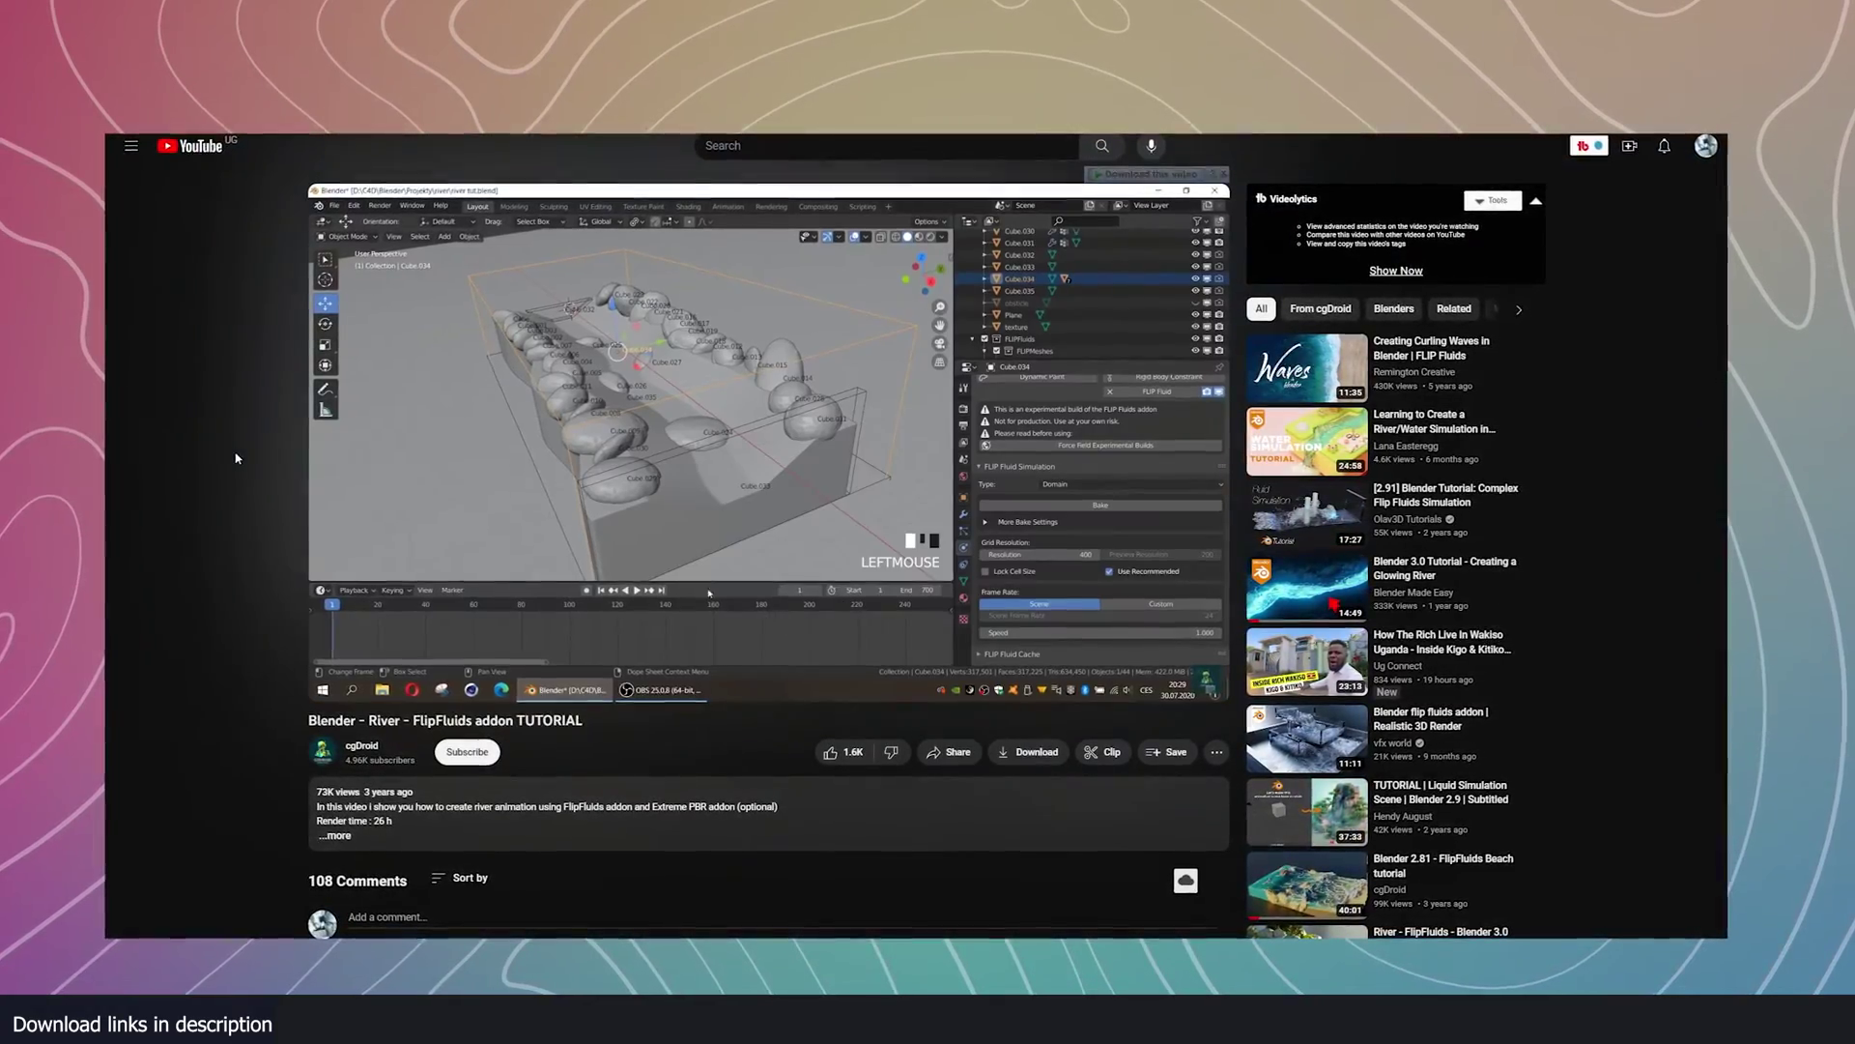
- Play several YouTube tutorials on river and fluid simulation in Blender
left_click(1172, 688)
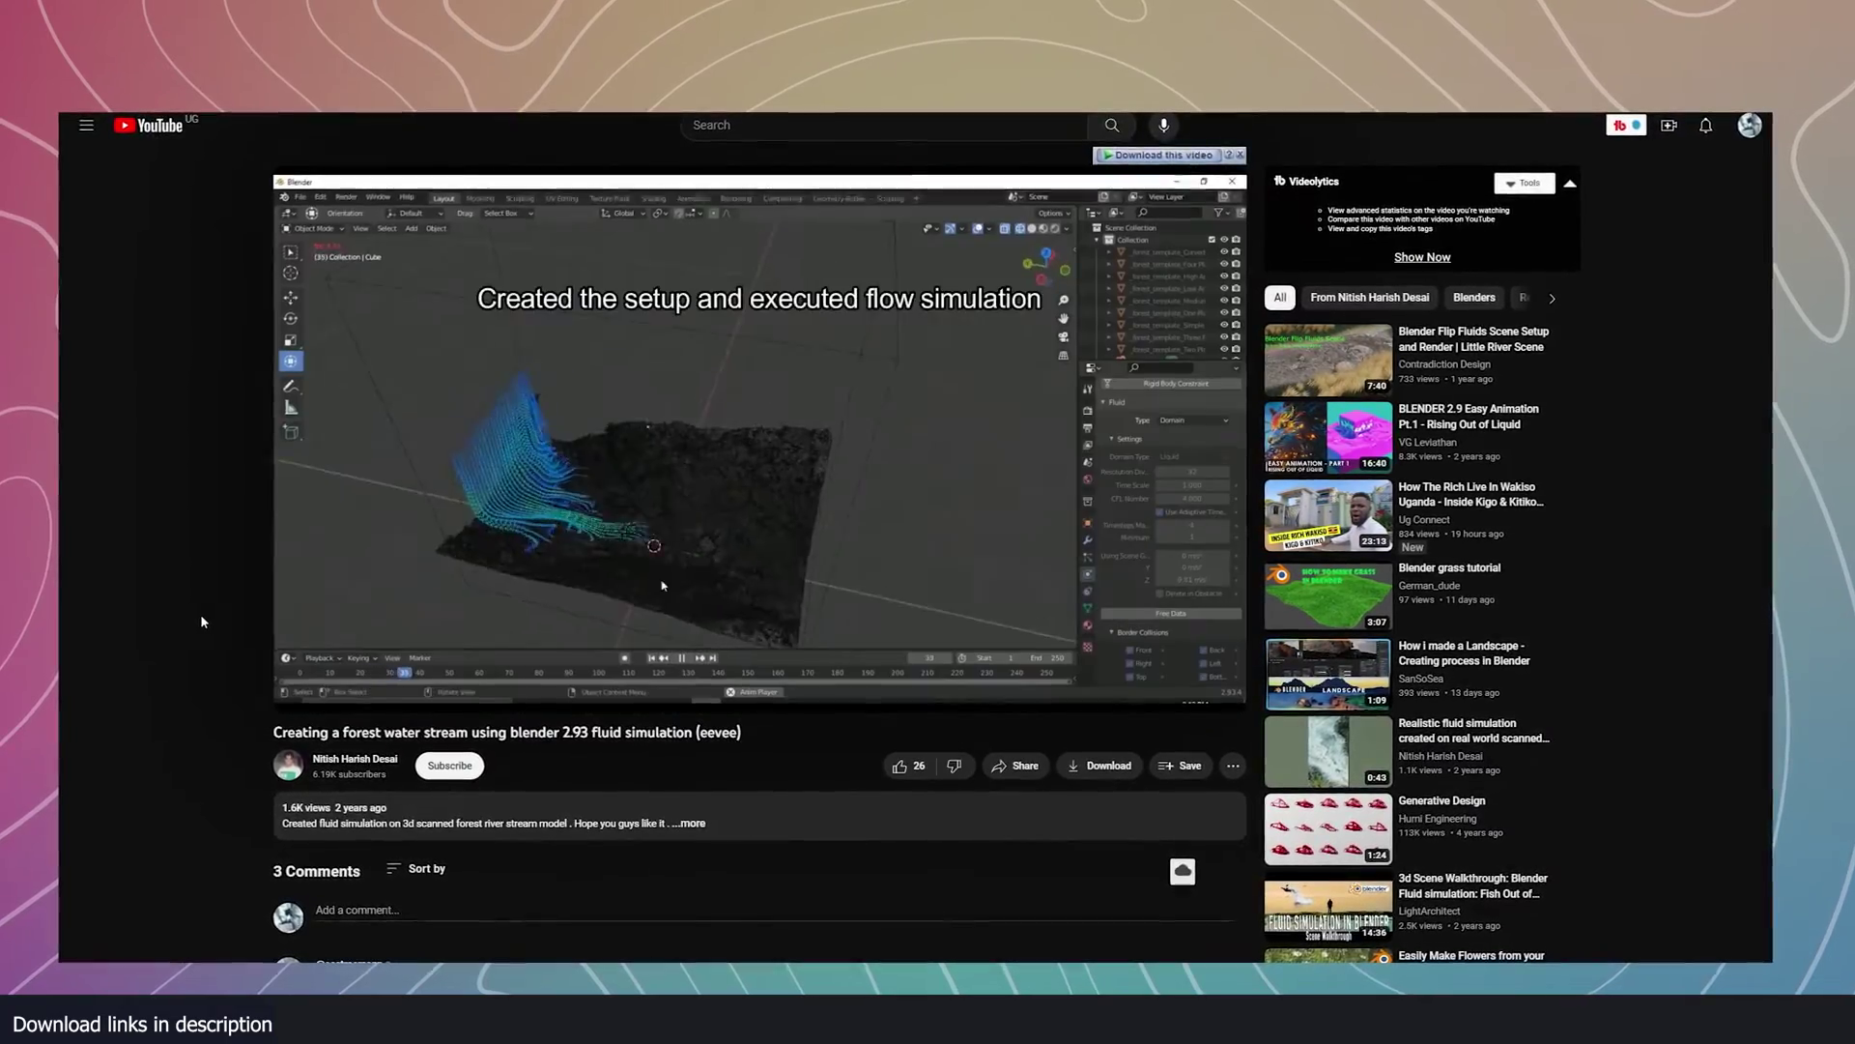
left_click(1180, 690)
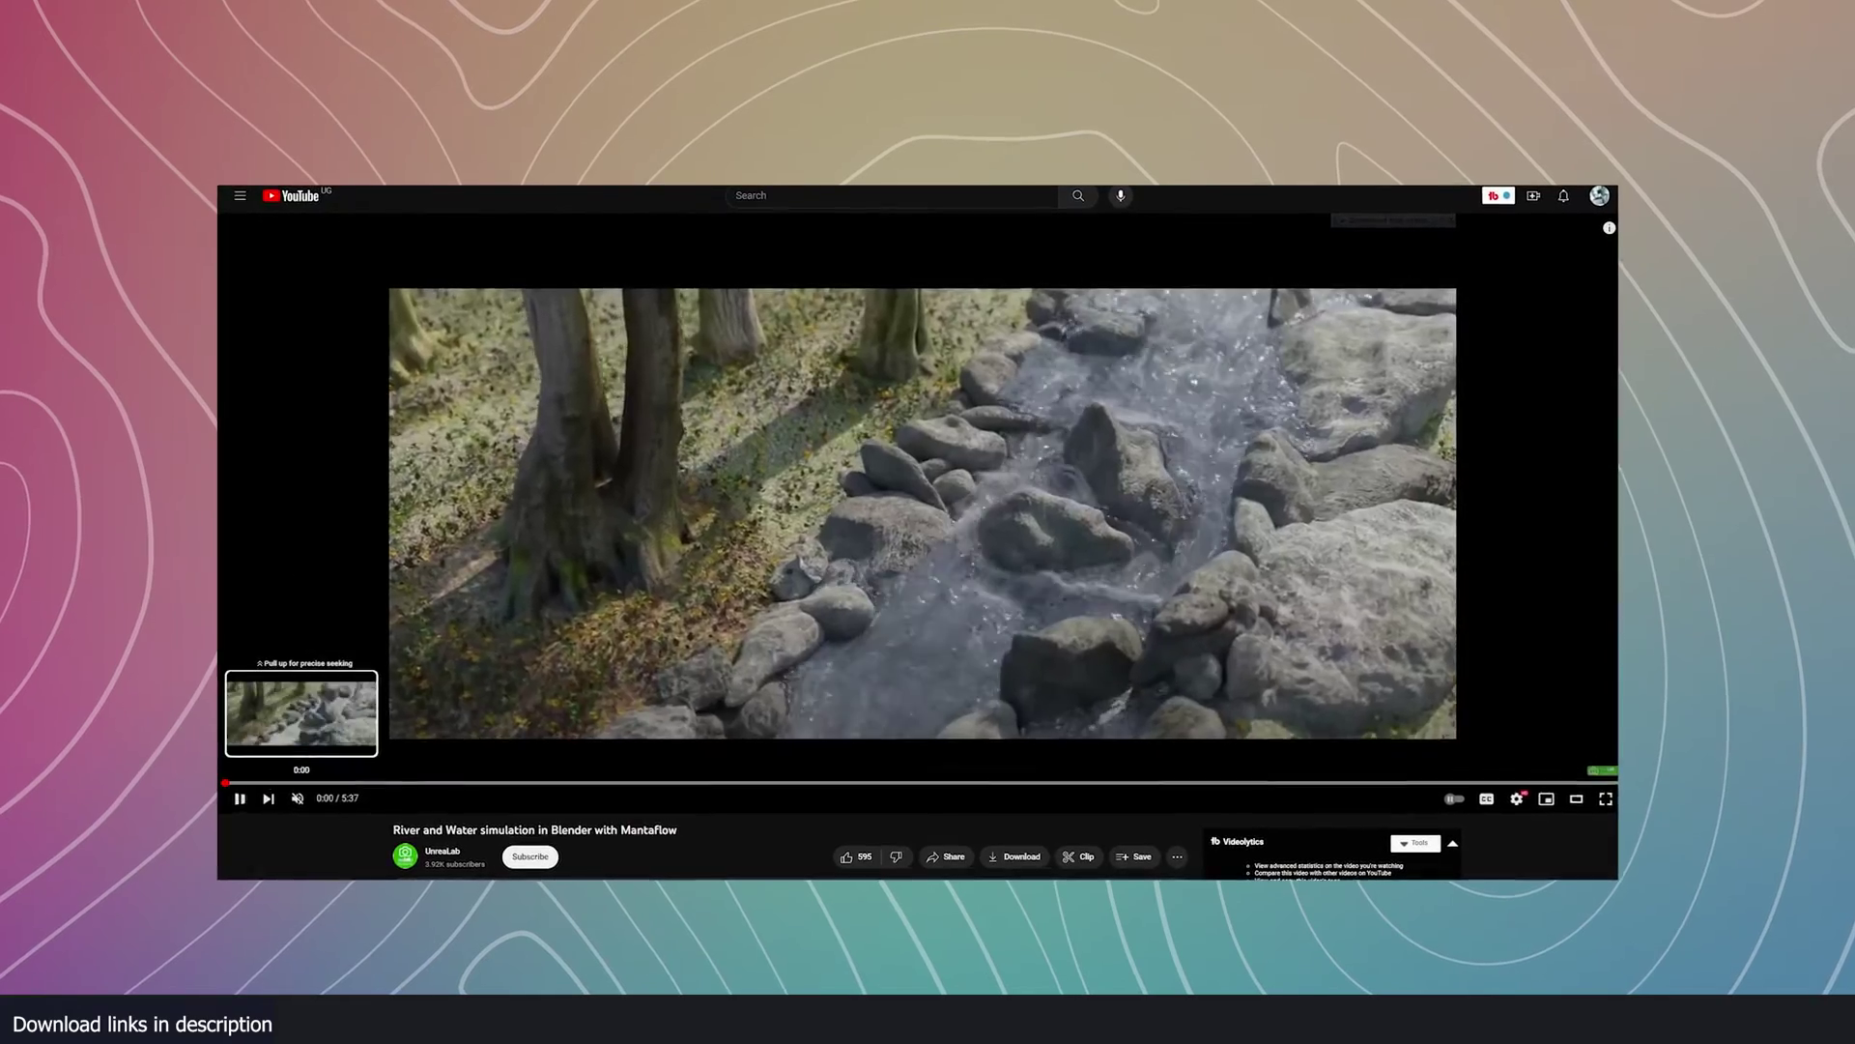
left_click_drag(225, 783, 518, 484)
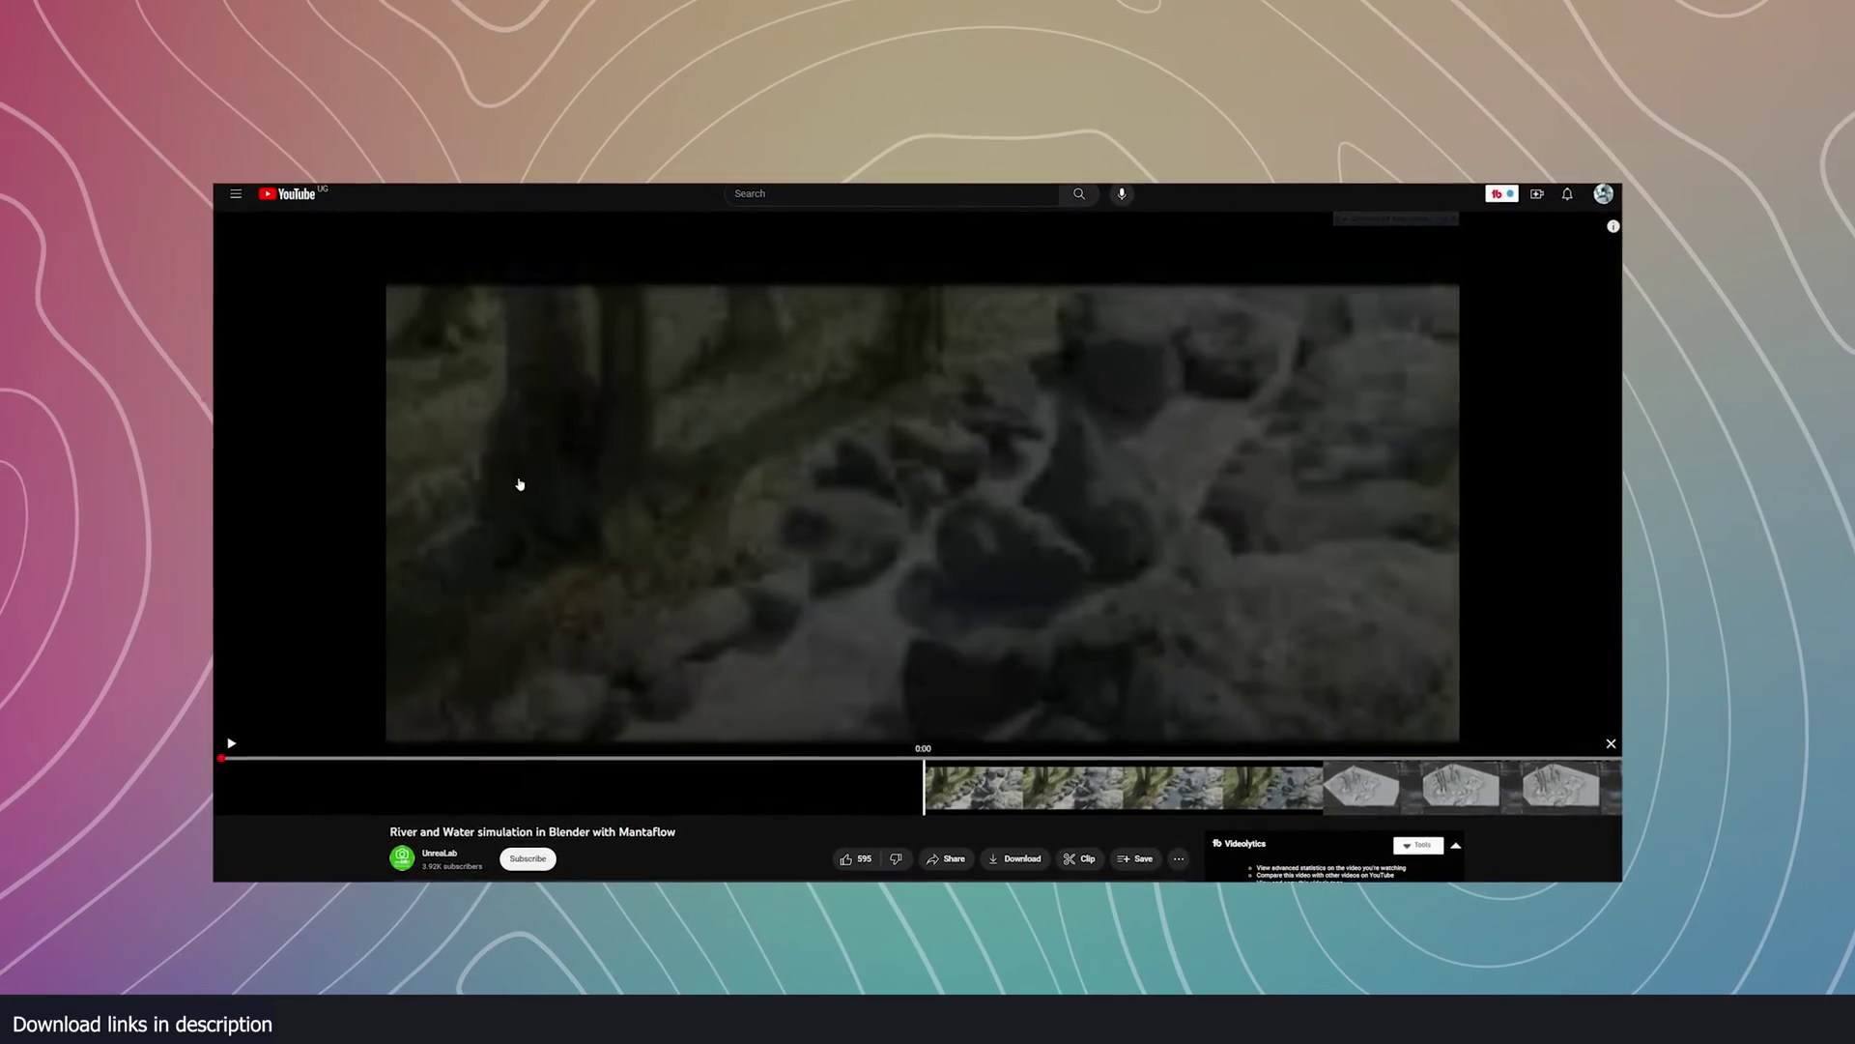
left_click(518, 484)
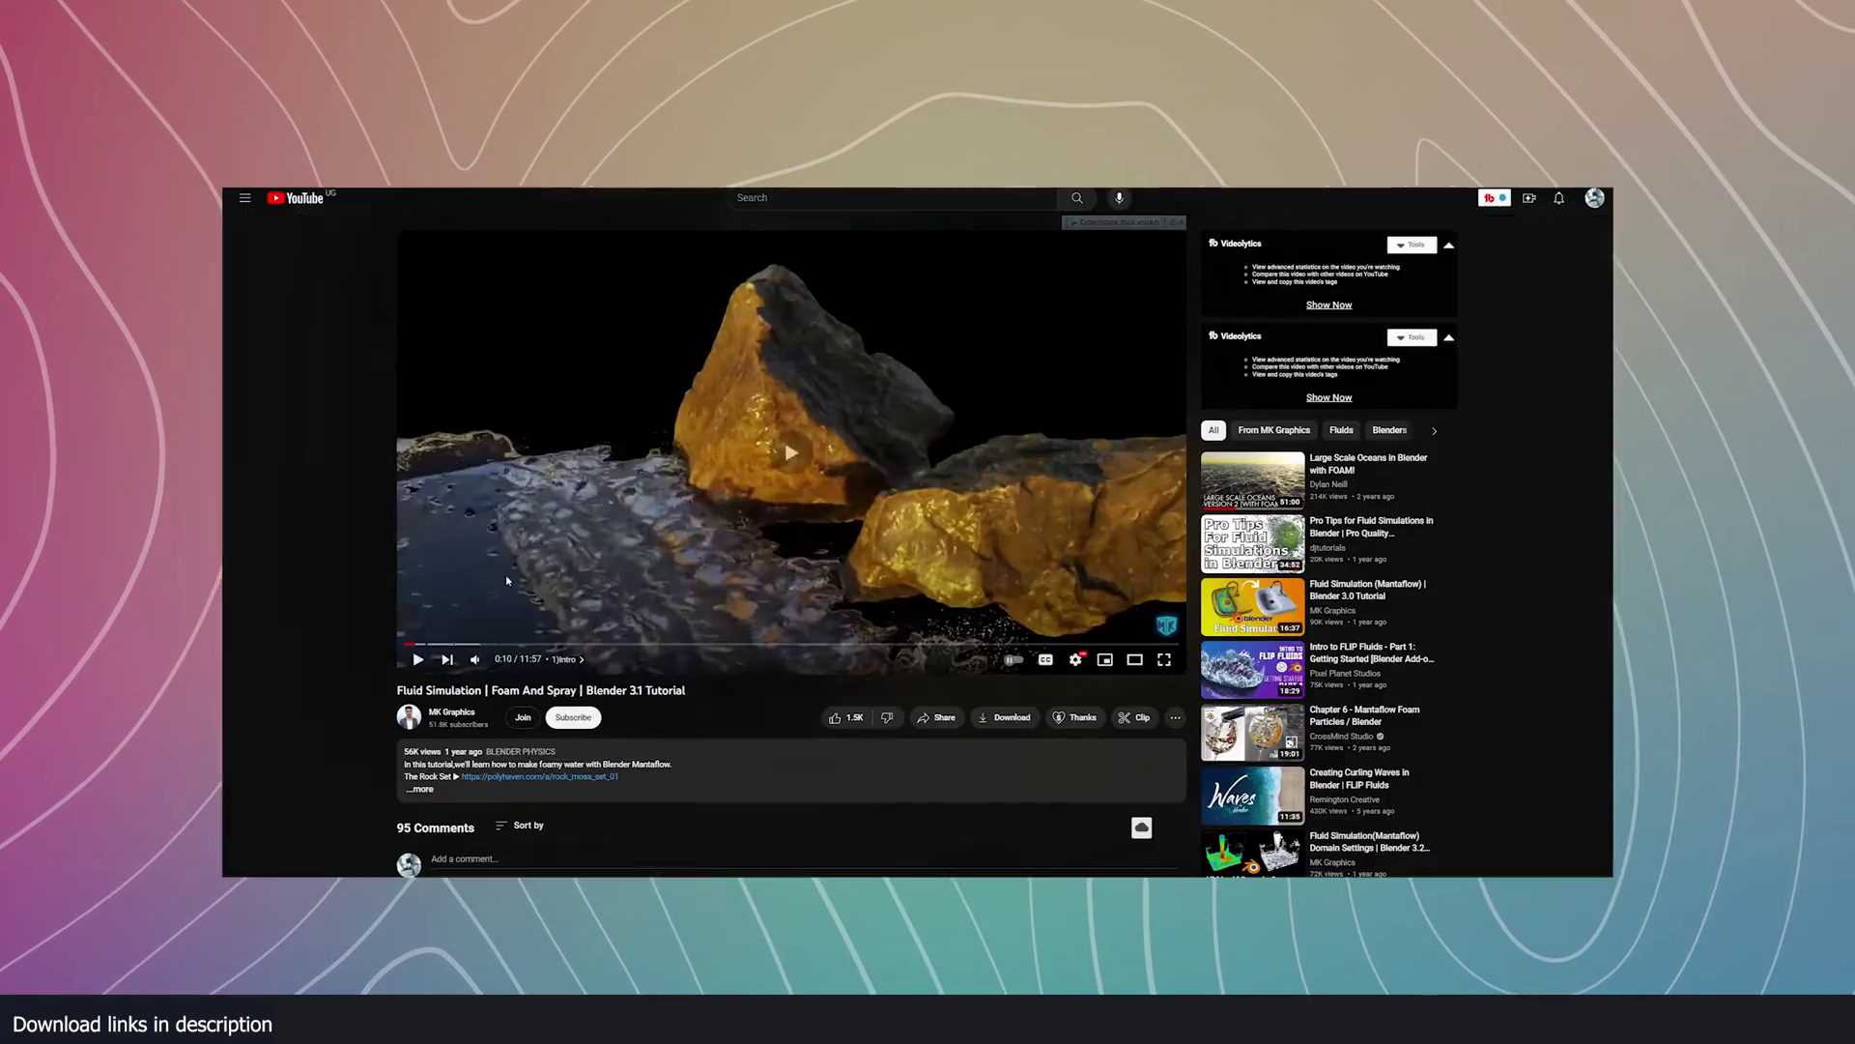
left_click(507, 580)
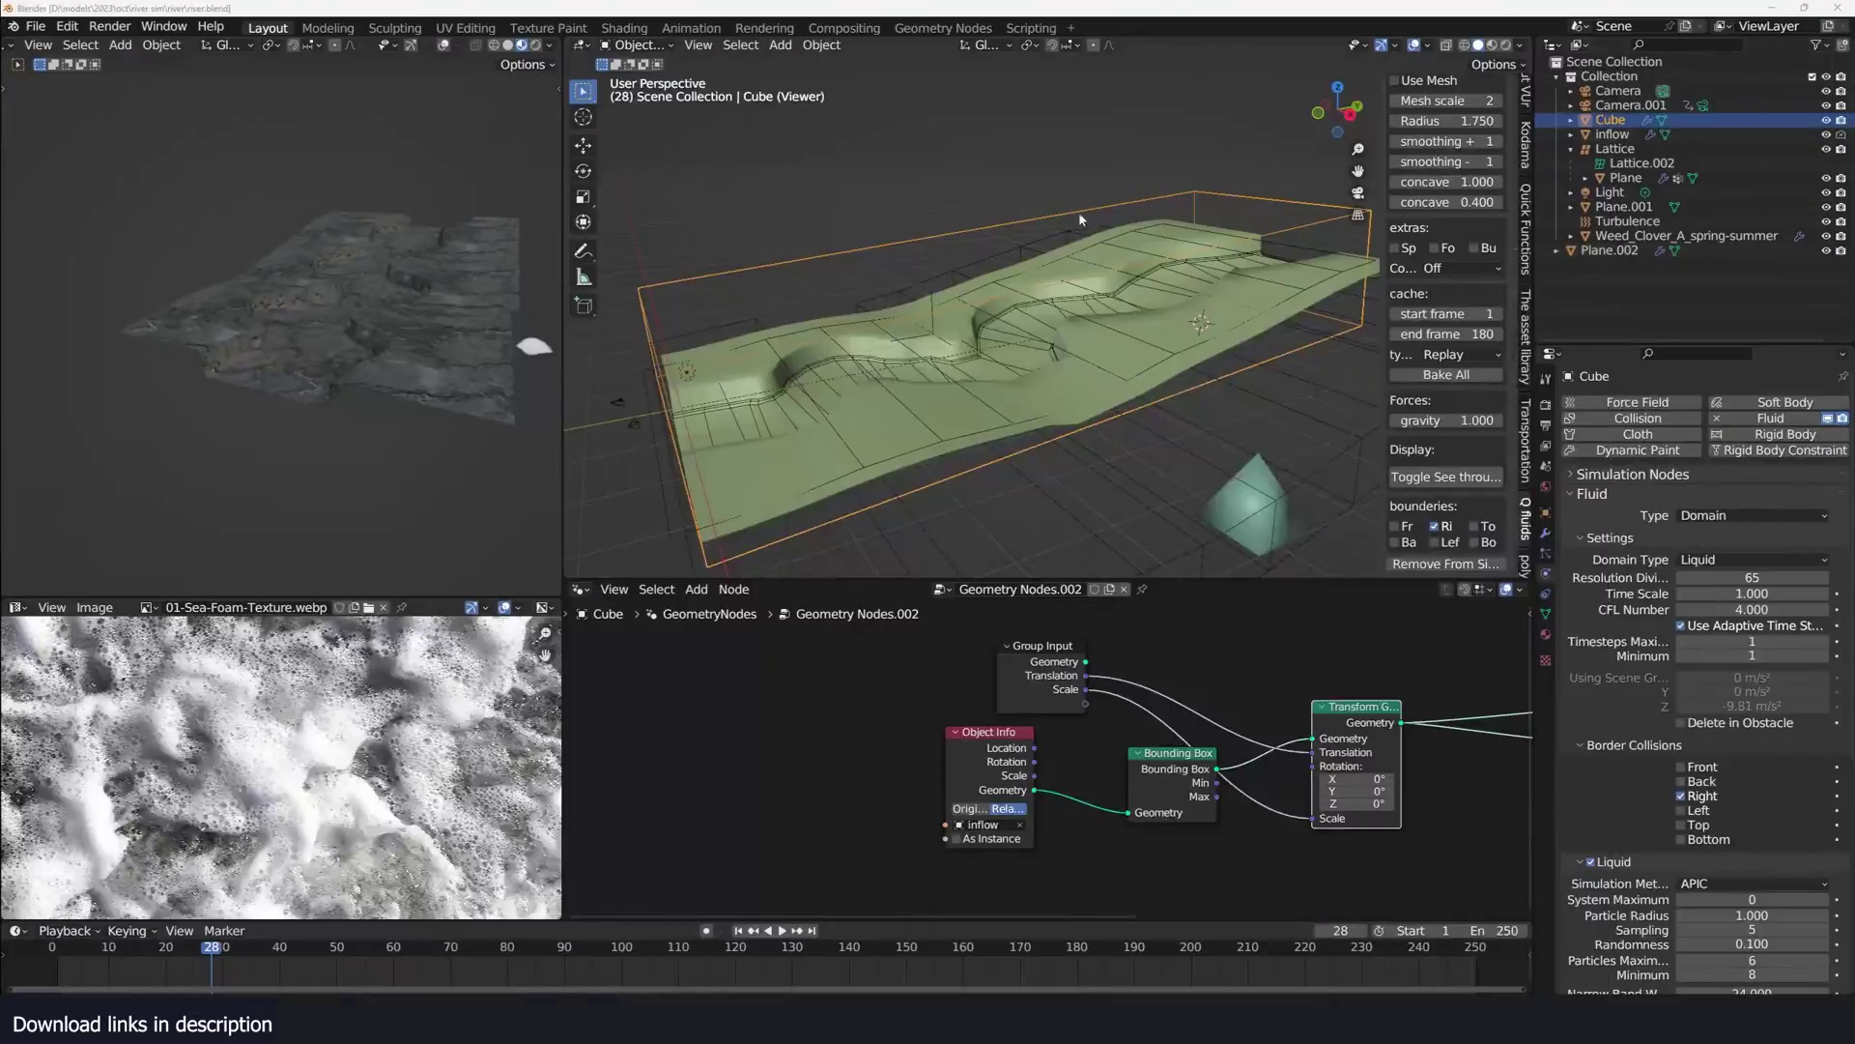
- Switch to Blender and play the finished river fluid simulation from frame 0
middle_click_drag(1078, 219, 1295, 270)
left_click(52, 950)
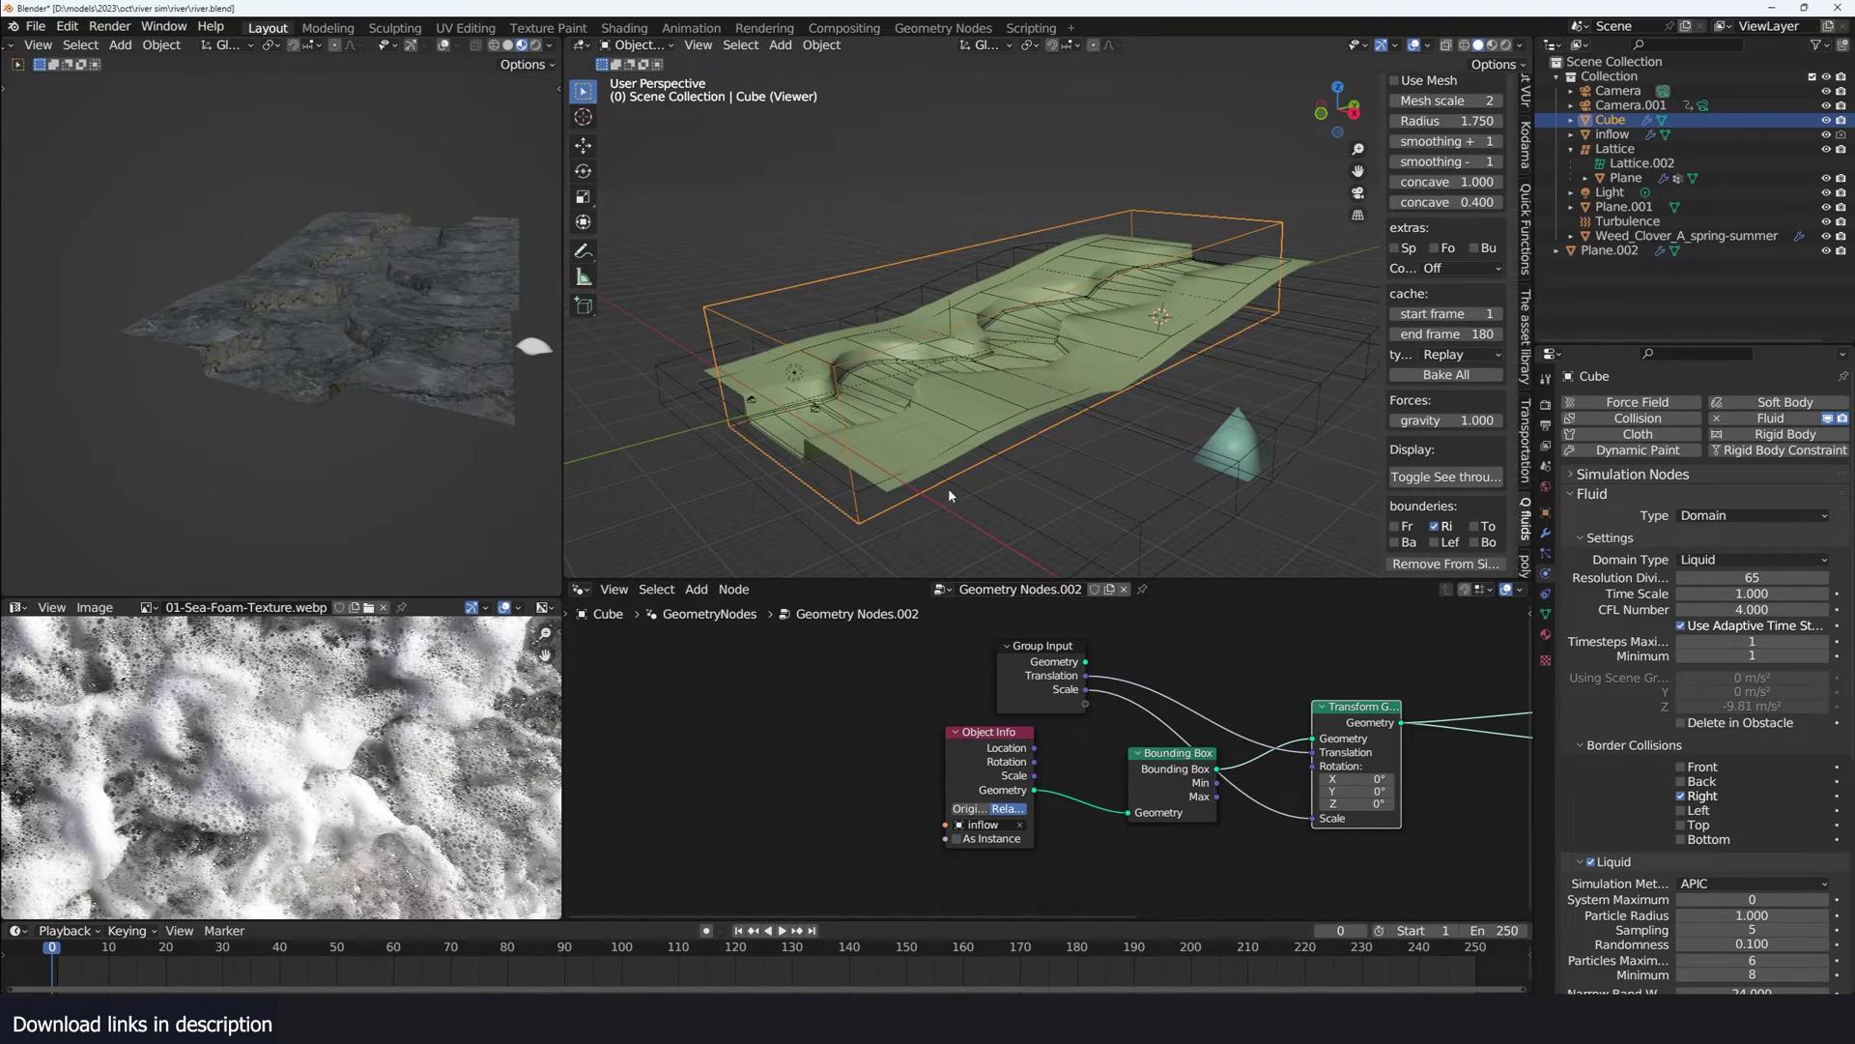
key("space")
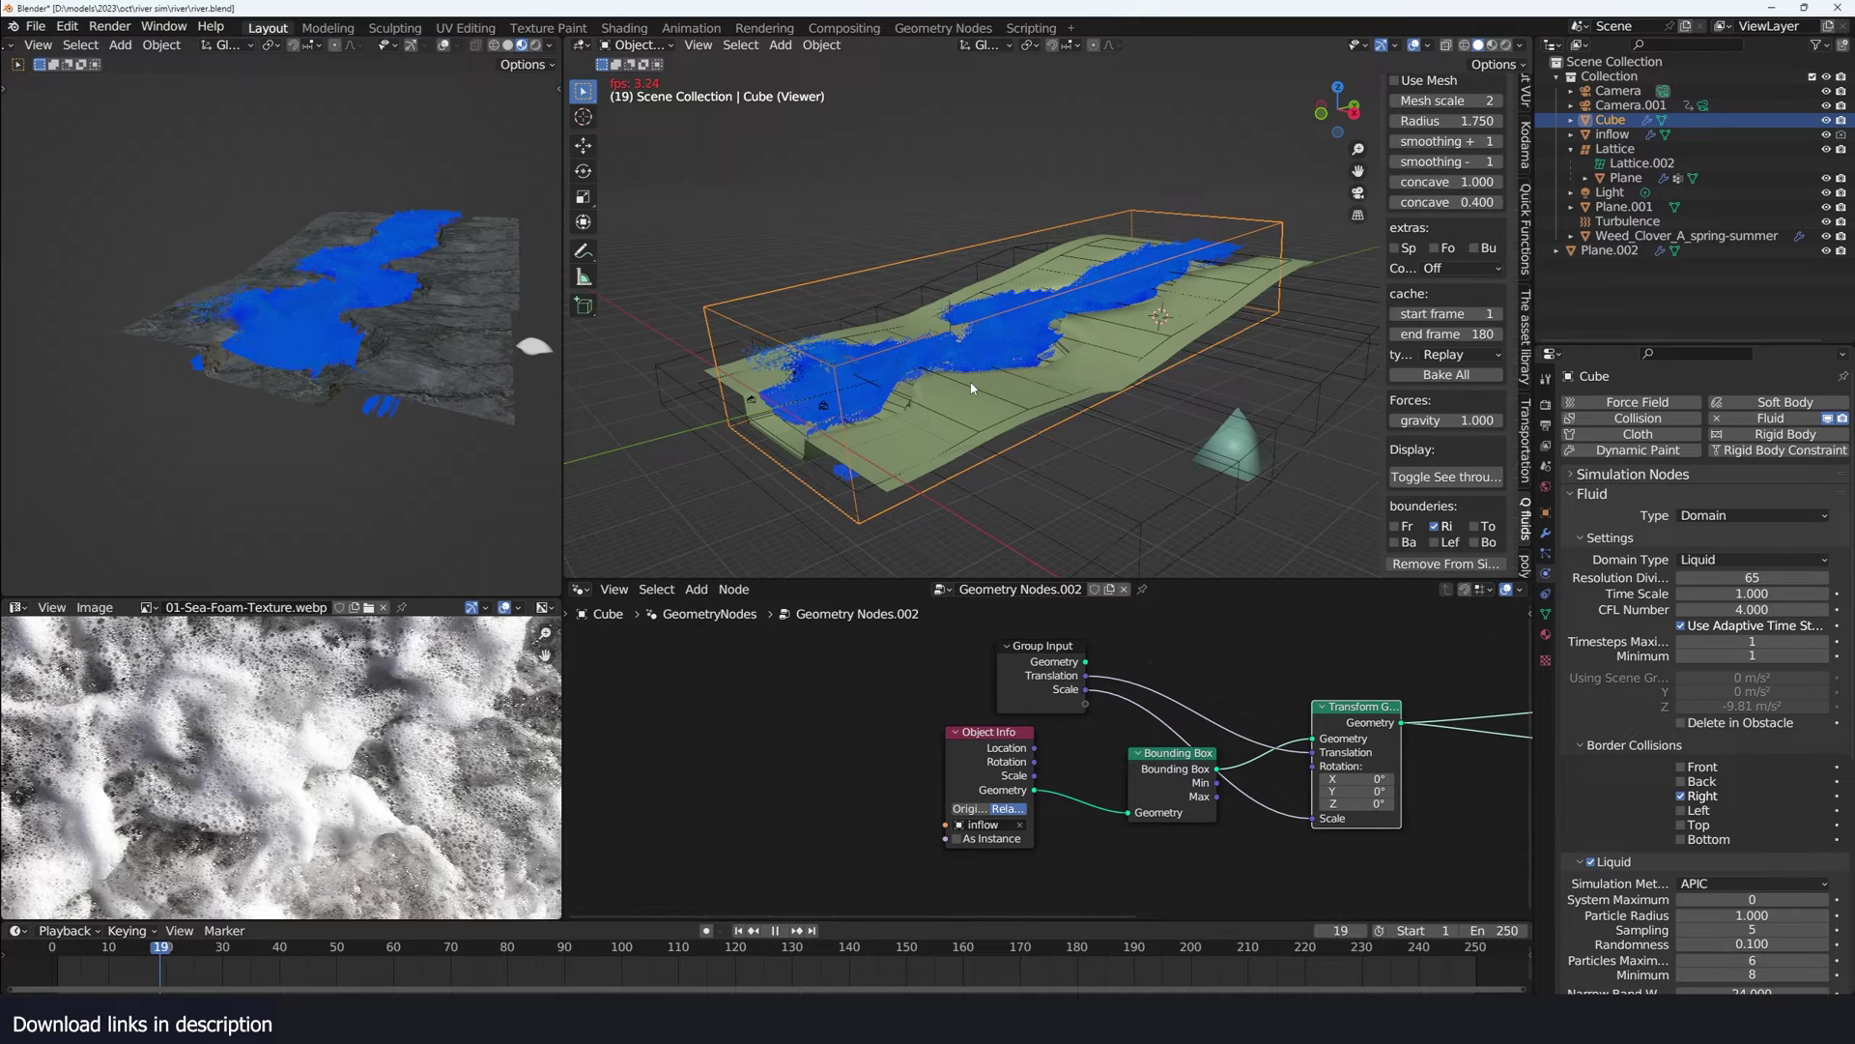
left_click(44, 973)
key("space")
- Position a new cube above the upstream end of the riverbed
middle_click_drag(1266, 300, 1181, 340)
key("d")
left_click_drag(1210, 302, 1270, 338)
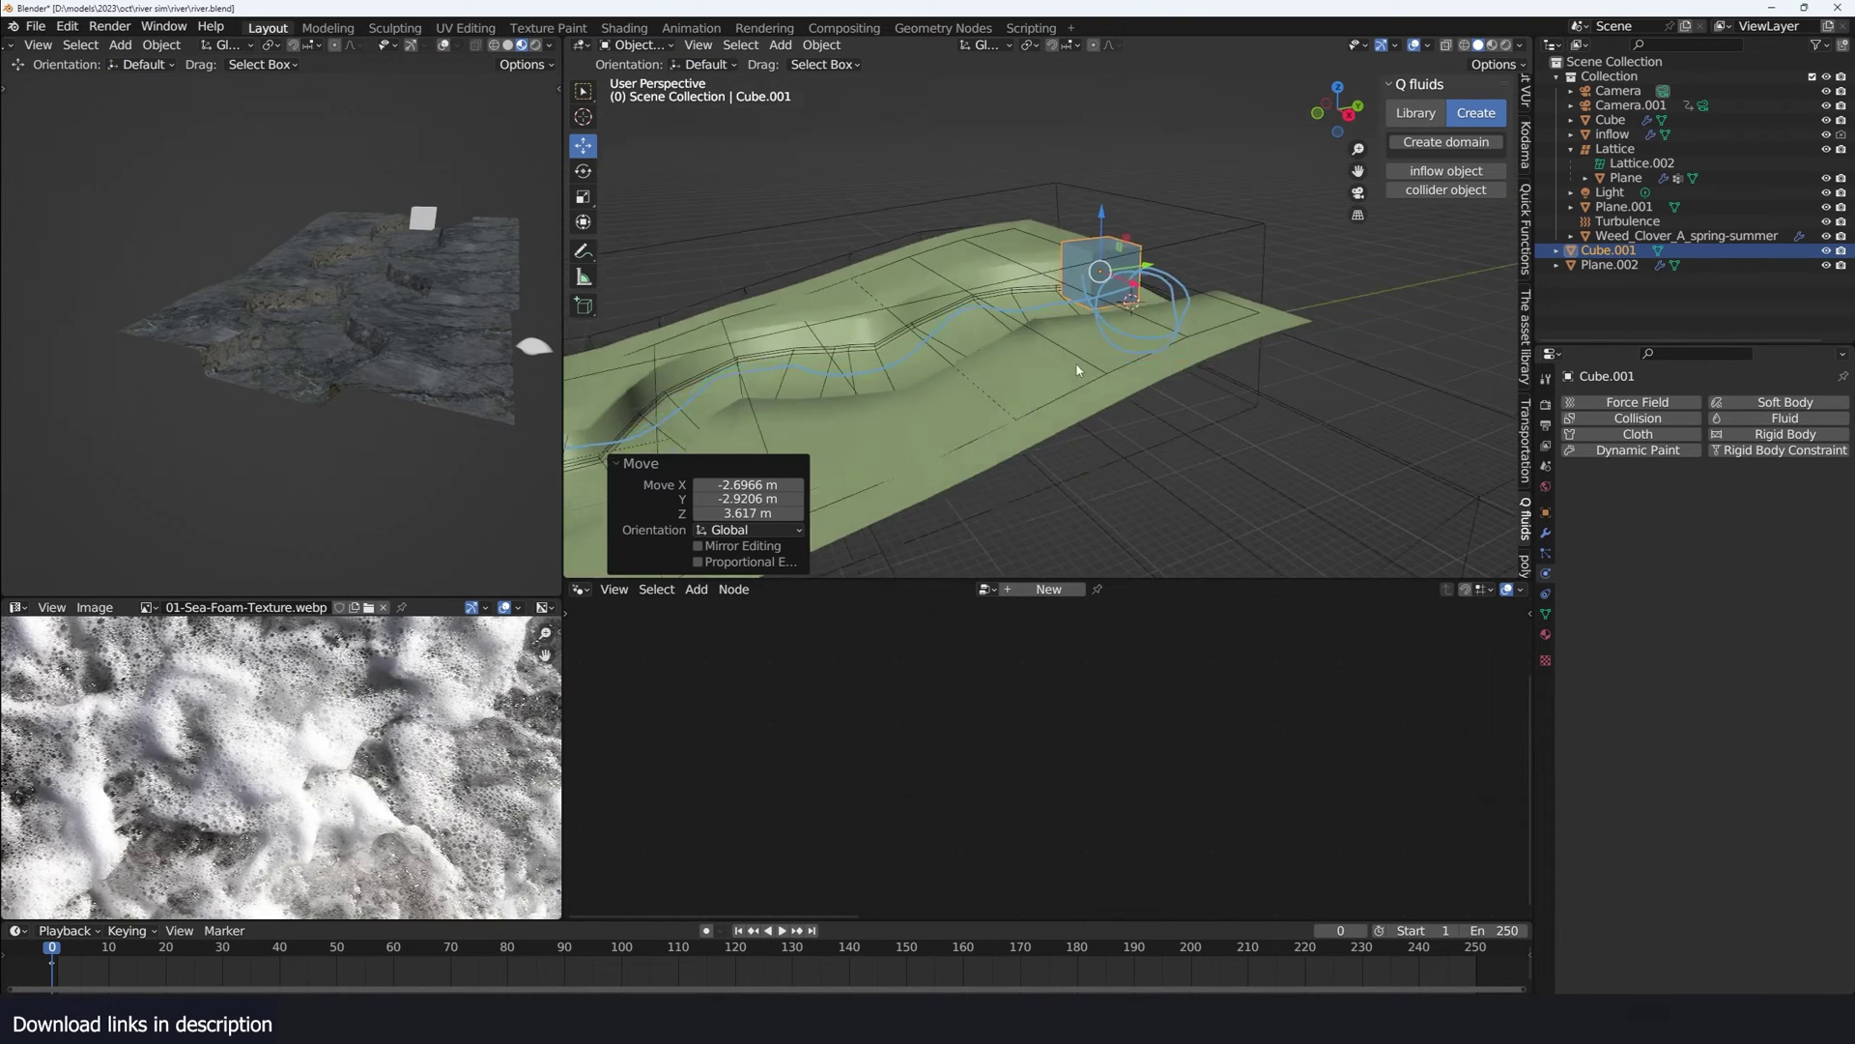
- Stretch the cube along X across the river channel and make it a liquid inflow object
key("s")
key("x")
left_click(1109, 329)
key("h")
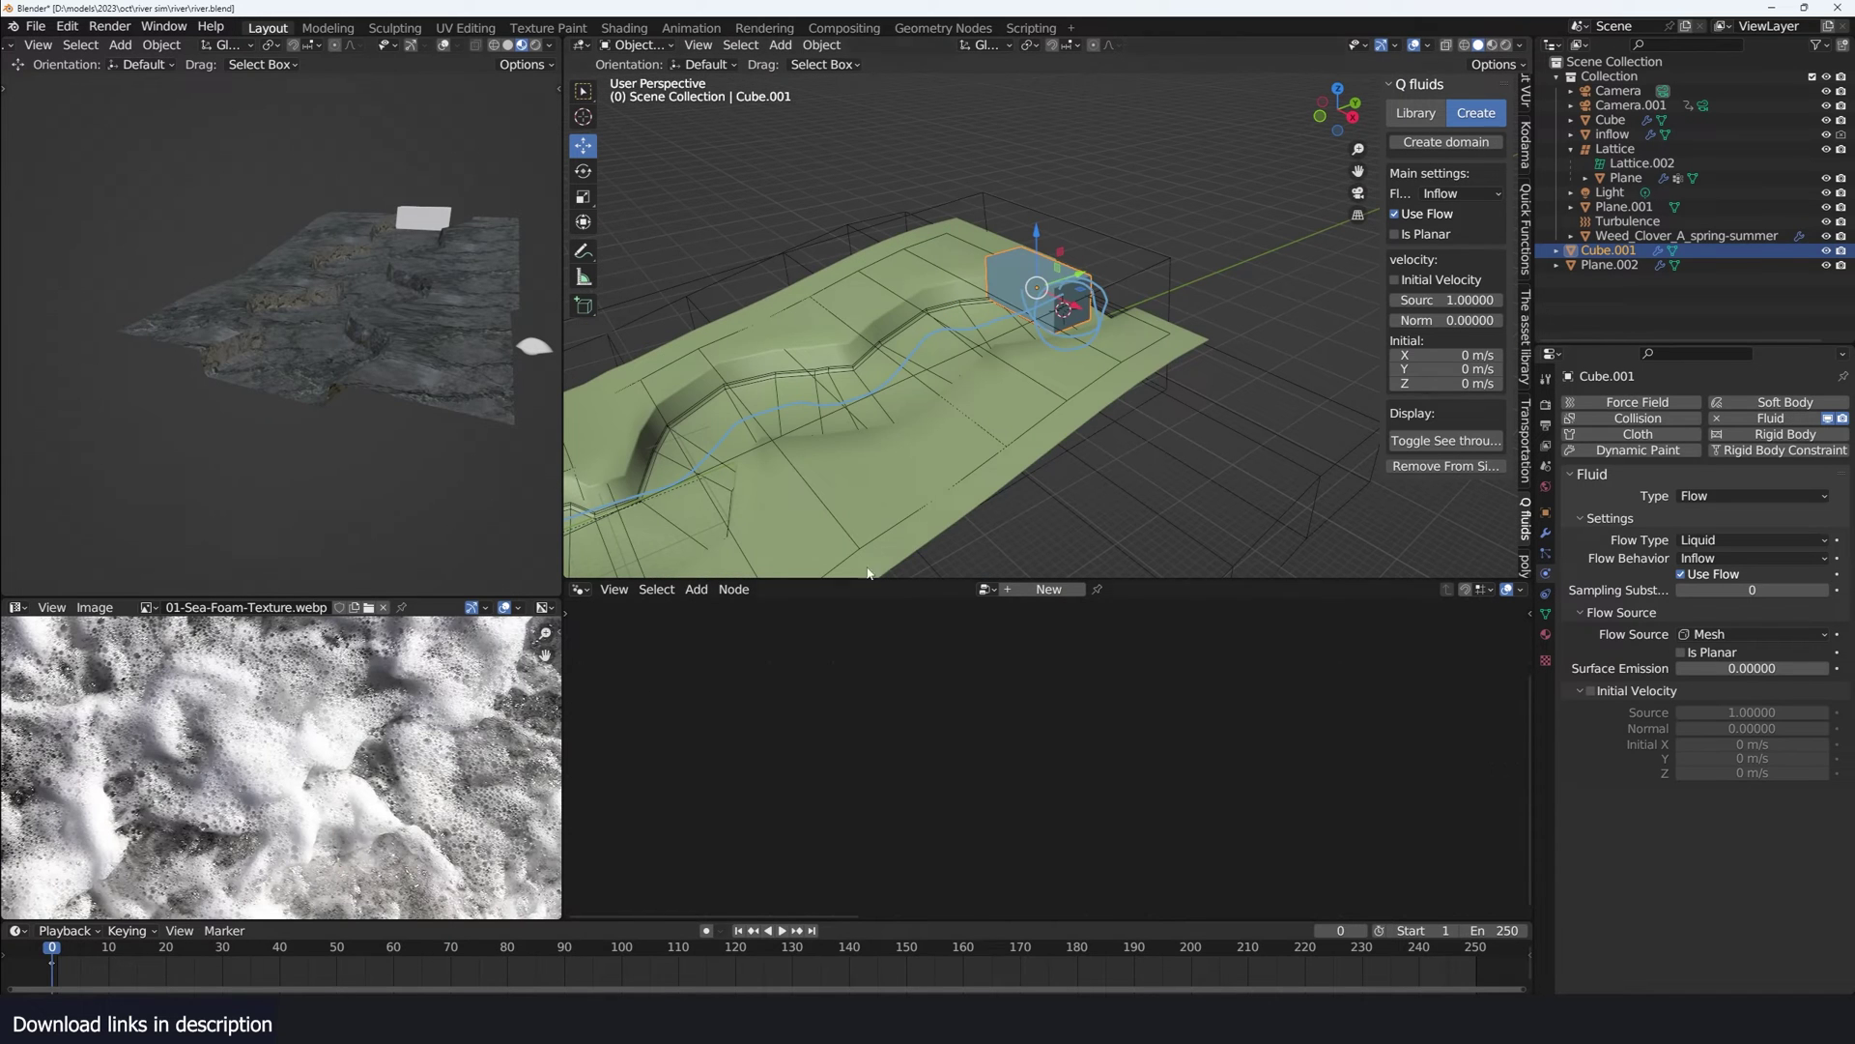
- Play the simulation to examine how the water from the new inflow runs down the riverbed
middle_click_drag(1076, 321, 1167, 278)
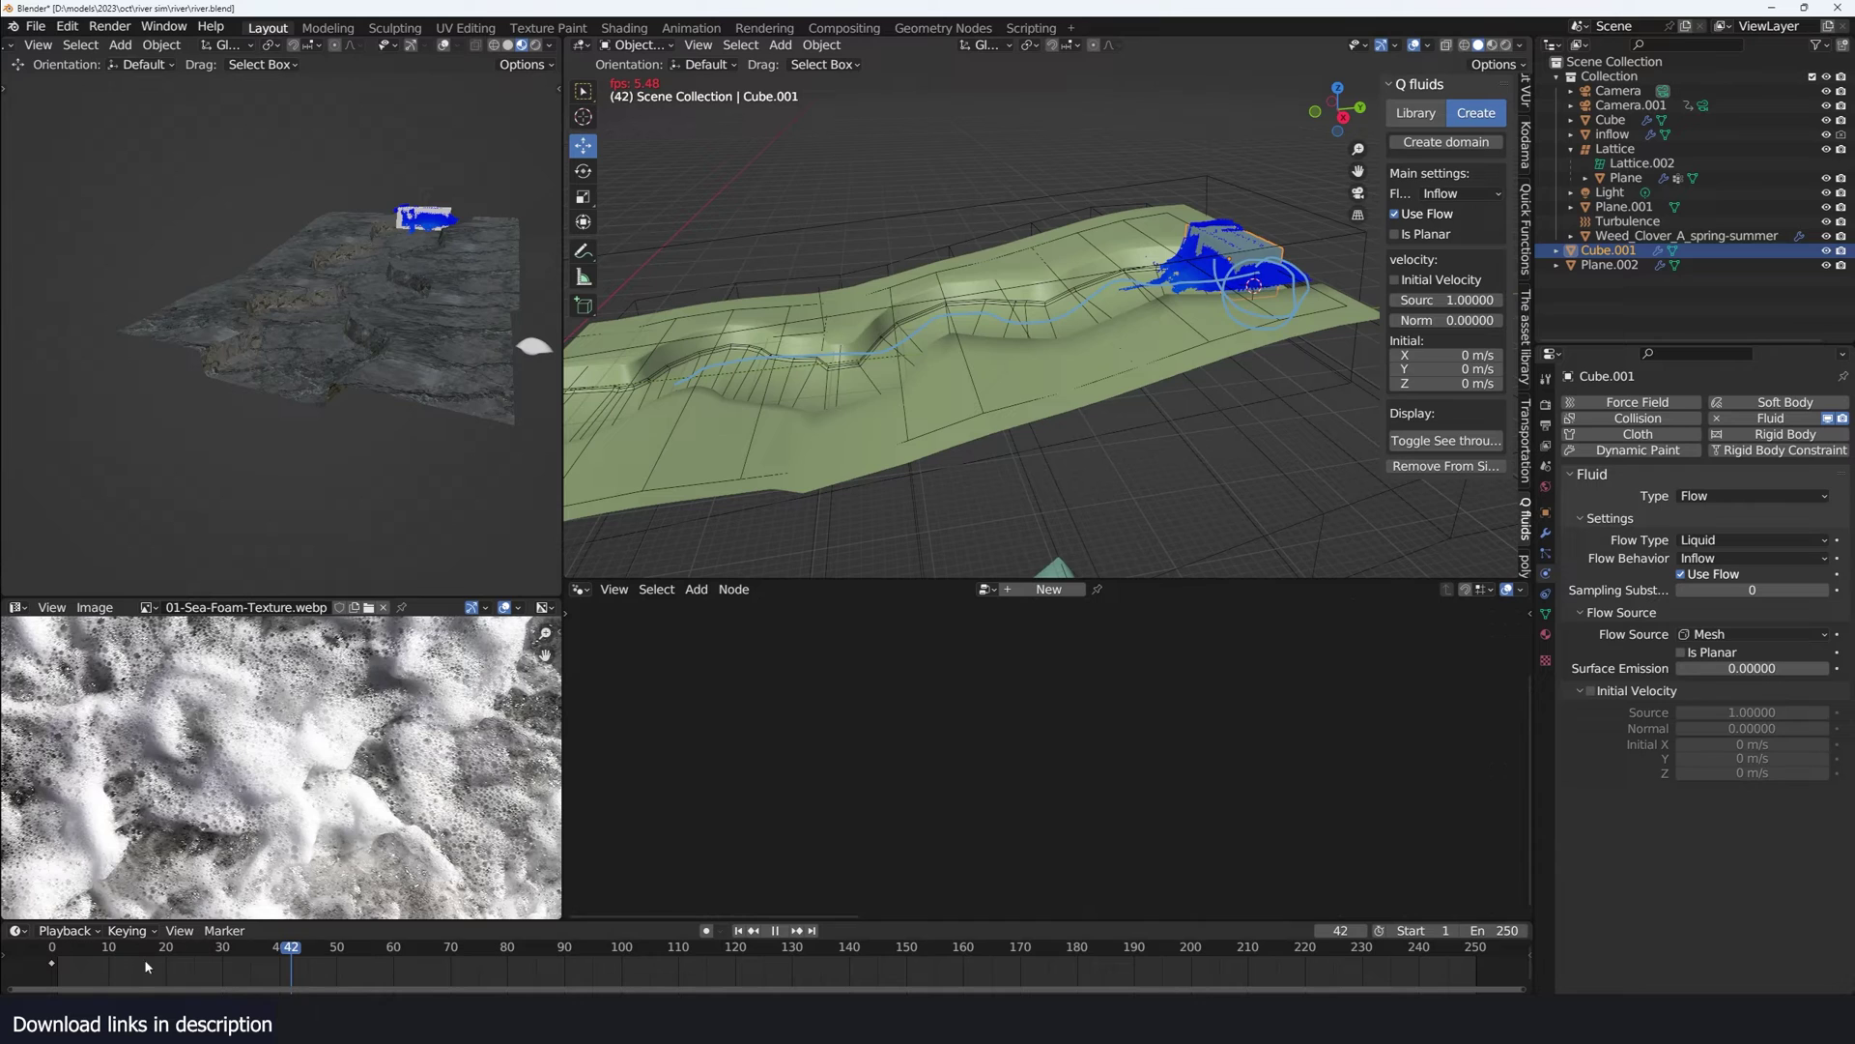
middle_click_drag(1119, 477, 1335, 290, "shift")
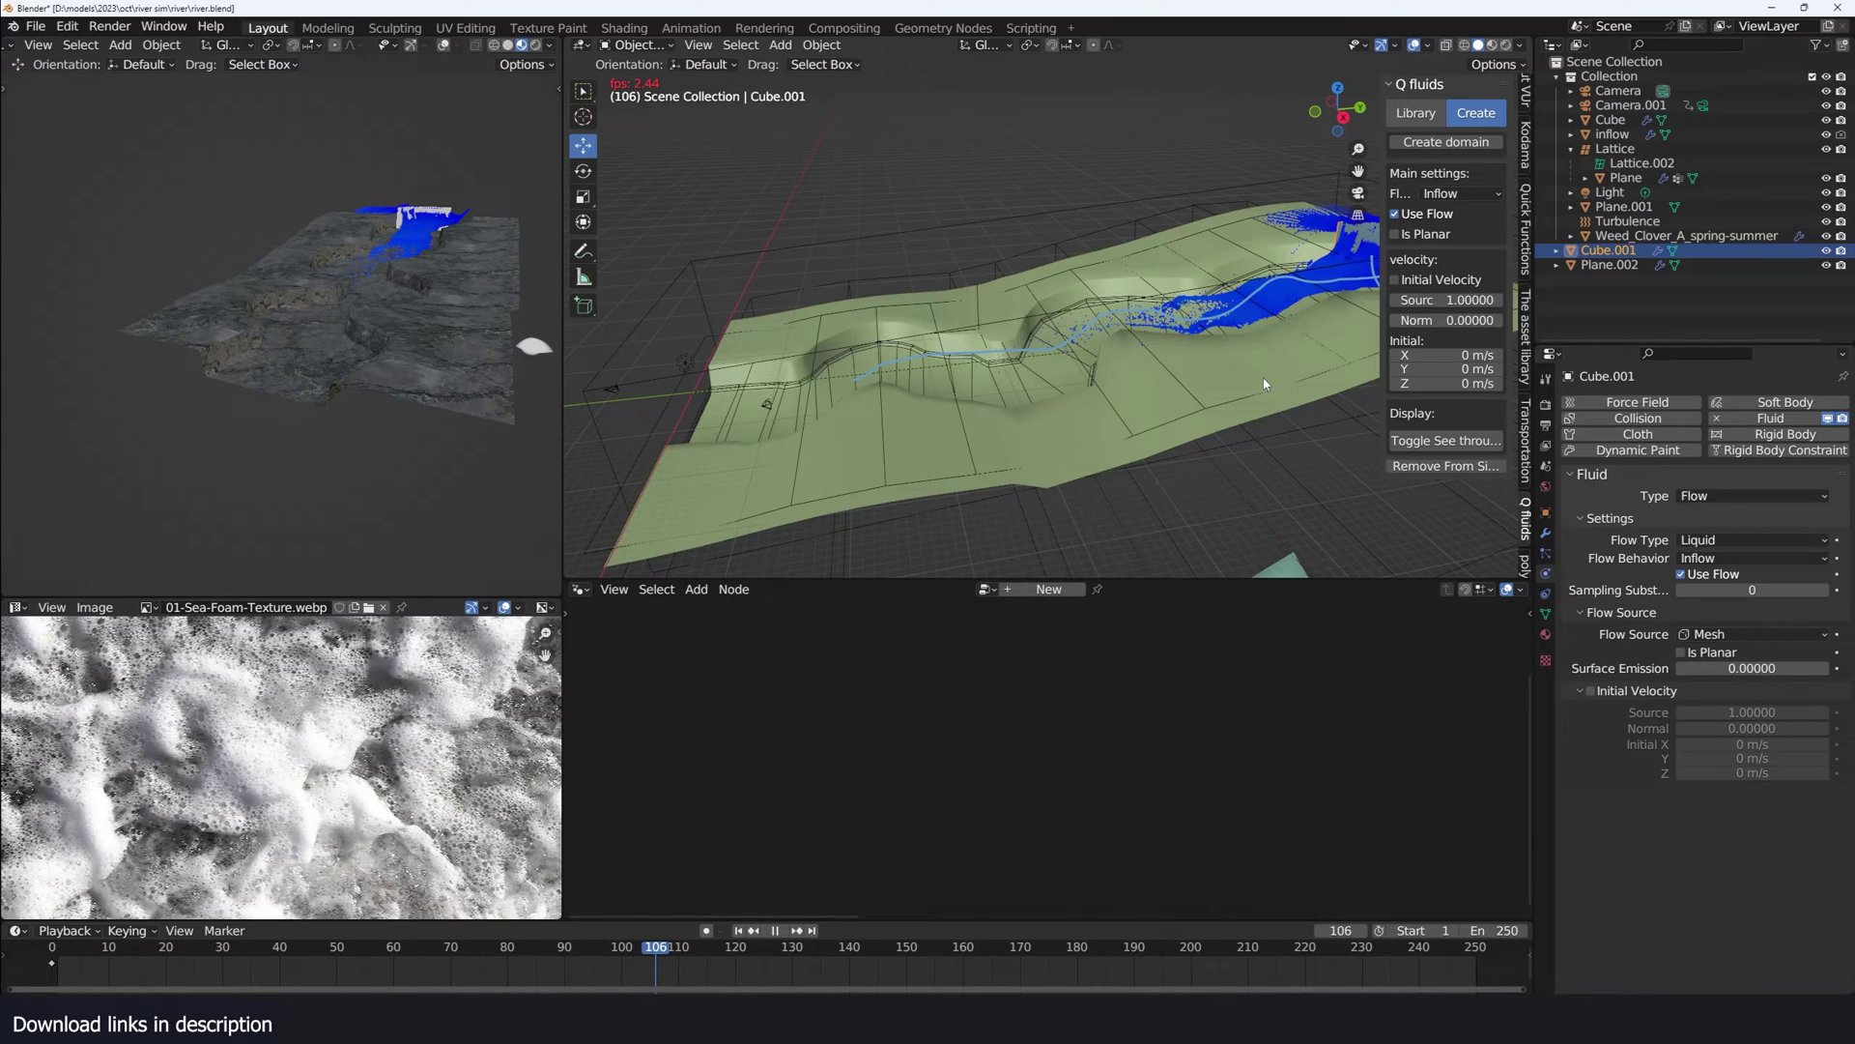
scroll(1265, 384, "down", 3)
key("space")
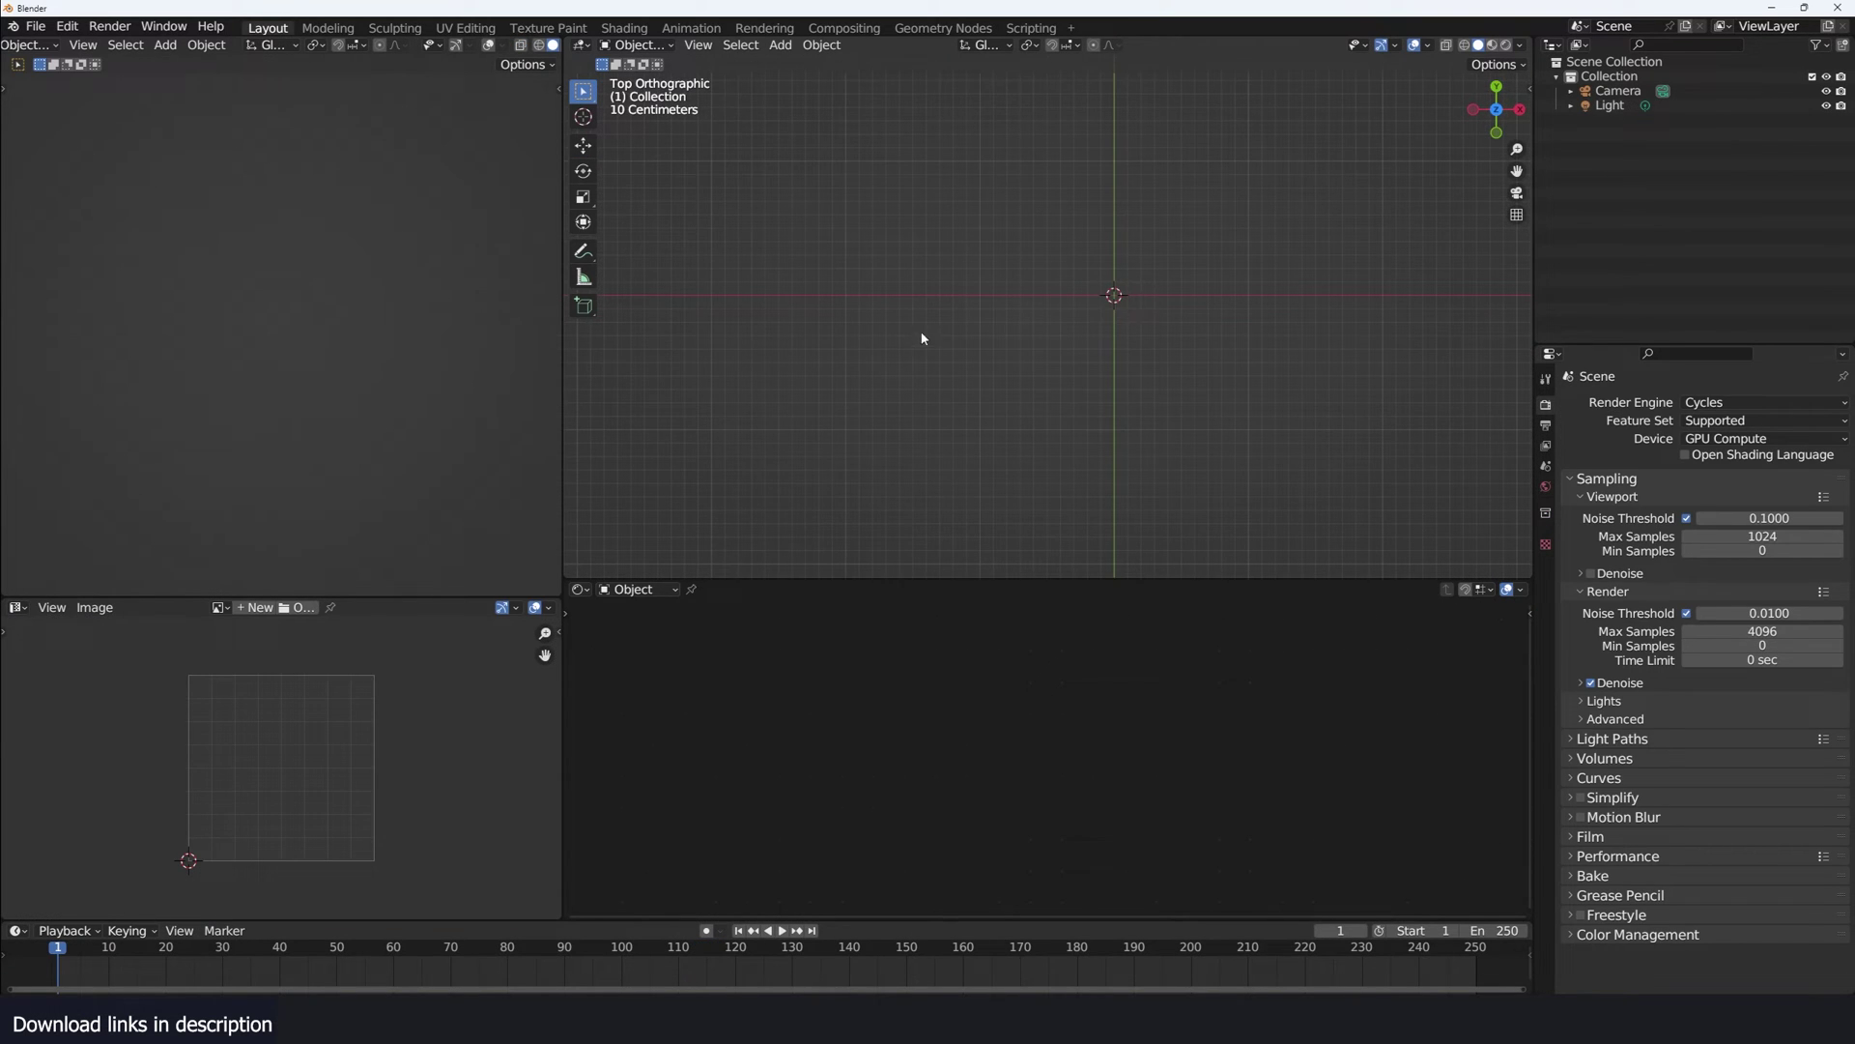
- Add a 2 m plane and move its side edge outward along X to about three times the original width
key("shift+a")
left_click(1085, 341)
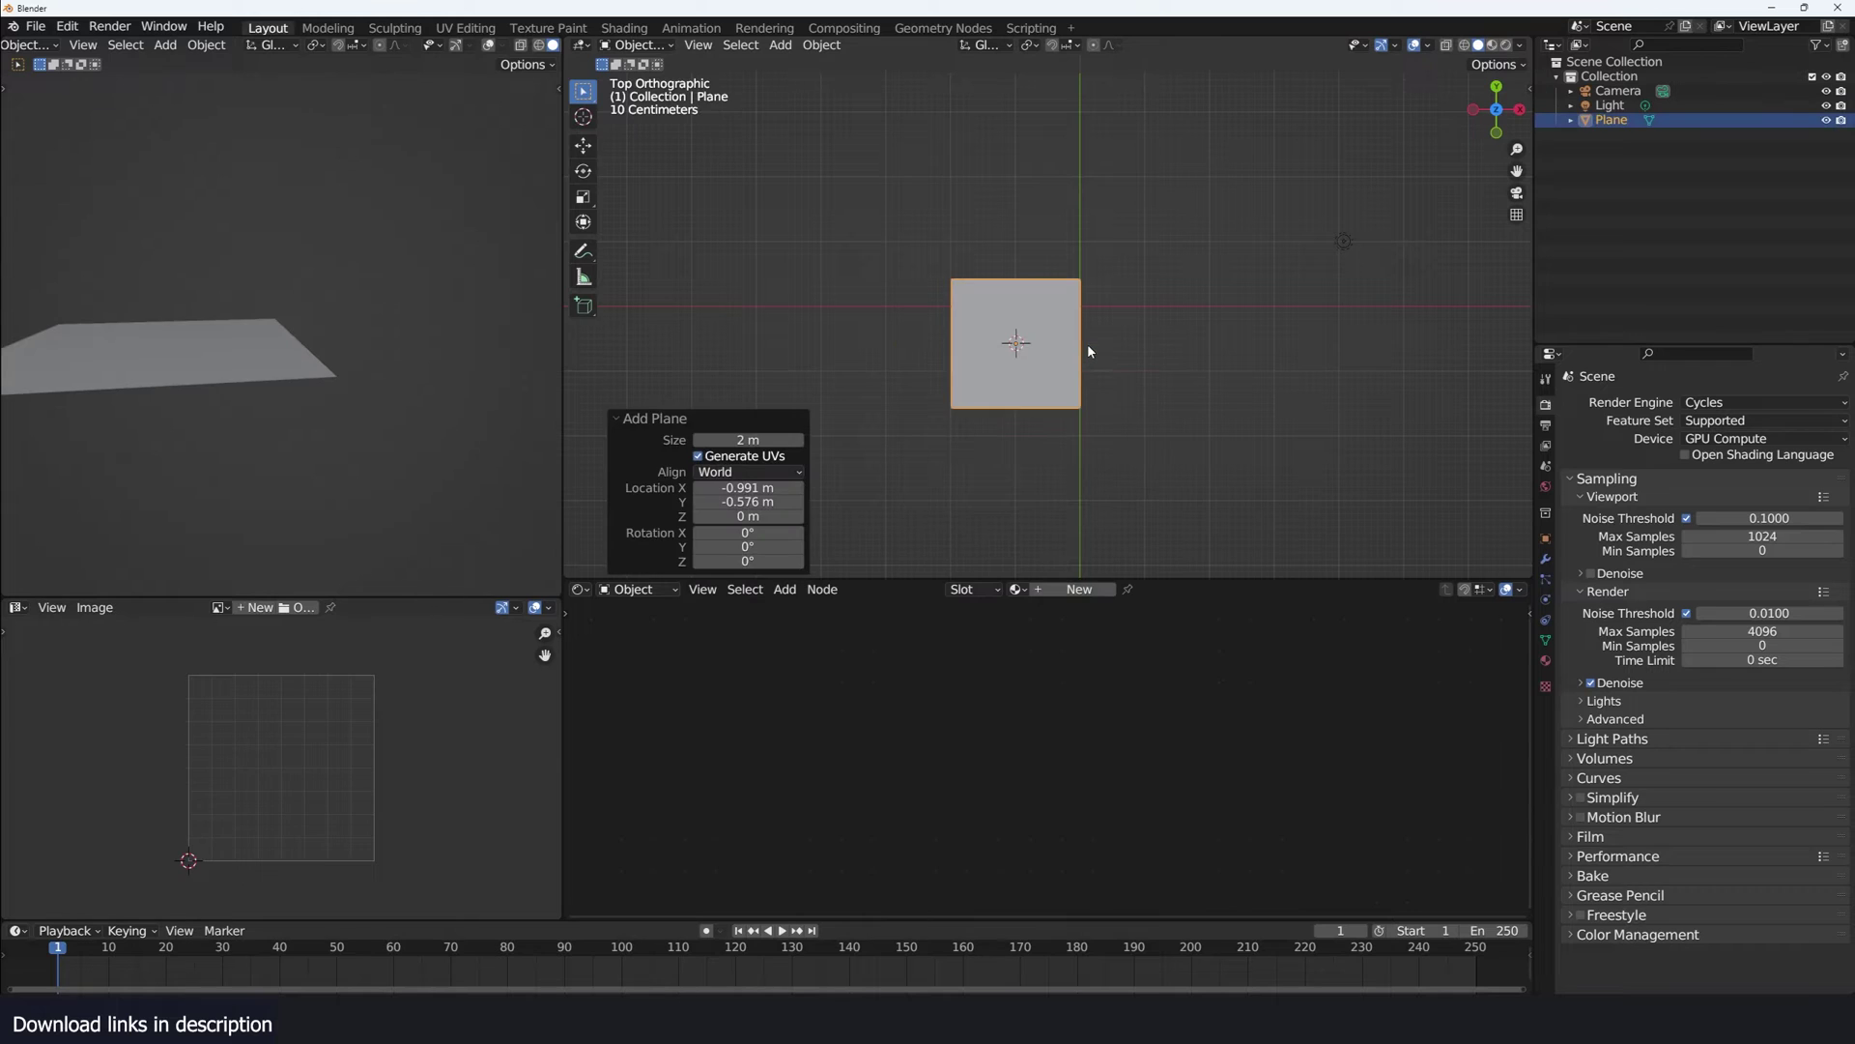
key("Tab")
left_click(1092, 326)
scroll(1085, 319, "down", 4)
middle_click_drag(1084, 320, 1000, 336, "shift")
scroll(996, 457, "up", 3)
key("g")
key("x")
left_click(1181, 322)
- Add a loop cut across the middle of the plane and bevel it about 1.31 m to form a central strip
double_click(994, 397)
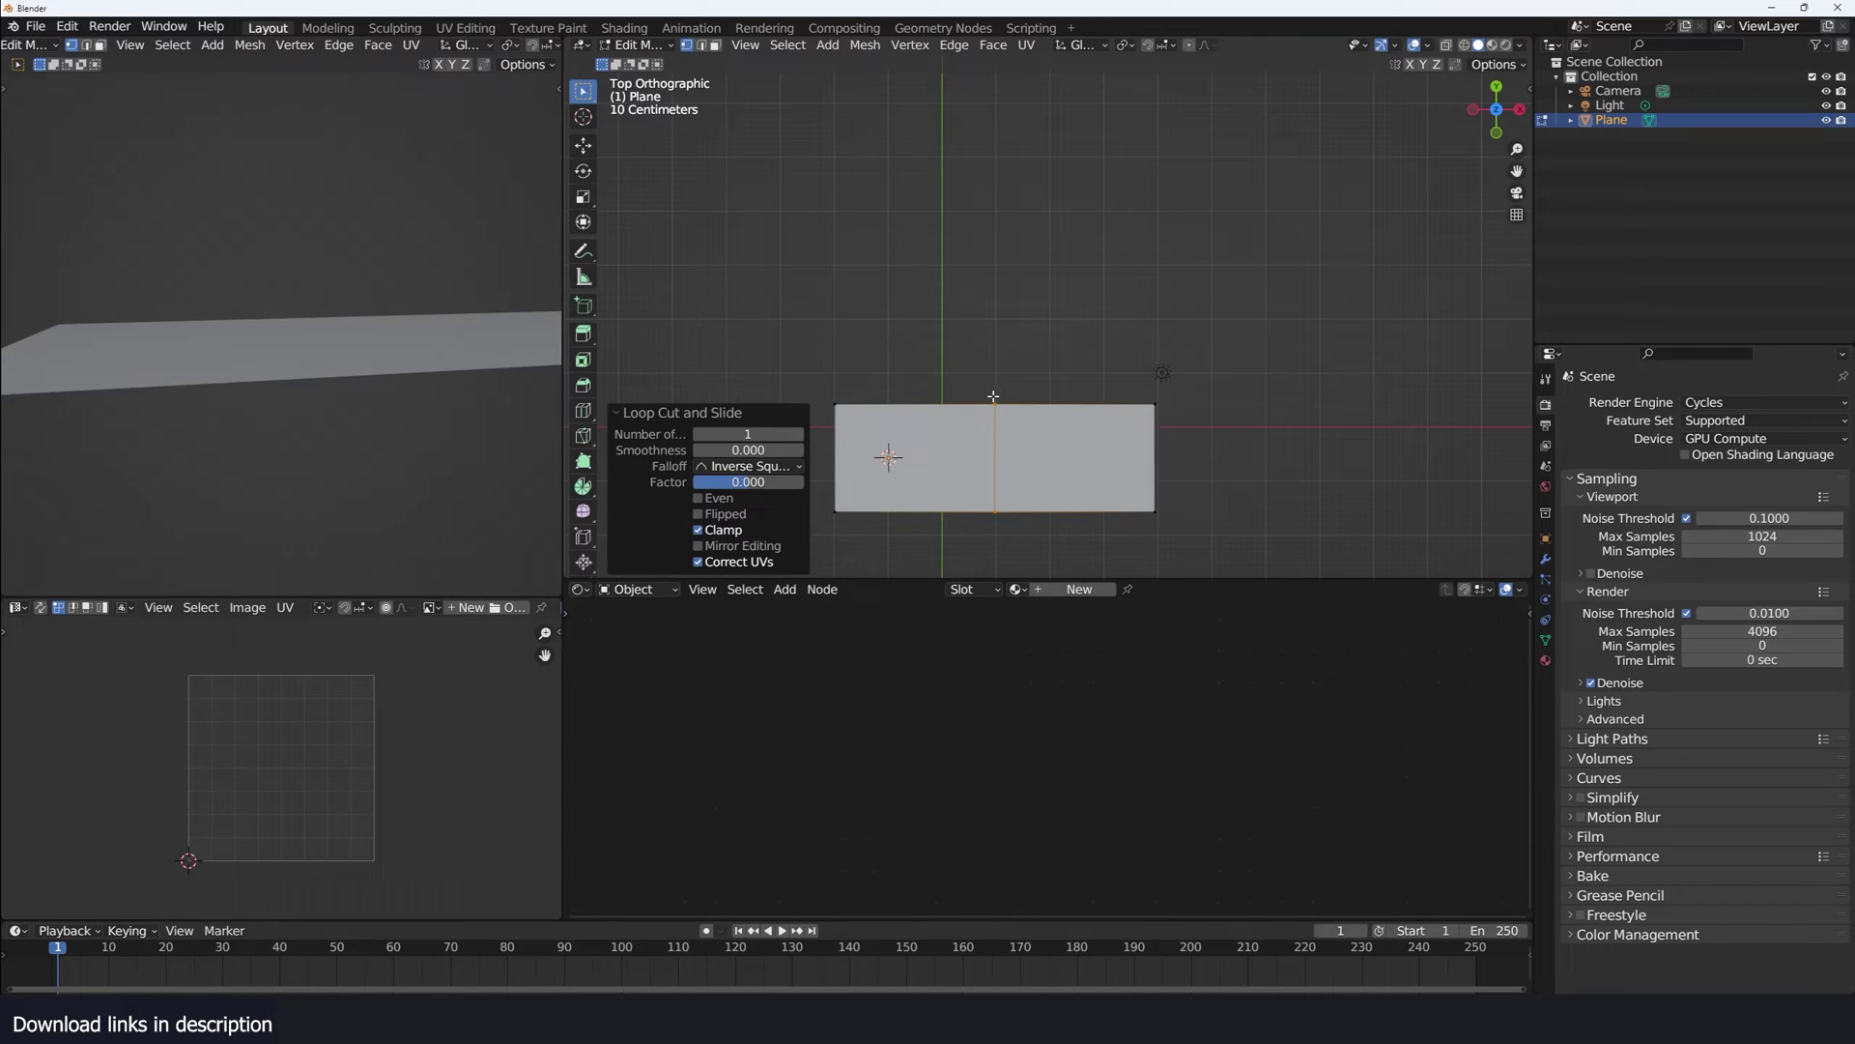
key("ctrl+b")
left_click(1121, 412)
middle_click_drag(1111, 396, 1095, 276)
key("ctrl+r")
double_click(996, 377)
key("ctrl+b")
left_click(1133, 380)
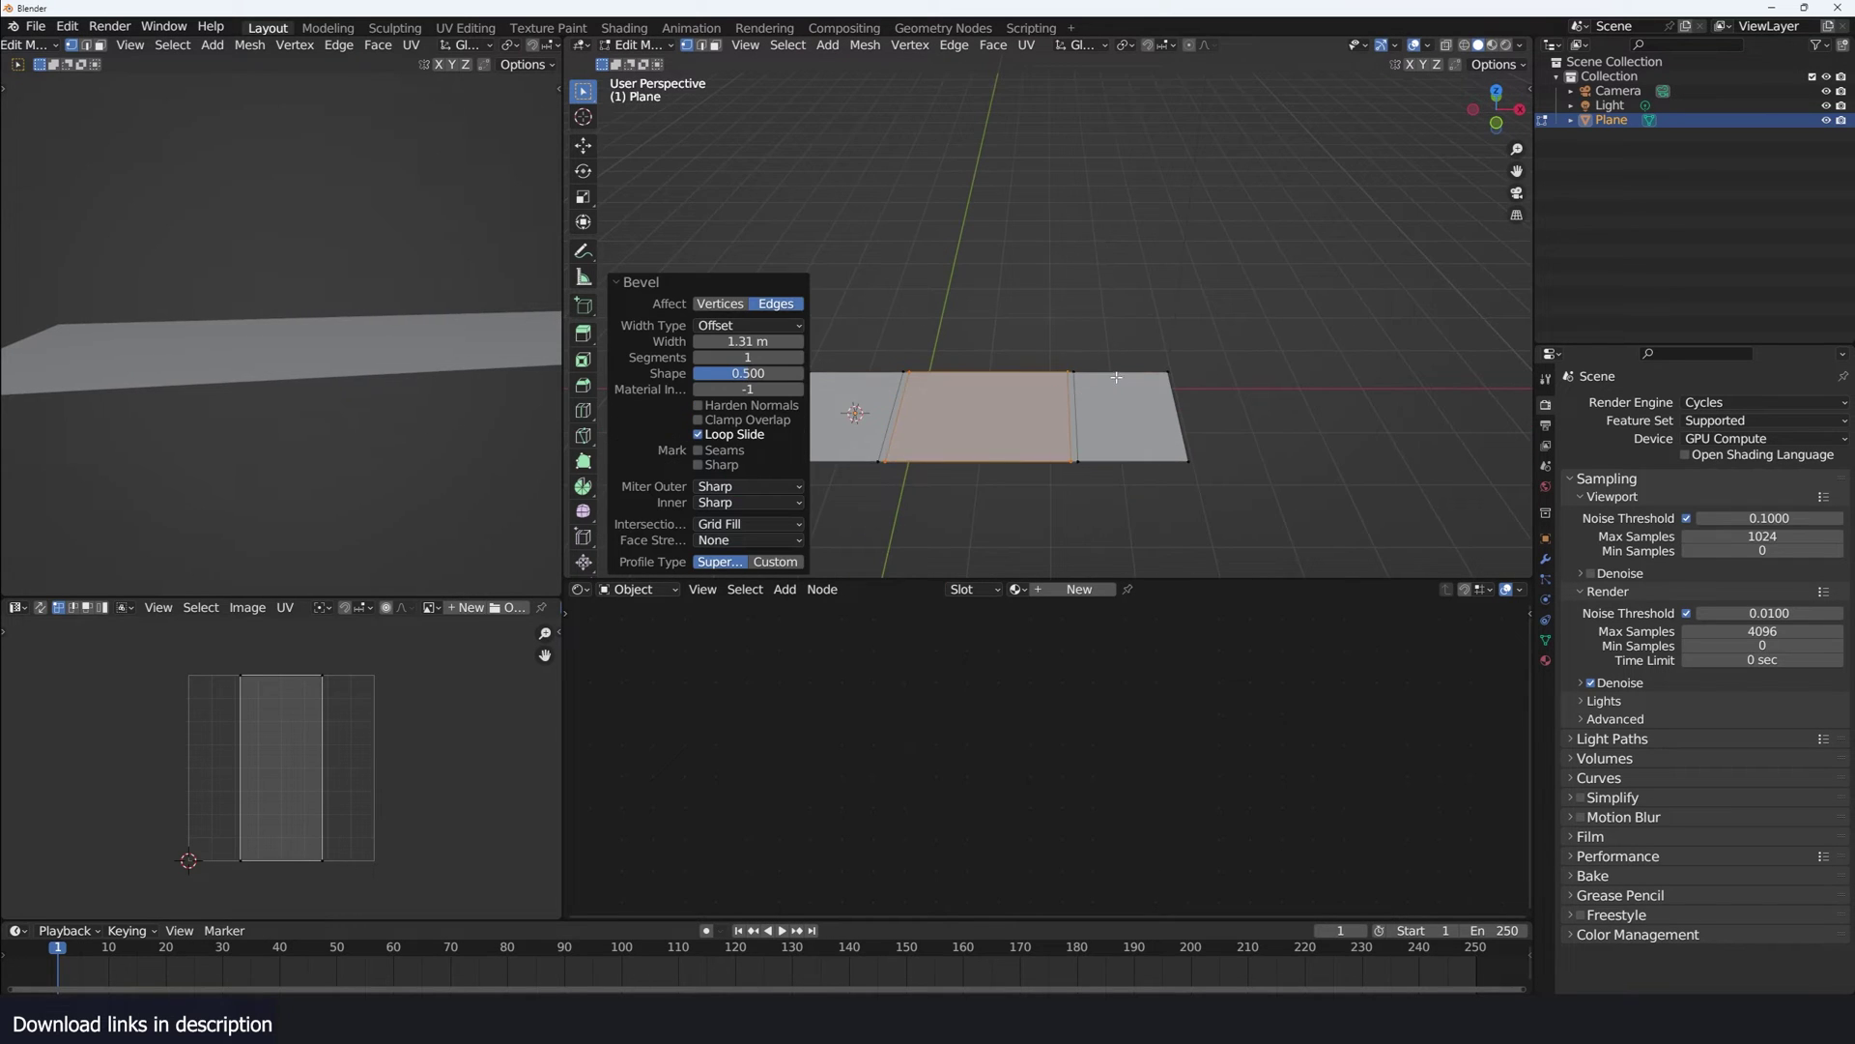
- Lower the central strip about 0.54 m along Z to form the river channel
key("g")
key("z")
left_click(1092, 389)
middle_click_drag(1093, 390, 1109, 375)
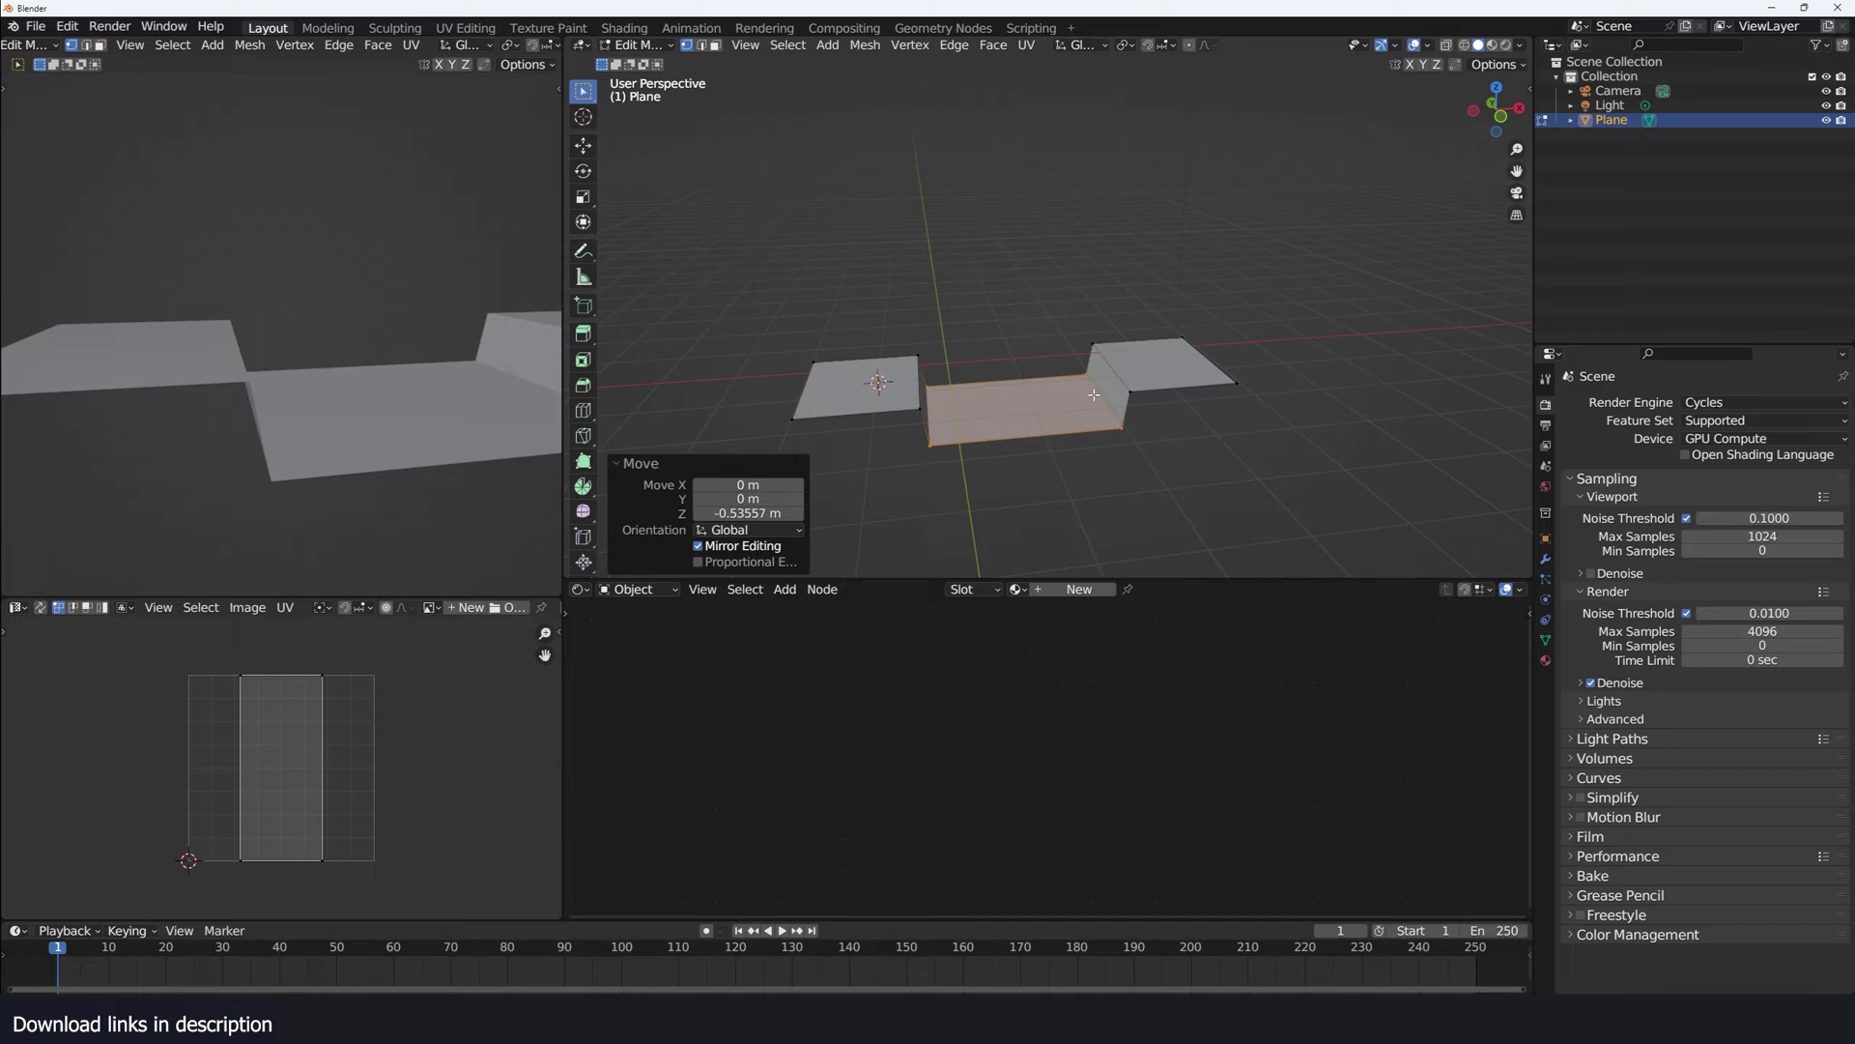
- Narrow the channel floor along X to slope the banks and lower it about 0.15 m more
scroll(1102, 397, "up", 3)
key("2")
key("3")
key("s")
key("x")
left_click(1044, 409)
key("g")
key("z")
left_click(1053, 428)
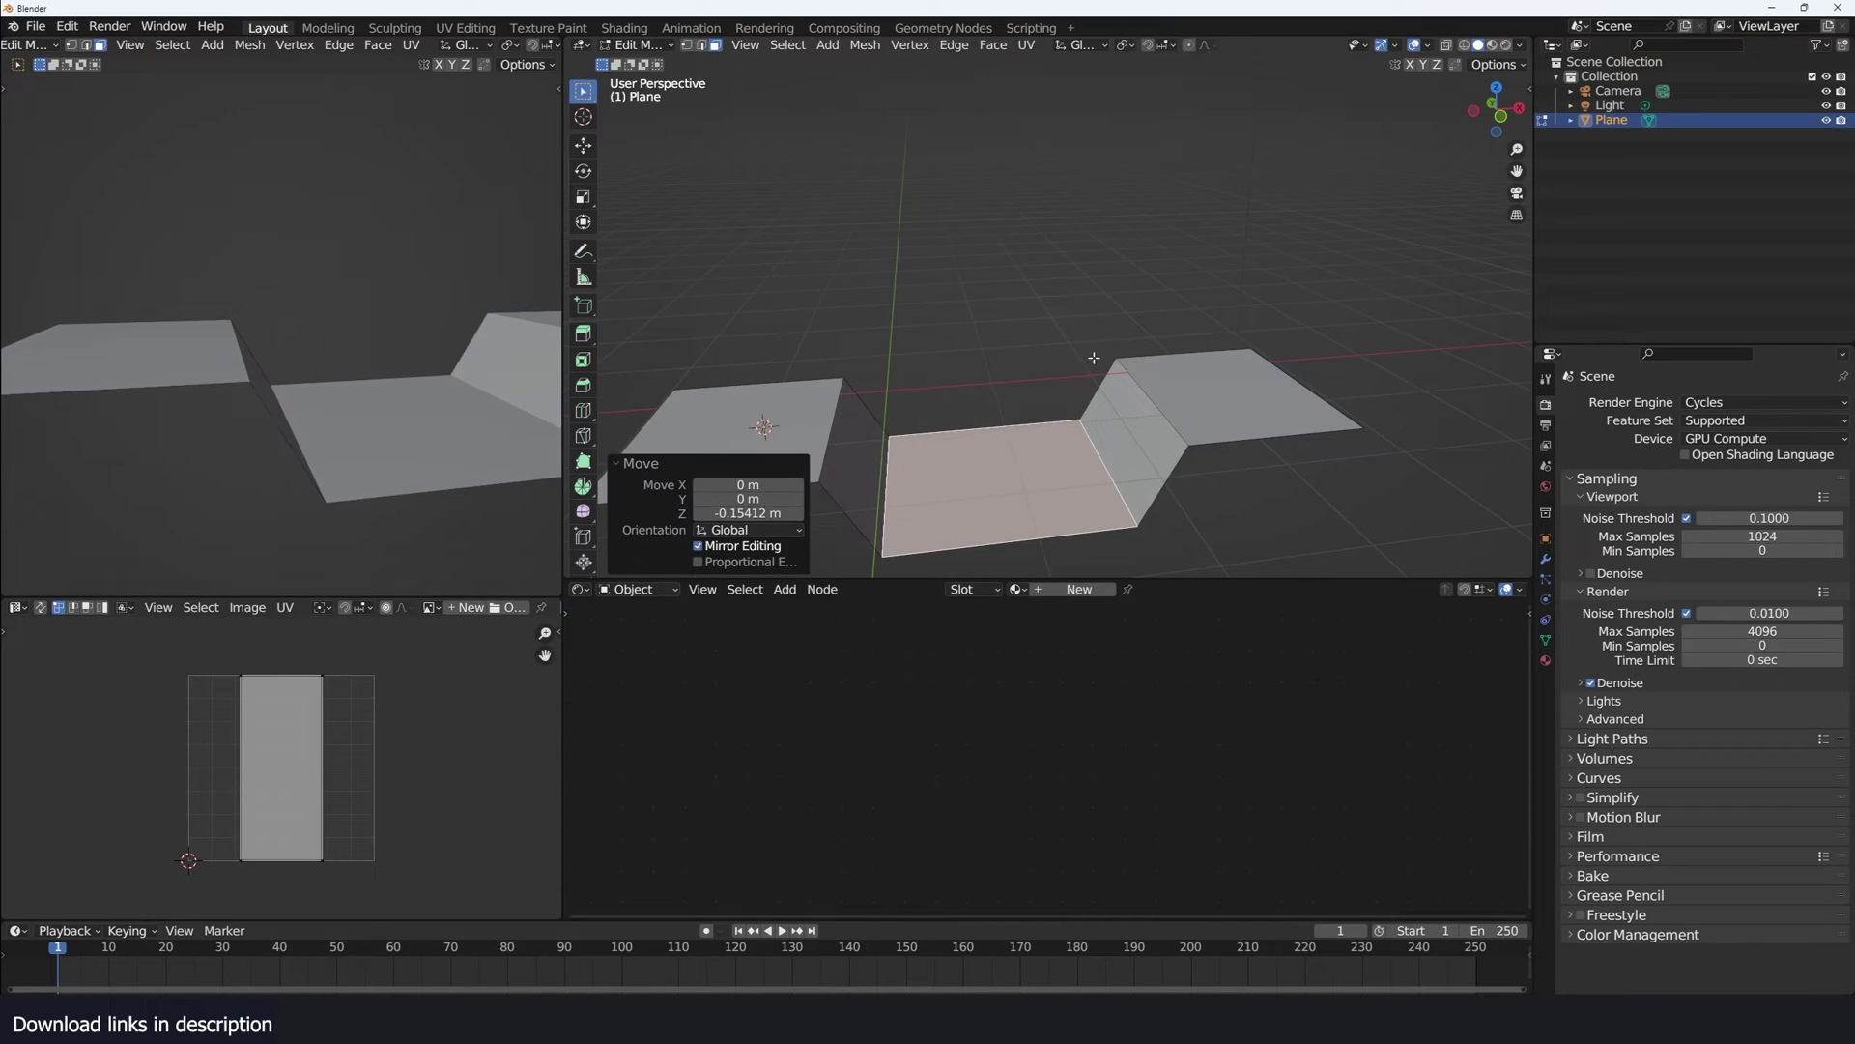
- Extrude the far edge loop of the channel cross-section repeatedly in top view to trace a winding river course
scroll(1091, 362, "down", 1)
key("1")
left_click(1023, 389, "alt")
key("KP_7")
scroll(1021, 388, "down", 3)
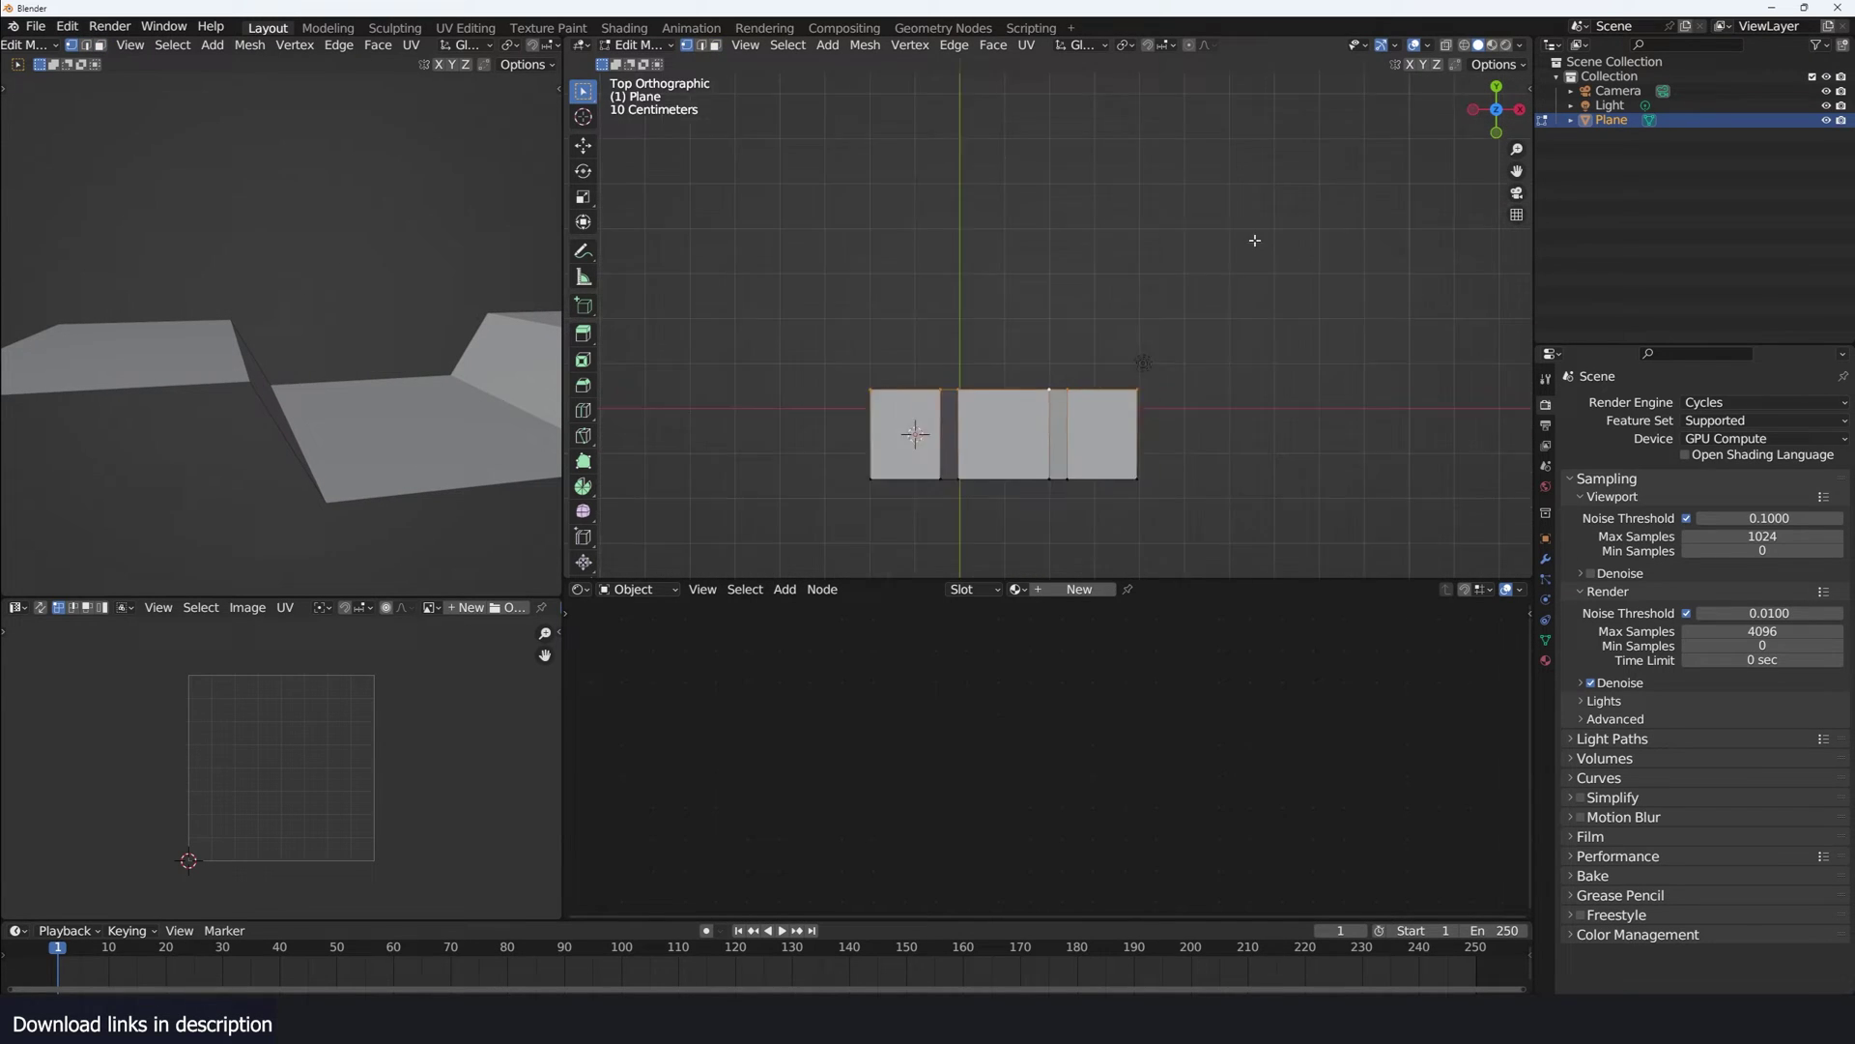
middle_click_drag(1037, 319, 1023, 339, "shift")
right_click(1021, 339, "ctrl")
right_click(1057, 278, "ctrl")
key("ctrl+z")
right_click(1057, 300, "ctrl")
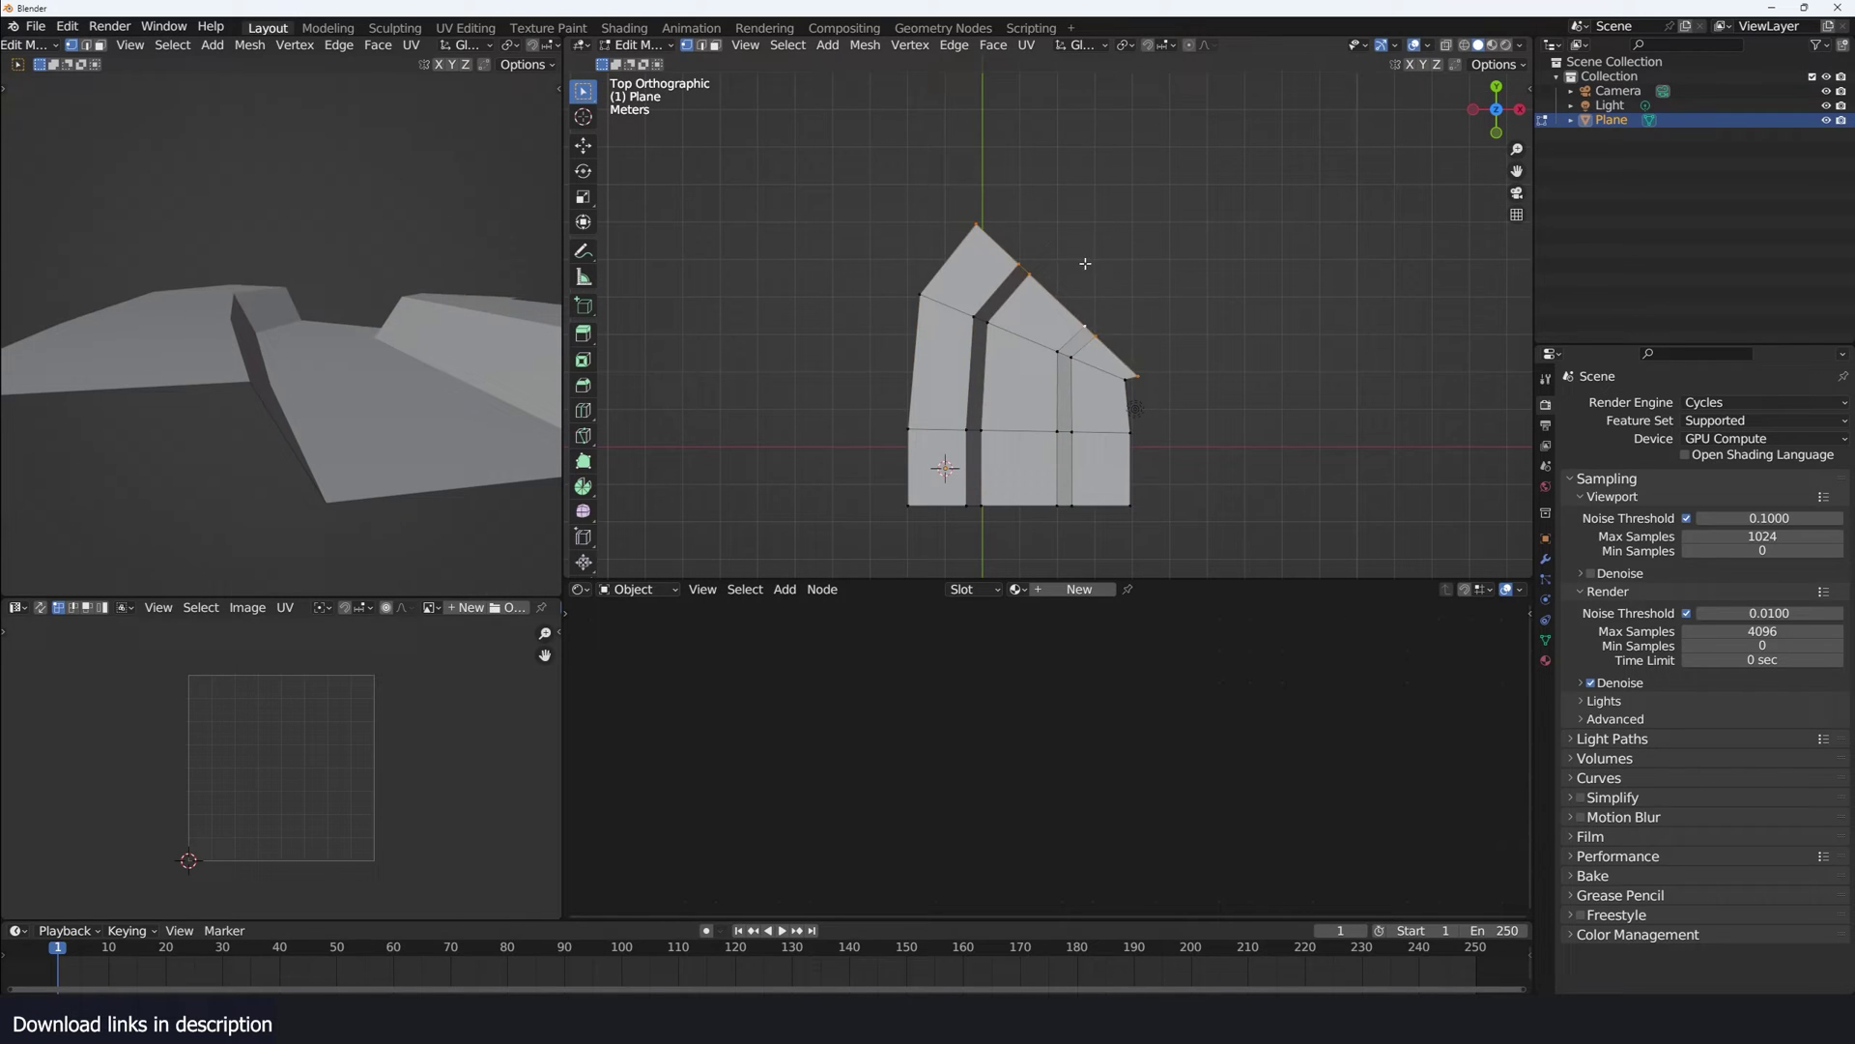
right_click(1085, 264, "ctrl")
right_click(1099, 199, "ctrl")
middle_click_drag(1055, 172, 996, 313, "shift")
right_click(1019, 282, "ctrl")
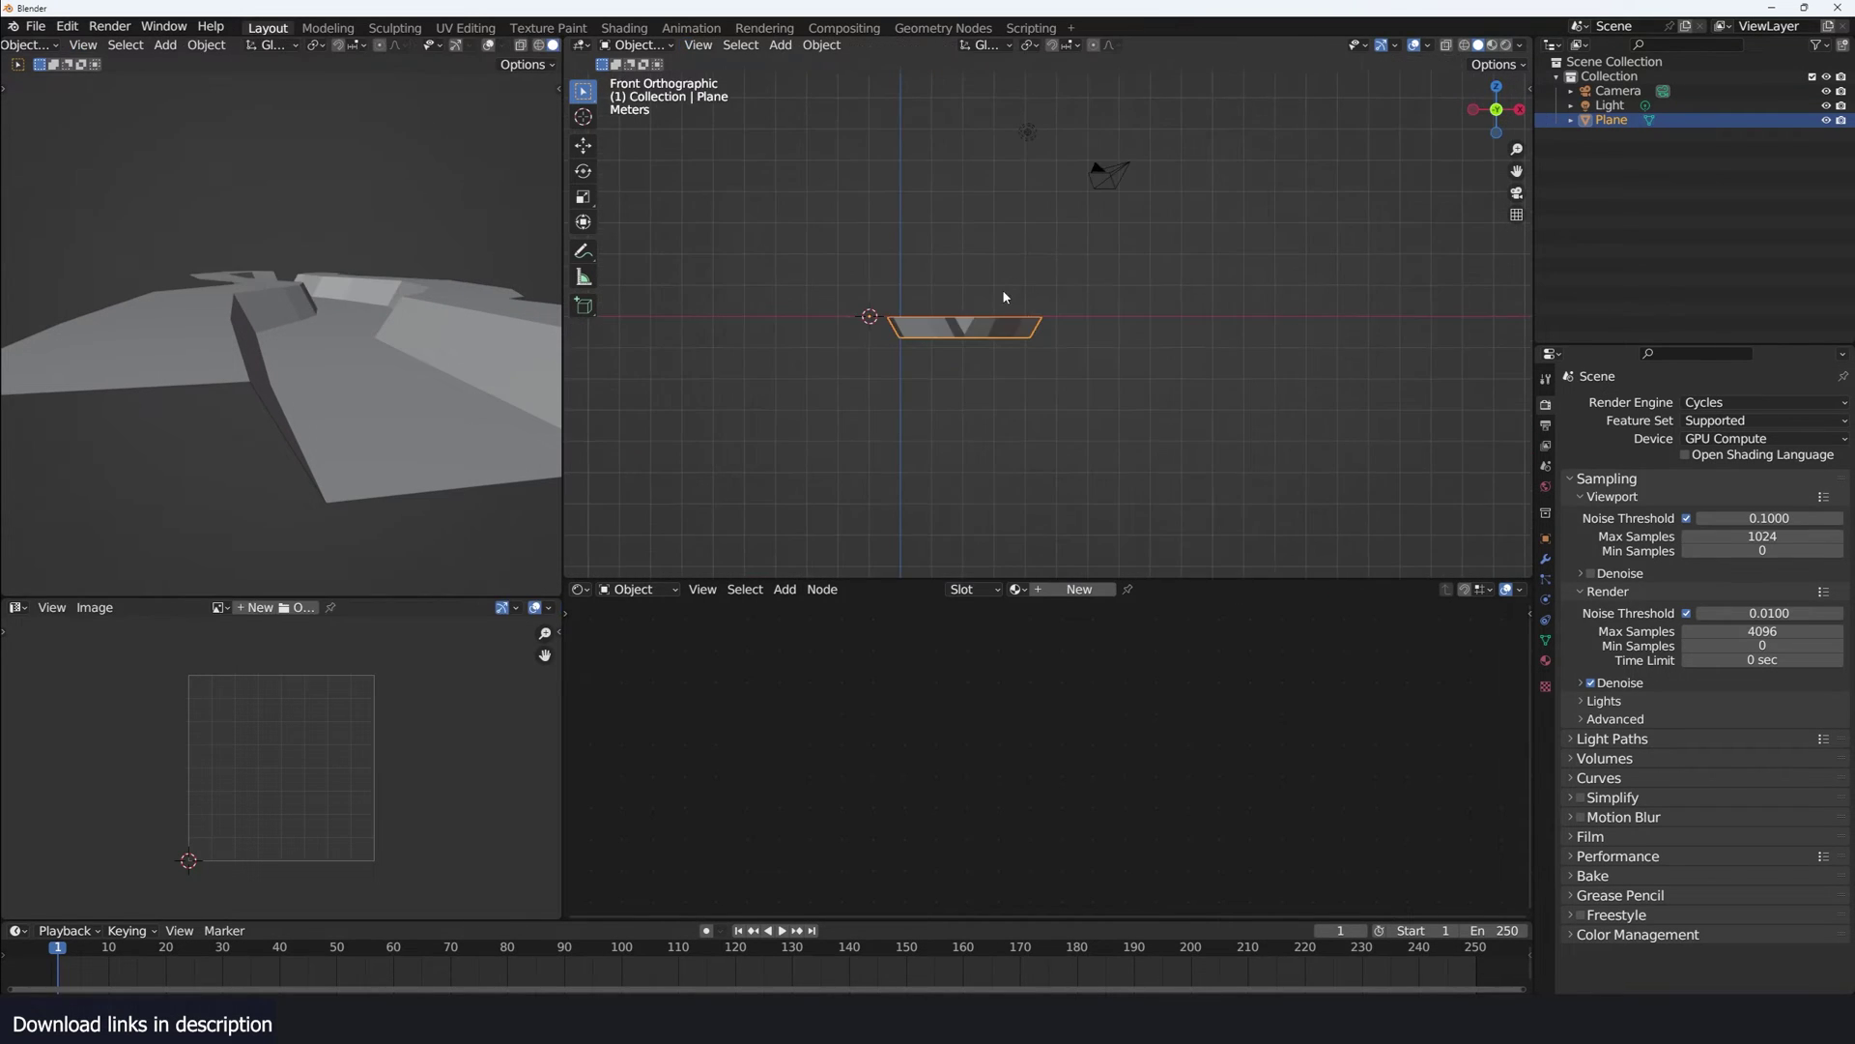
middle_click_drag(1001, 288, 1103, 282)
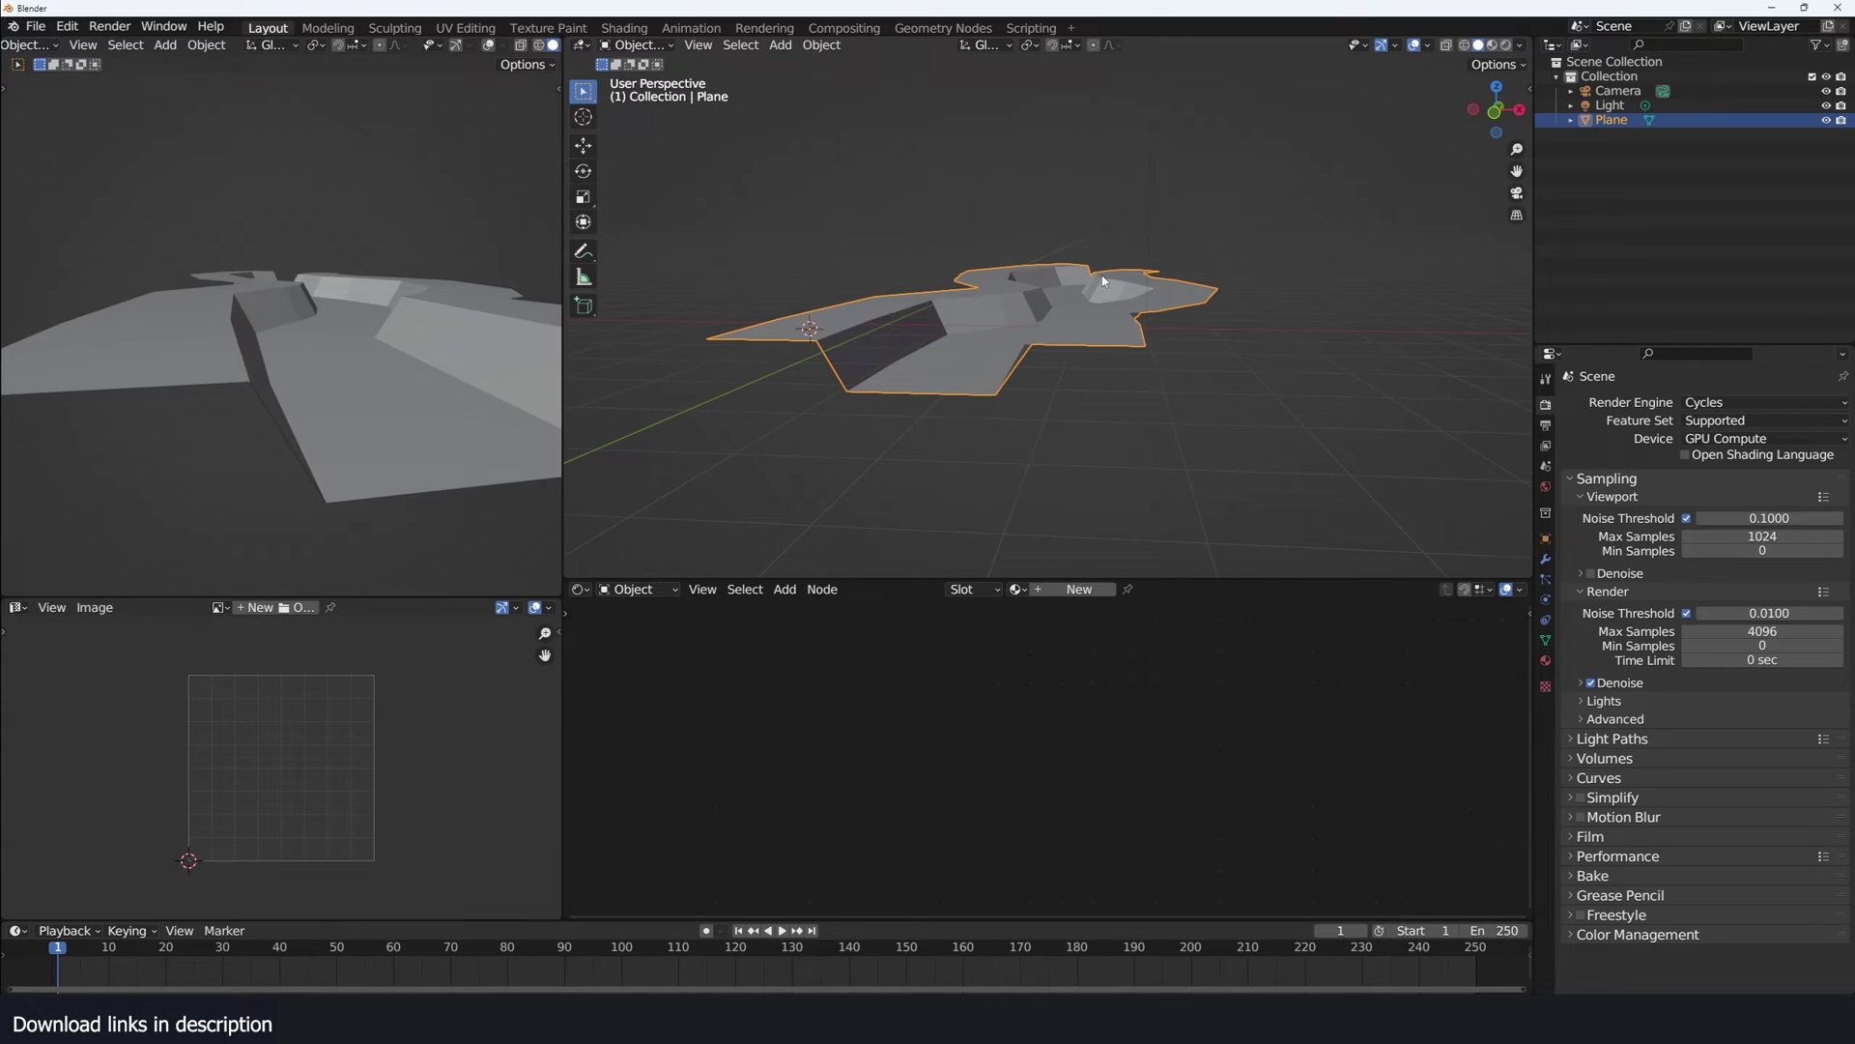
key("KP_1")
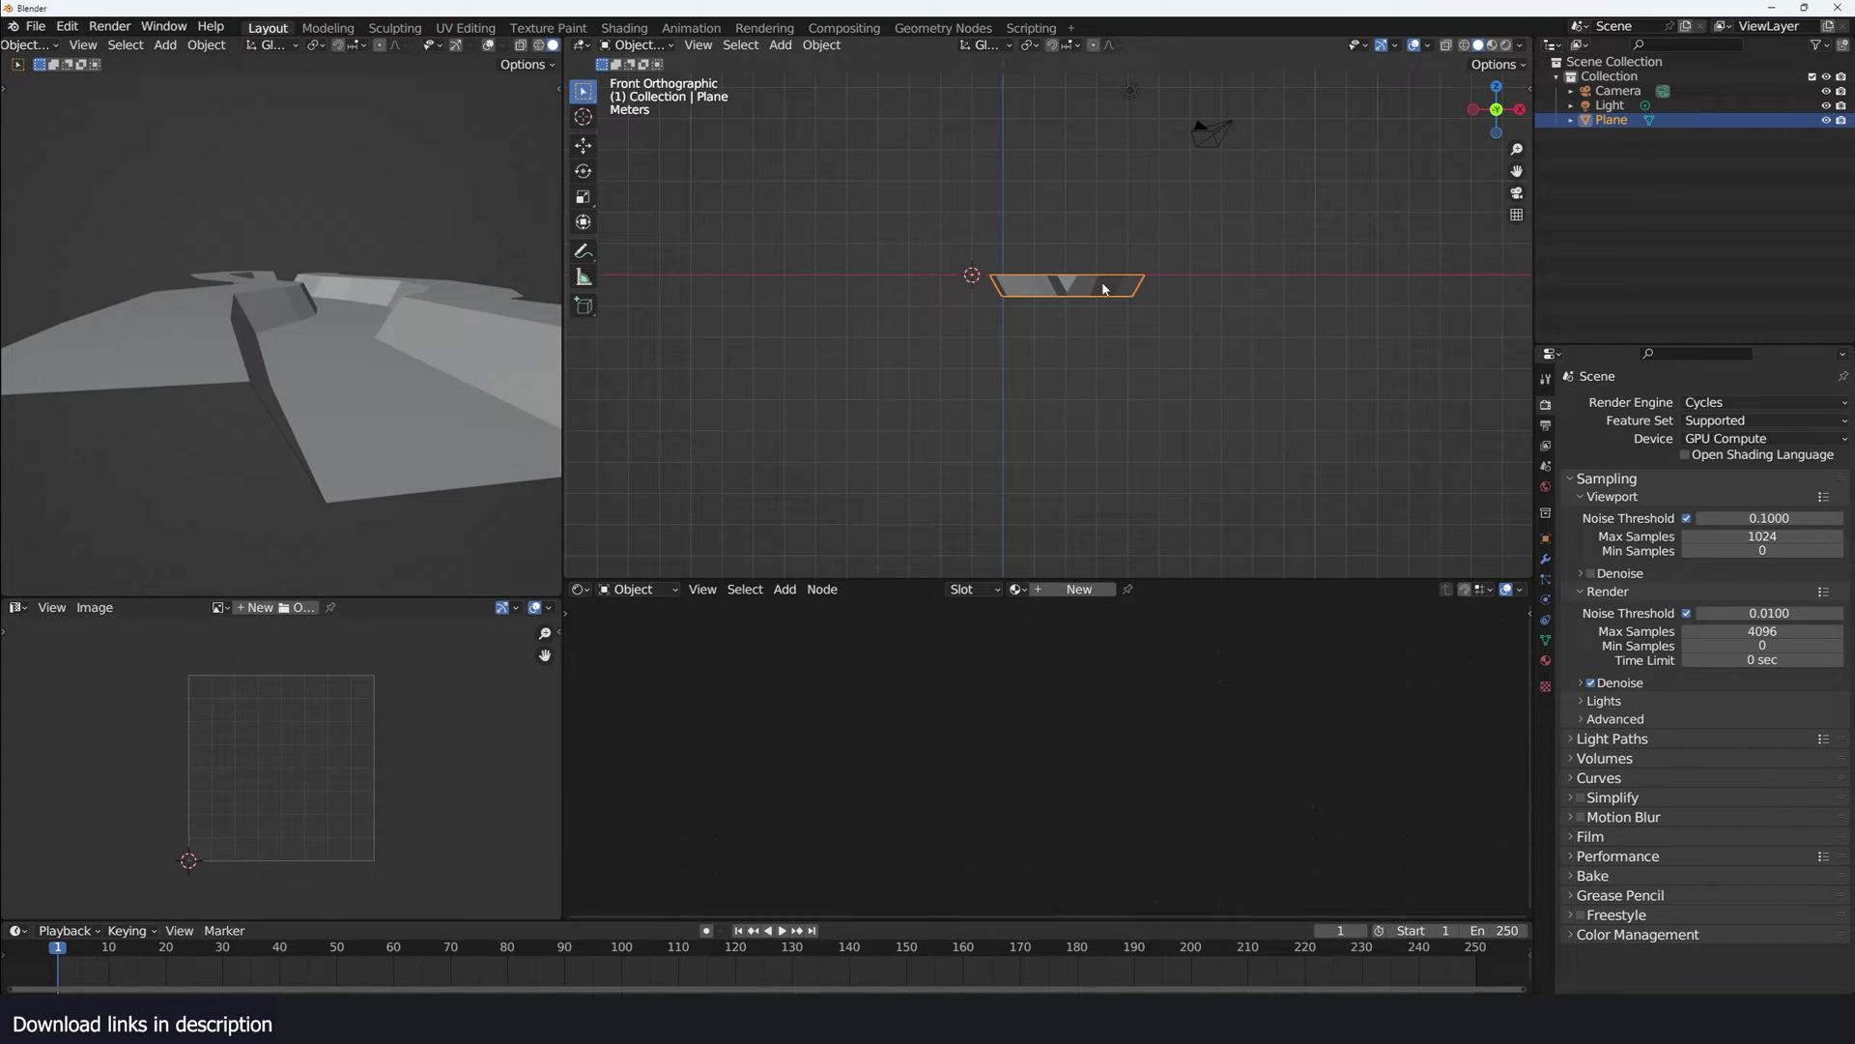
key("KP_7")
scroll(1124, 427, "down", 4)
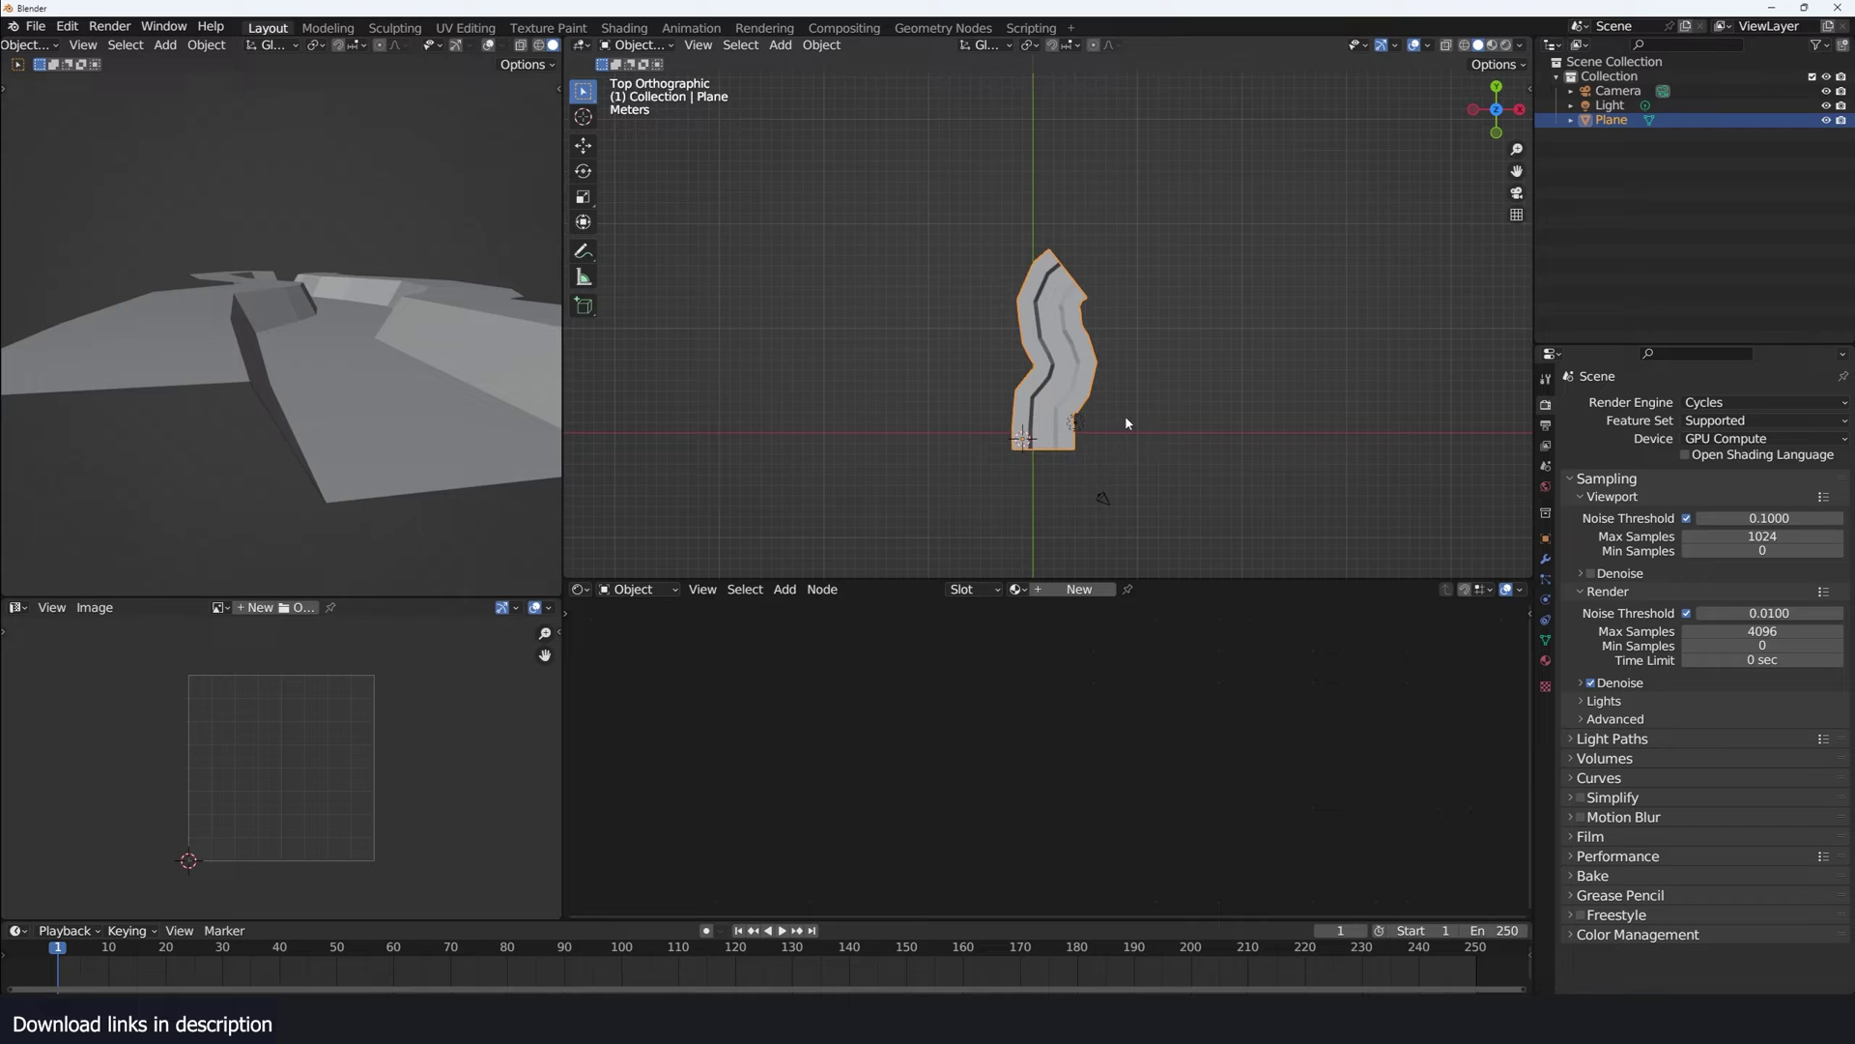
scroll(1126, 422, "up", 3)
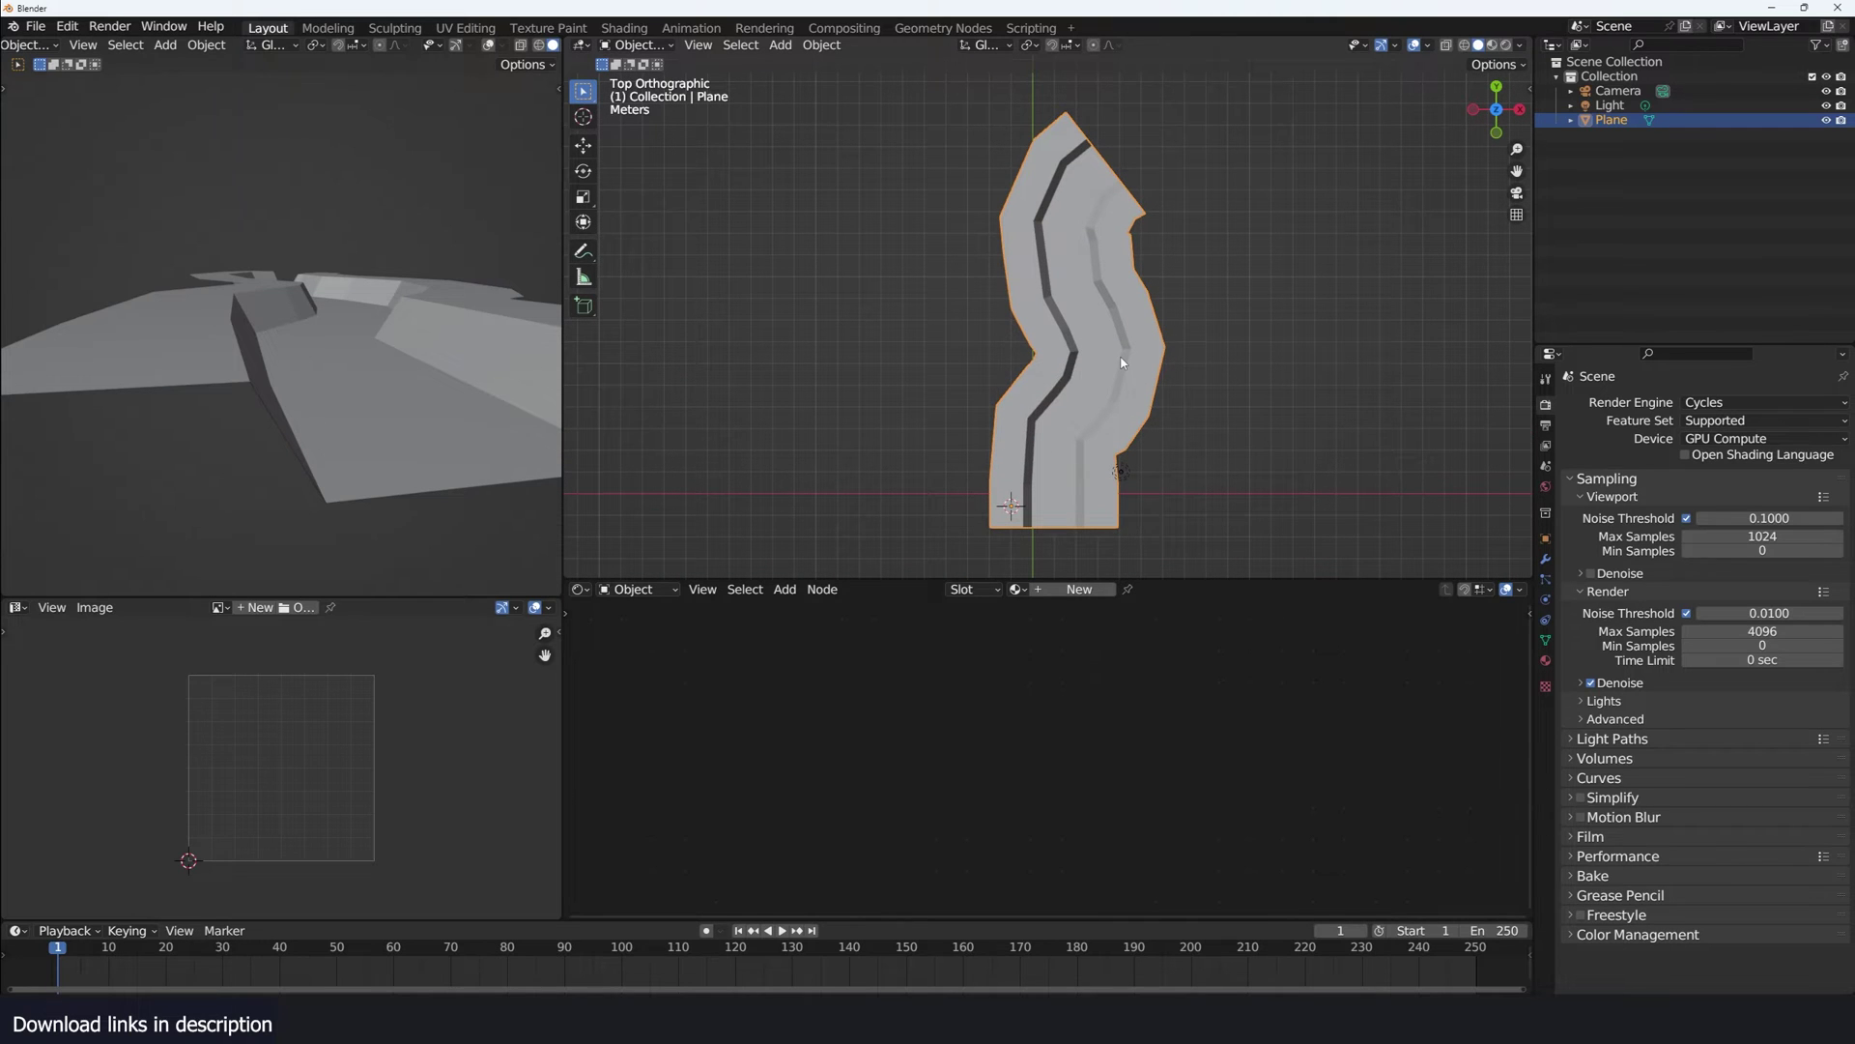
middle_click_drag(1155, 449, 1138, 321)
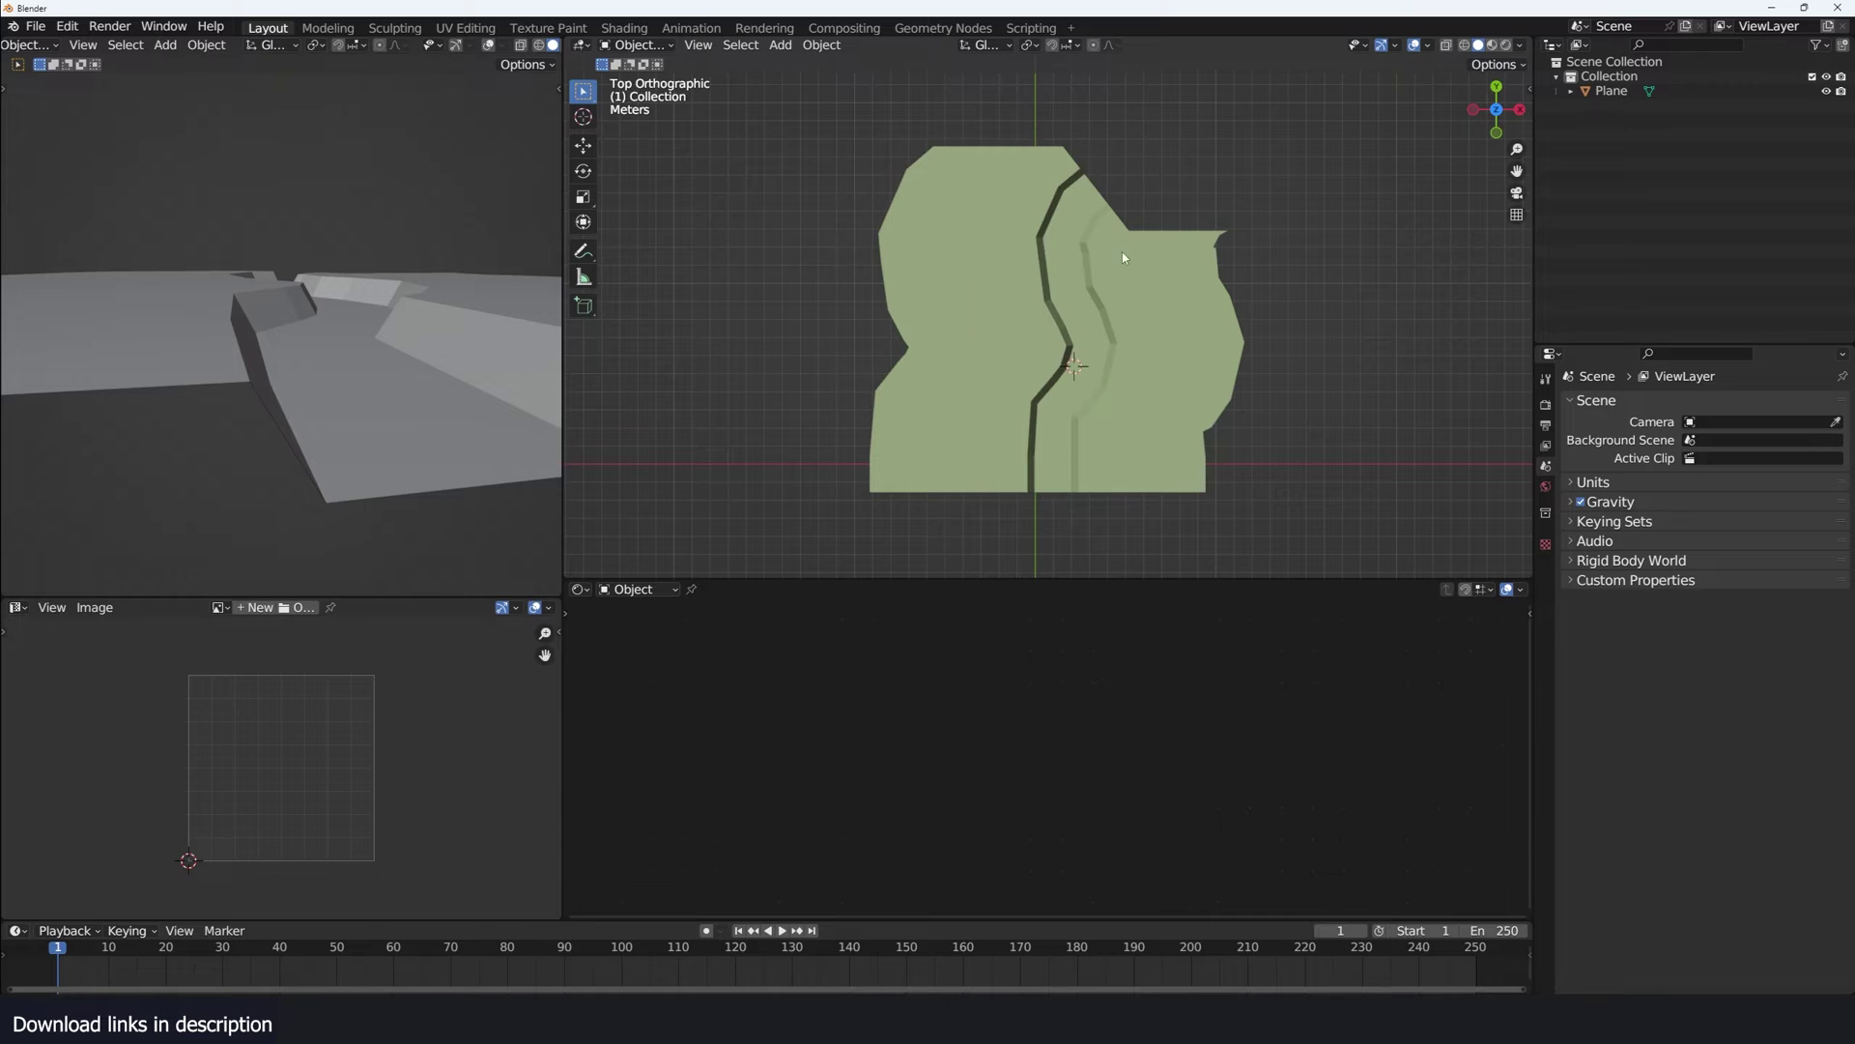
- Add a lattice at the middle of the terrain and raise it about 0.99 m along Z
key("shift+a")
left_click(1005, 237)
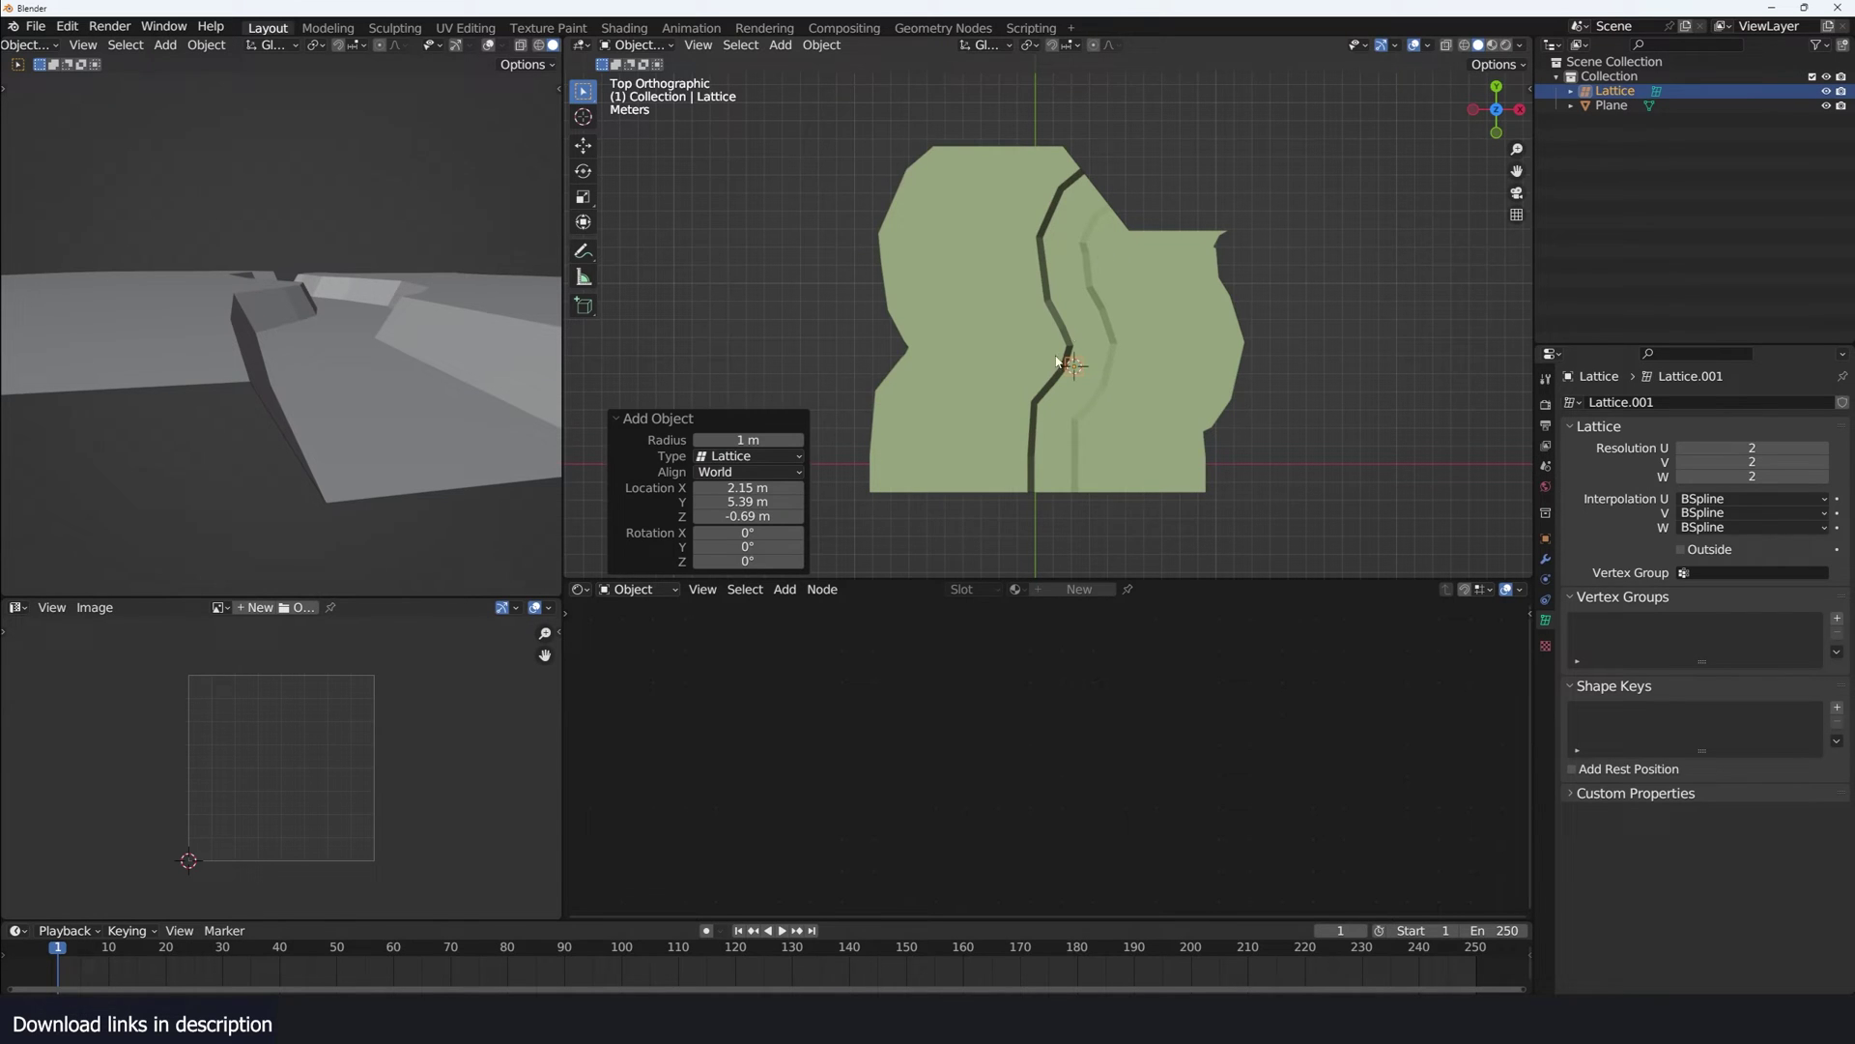
key("s")
left_click(1243, 310)
middle_click_drag(1243, 310, 1143, 245)
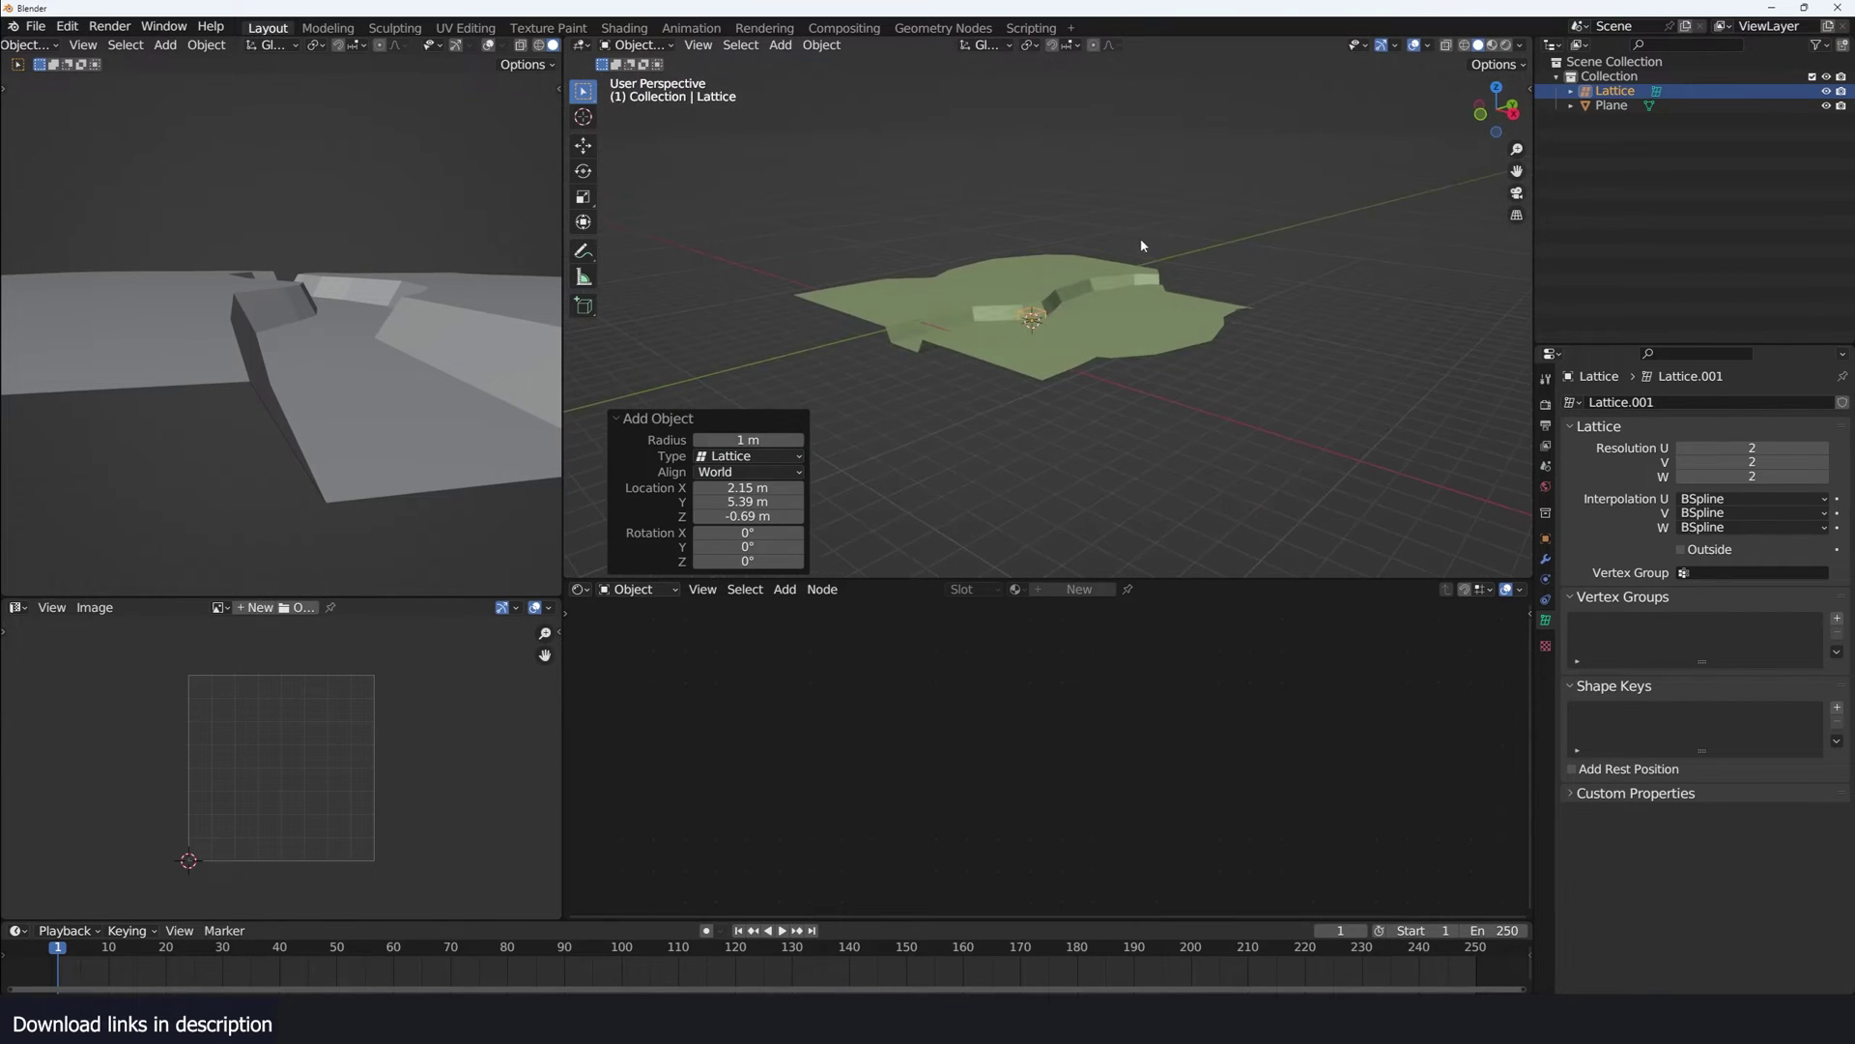
key("g")
key("z")
left_click(1126, 293)
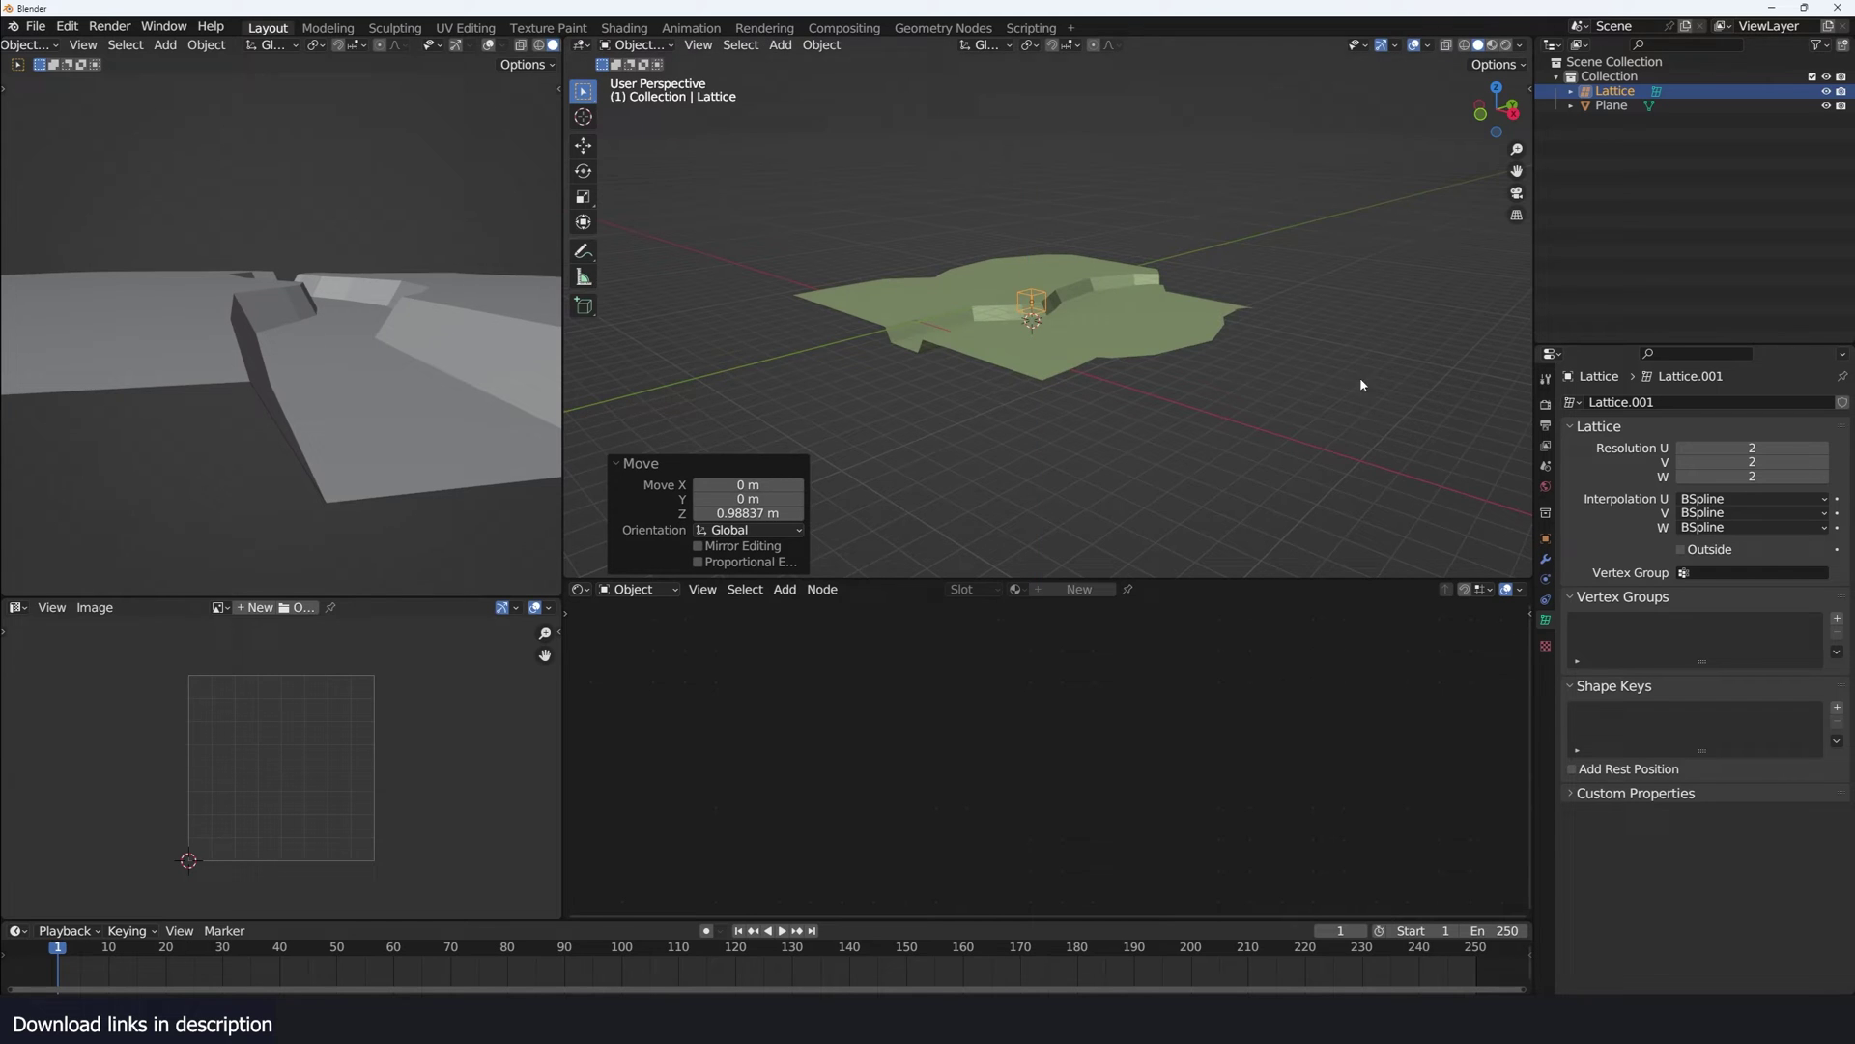
- Set the lattice's W resolution to 1
scroll(1362, 385, "up", 2)
scroll(1169, 319, "up", 4)
middle_click_drag(1169, 323, 1196, 306)
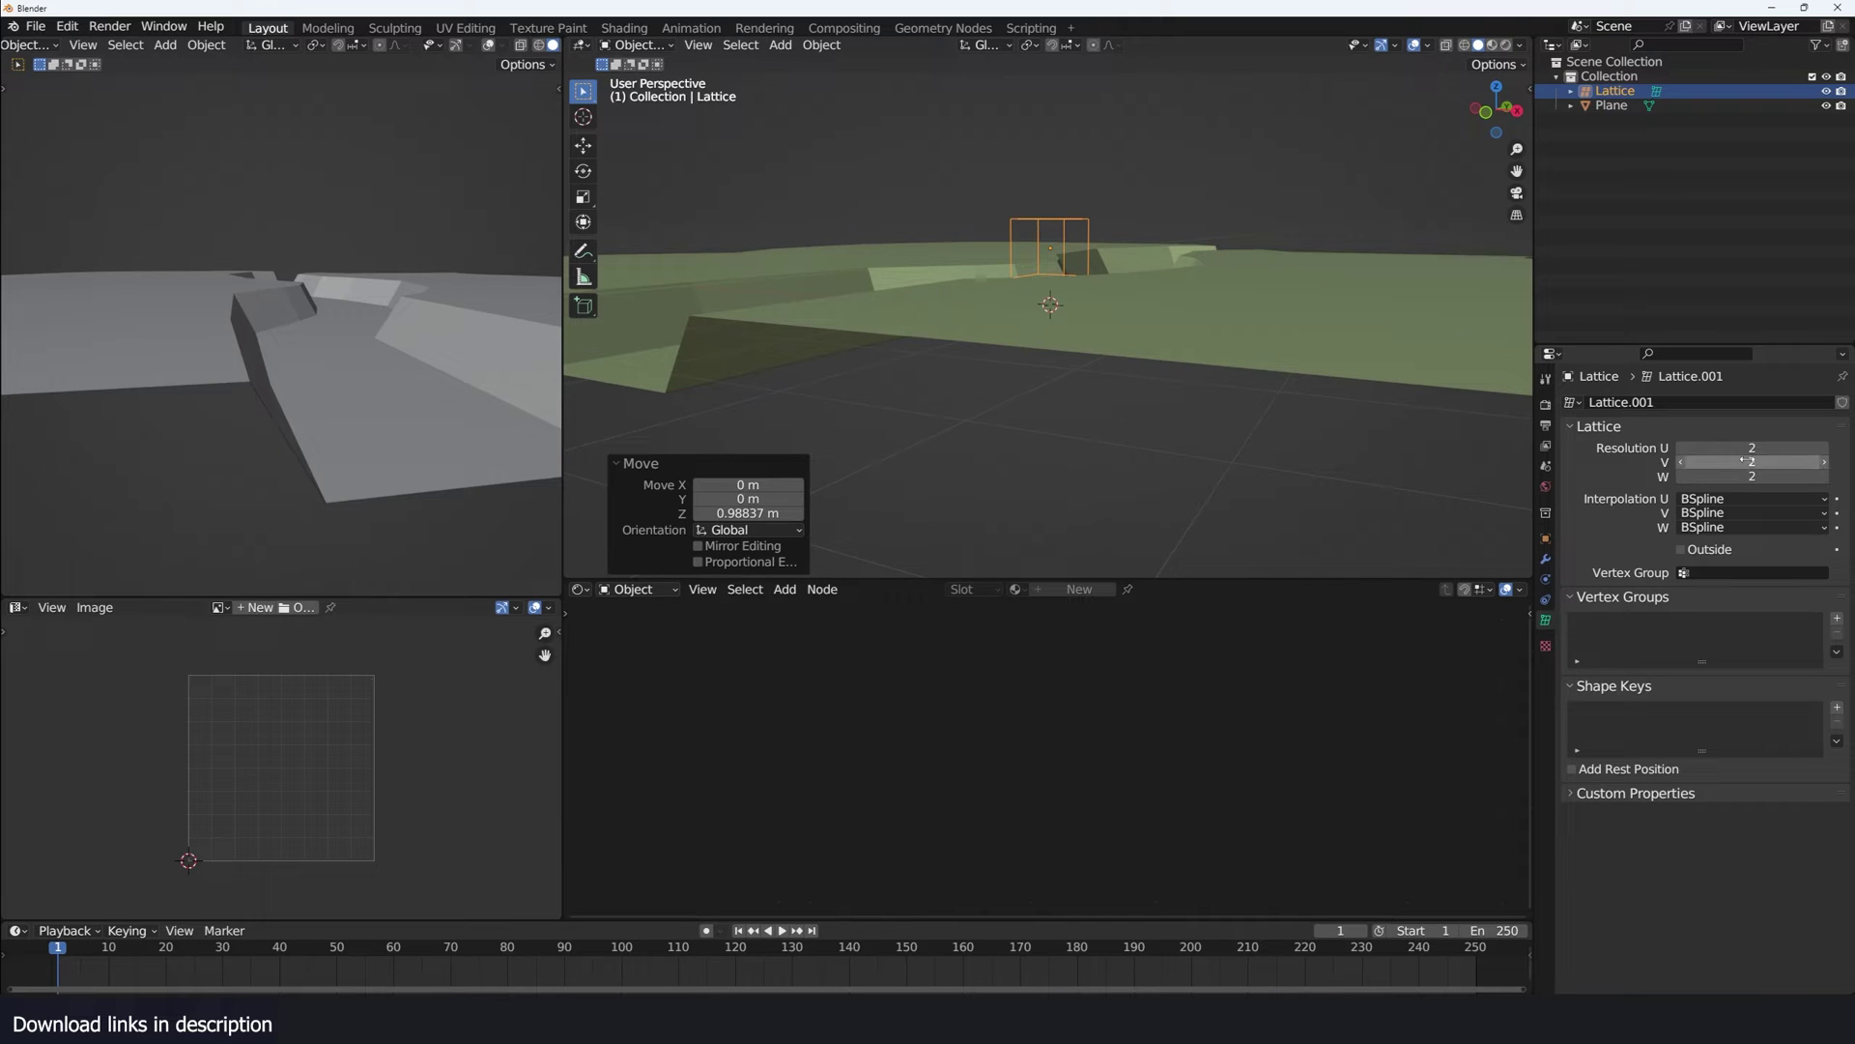
middle_click_drag(1001, 228, 988, 240)
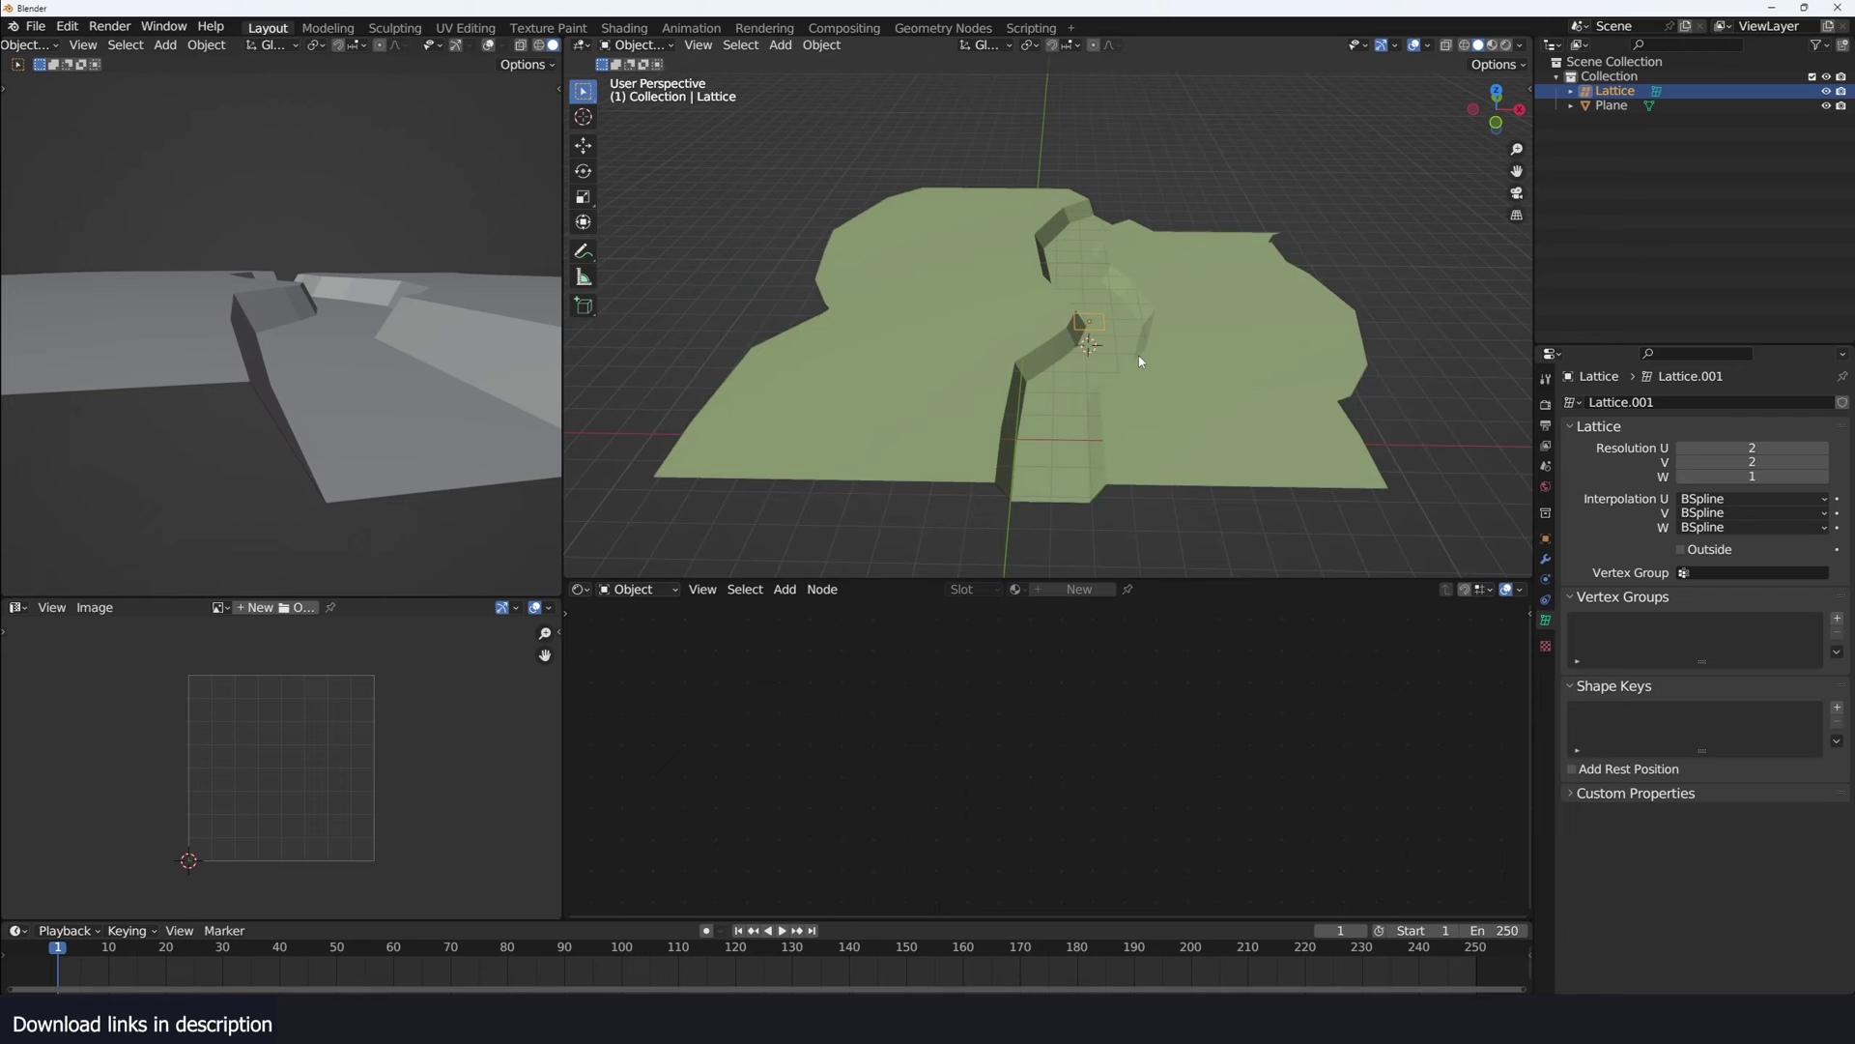
- Scale the lattice up about 15.6 times and shift it in top view so that it surrounds the terrain
key("s")
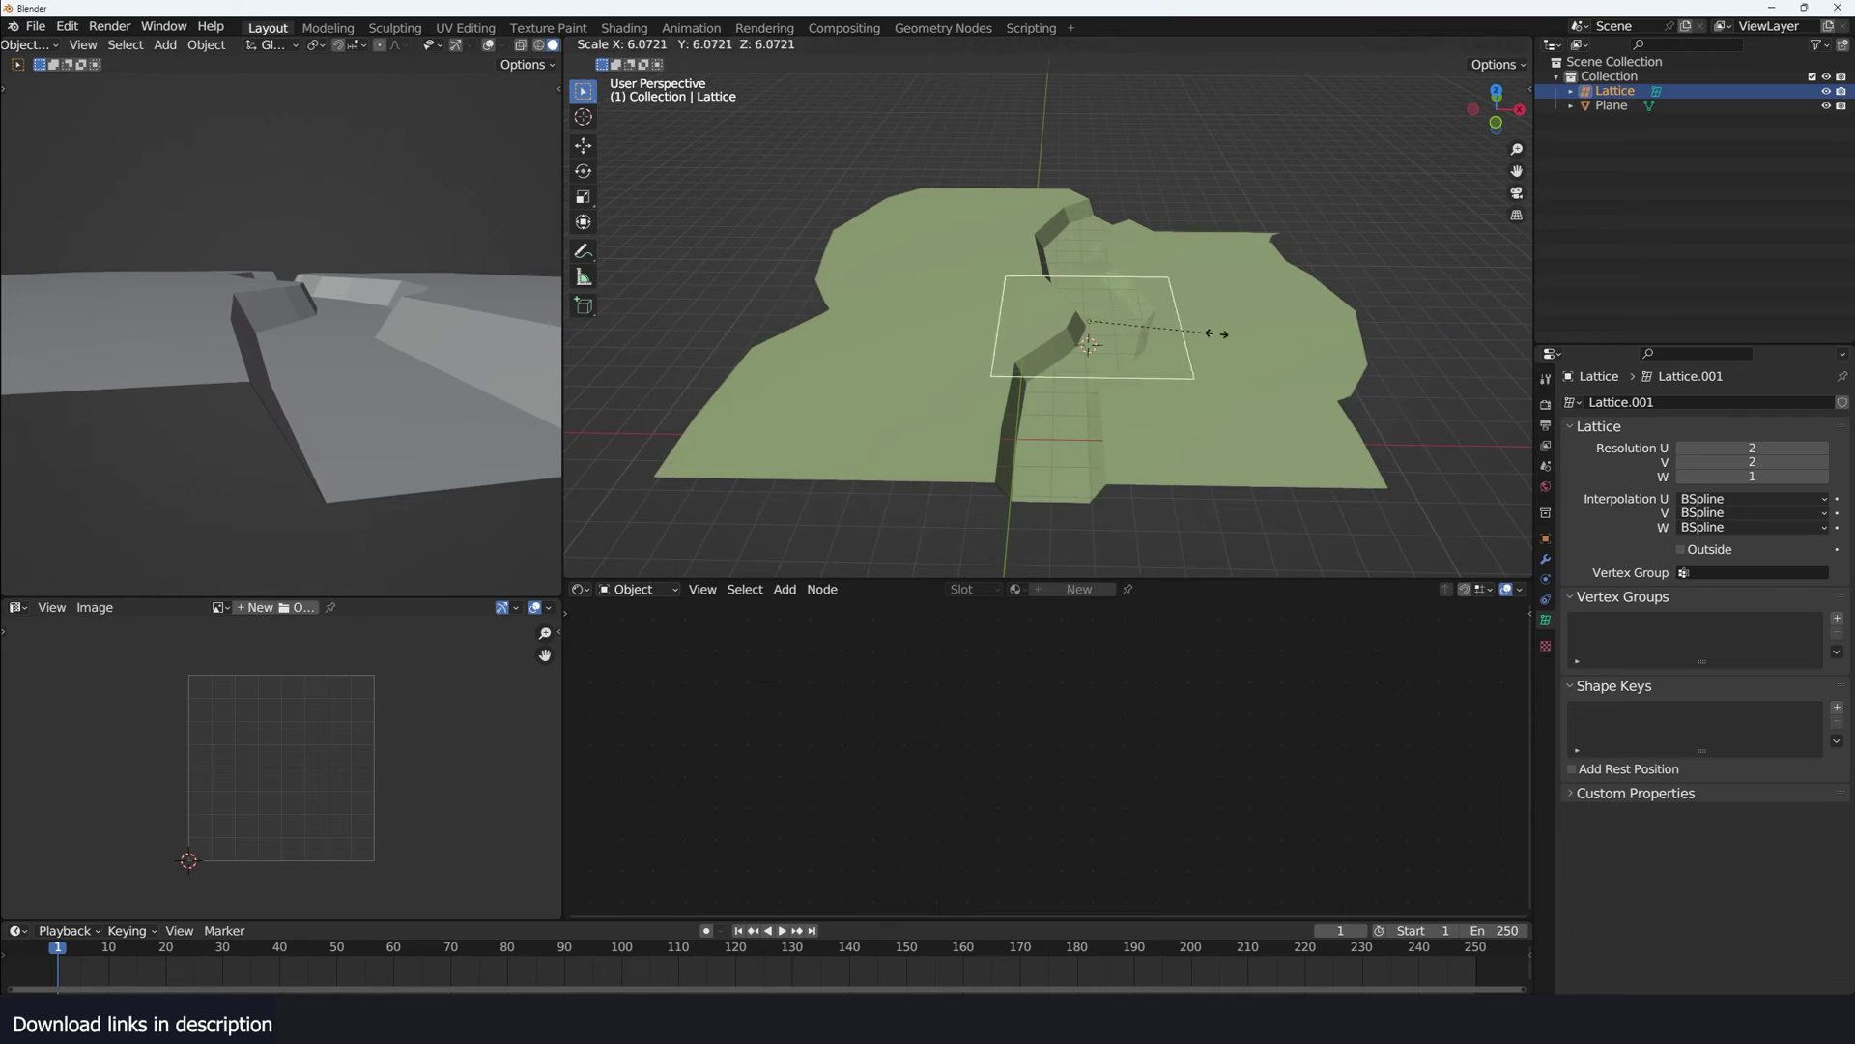
left_click(1408, 341)
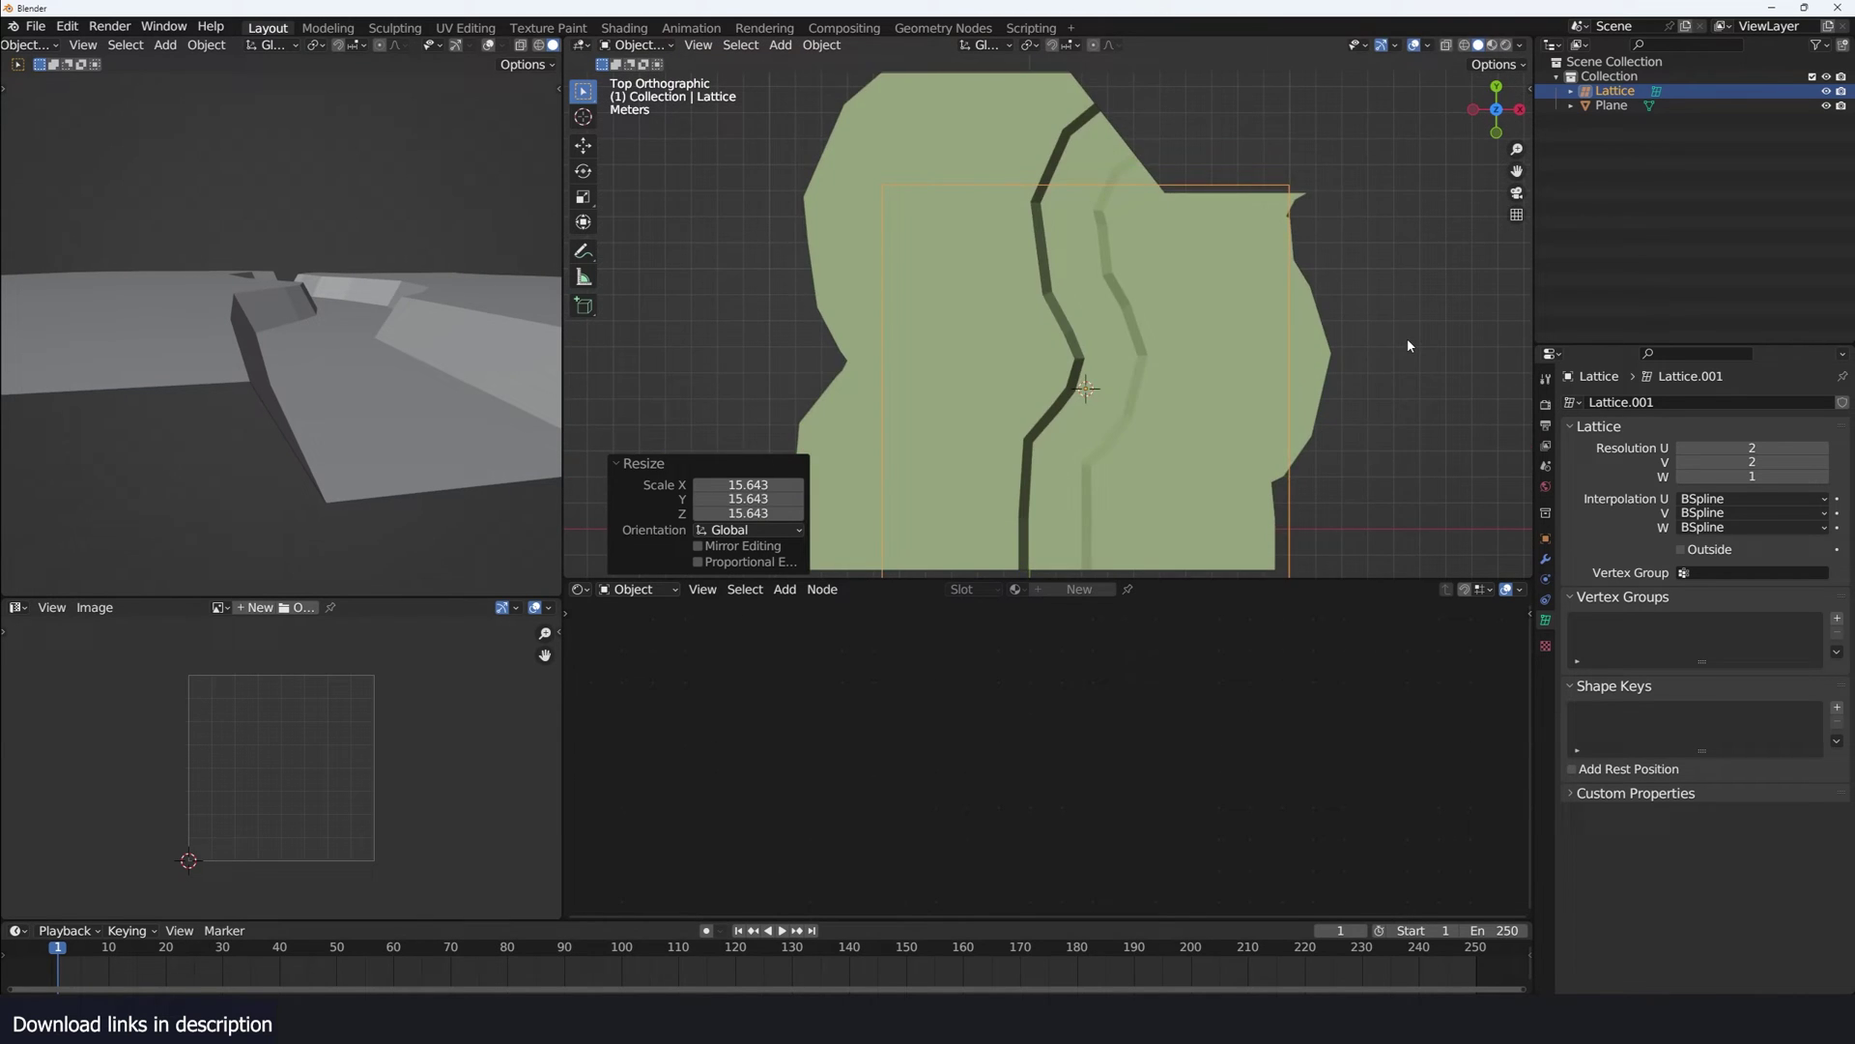
scroll(1401, 345, "down", 4)
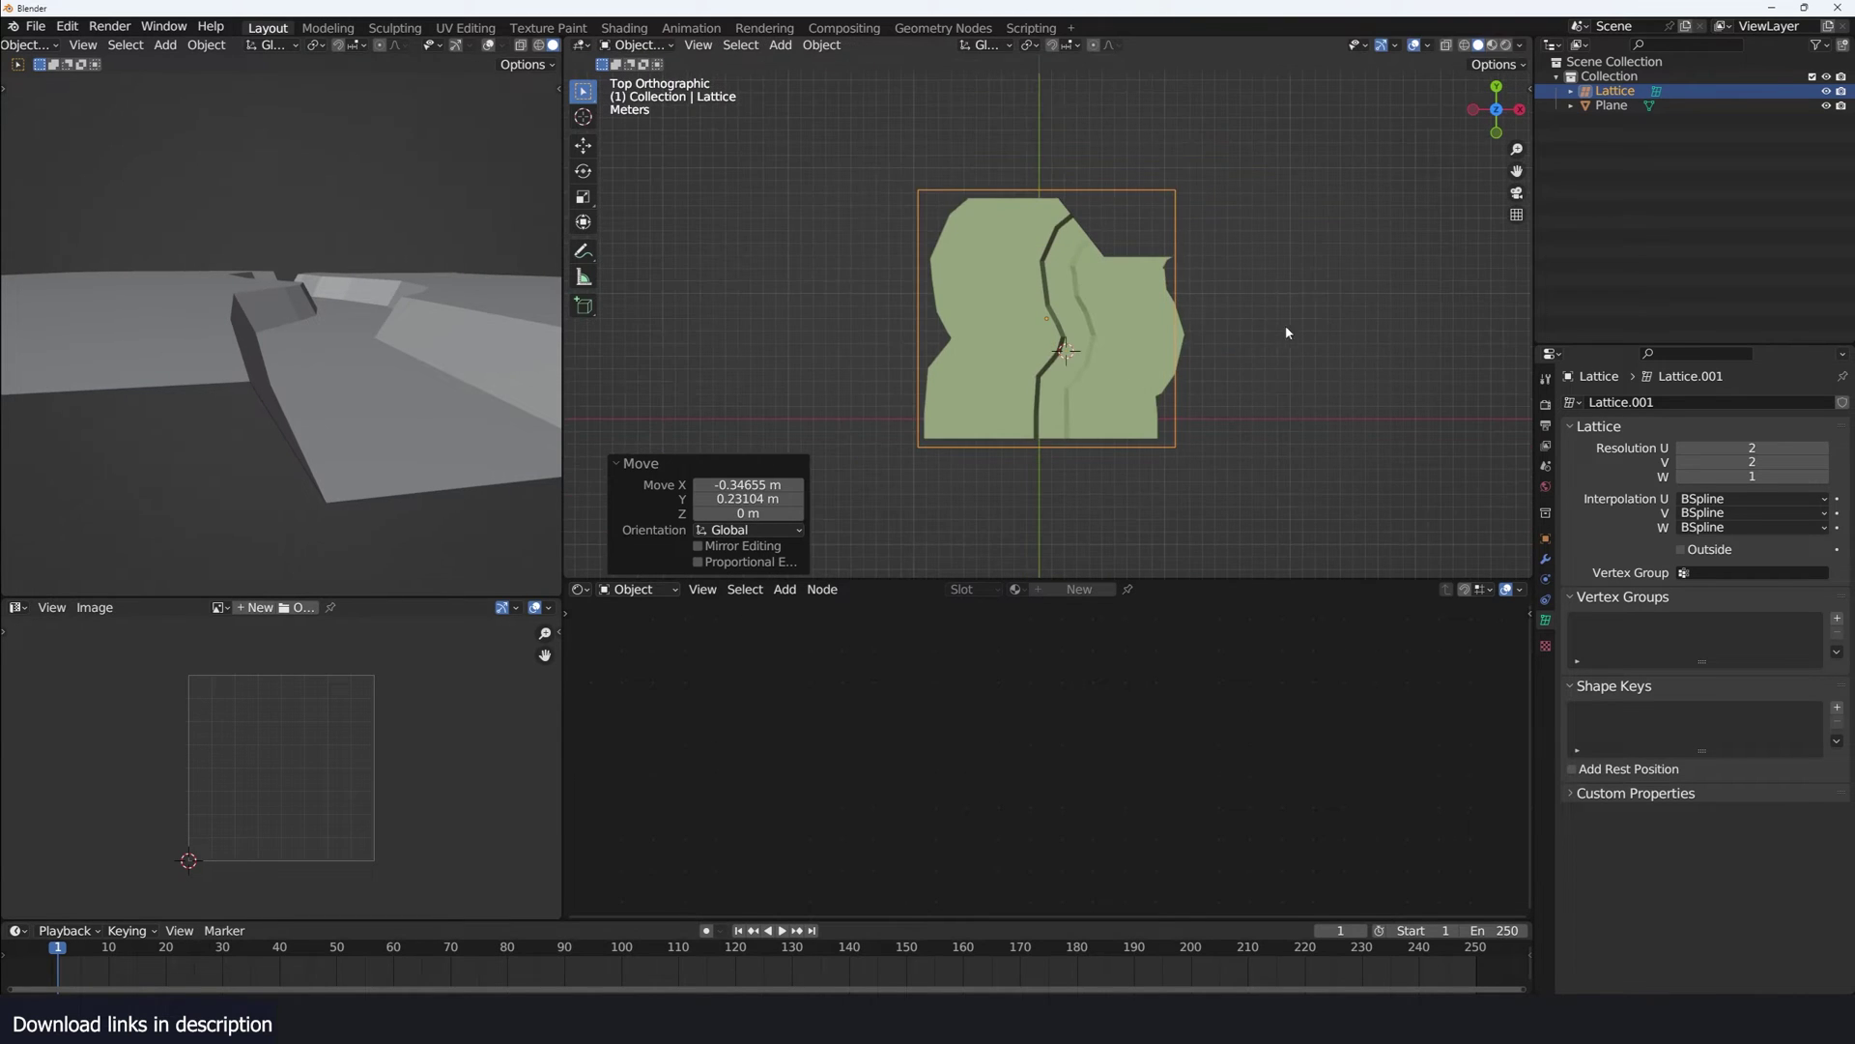
key("g")
left_click(1273, 325)
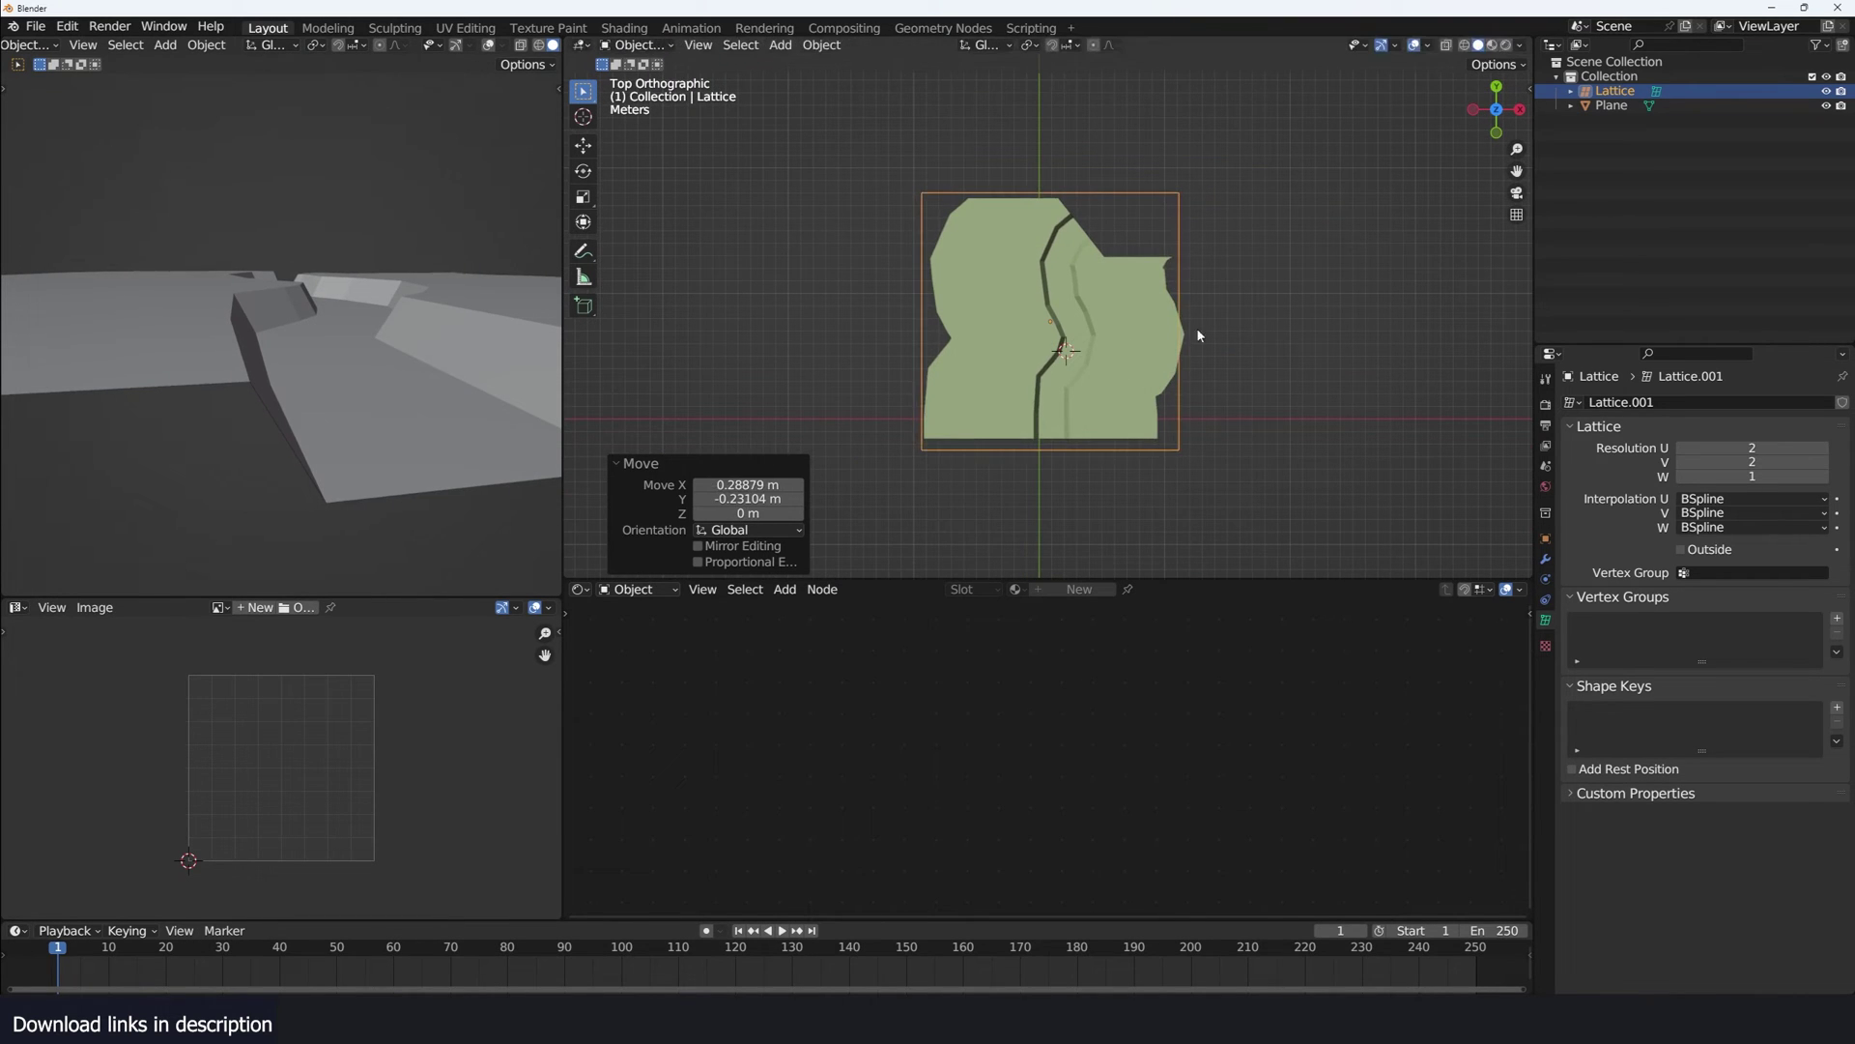
- Parent the terrain plane to the lattice with the Lattice Deform option
left_click(1168, 330)
left_click(1180, 237, "shift")
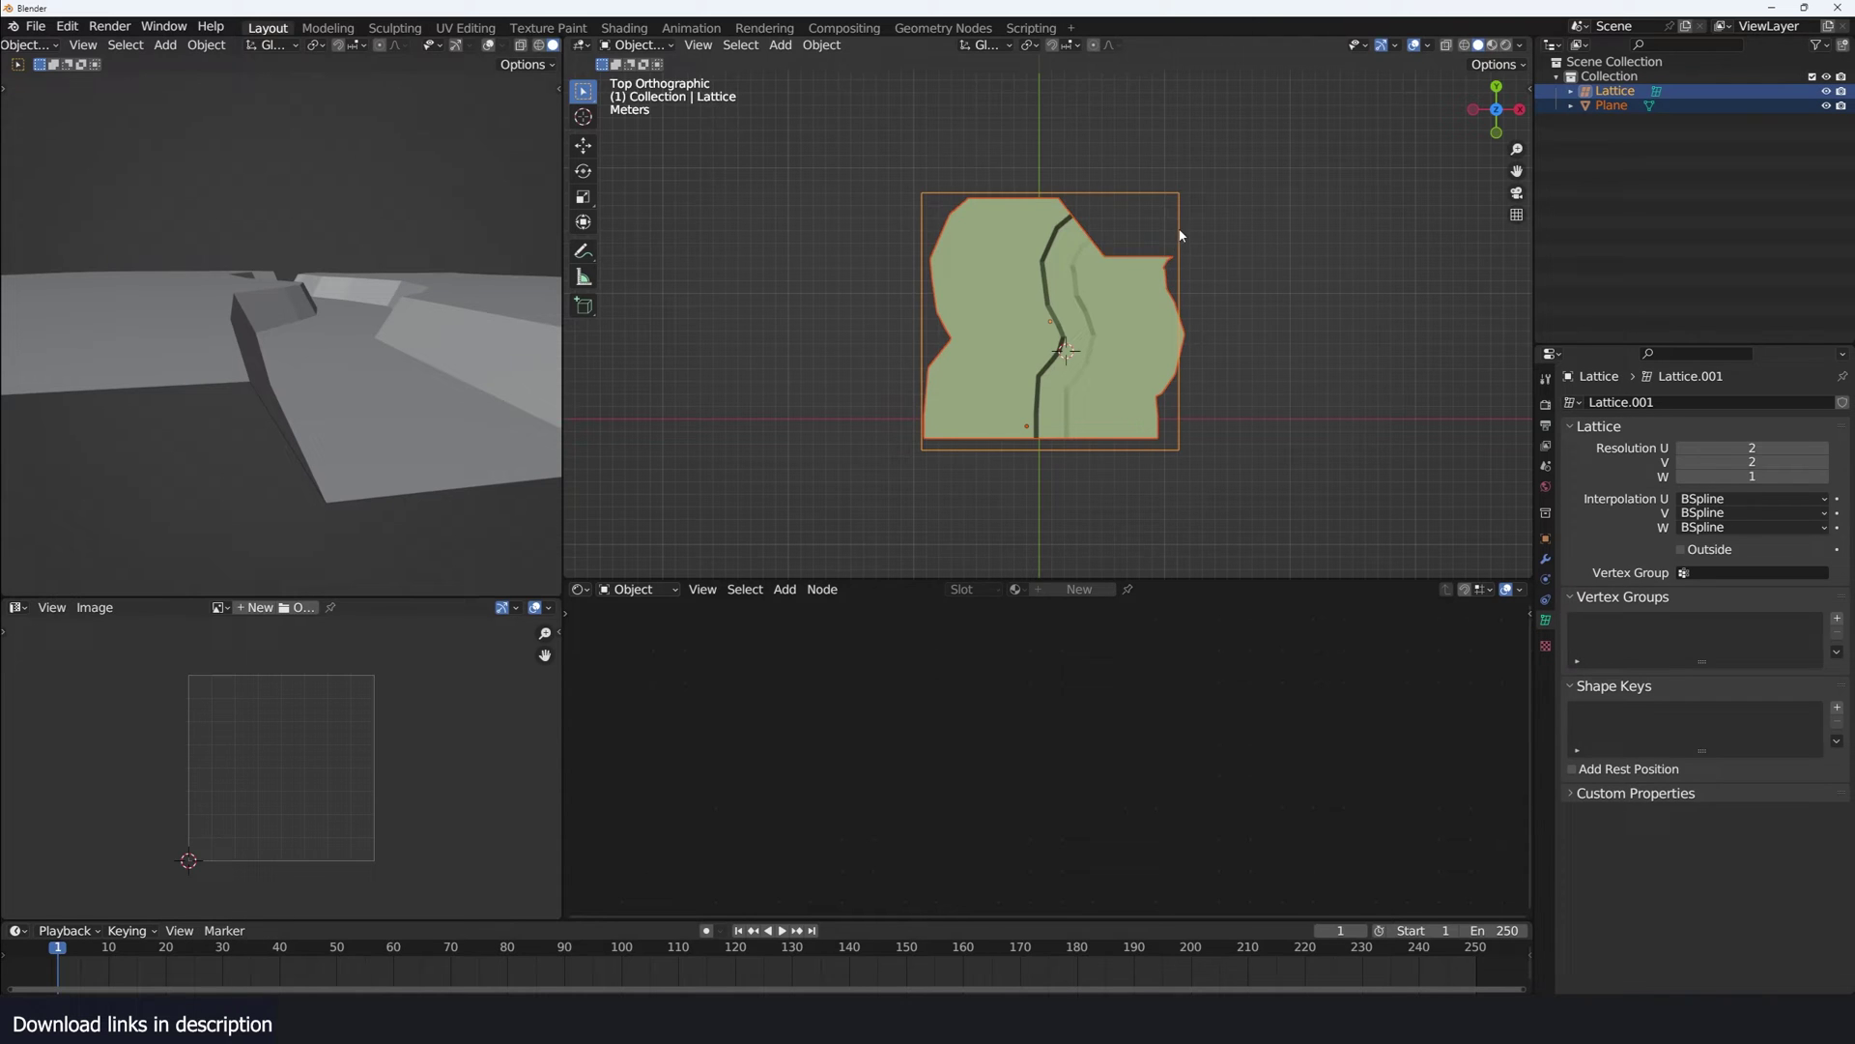
key("ctrl+p")
left_click(1180, 235)
middle_click_drag(1206, 263, 1135, 145)
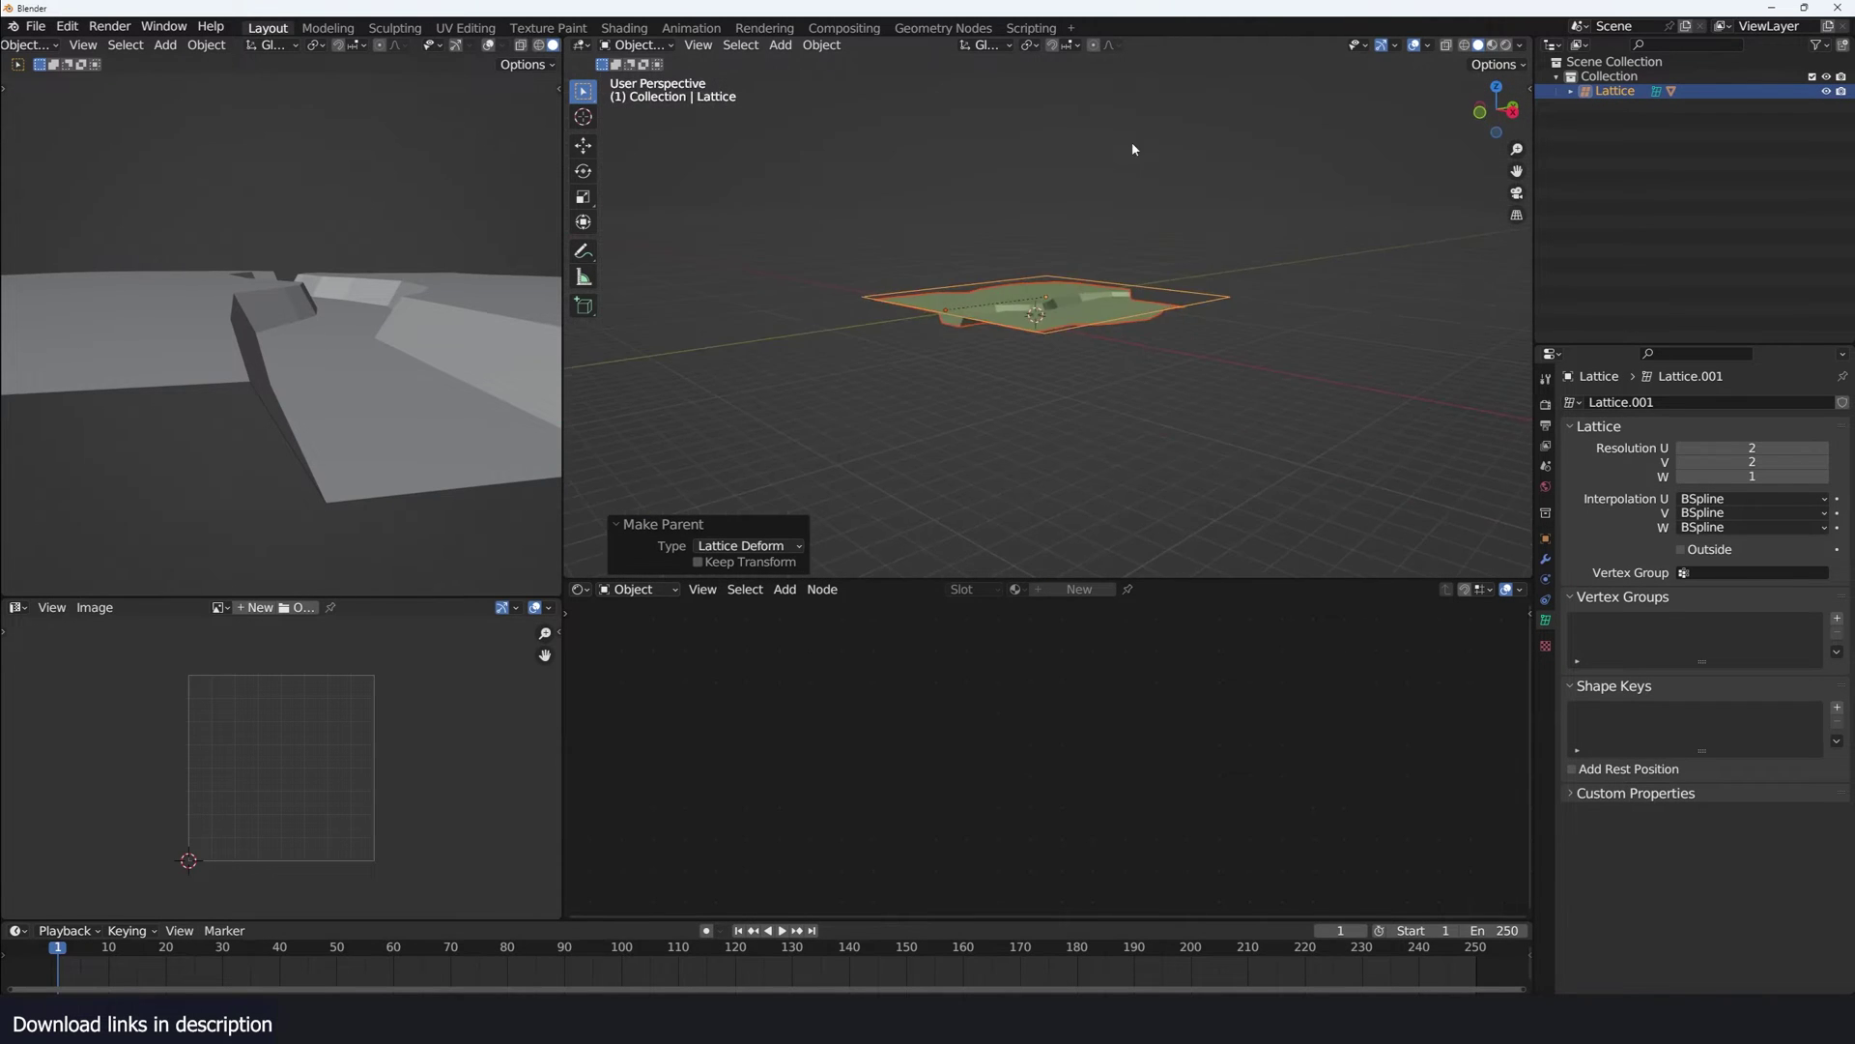
scroll(1134, 149, "up", 3)
left_click(1178, 271)
middle_click_drag(1178, 275, 1208, 336)
- Set the lattice's U and V resolutions both to 5
left_click(1310, 280)
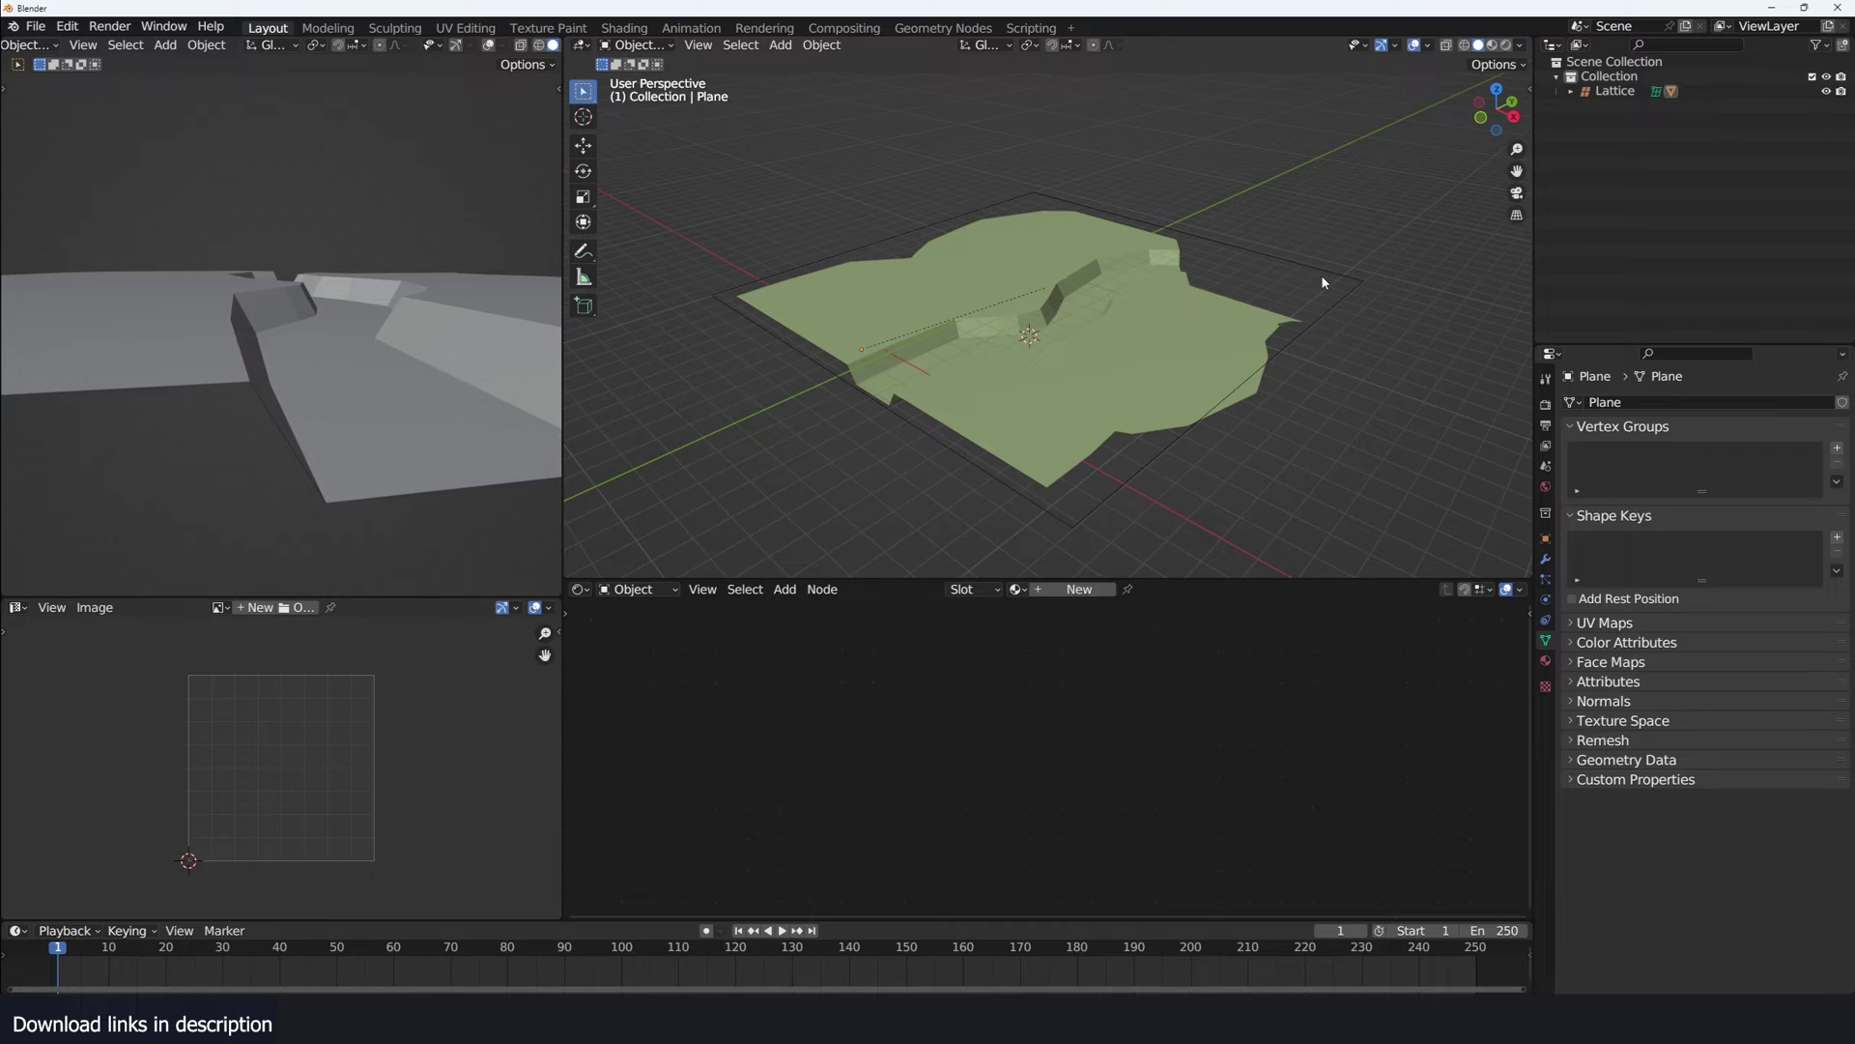
left_click(1321, 273)
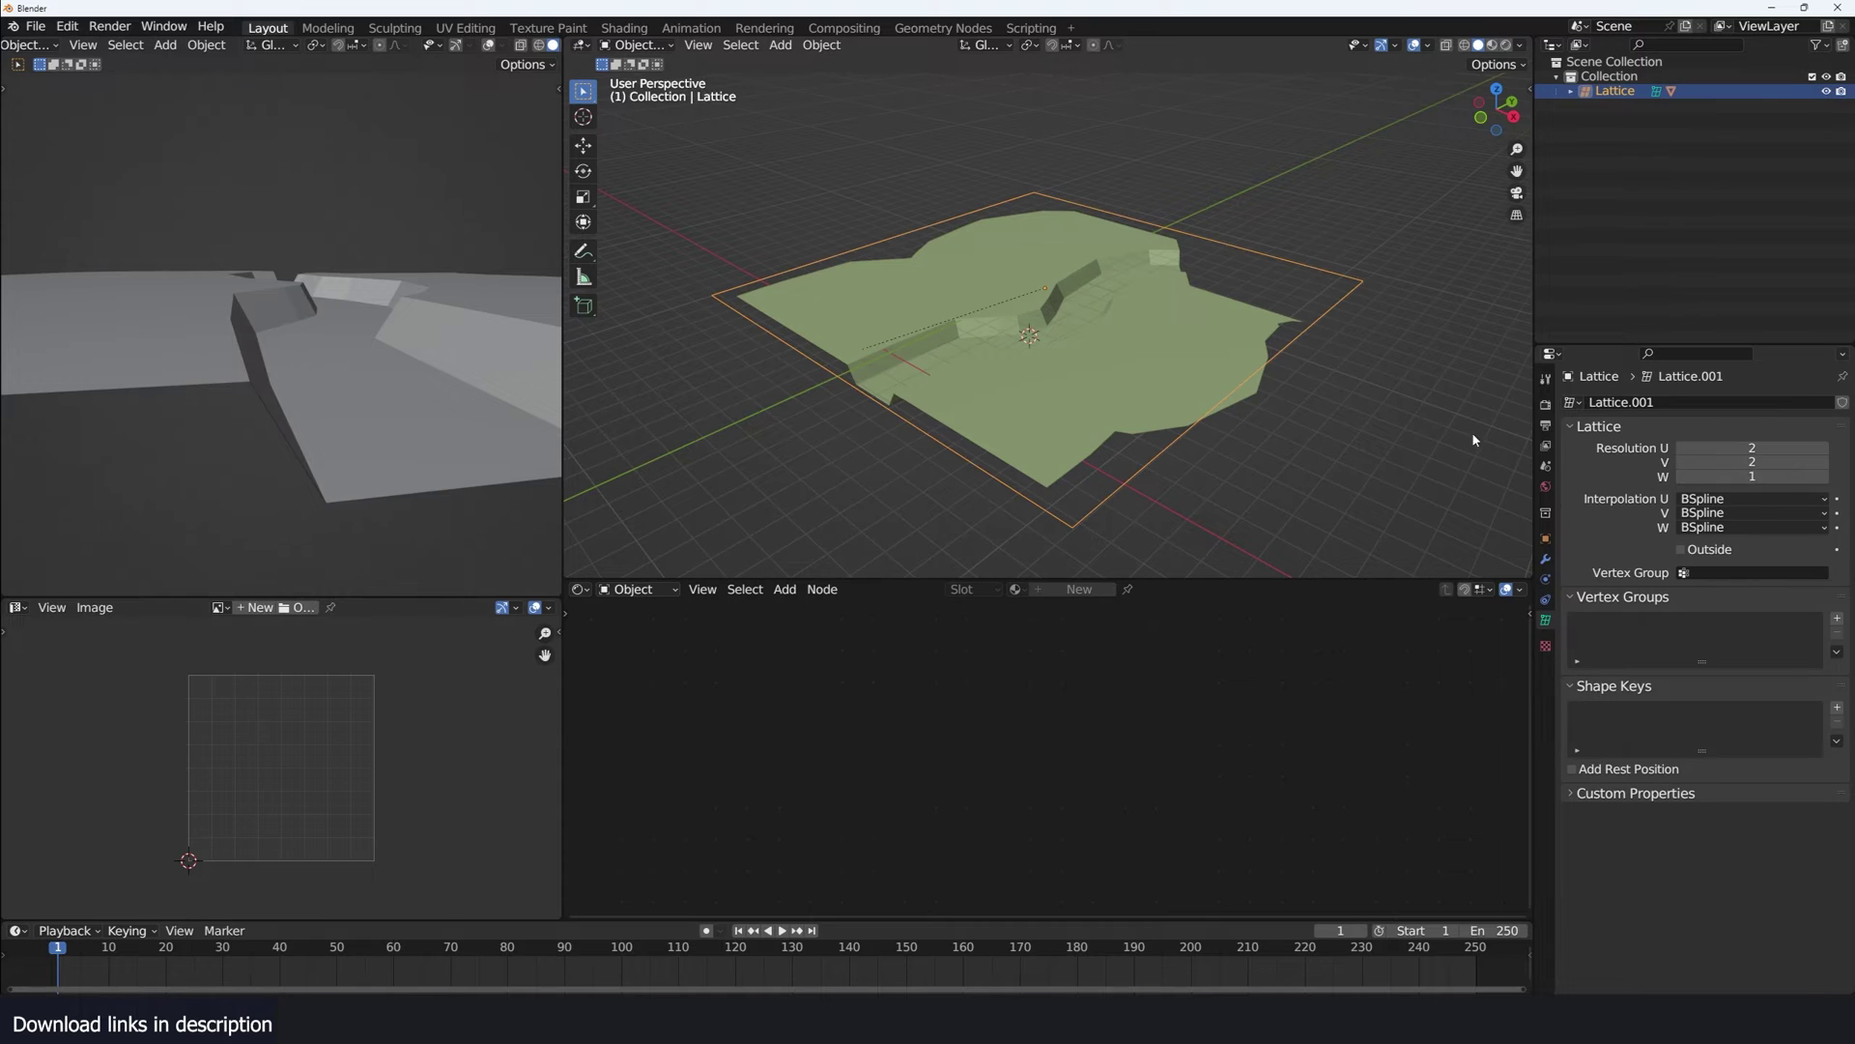
left_click(1824, 463)
left_click(1824, 463)
left_click(1823, 462)
left_click(1823, 462)
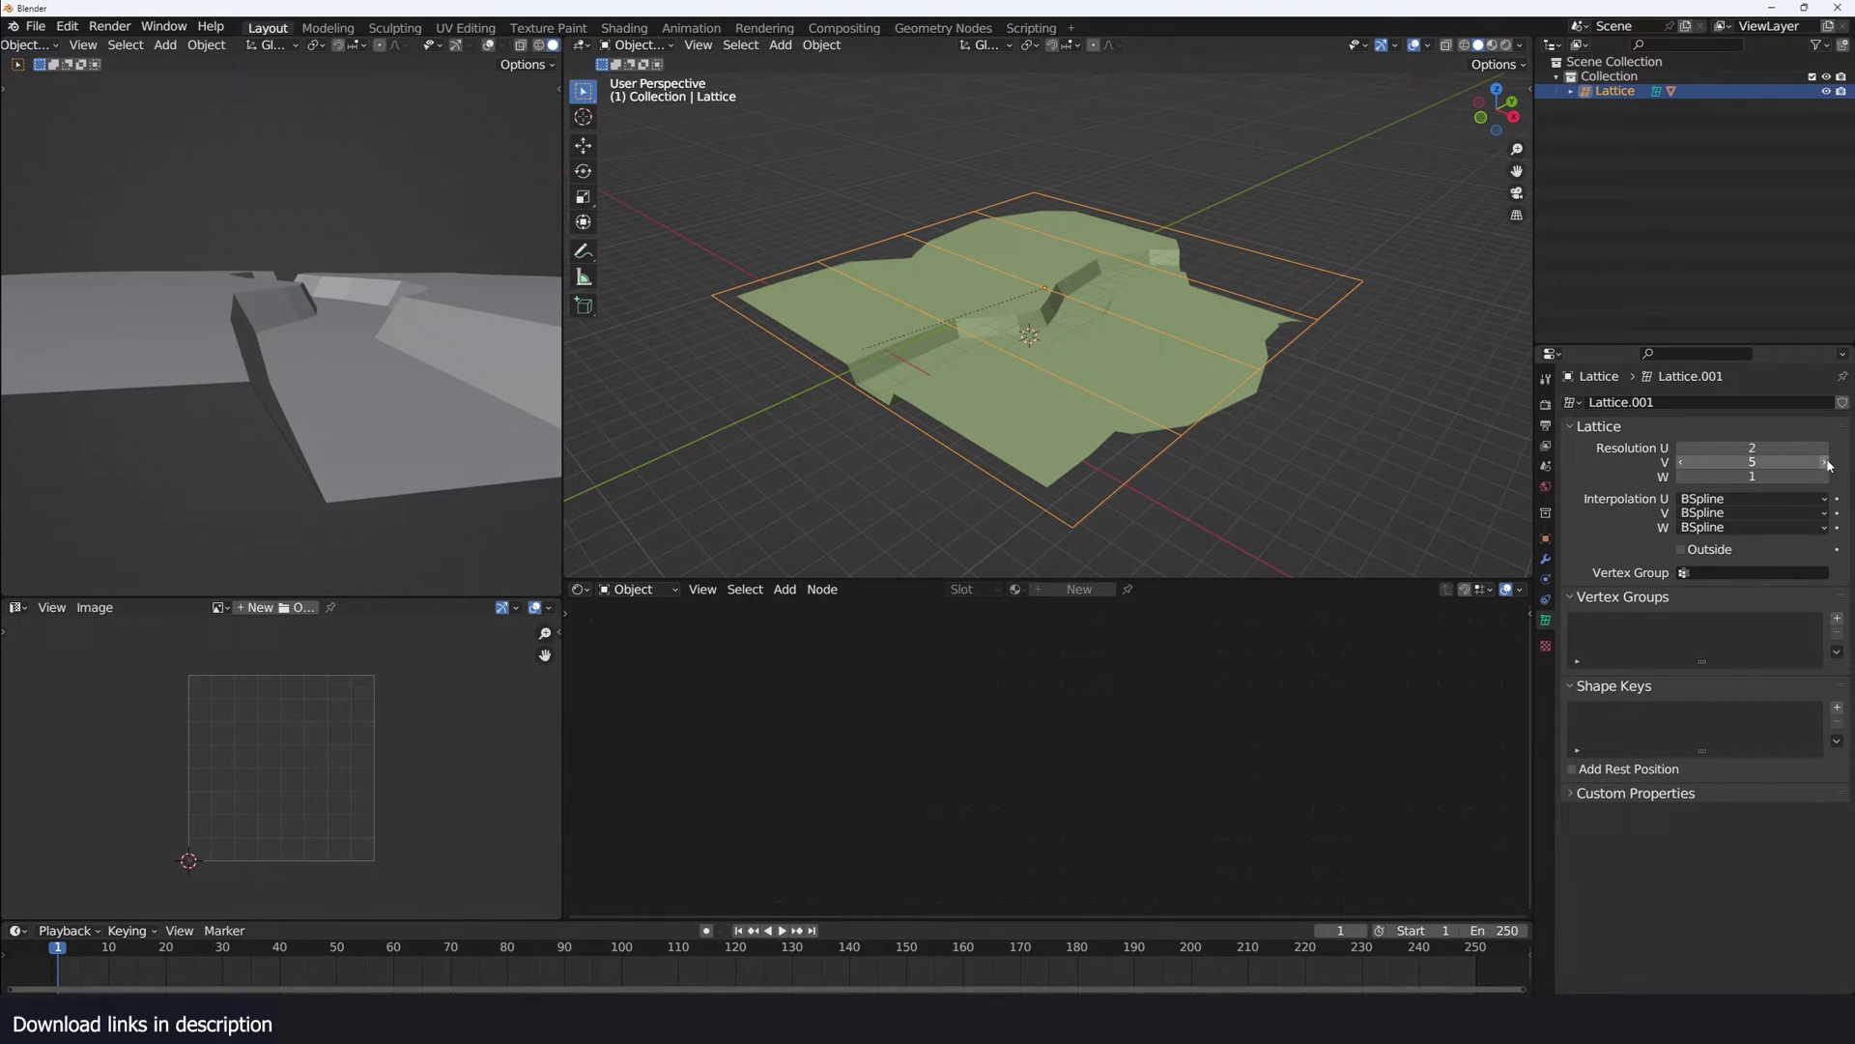
left_click(1826, 448)
left_click(1827, 448)
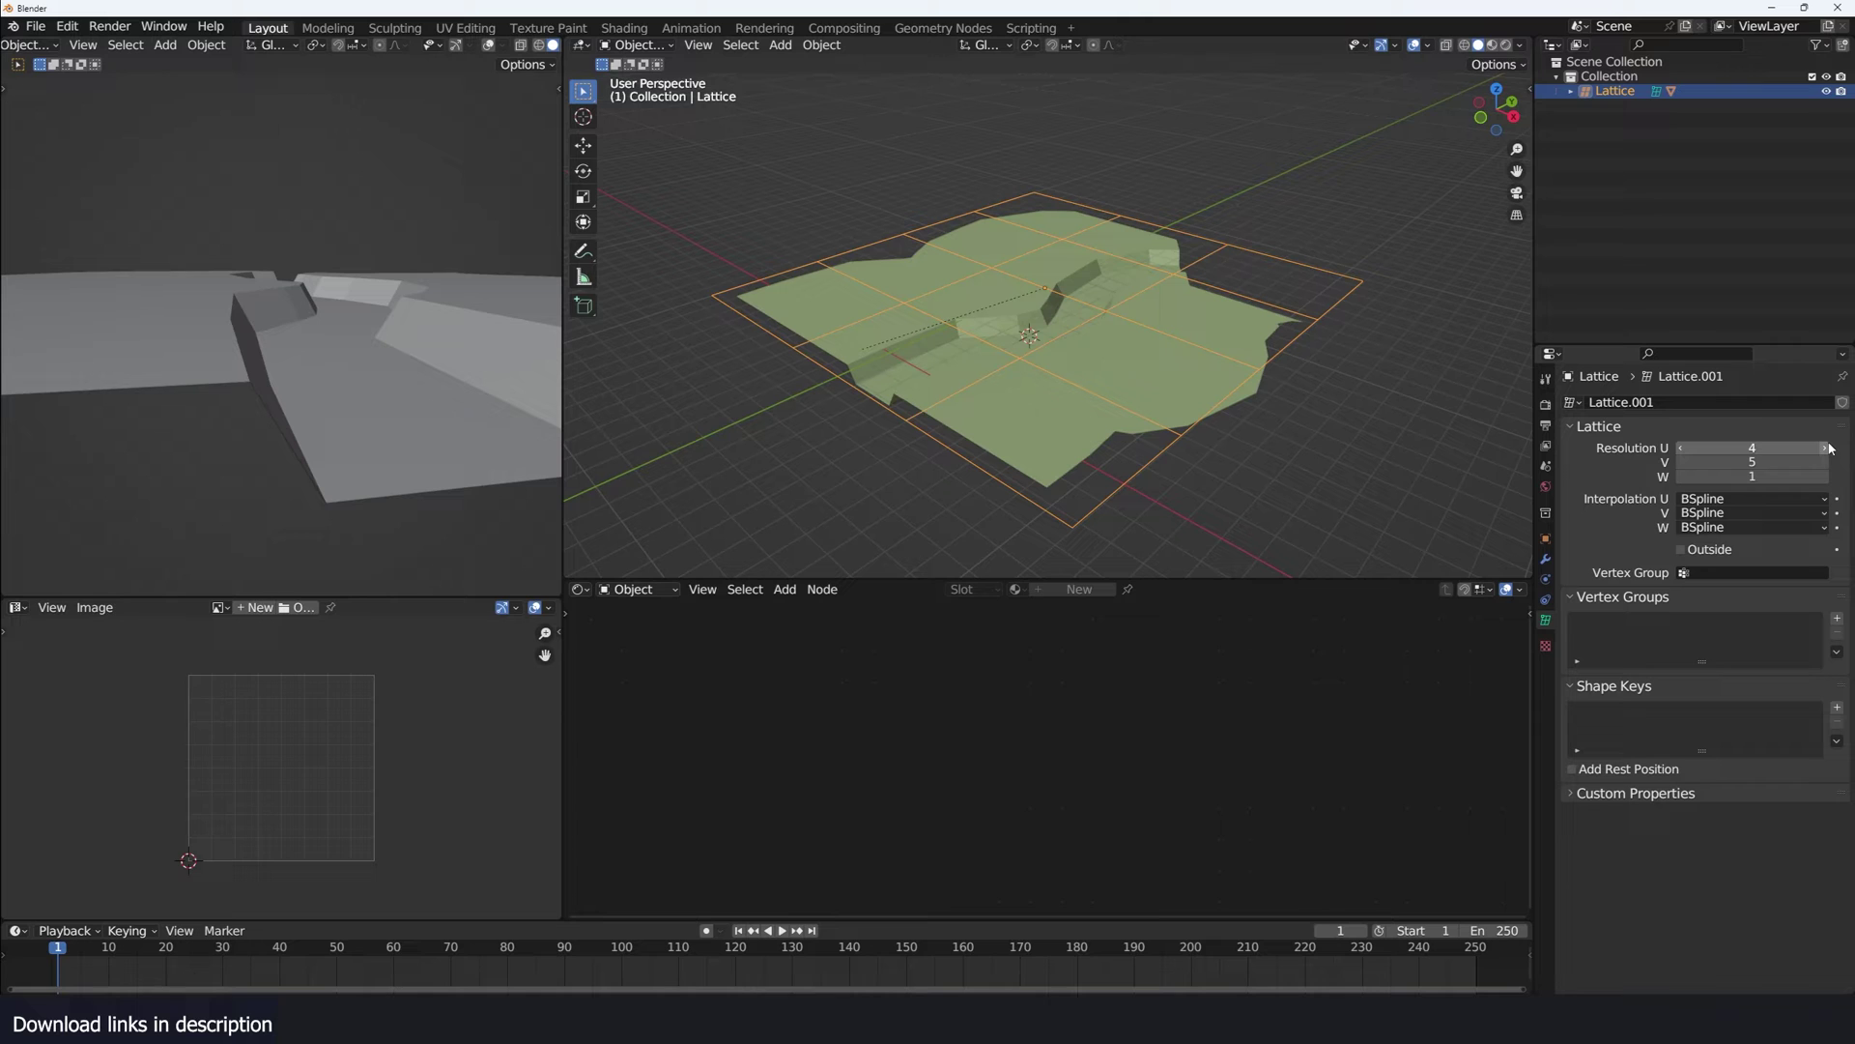
left_click(1826, 447)
- Rotate all the lattice points by about -6.81° in right view so that the whole terrain slopes
key("Tab")
key("KP_3")
key("t")
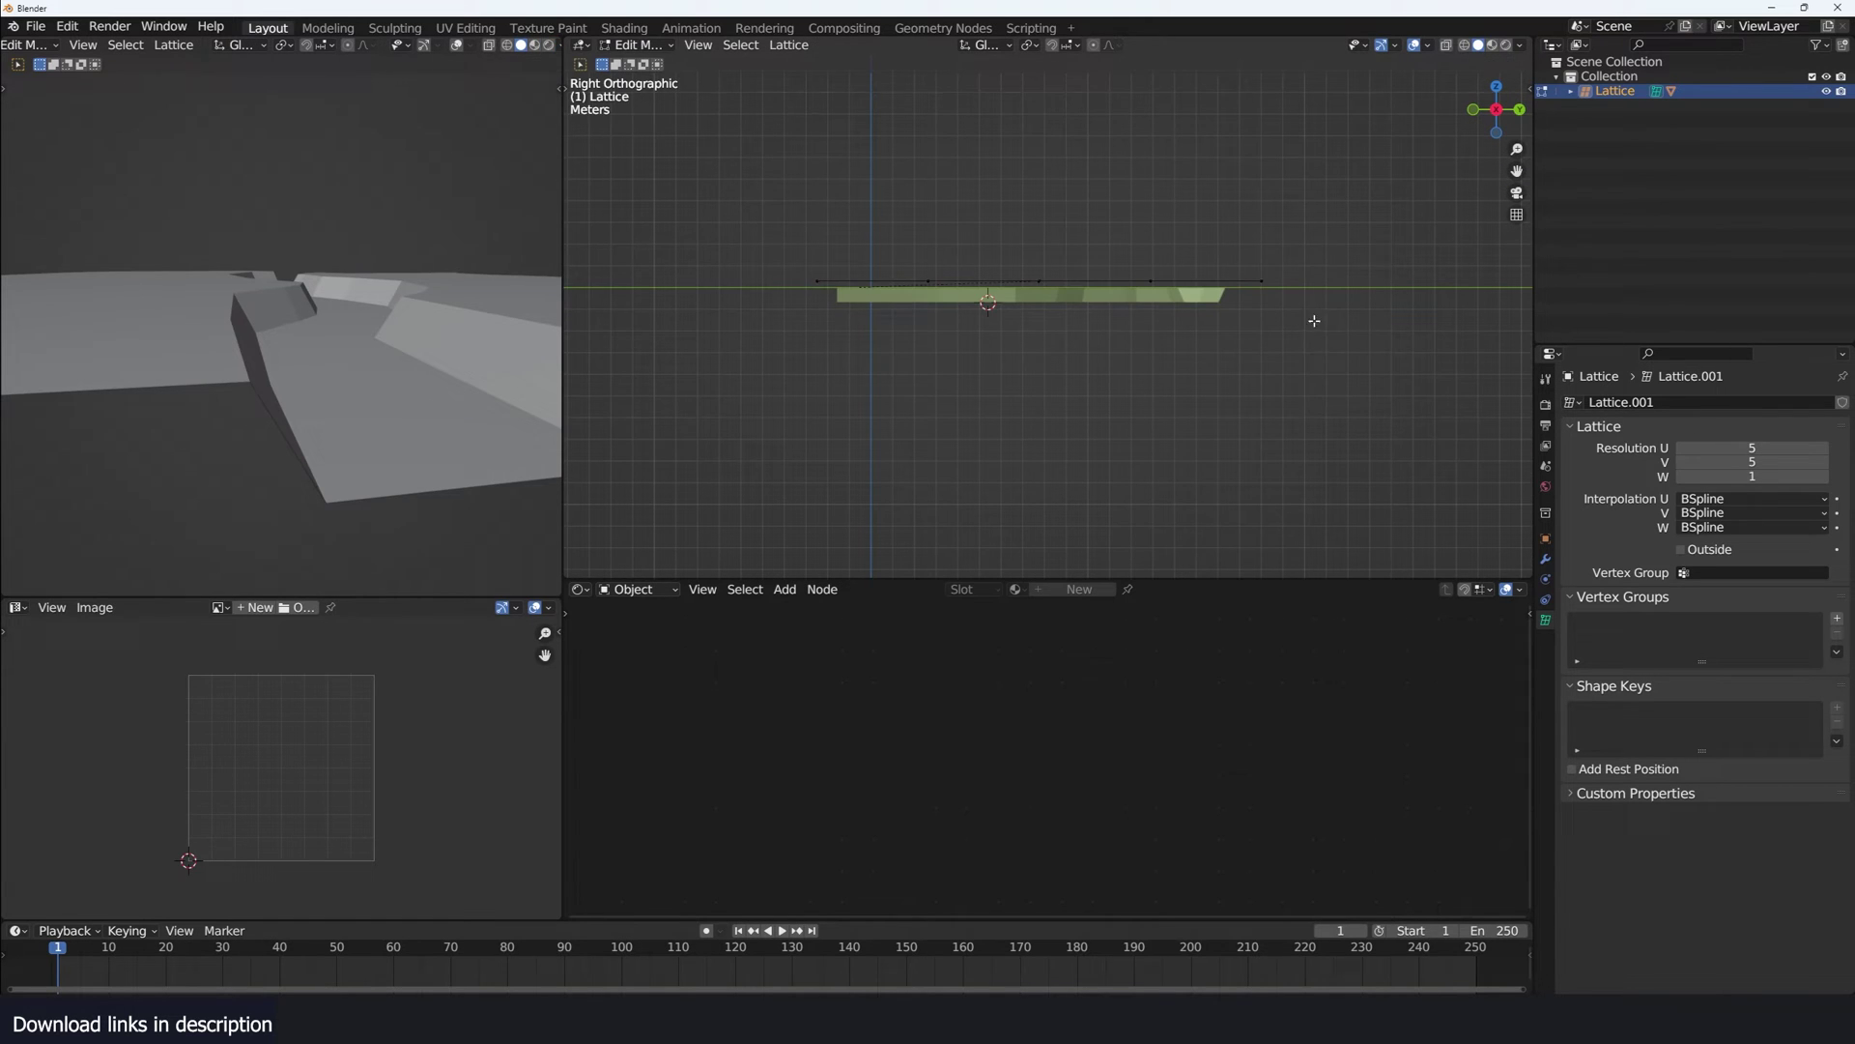
key("a")
key("r")
left_click(1263, 291)
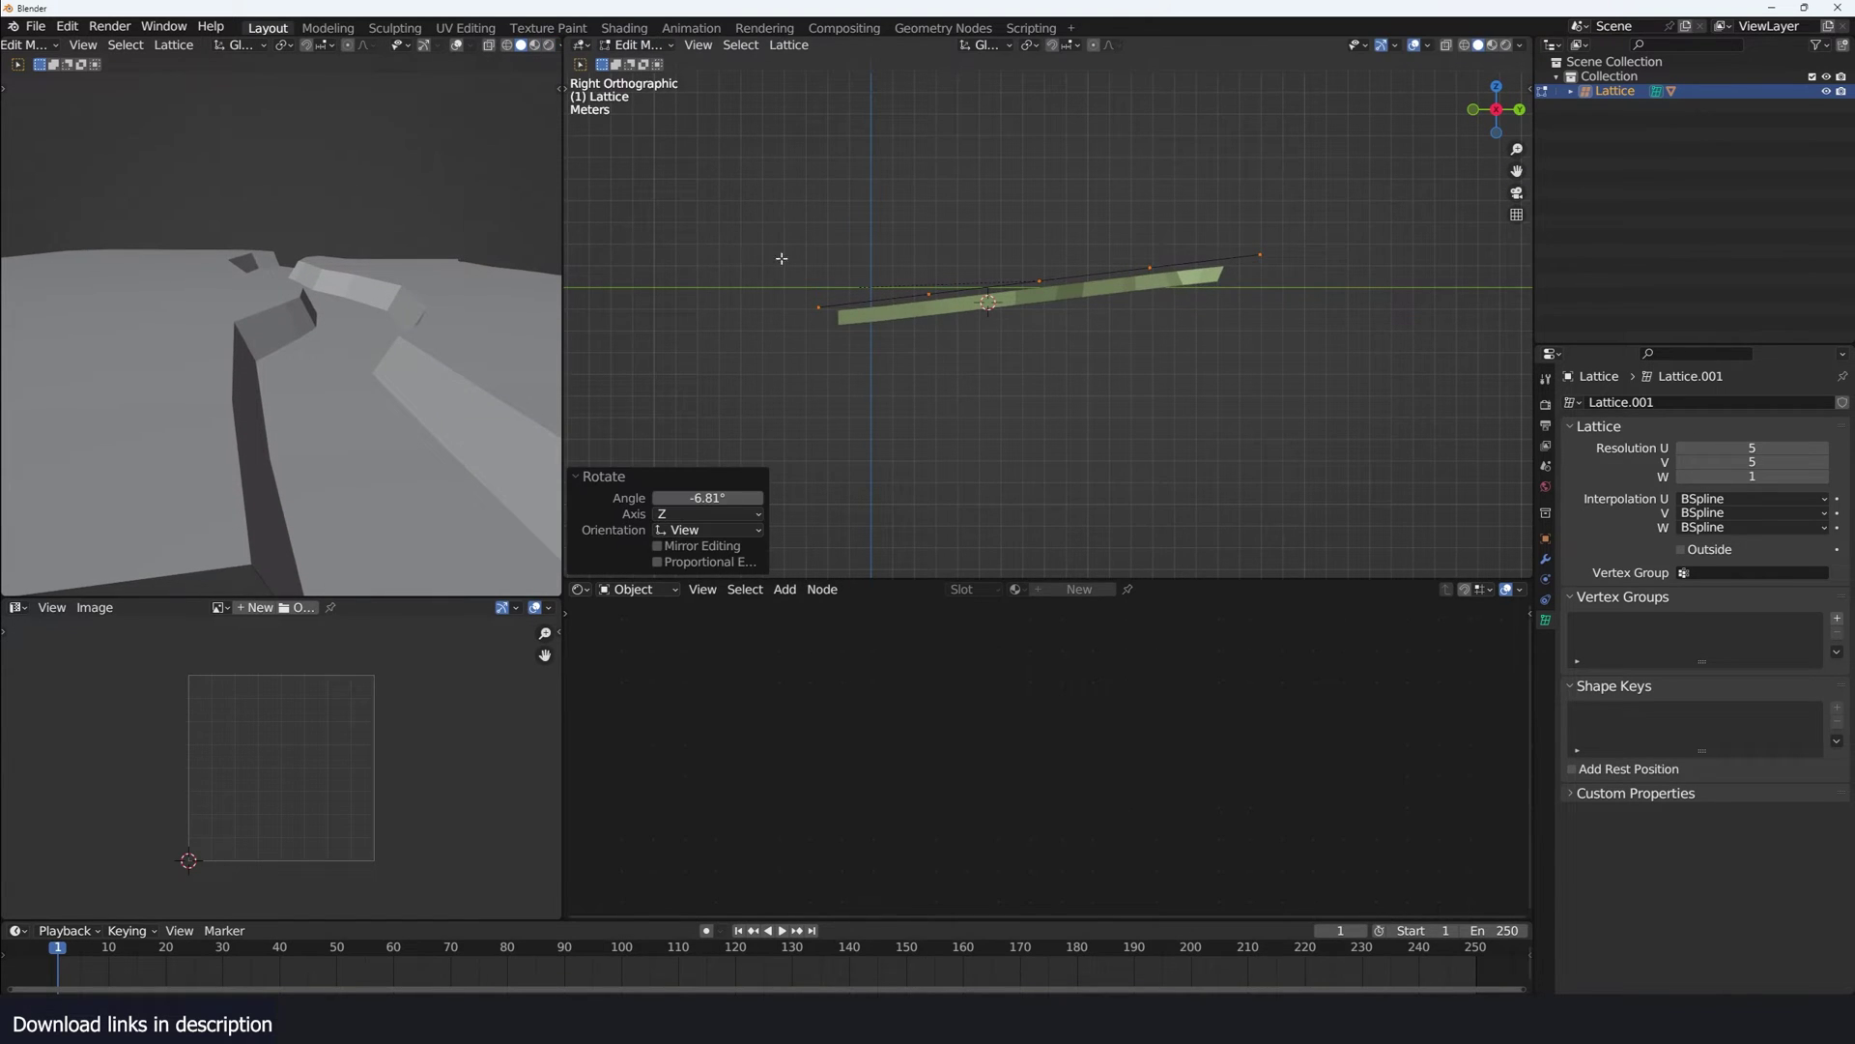
- Rotate the lattice points at the low end about 8.02° and raise the points at the high end in right view
key("t")
key("r")
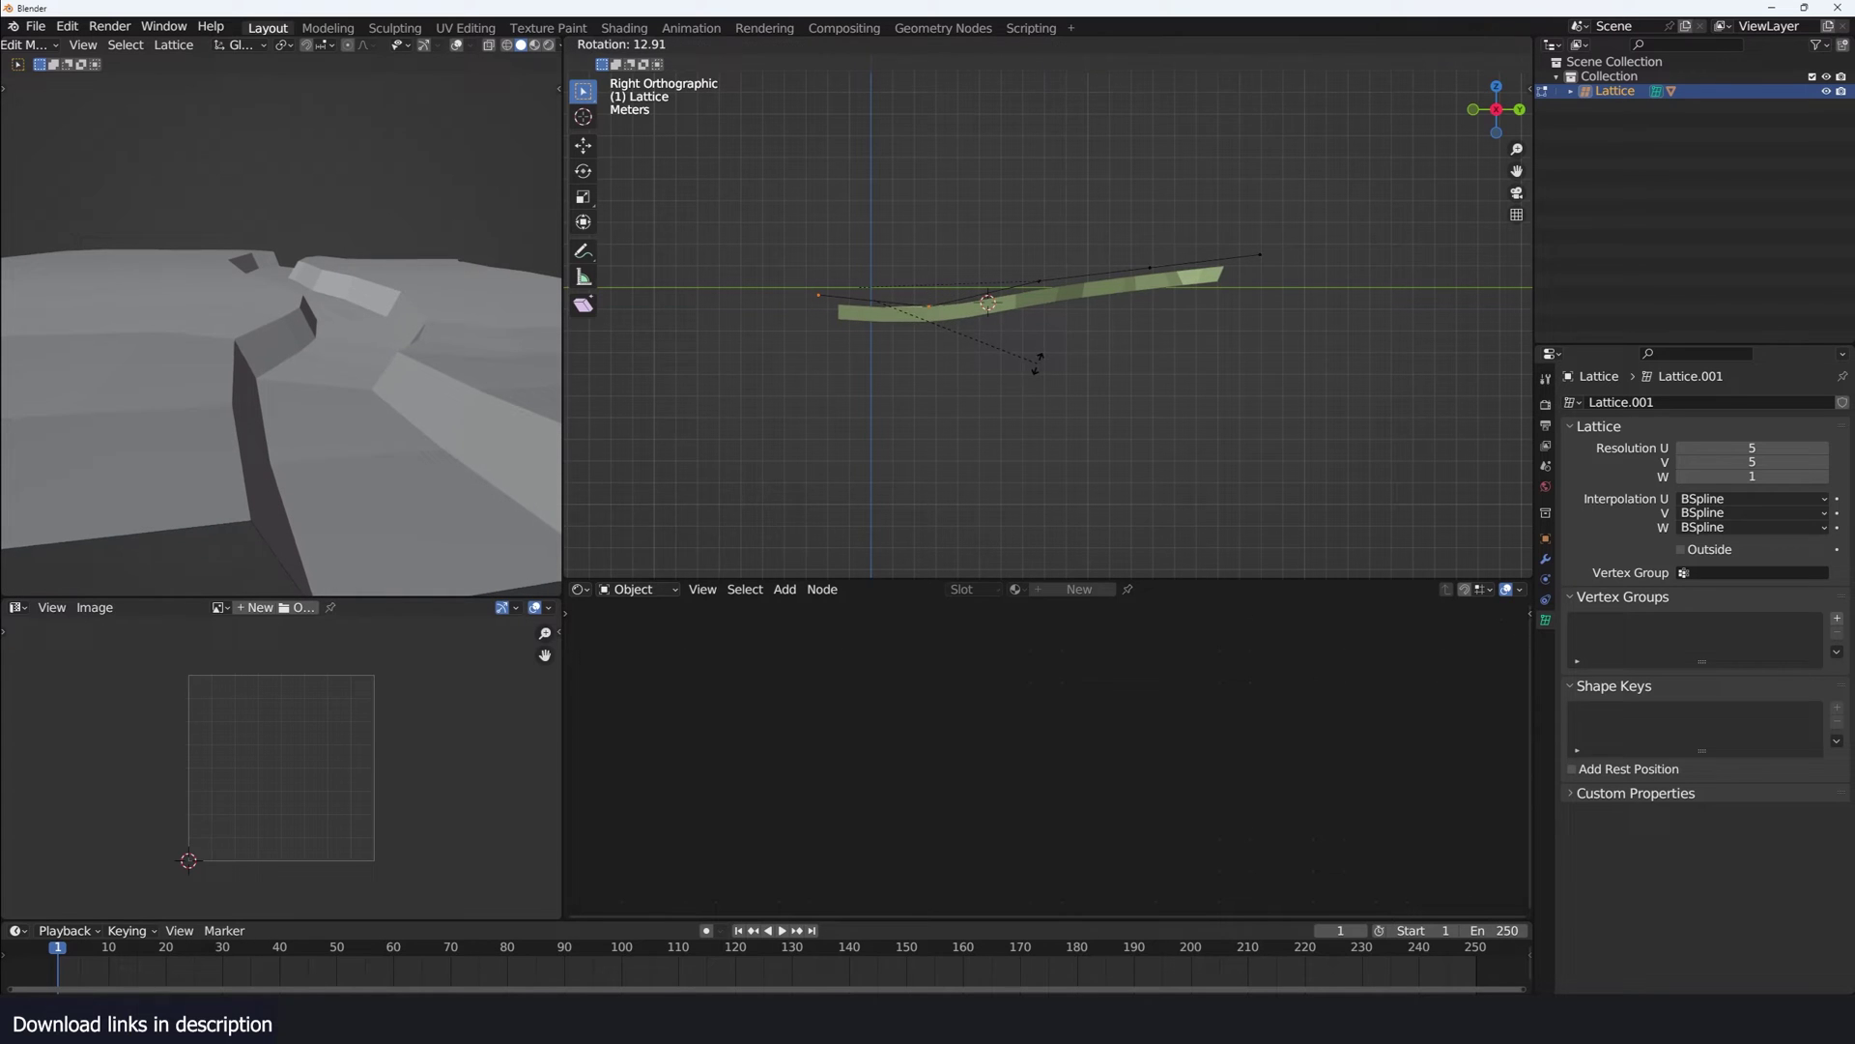
left_click(1039, 362)
left_click_drag(1151, 250, 1293, 302)
key("g")
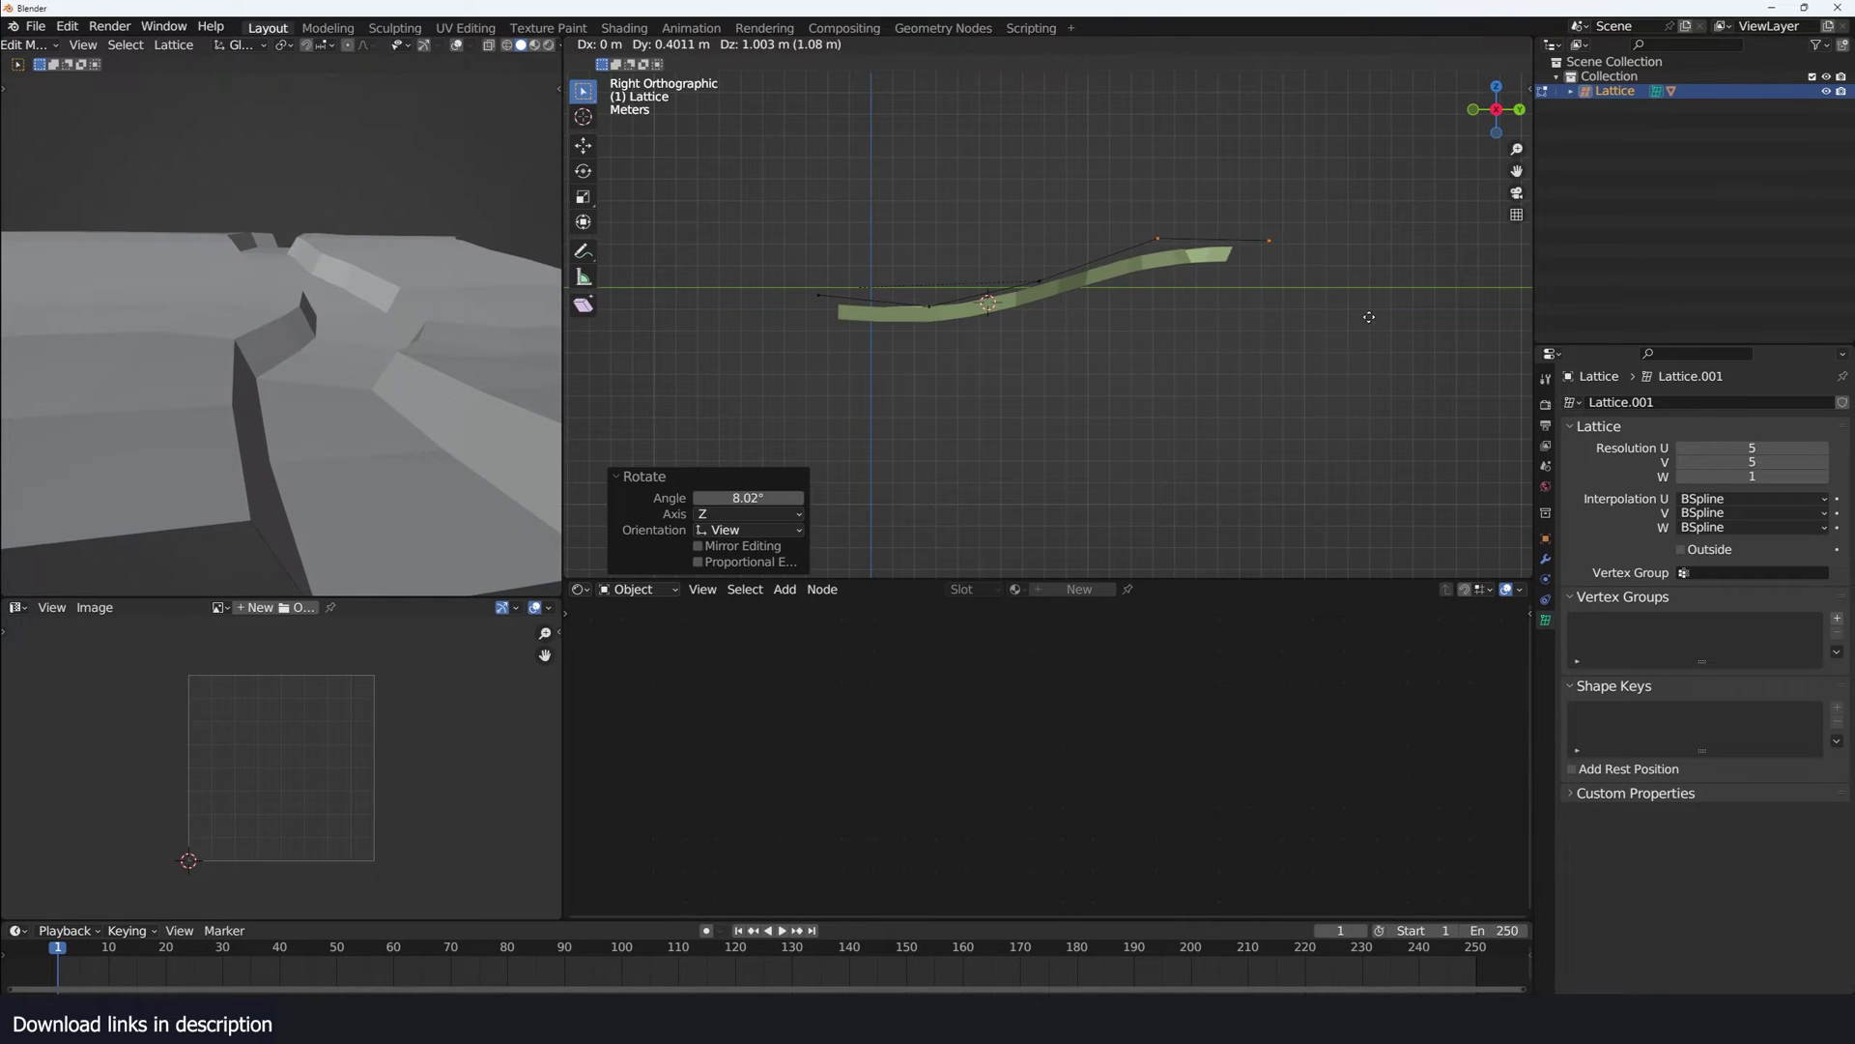
left_click(1382, 300)
key("Tab")
- Shade the terrain plane smooth
middle_click_drag(1056, 270, 943, 251)
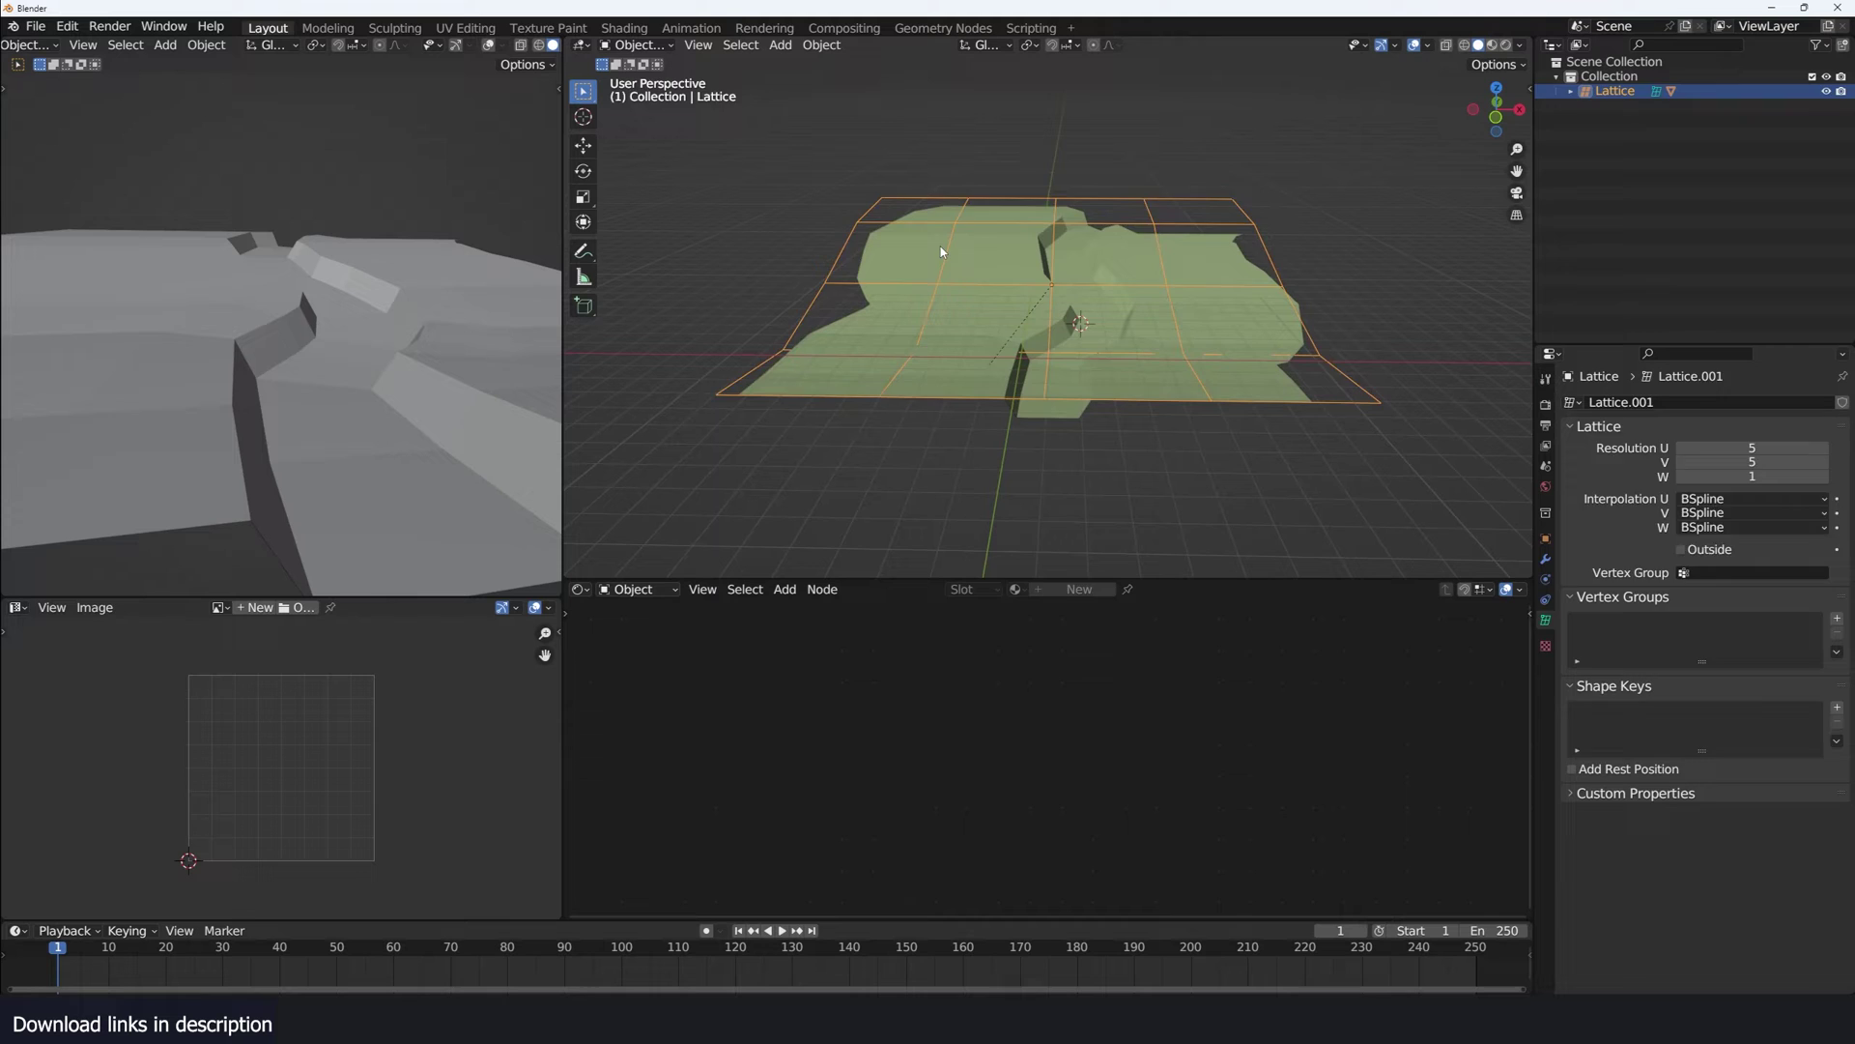
left_click(860, 247)
left_click(960, 221)
key("Tab")
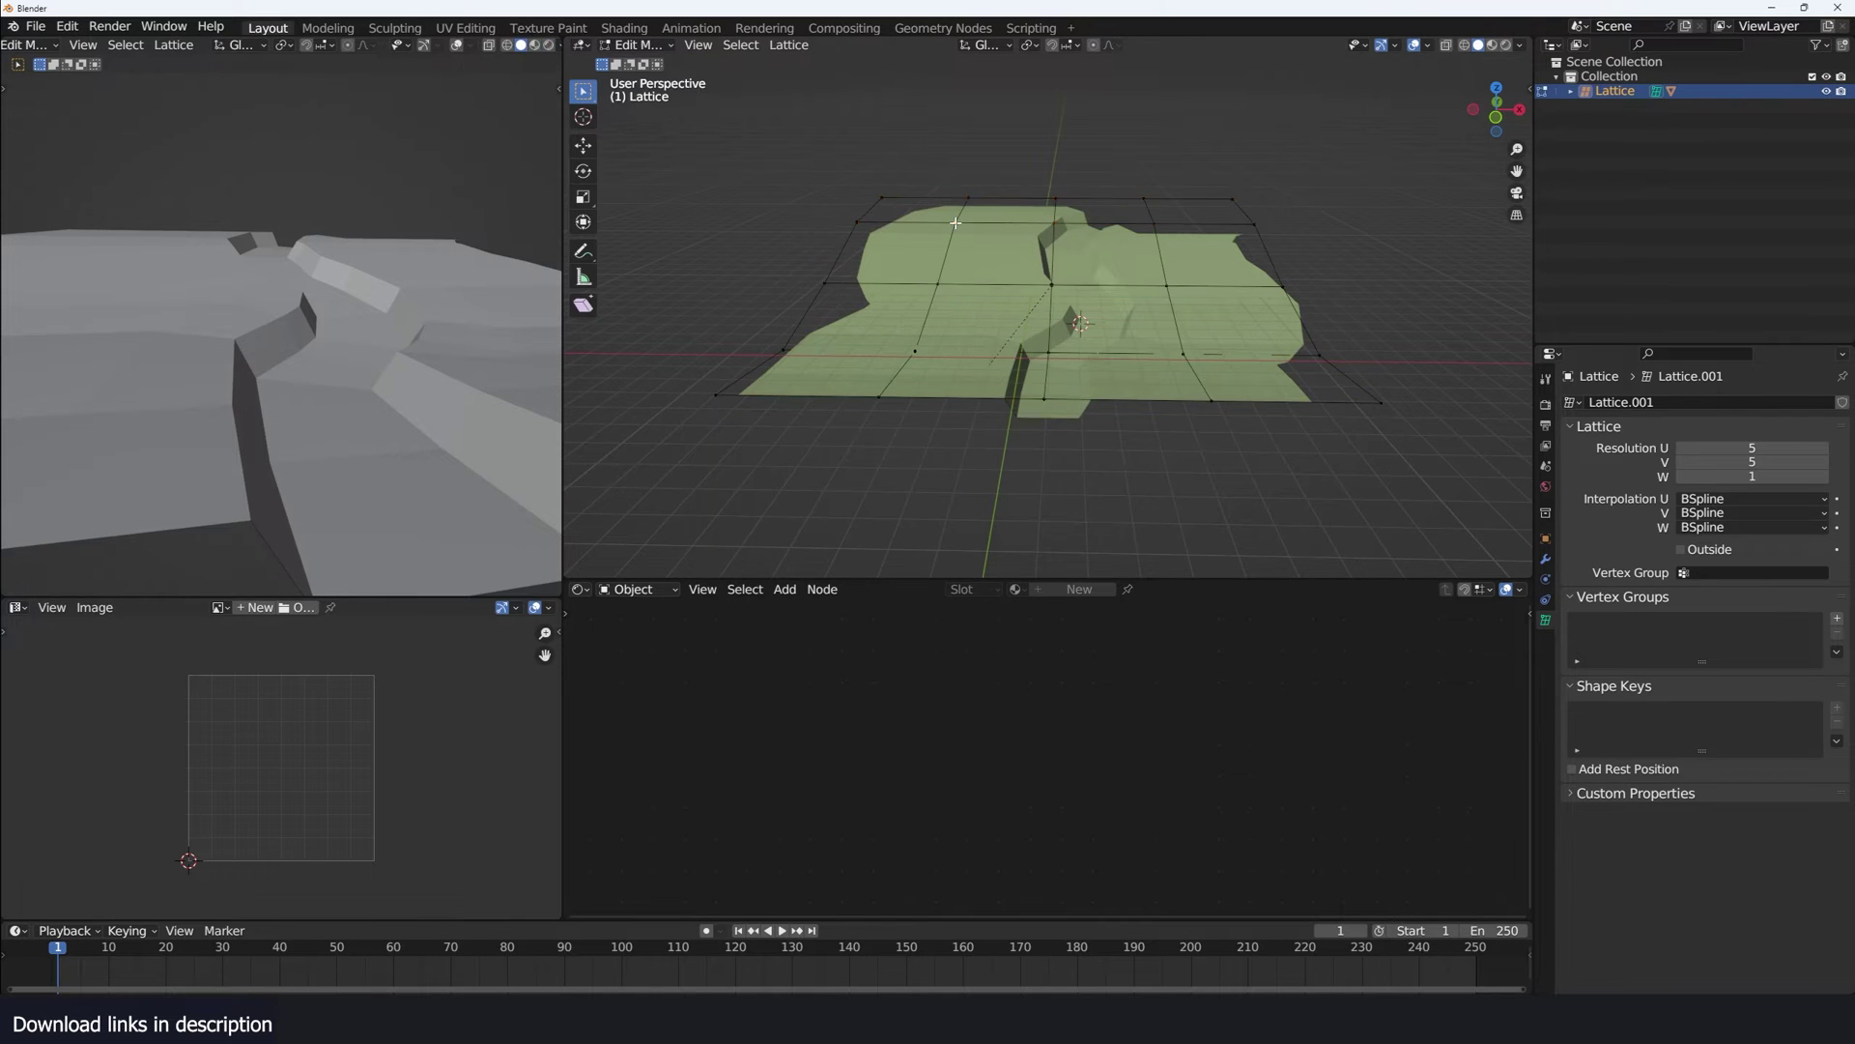
mouse_move(1198, 280)
middle_mouse_down()
mouse_move(1255, 331)
mouse_move(1196, 267)
mouse_move(1111, 311)
mouse_move(1305, 299)
middle_mouse_up()
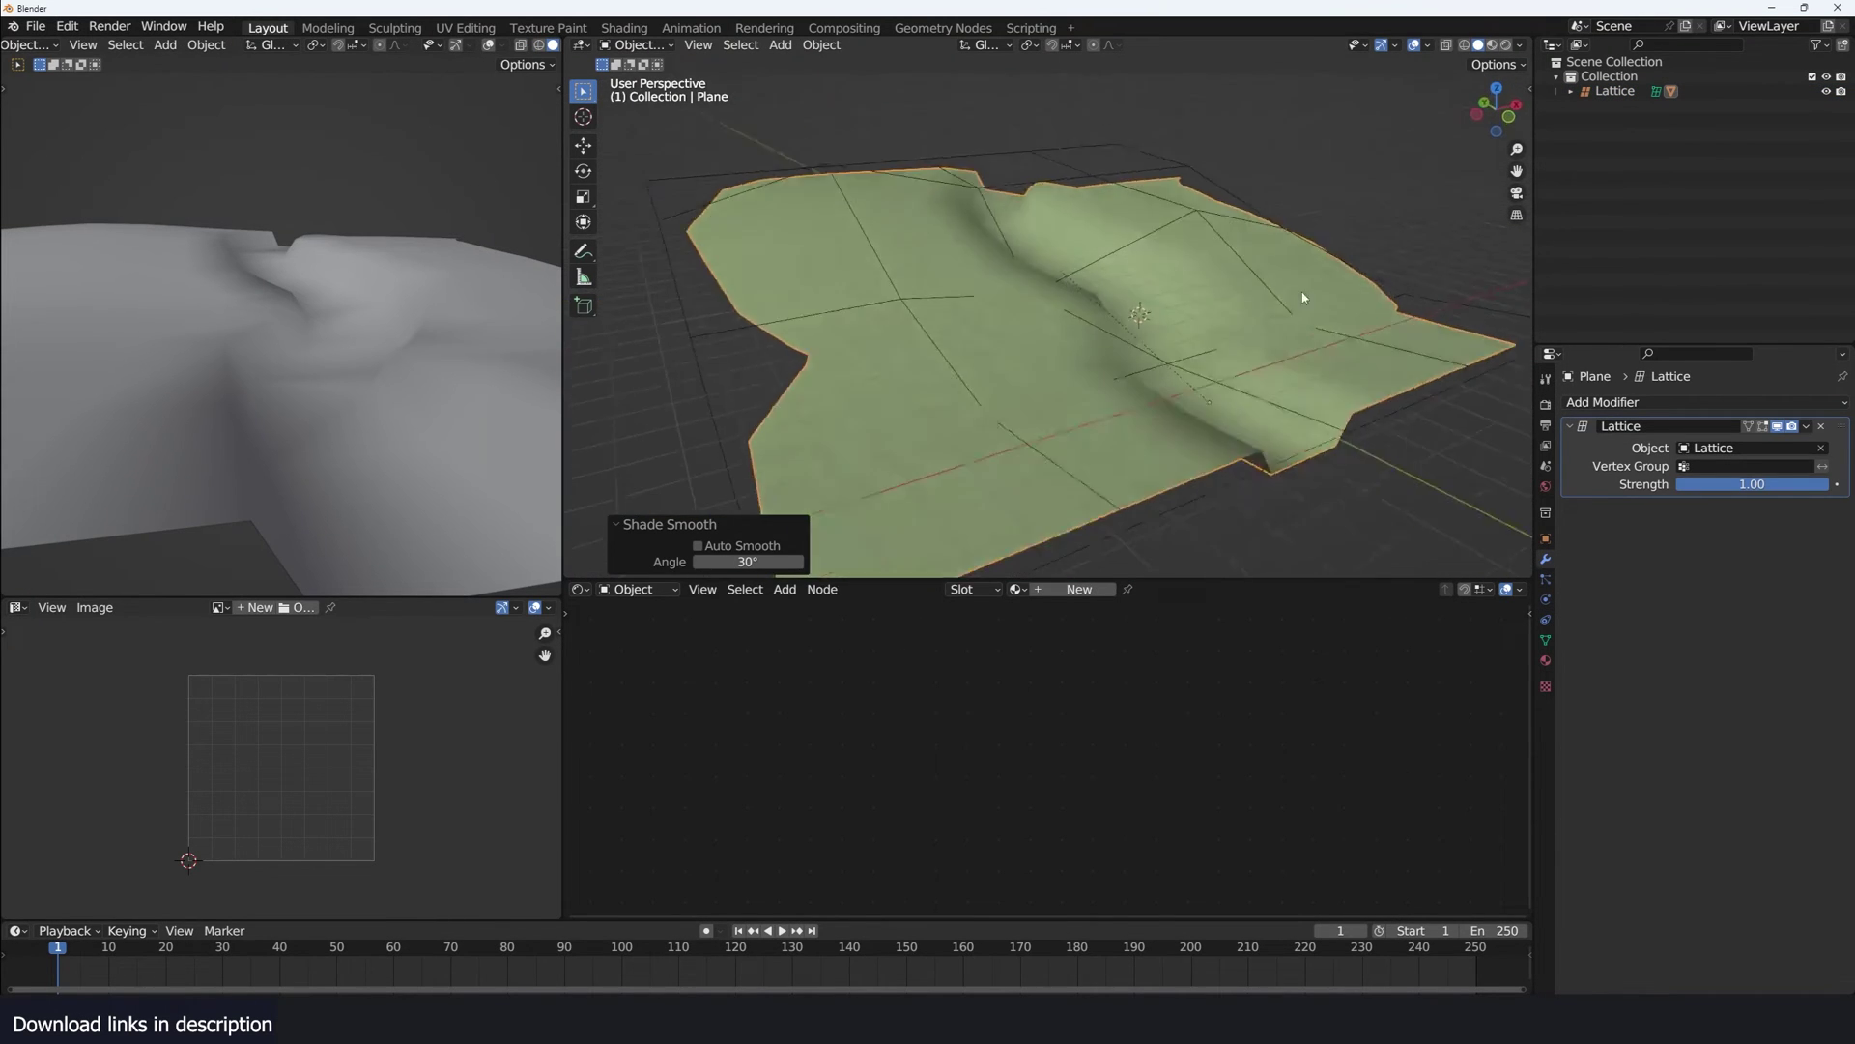
key("Tab")
scroll(1047, 348, "up", 3)
key("Tab")
scroll(1167, 359, "down", 4)
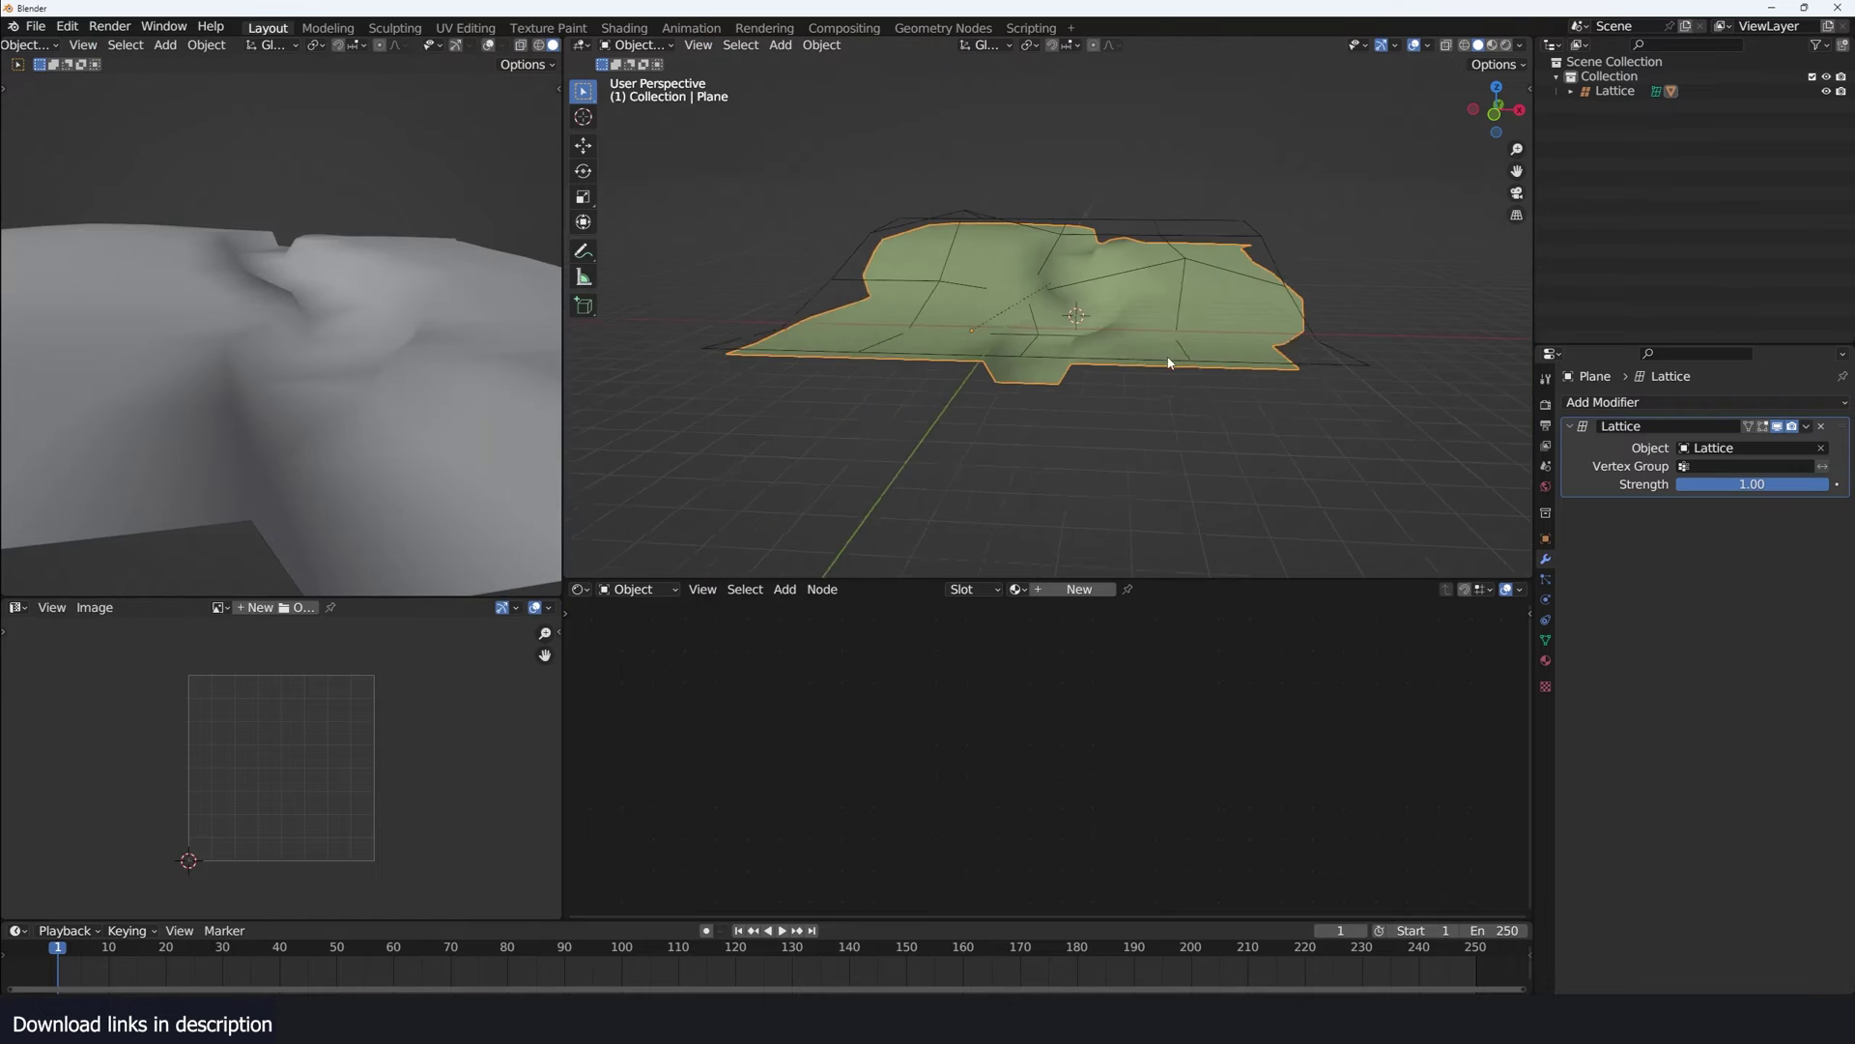
- Assign the riverbed face loop, expanded by one selection step, to a new vertex group with weight 1
key("Tab")
middle_click_drag(1056, 340, 1055, 388)
scroll(1054, 389, "up", 3)
left_click(1060, 420, "alt")
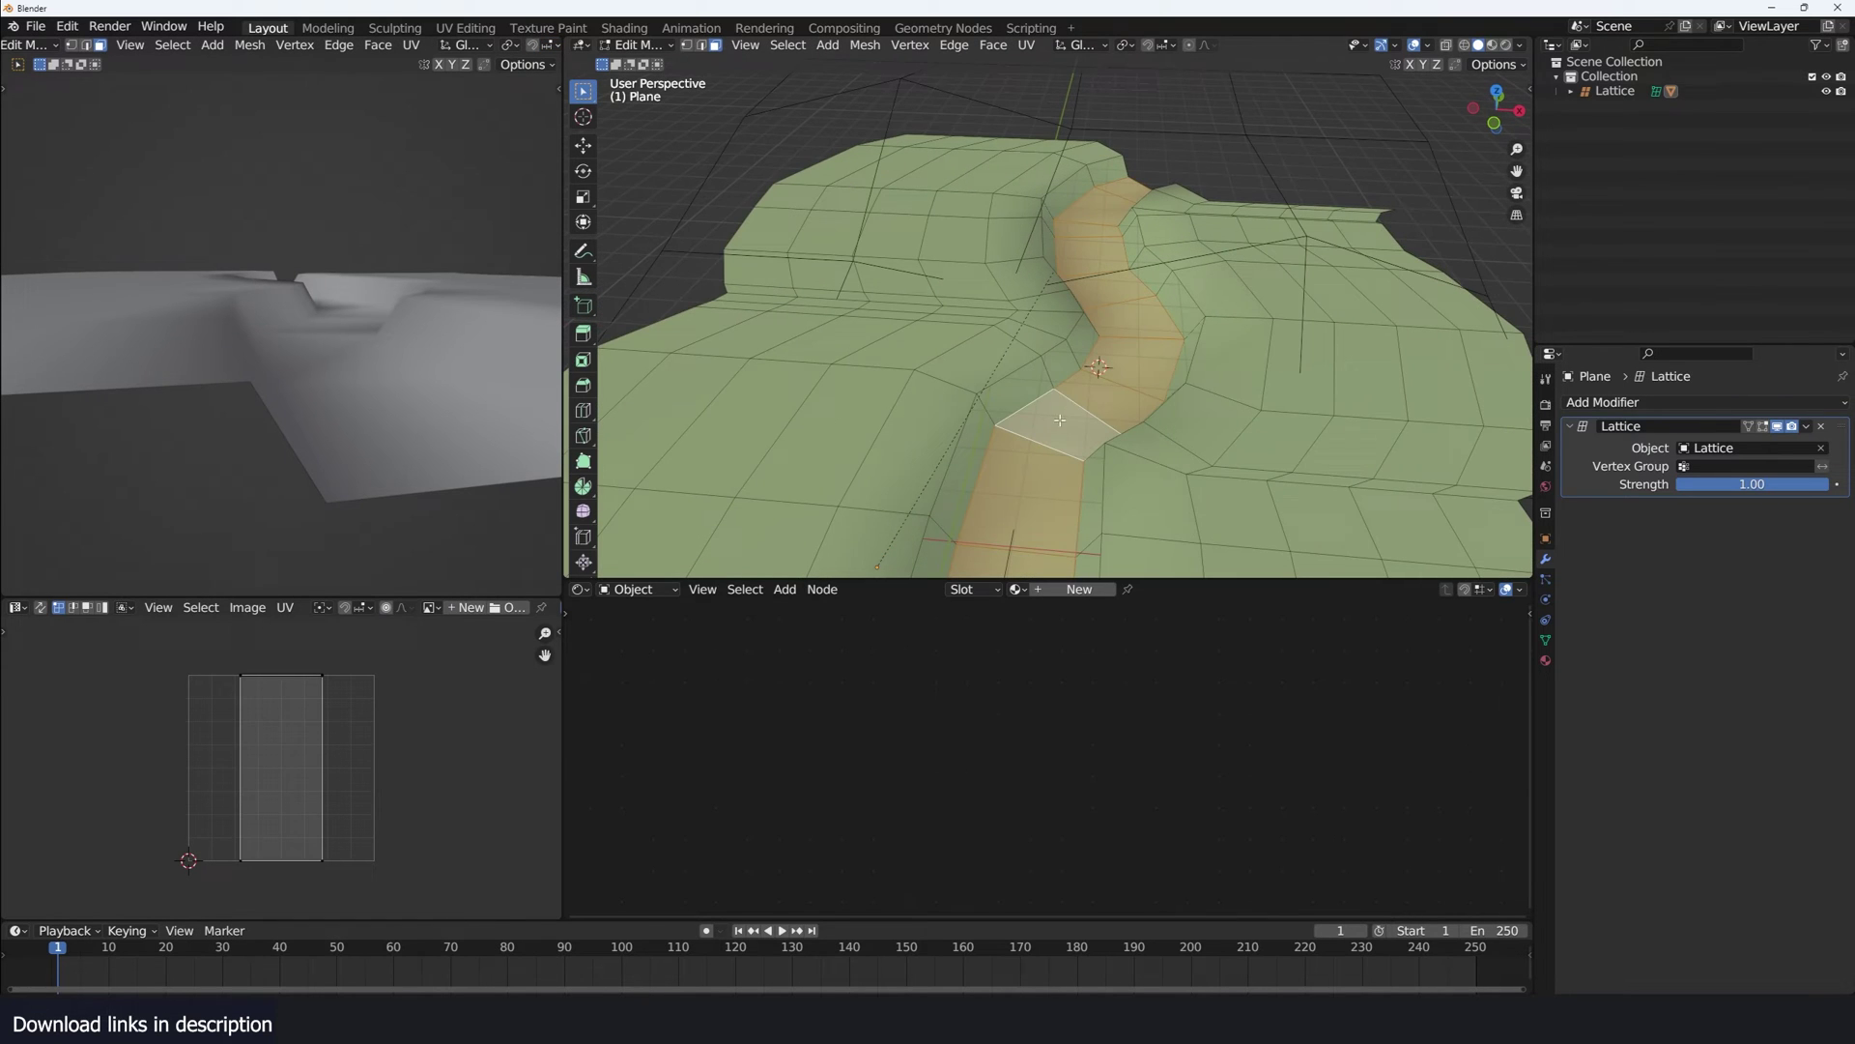
key("ctrl+KP_Add")
middle_click_drag(1078, 390, 1083, 290)
left_click(1546, 641)
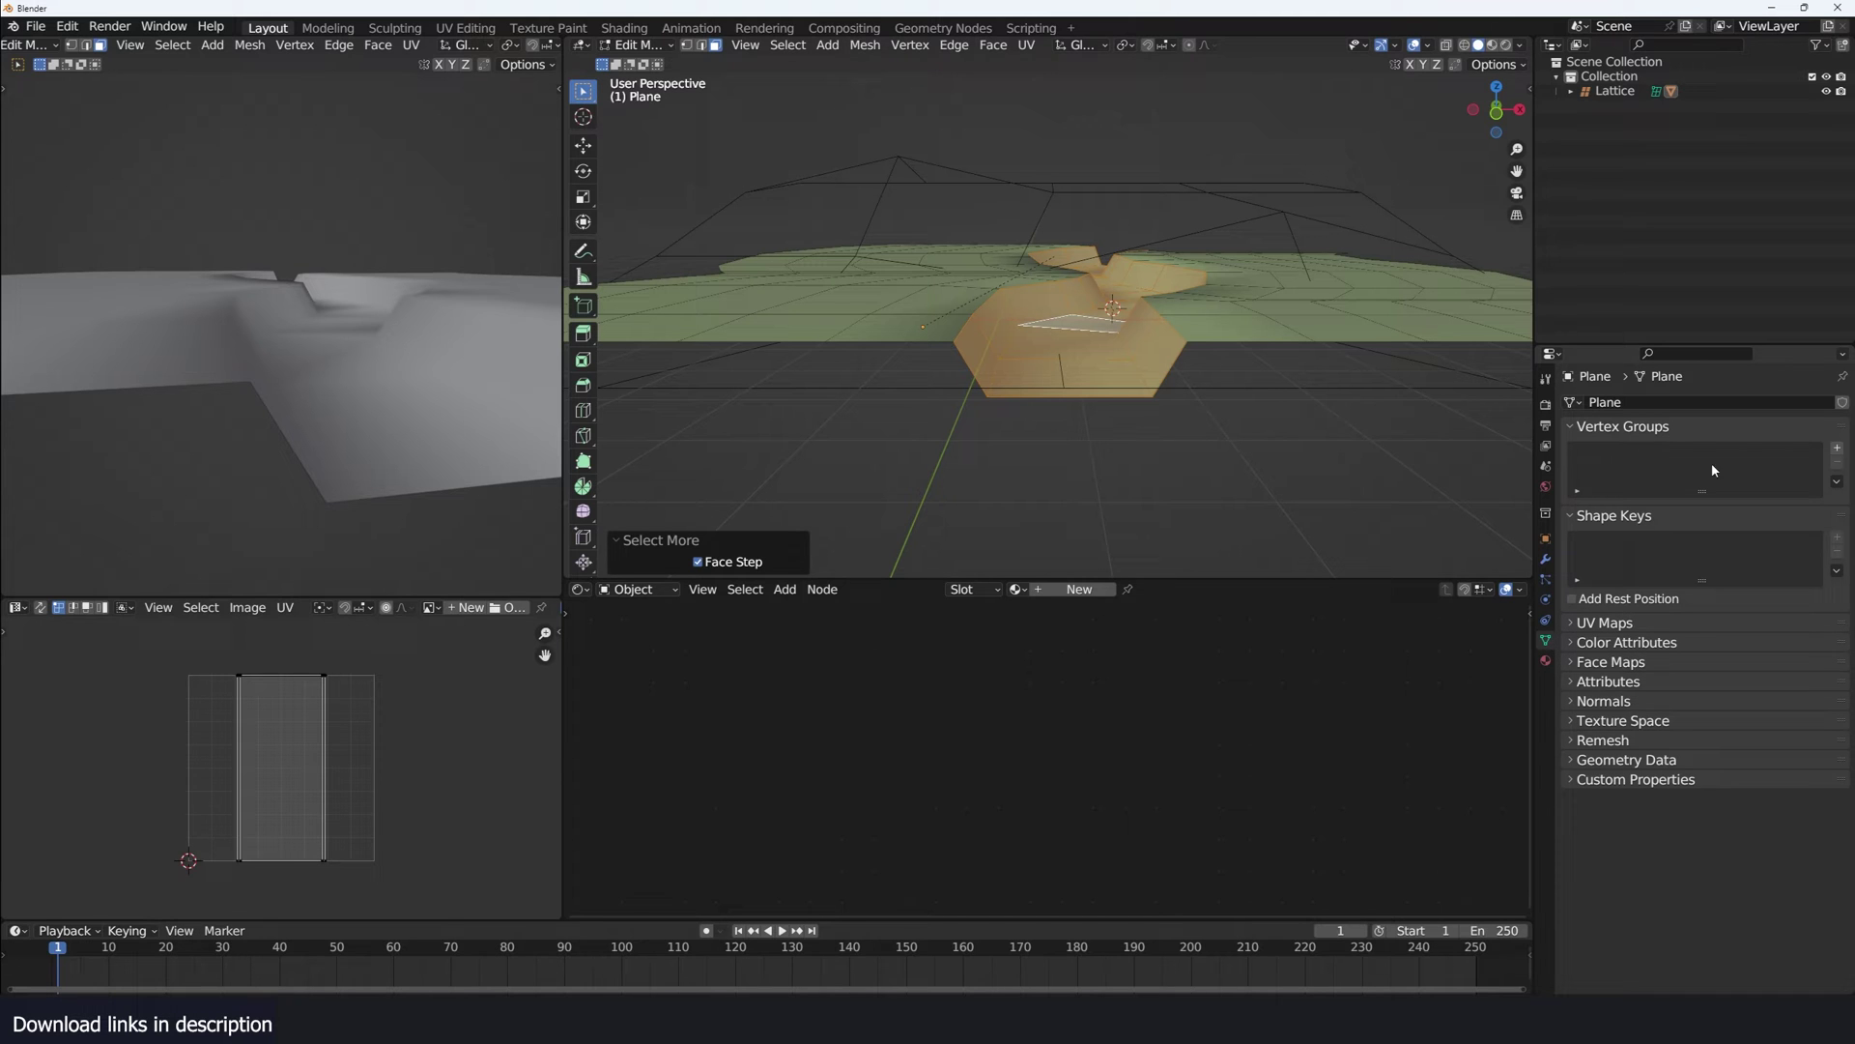
left_click(1837, 448)
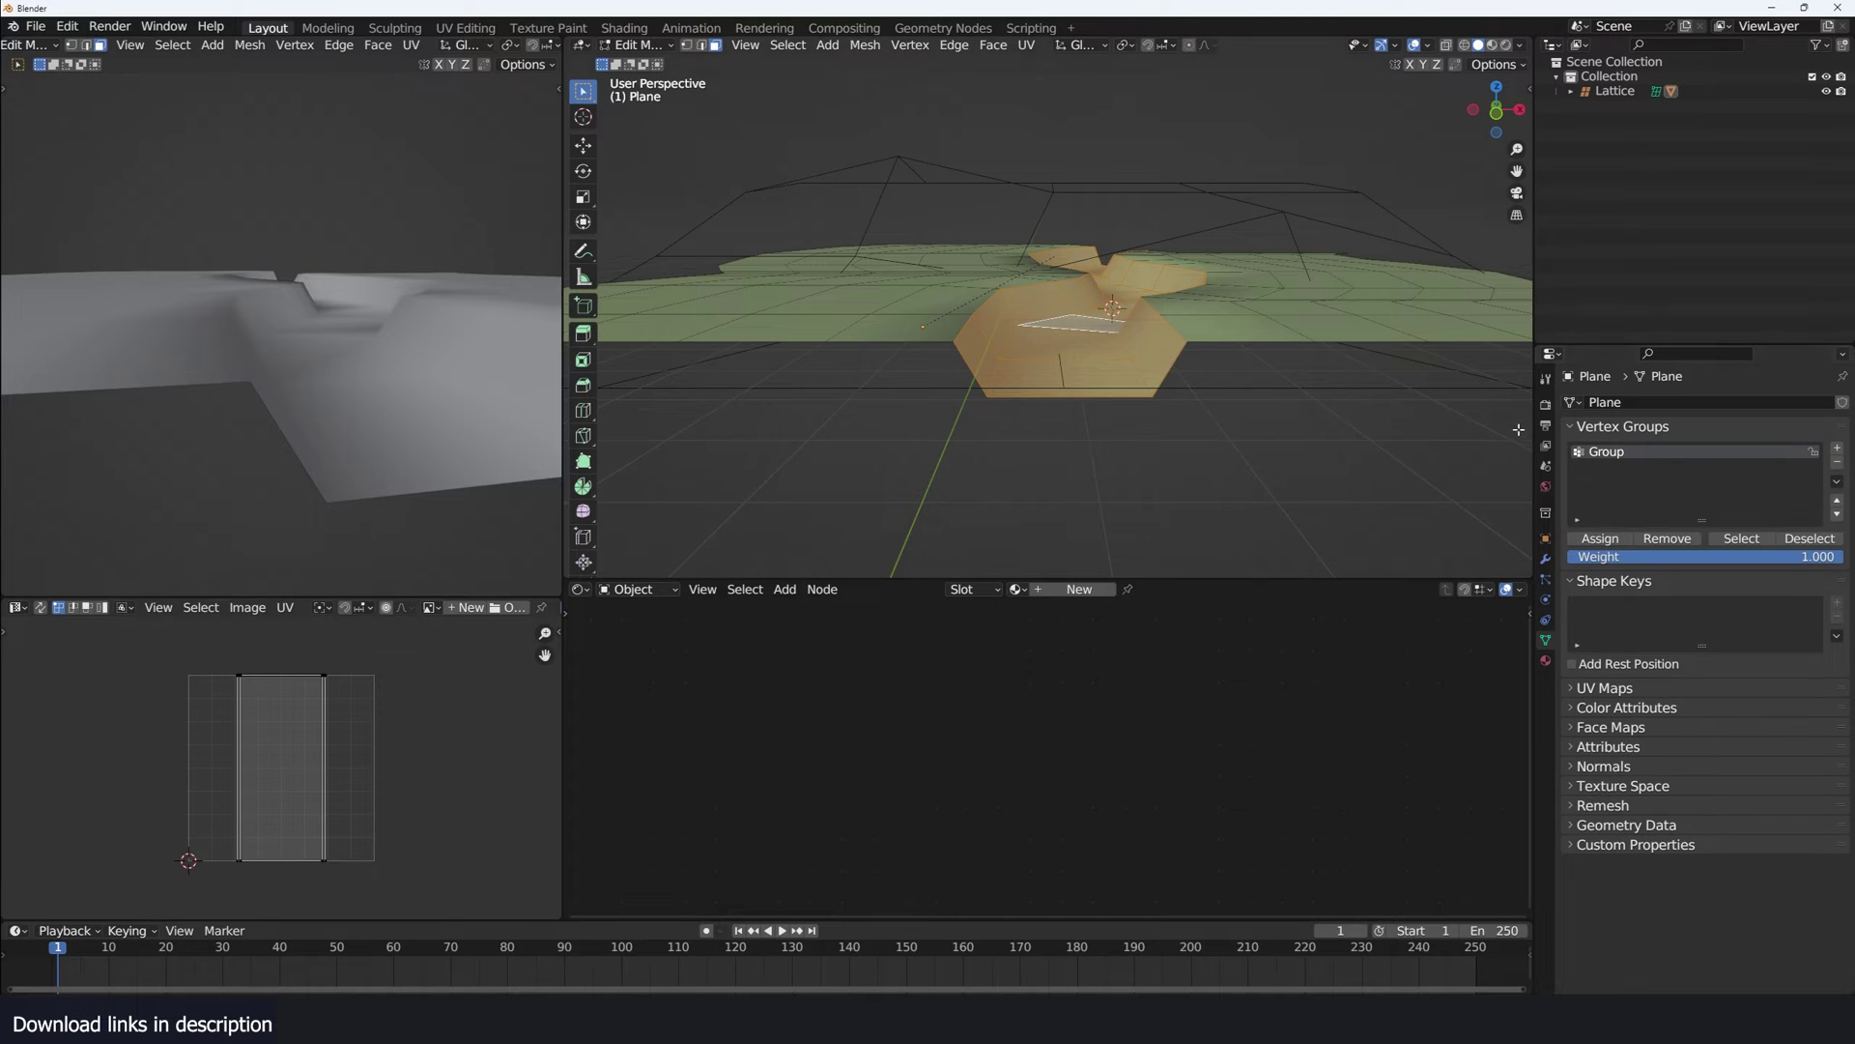
left_click(1598, 542)
key("Tab")
- Add a cube named inflow with a new geometry node tree, and rename the terrain plane as terrain
middle_click_drag(1027, 278, 1146, 309)
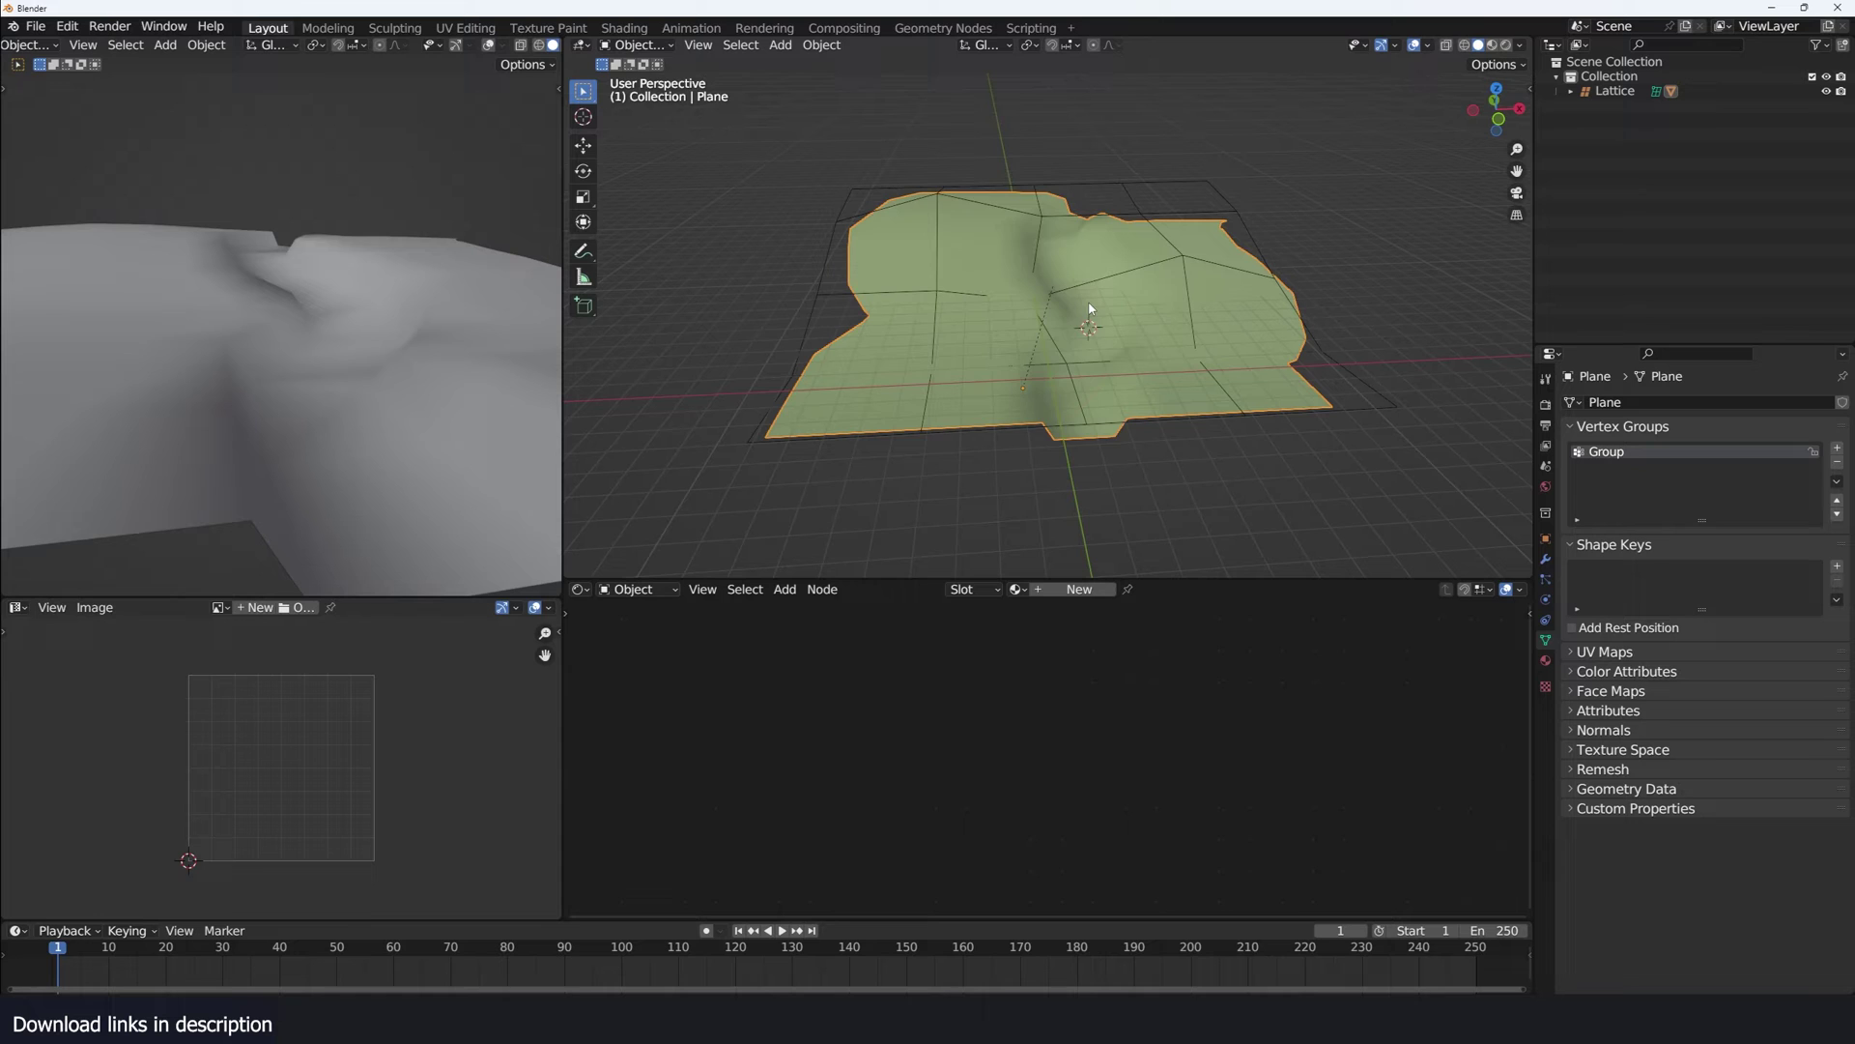
key("shift+a")
mouse_move(1056, 184)
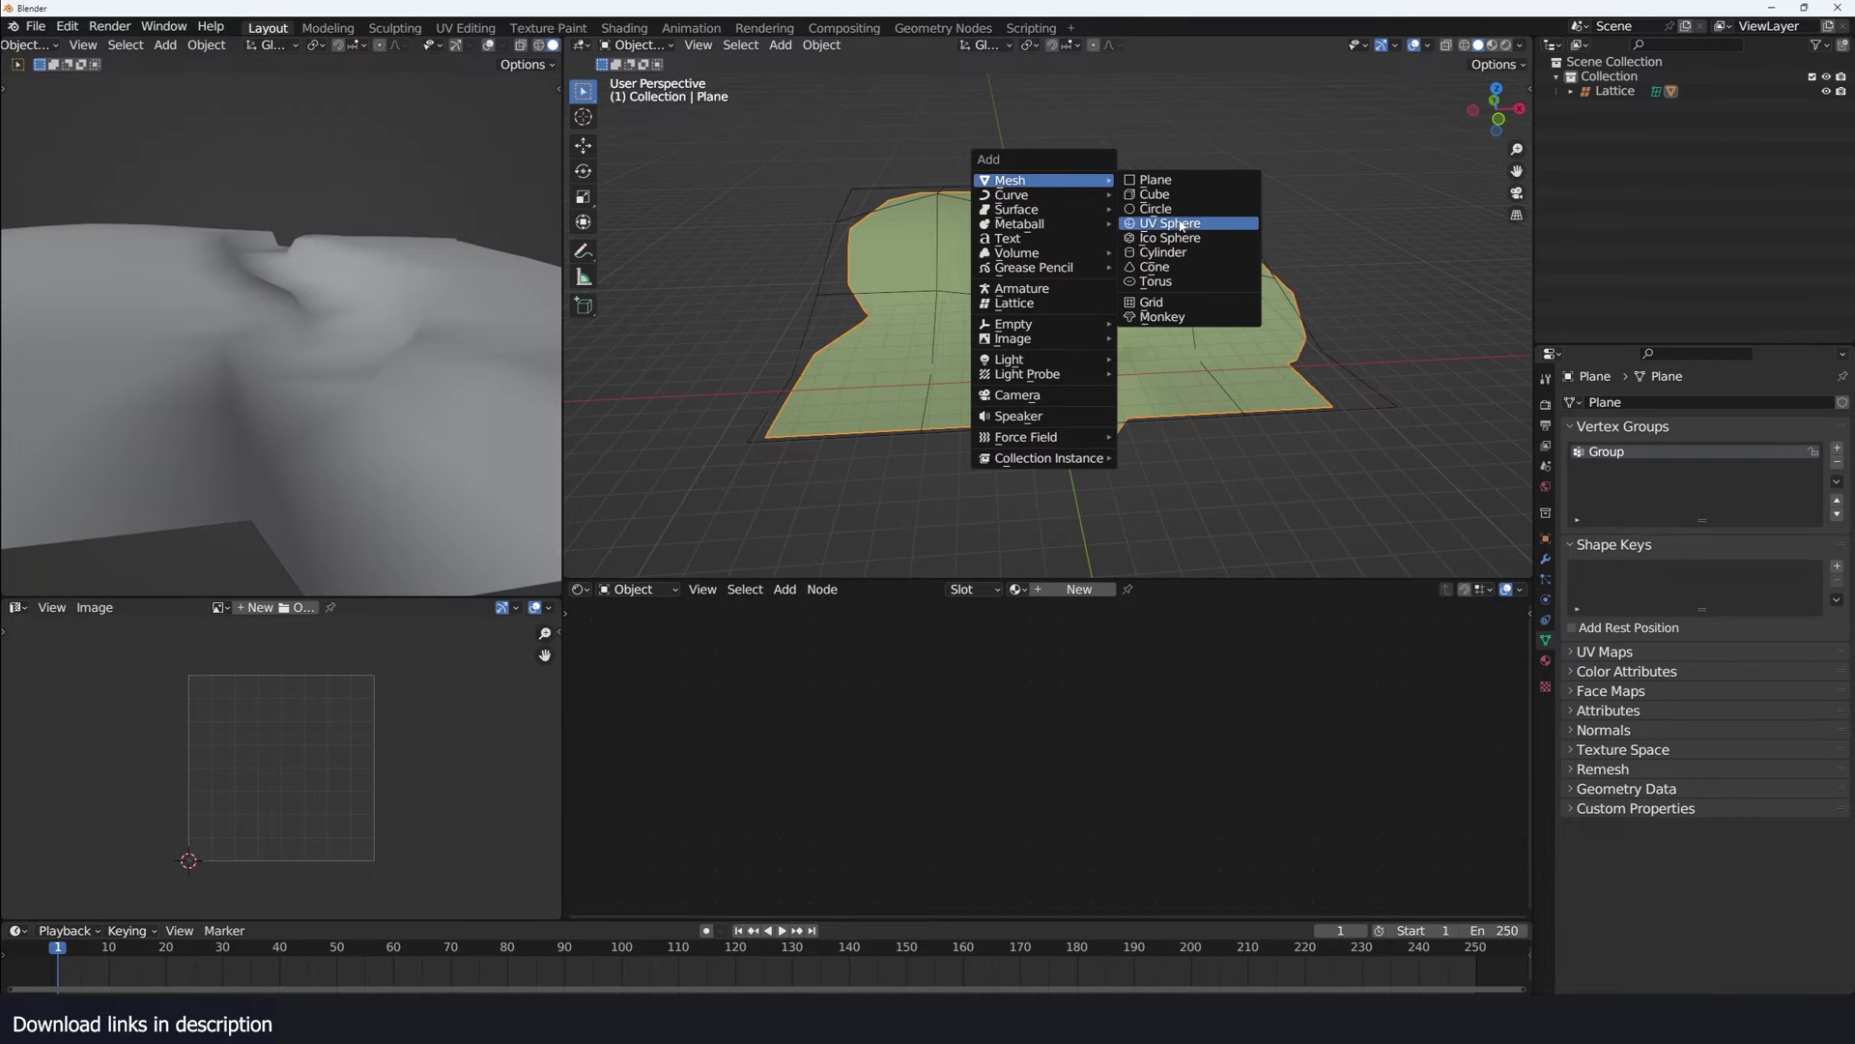
left_click(1155, 194)
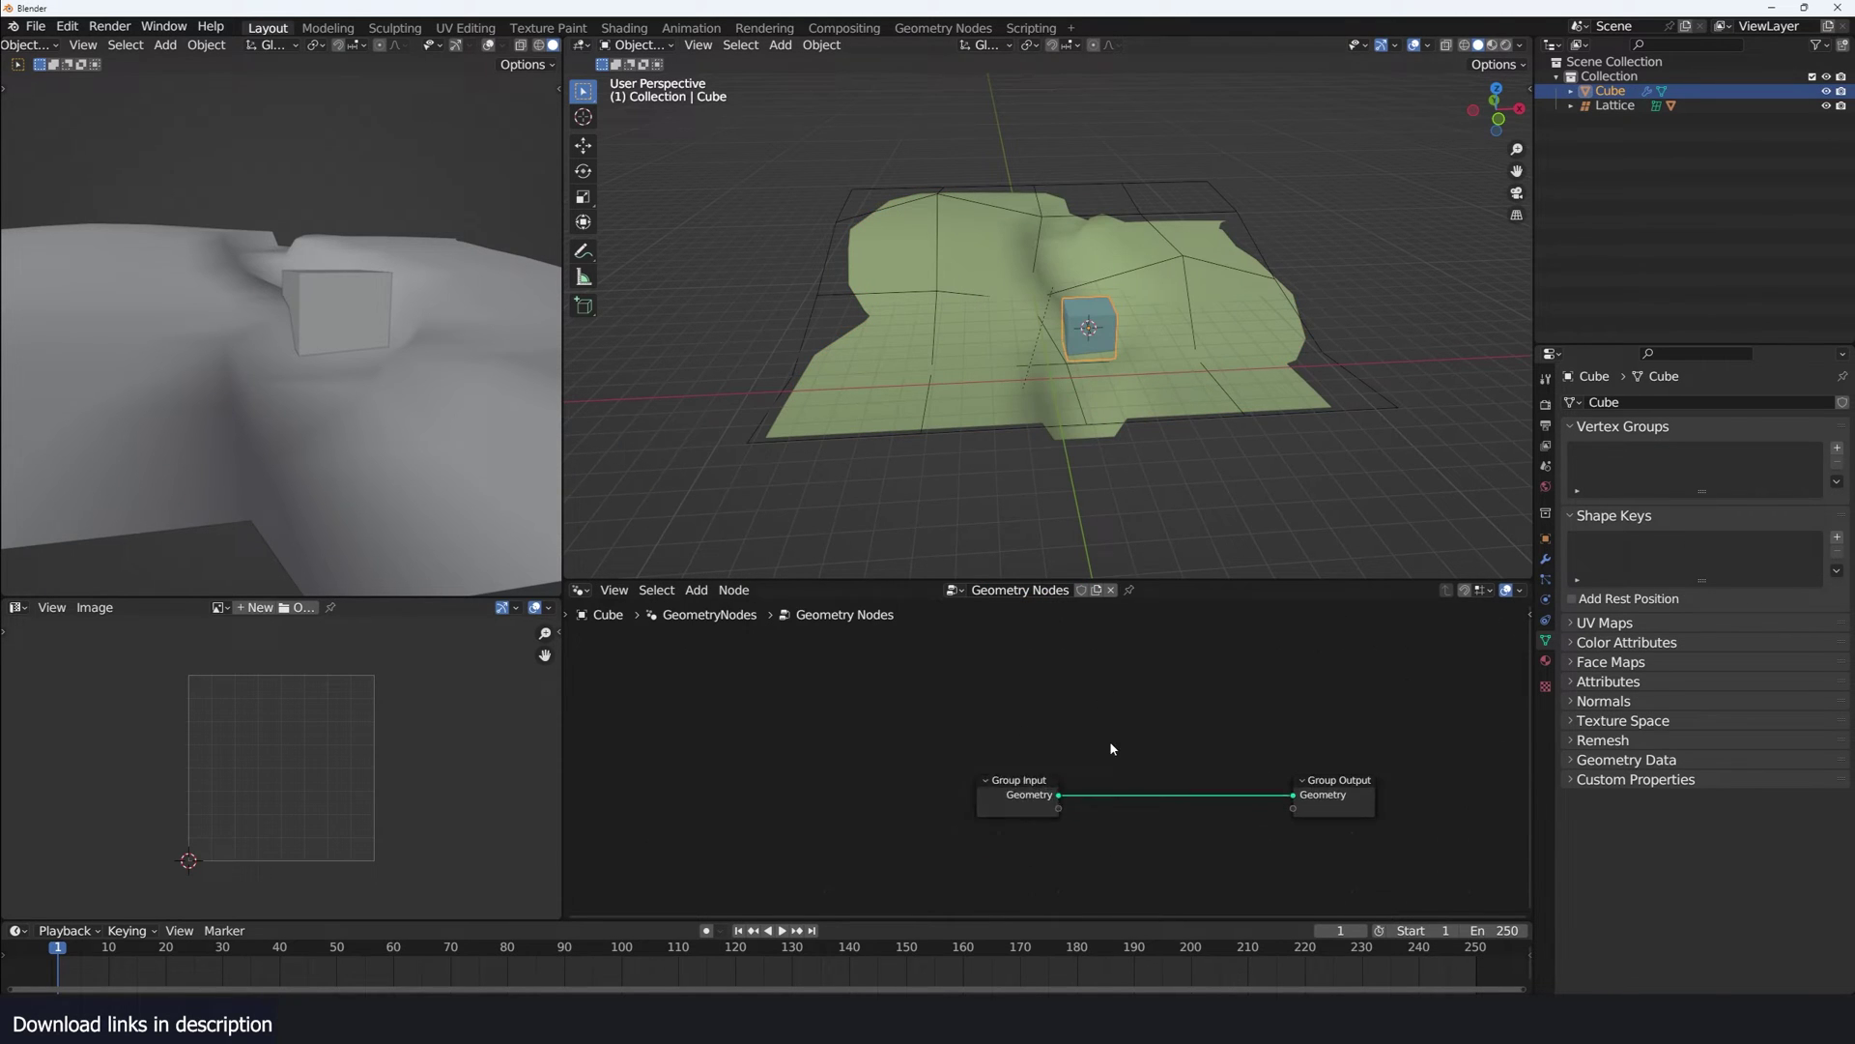
left_click(1069, 235)
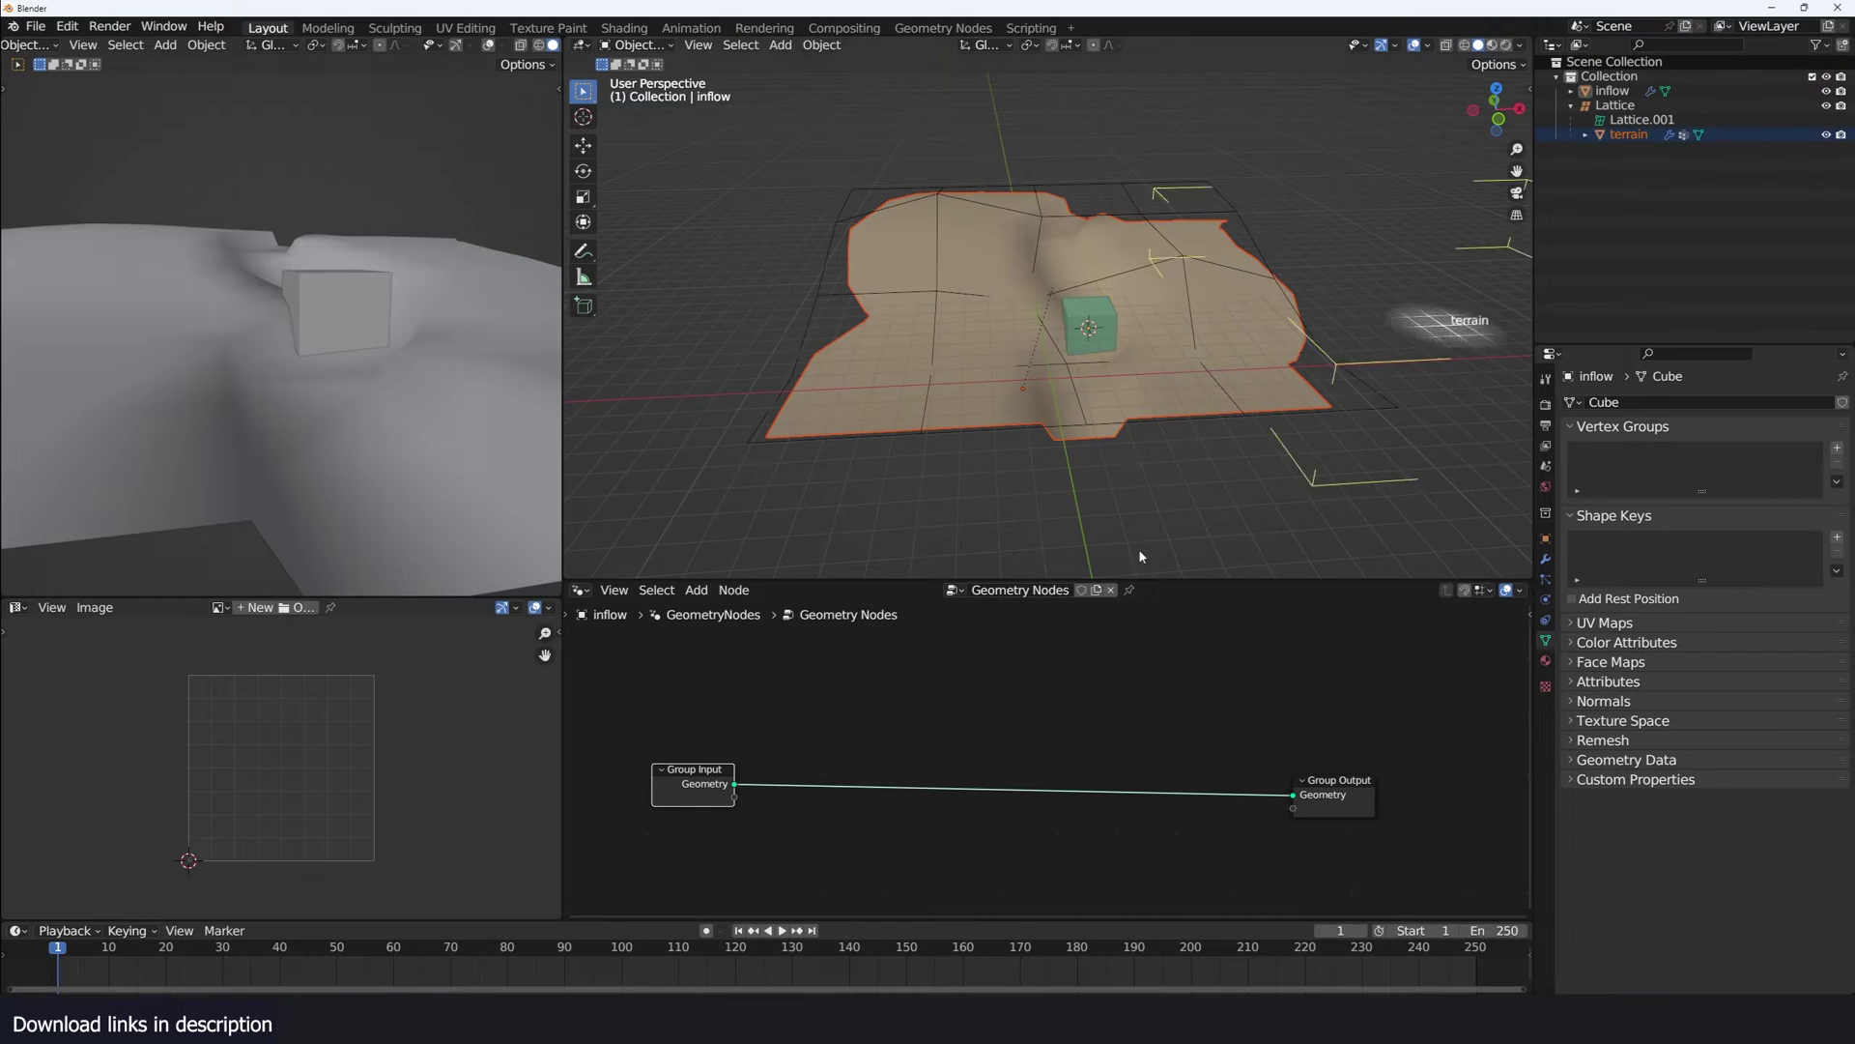
- Bring the terrain object into the inflow node tree as an Object Info node and connect its Geometry output to a Viewer
left_click_drag(1630, 134, 811, 739)
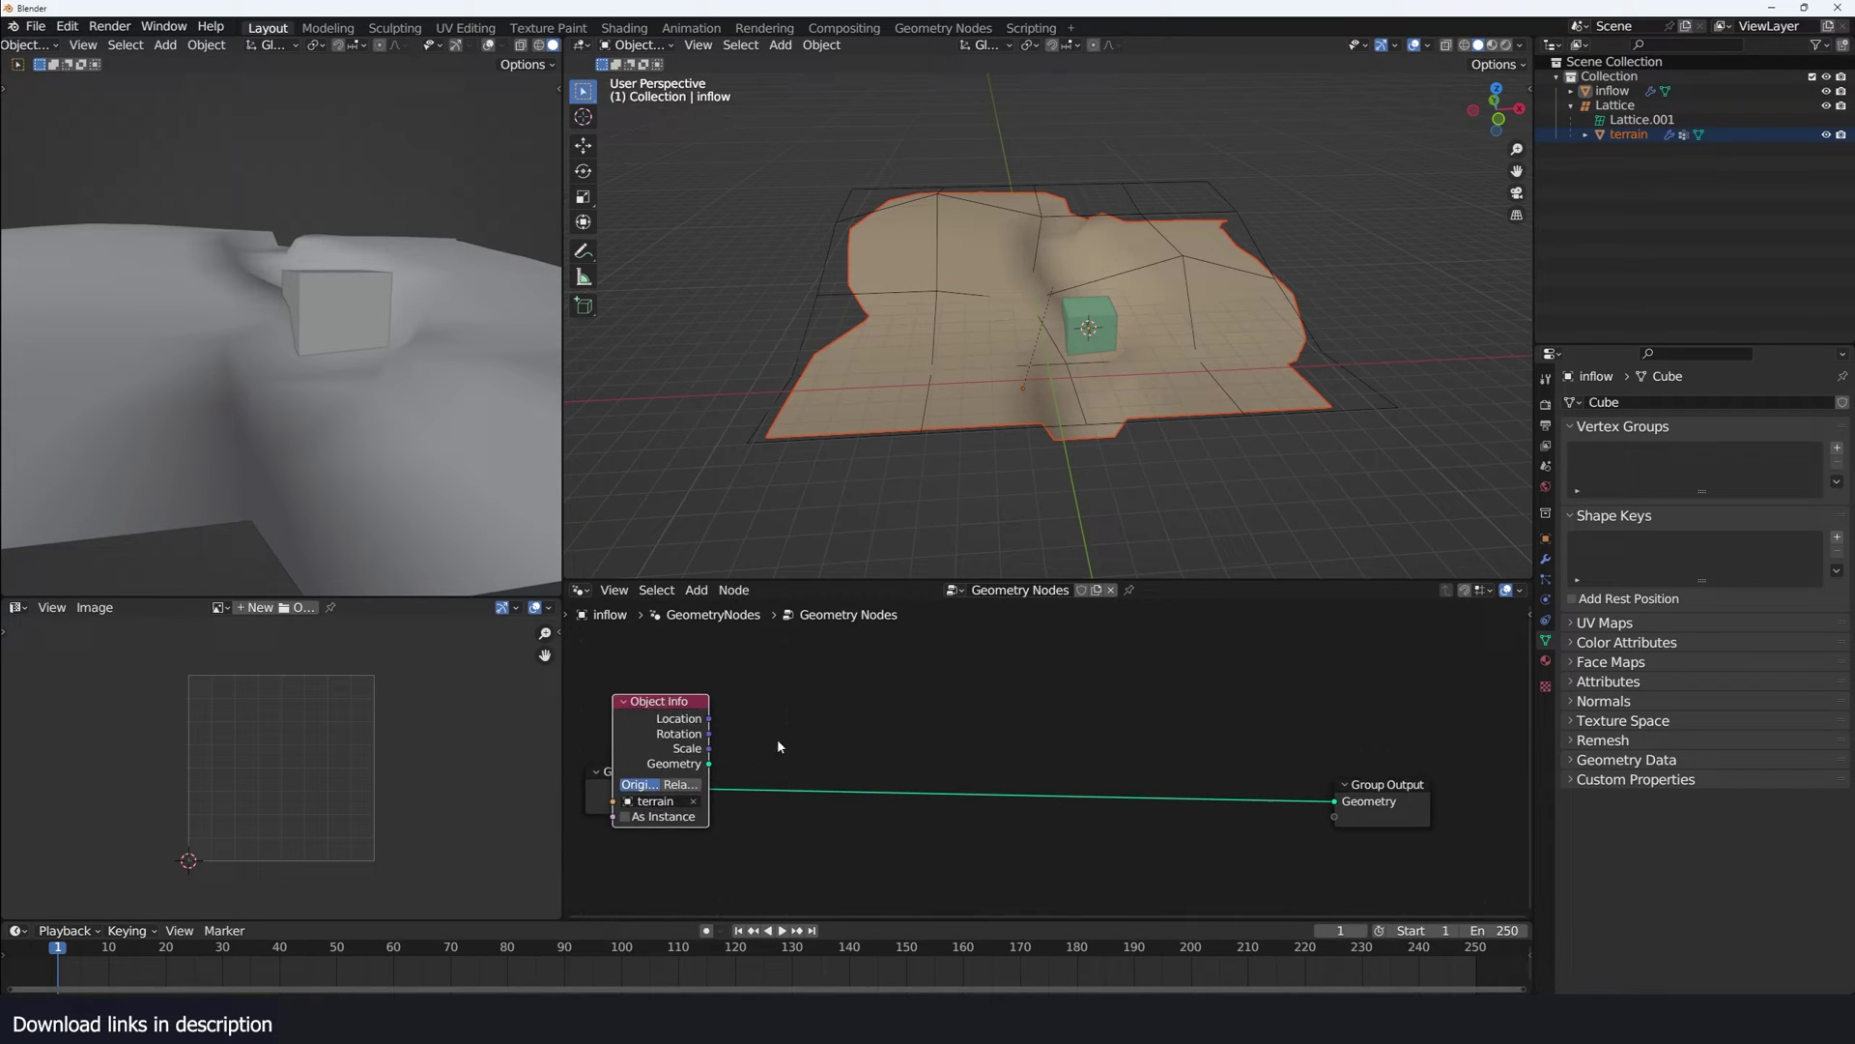
middle_click_drag(778, 741, 1017, 744)
left_click_drag(915, 748, 753, 712)
left_click(992, 751)
left_click(763, 734, "ctrl+shift")
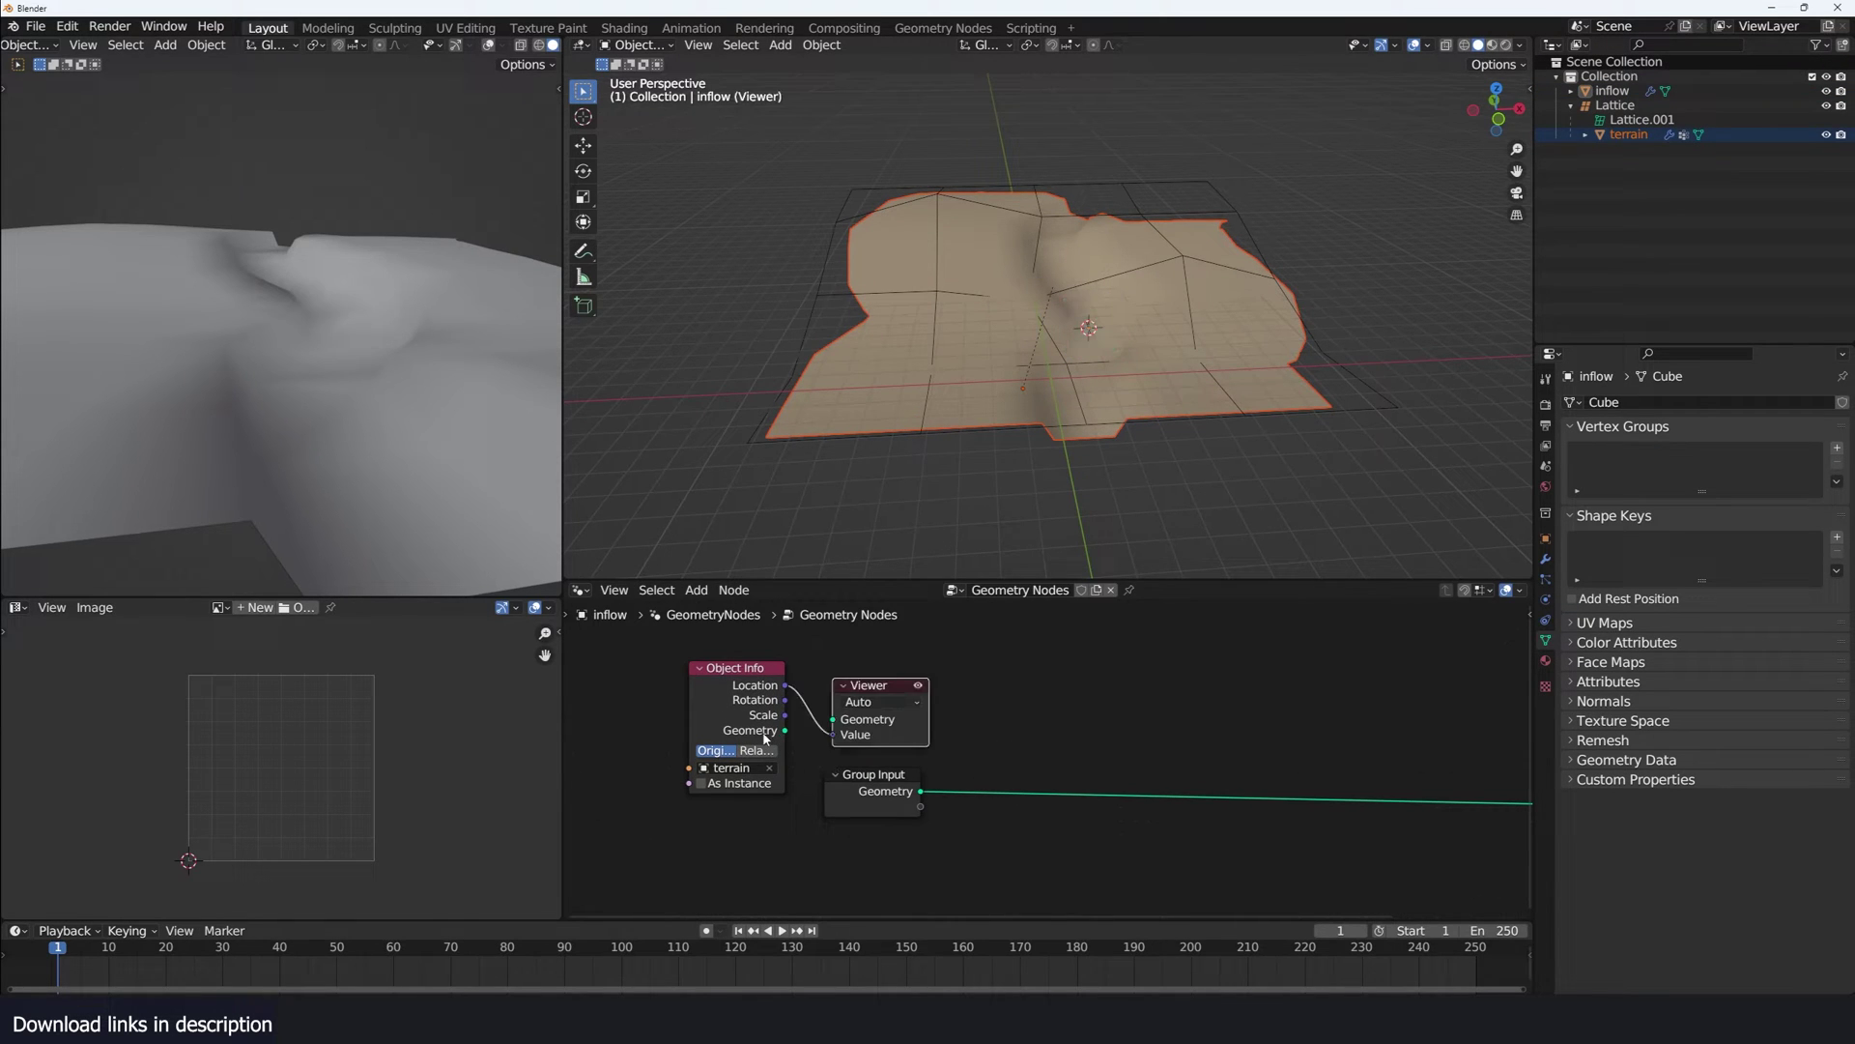
left_click_drag(886, 727, 966, 765)
left_click(784, 730, "ctrl+shift")
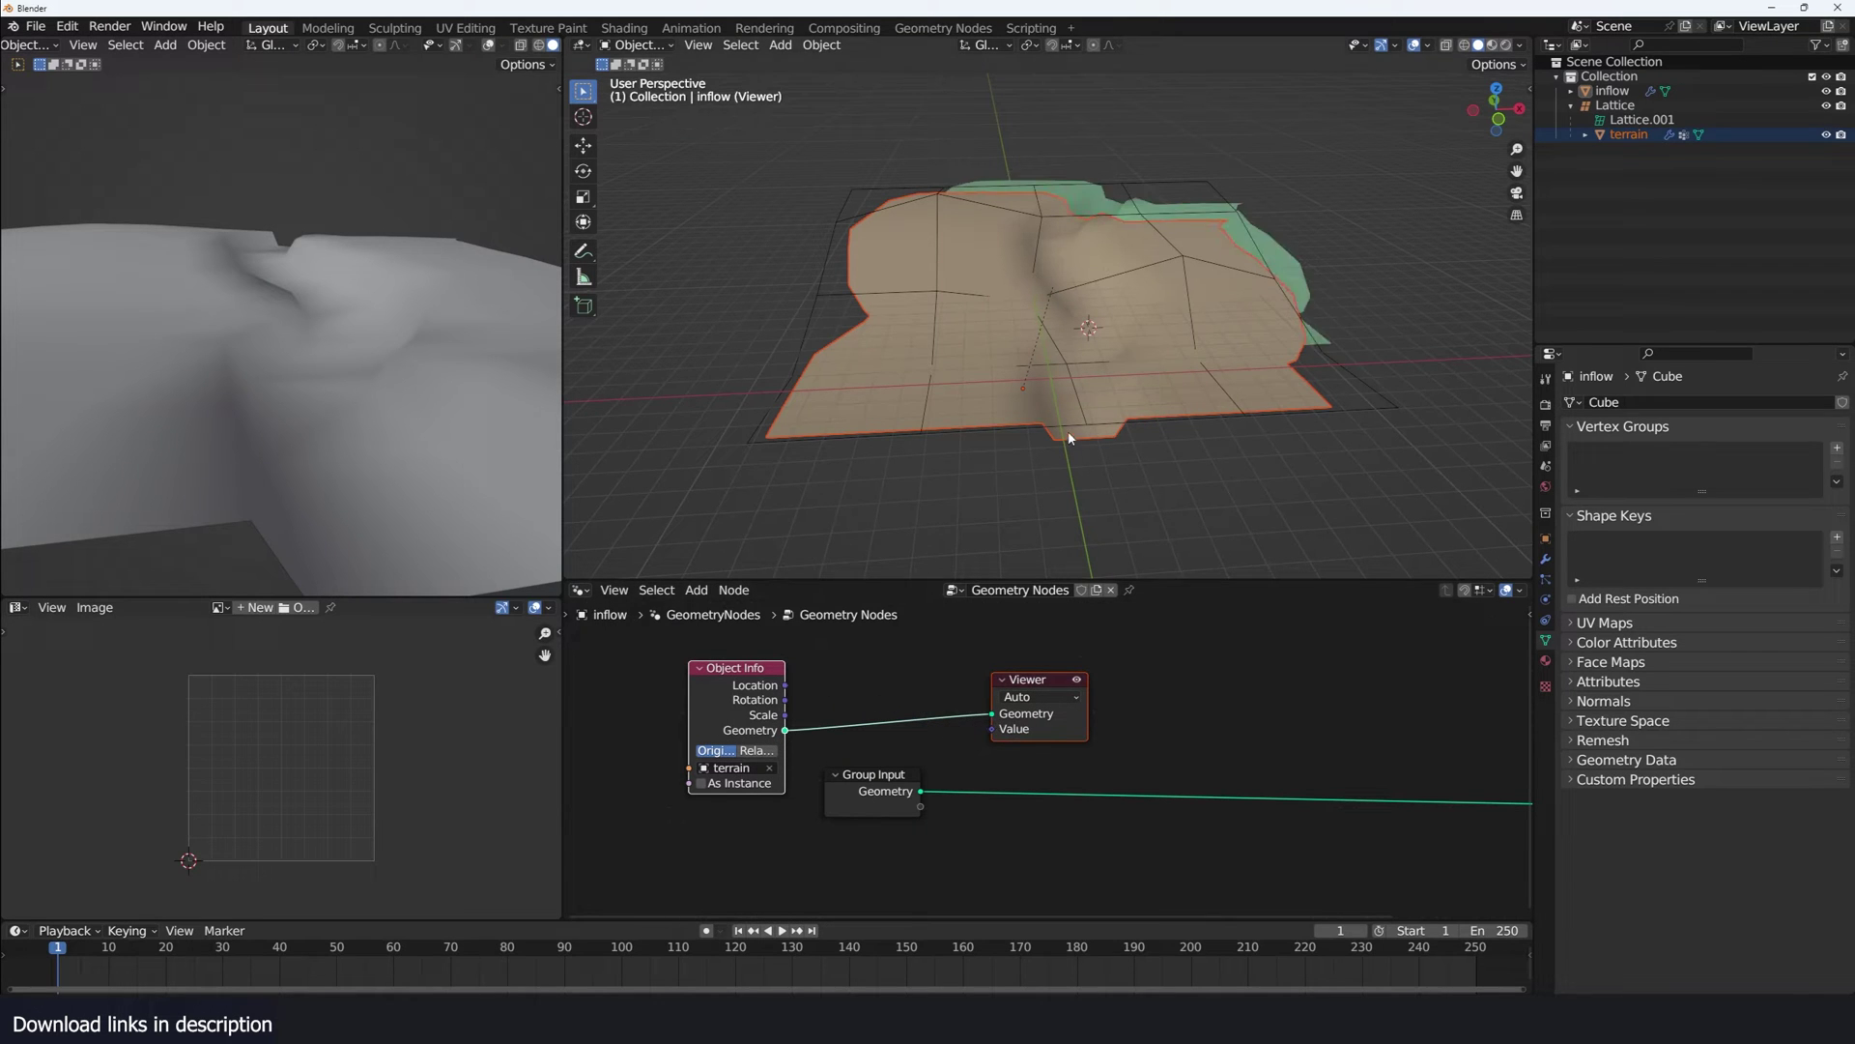
- Set the Object Info node's transform space to Relative so that the viewed geometry aligns with the original terrain
middle_click_drag(1067, 507, 1234, 386)
left_click(1264, 447)
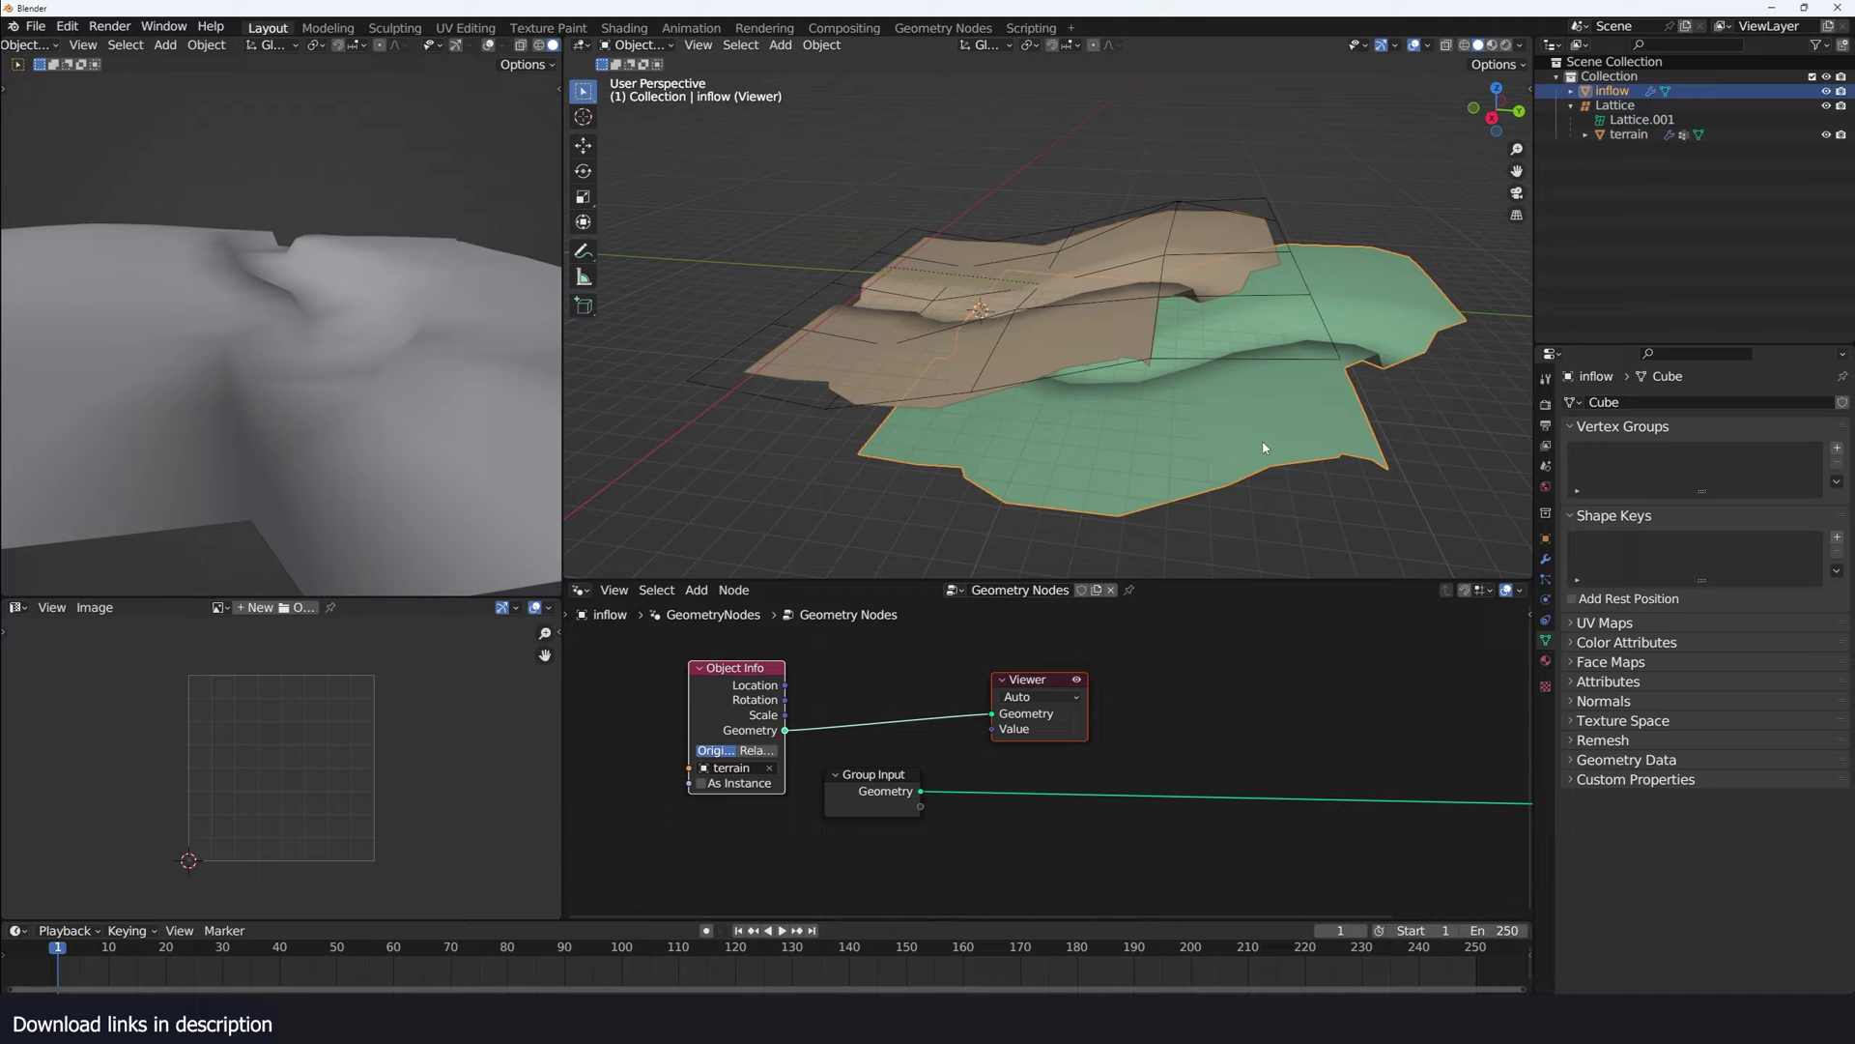
scroll(947, 729, "up", 2)
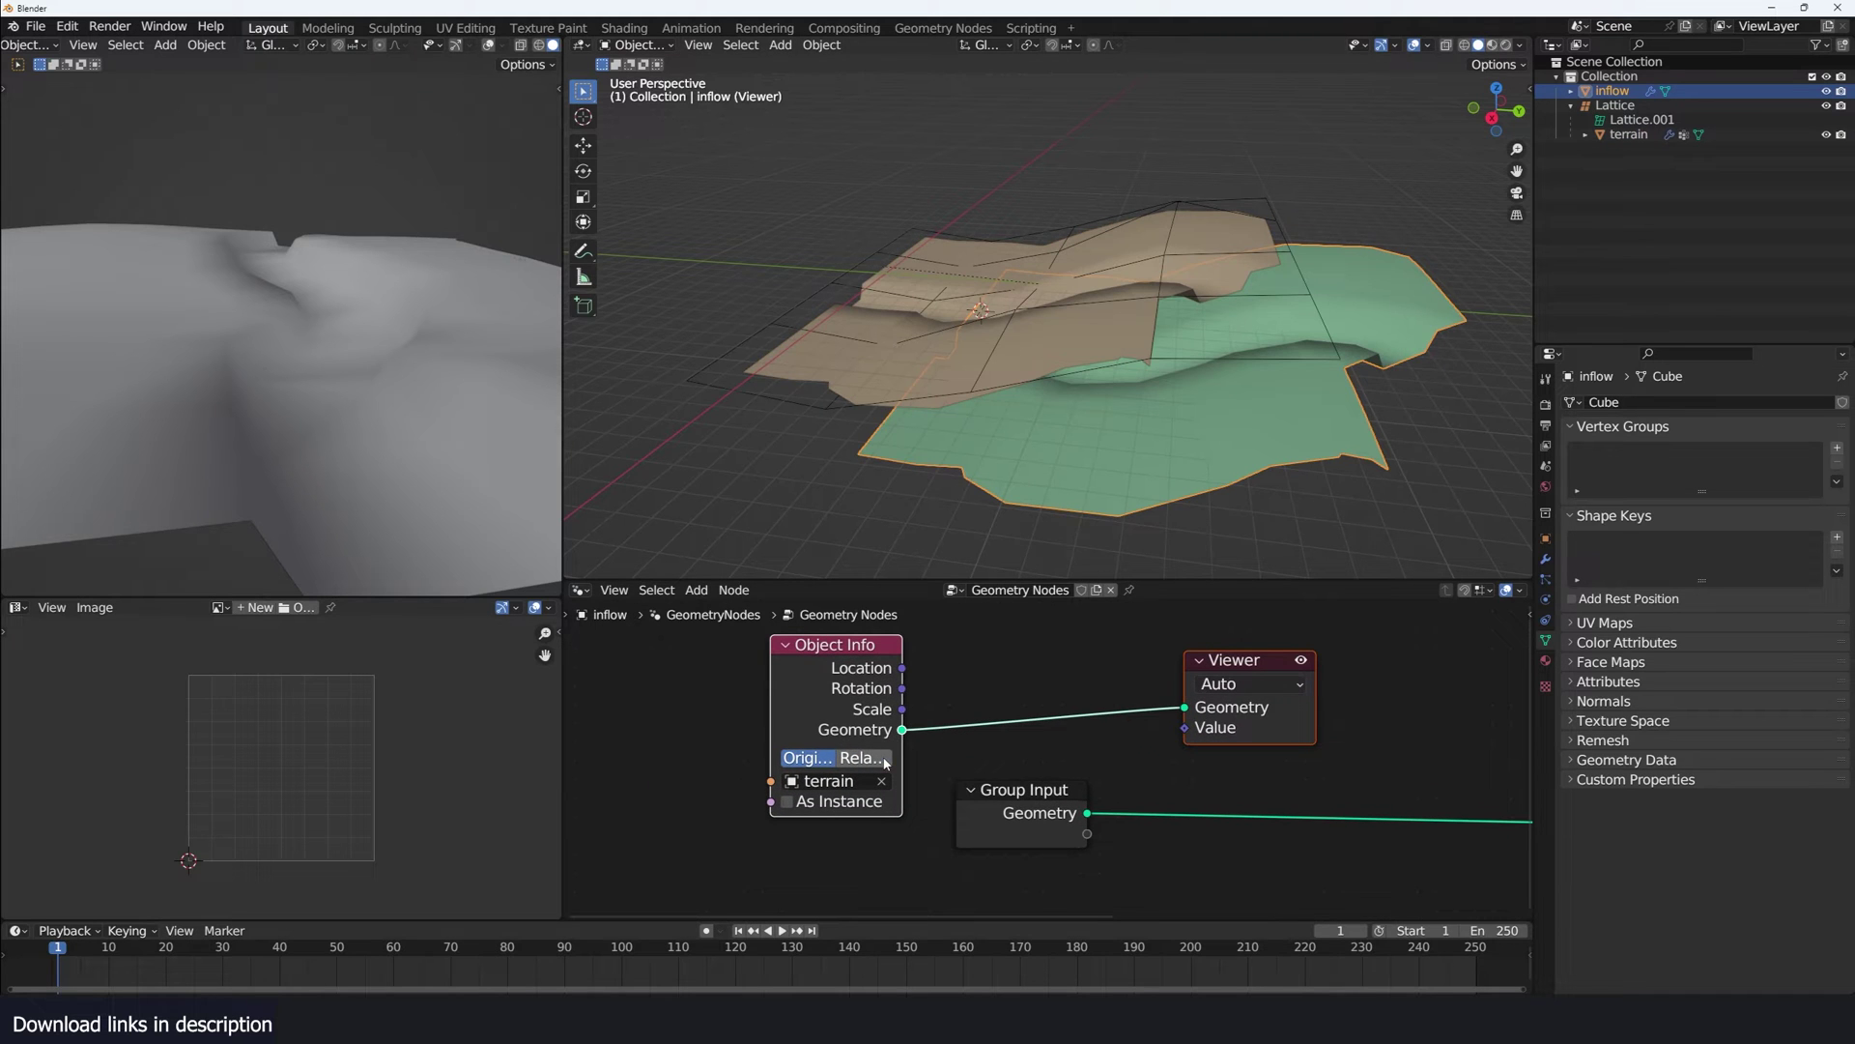
left_click(864, 758)
middle_click_drag(1050, 345, 1147, 354)
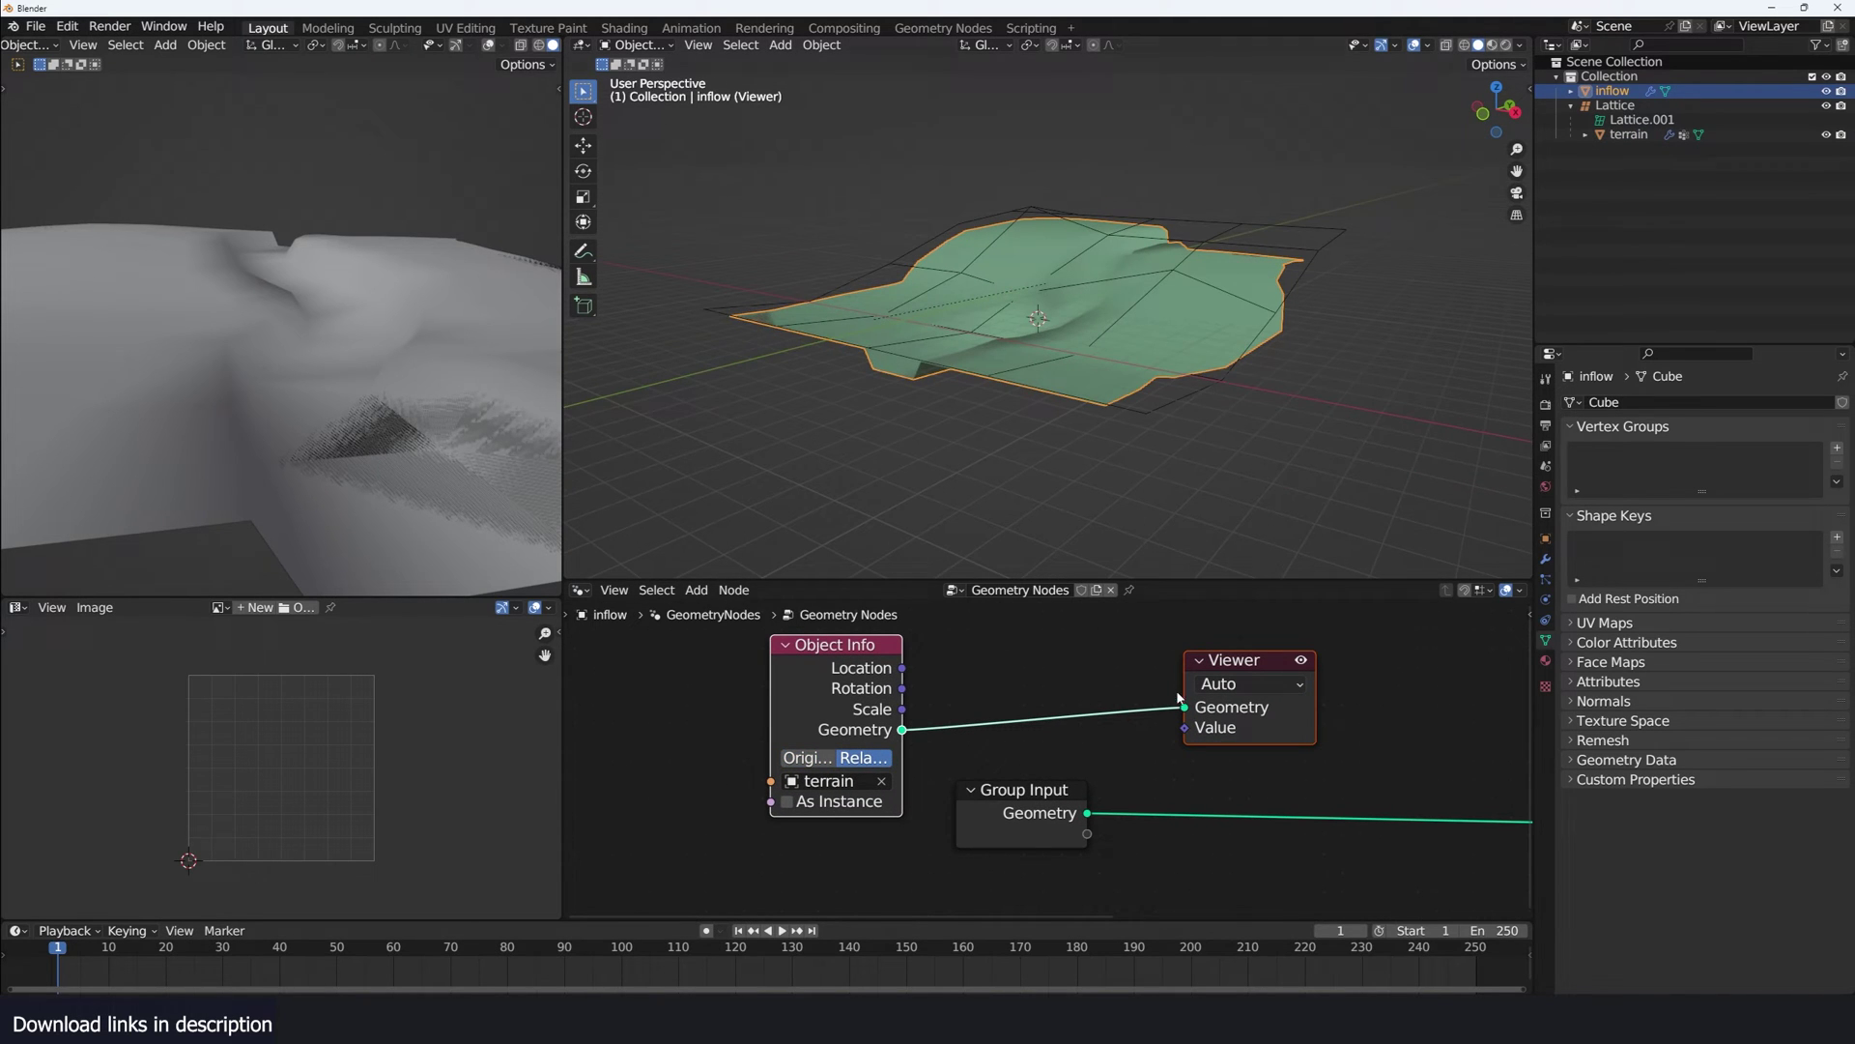
scroll(1086, 650, "down", 2)
scroll(1012, 383, "up", 3)
middle_click_drag(1012, 383, 1151, 393)
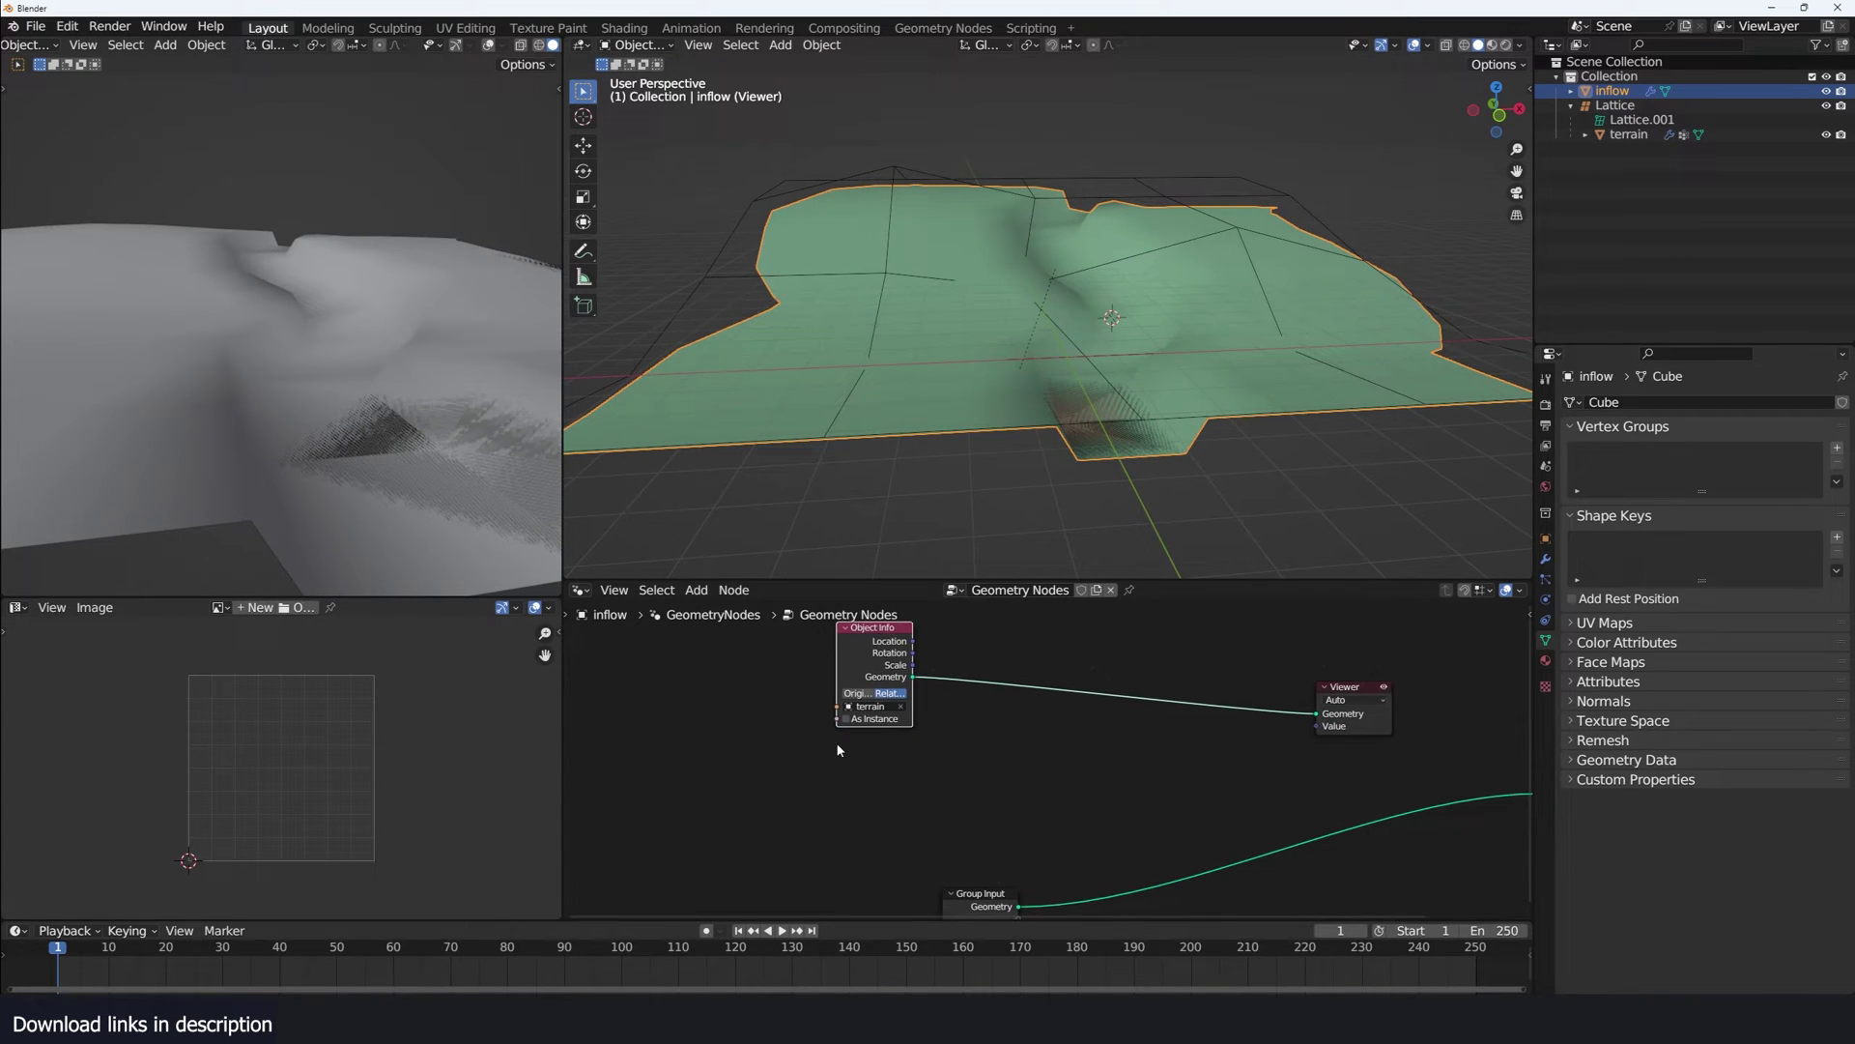
- Add a Named Attribute node of type Float that reads the Group vertex group
key("shift+a")
left_click(794, 628)
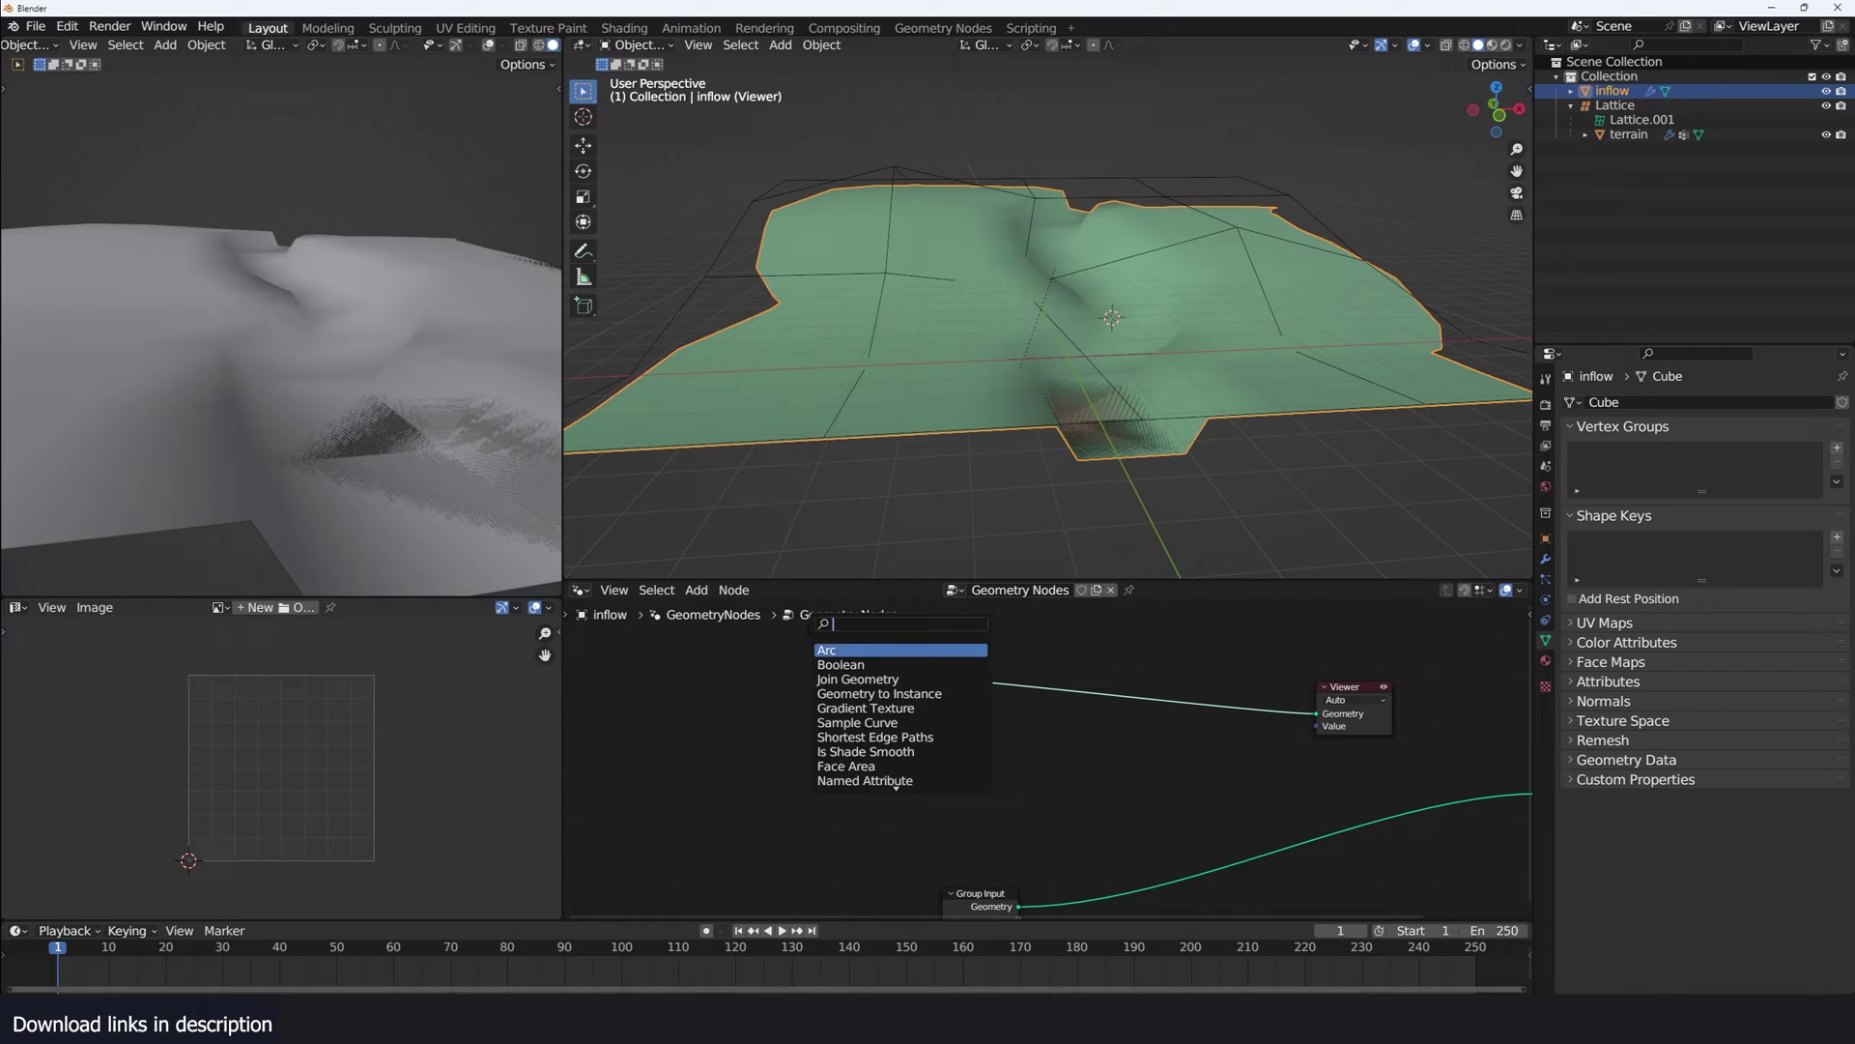
type("name")
left_click(855, 650)
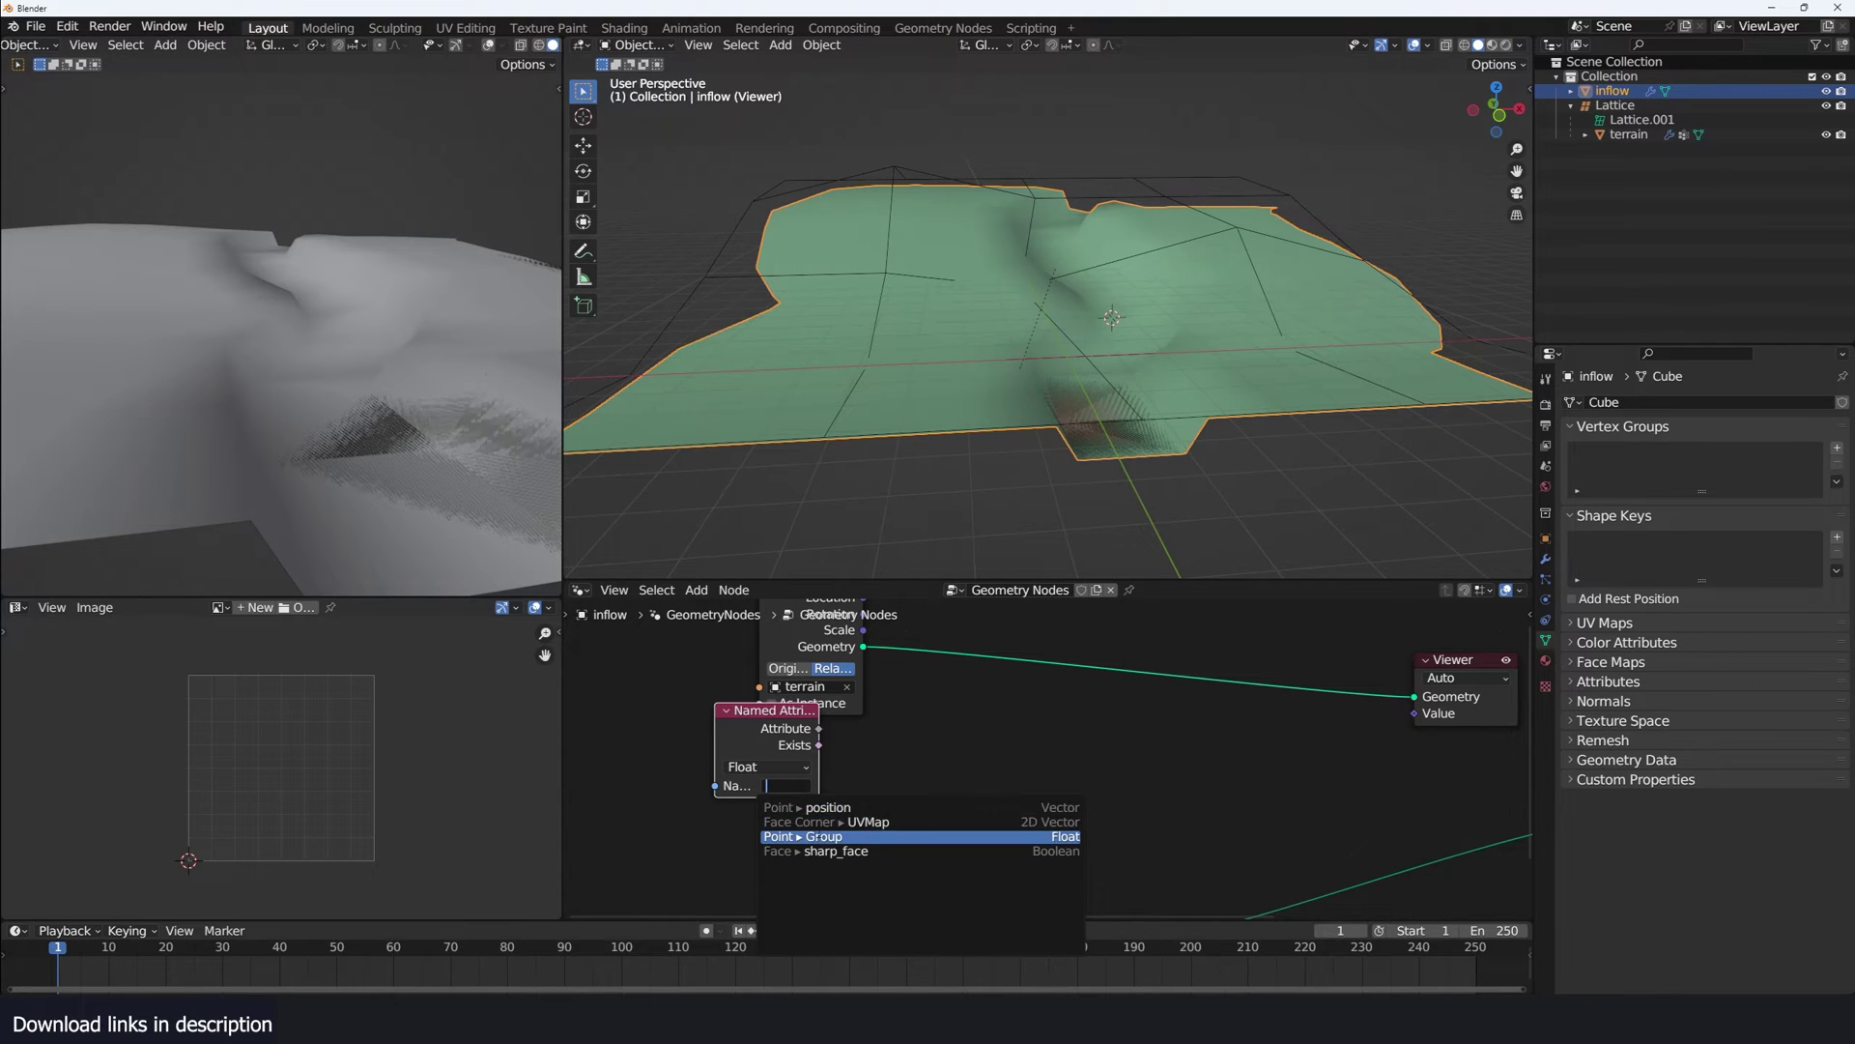
left_click(798, 788)
- Insert a Delete Geometry node between Object Info and the Viewer, with the Group attribute as its Selection
key("shift+a")
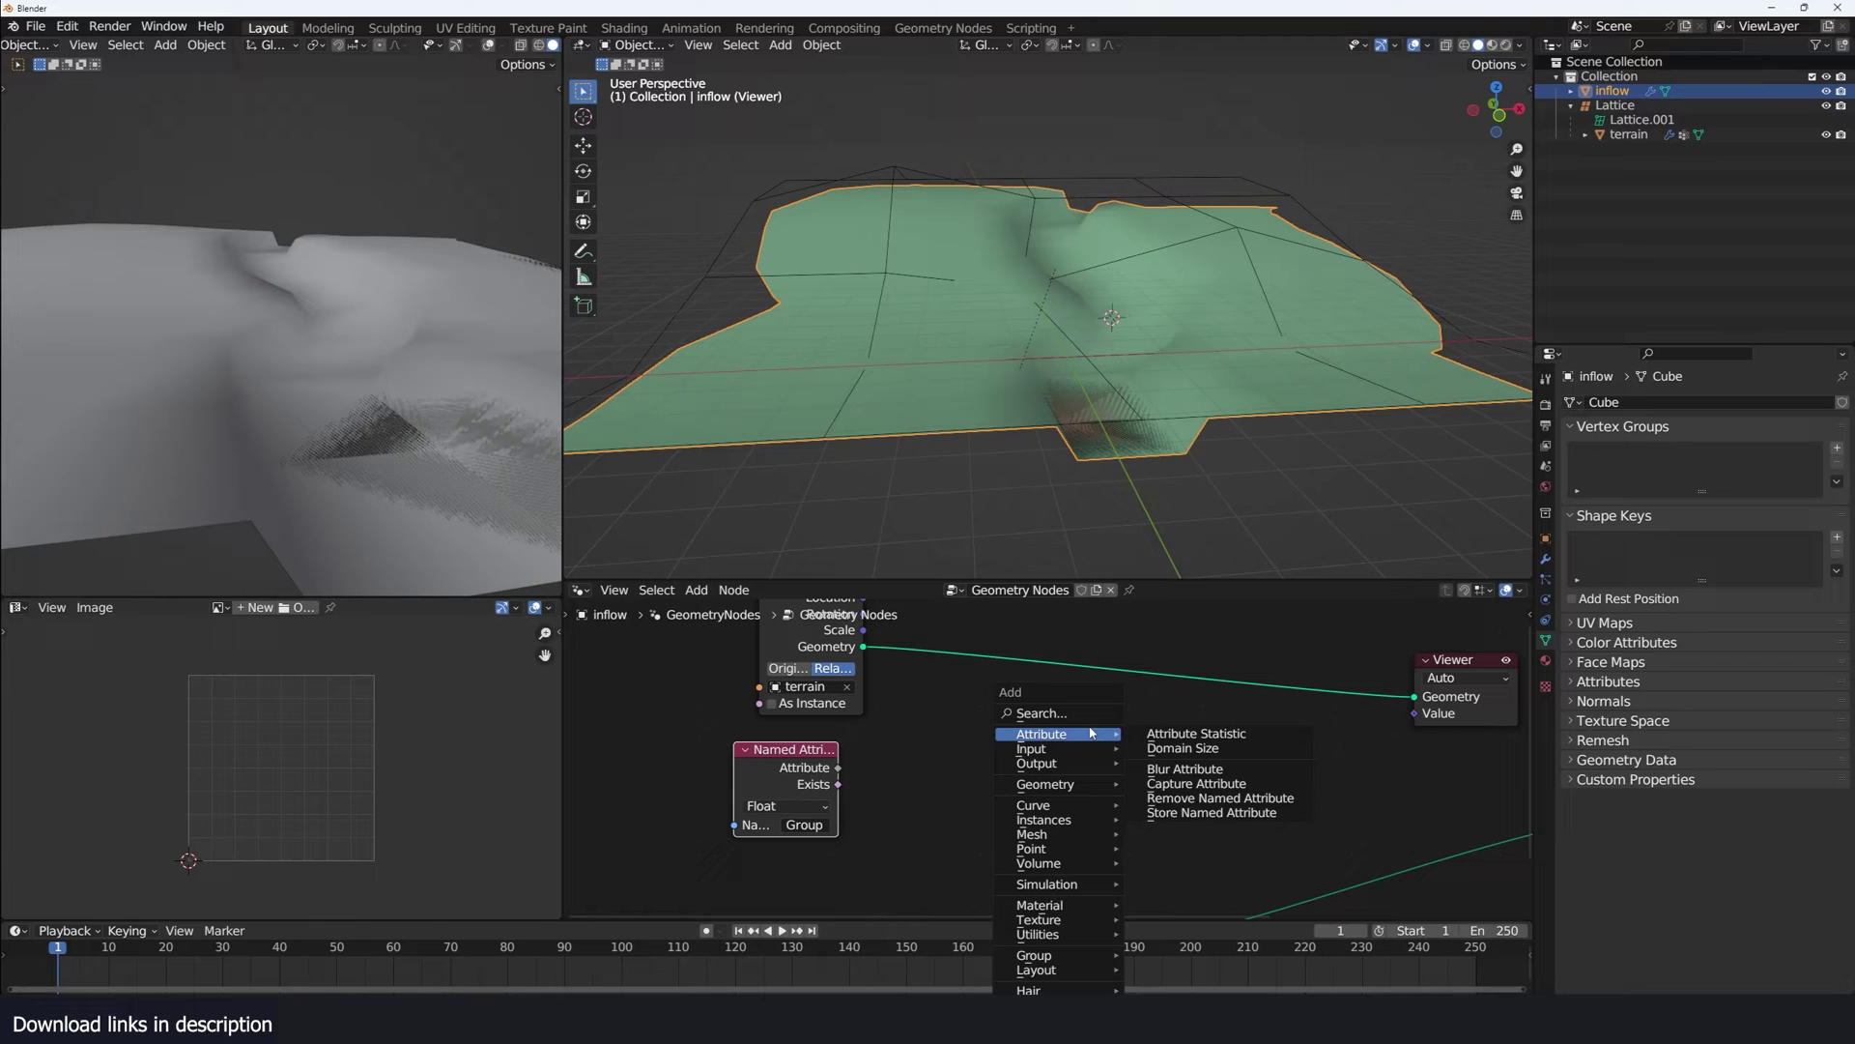
type("ded")
left_click(1150, 773)
left_click(1180, 697)
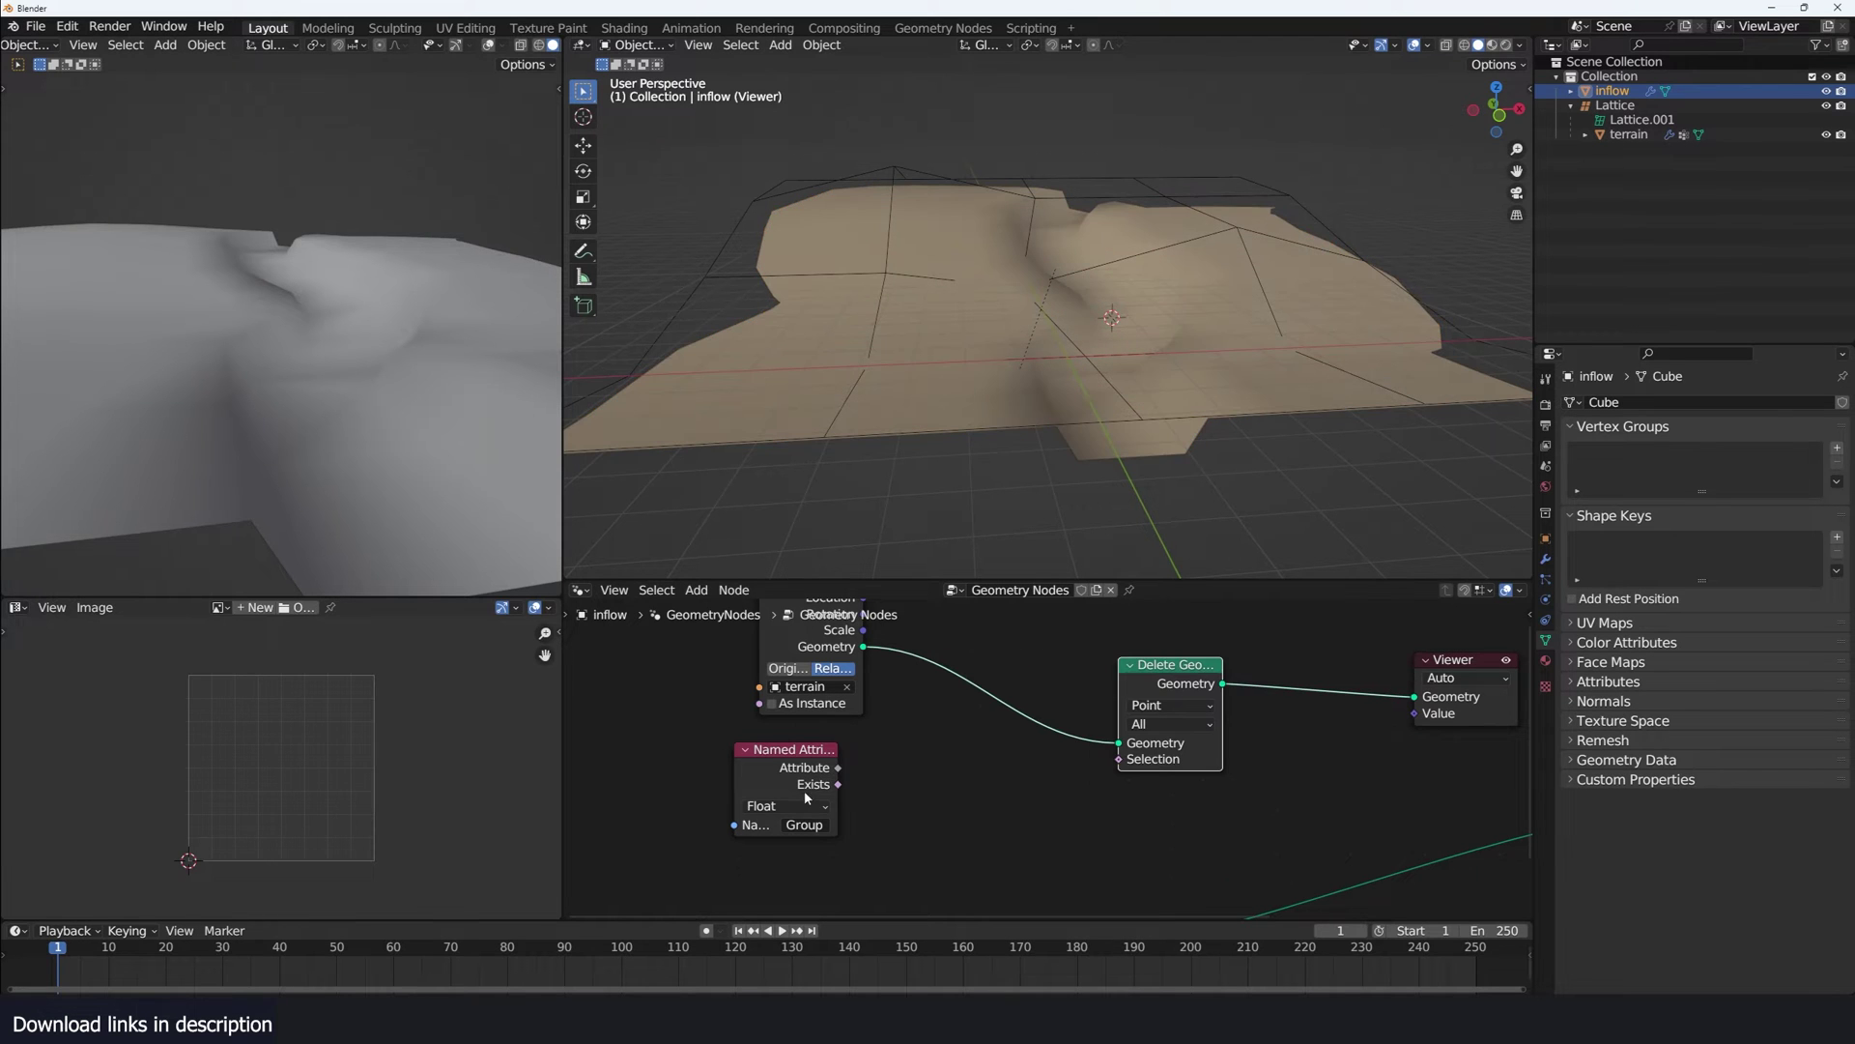
left_click_drag(837, 768, 1119, 759)
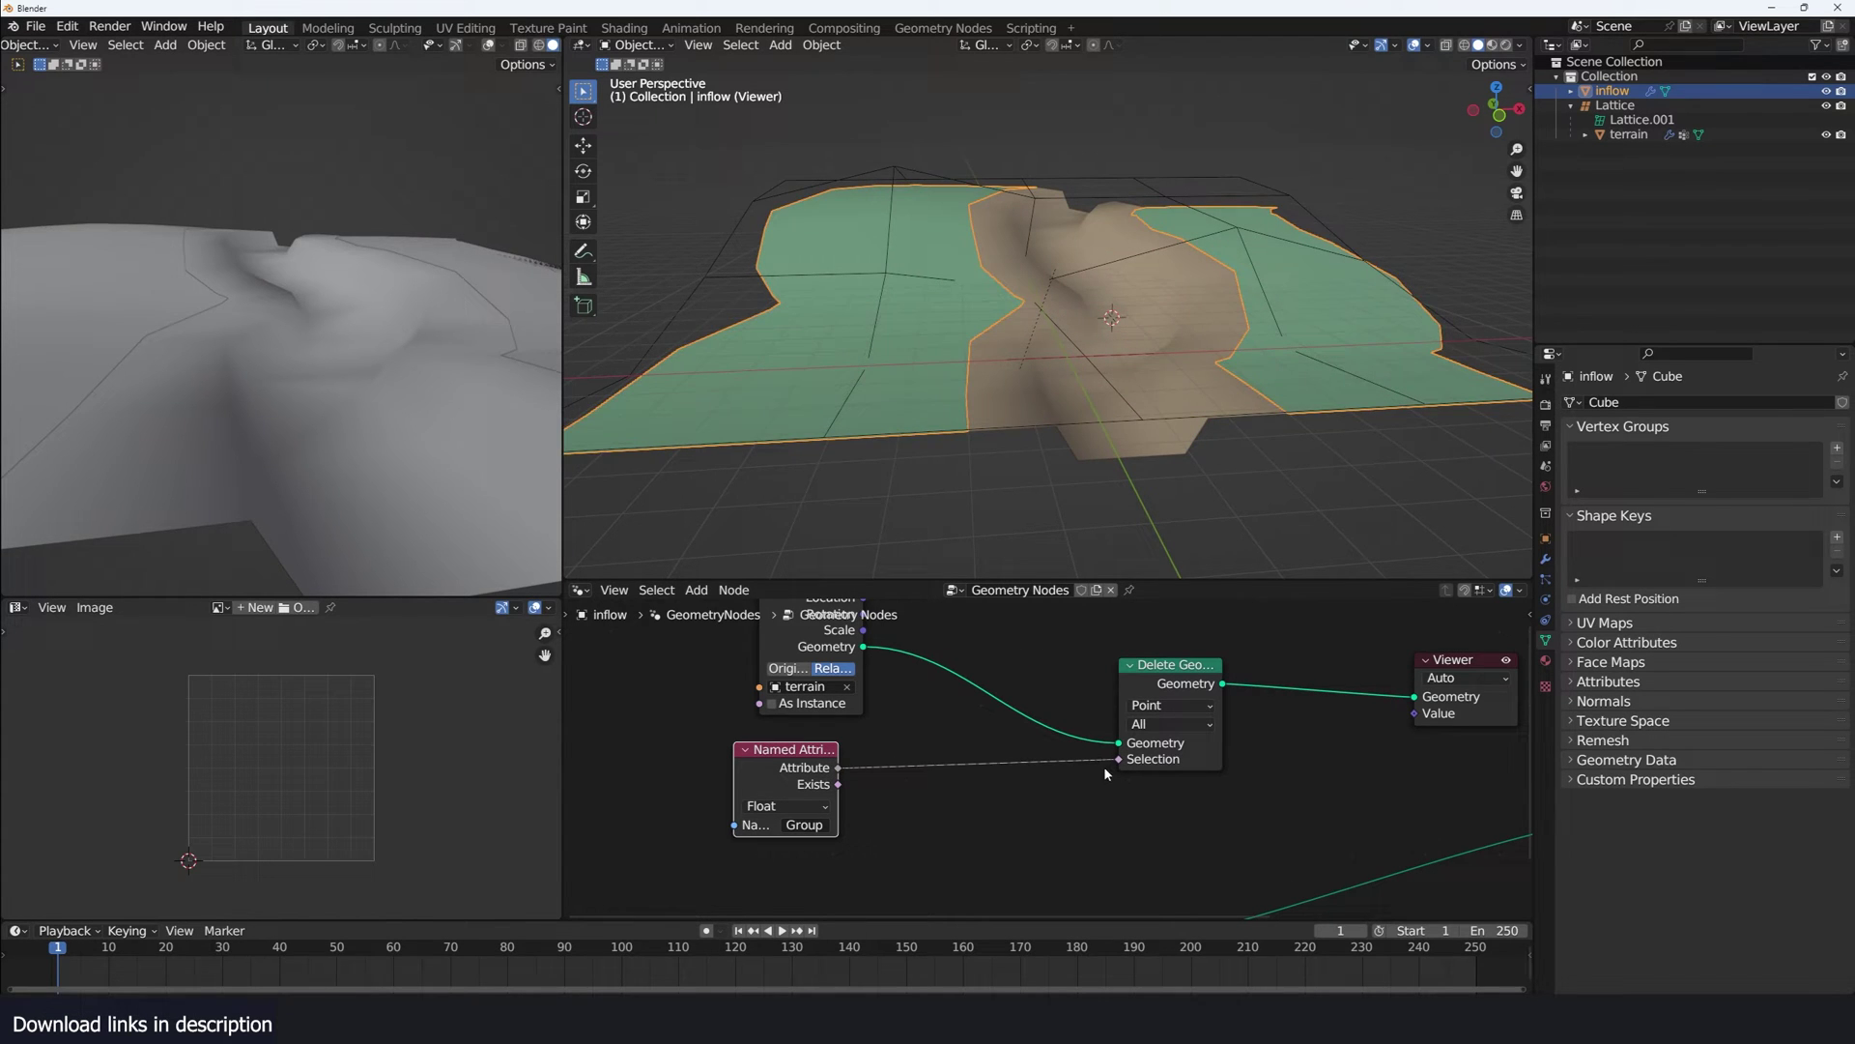
middle_click_drag(1144, 415, 1030, 348)
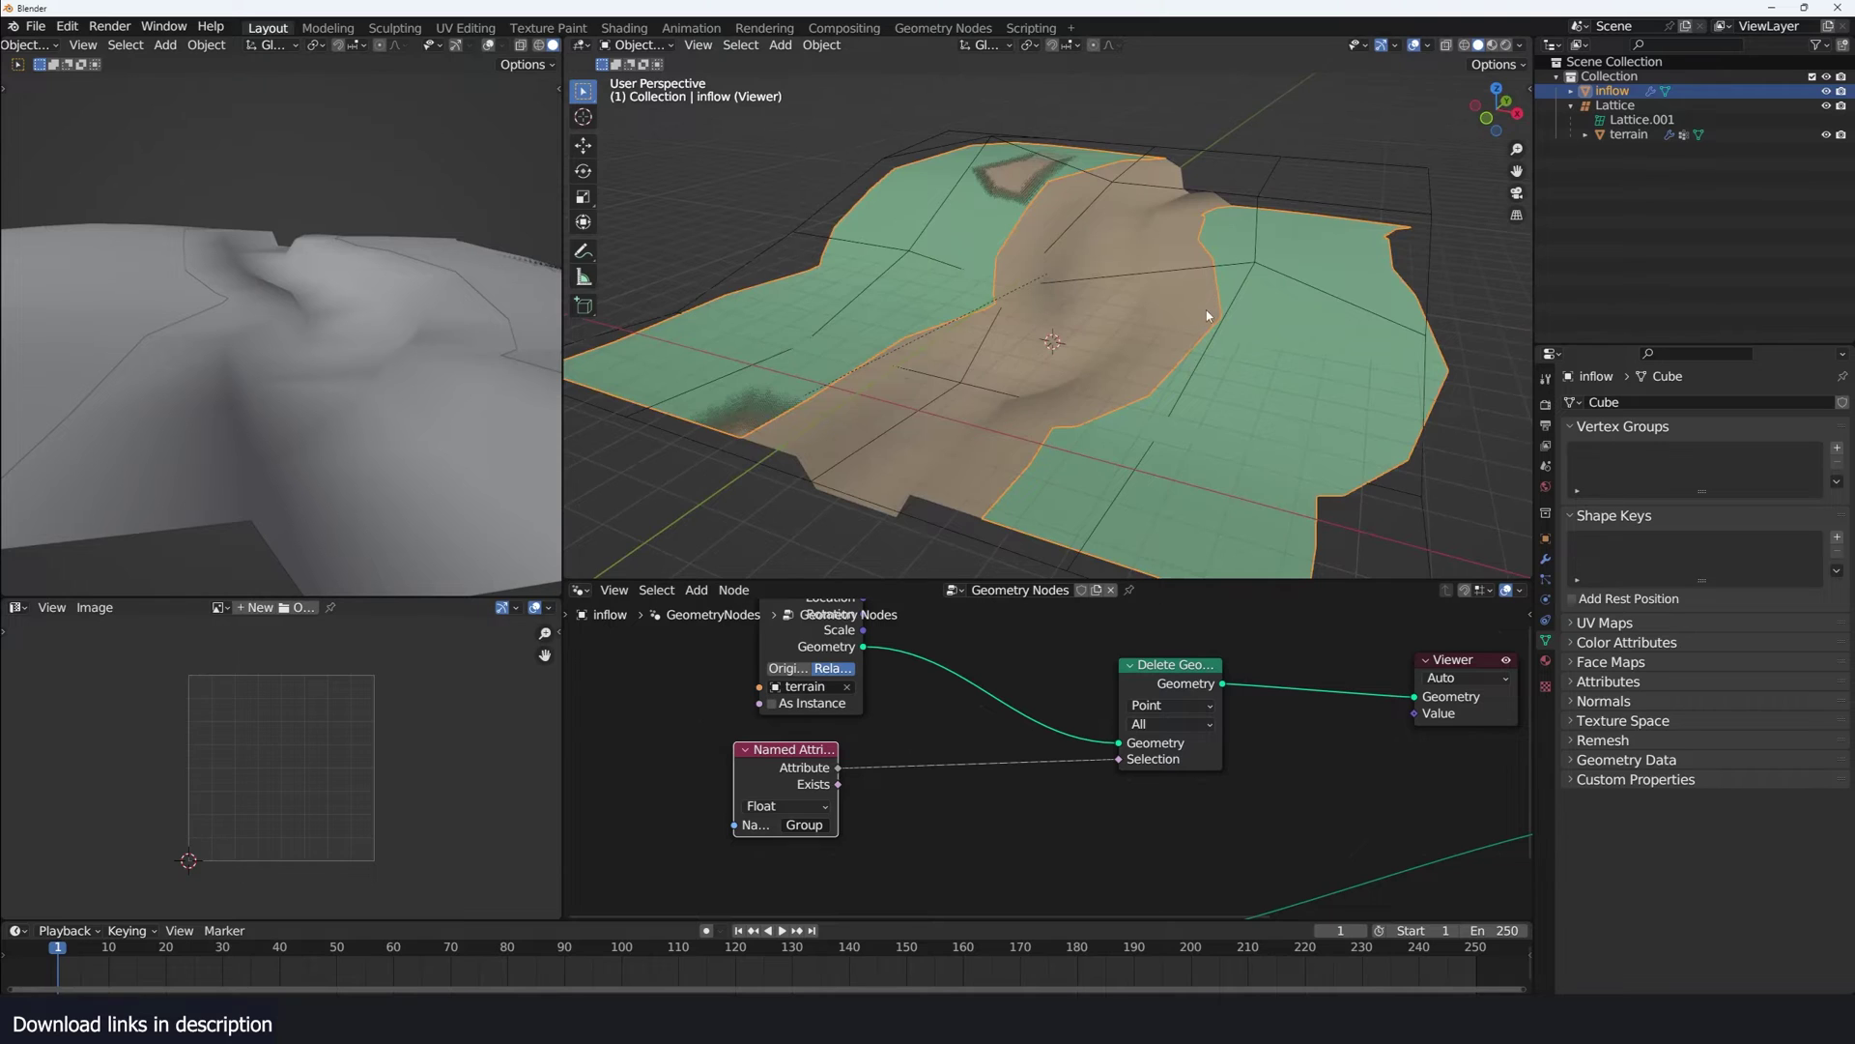
middle_click_drag(1207, 315, 1219, 302)
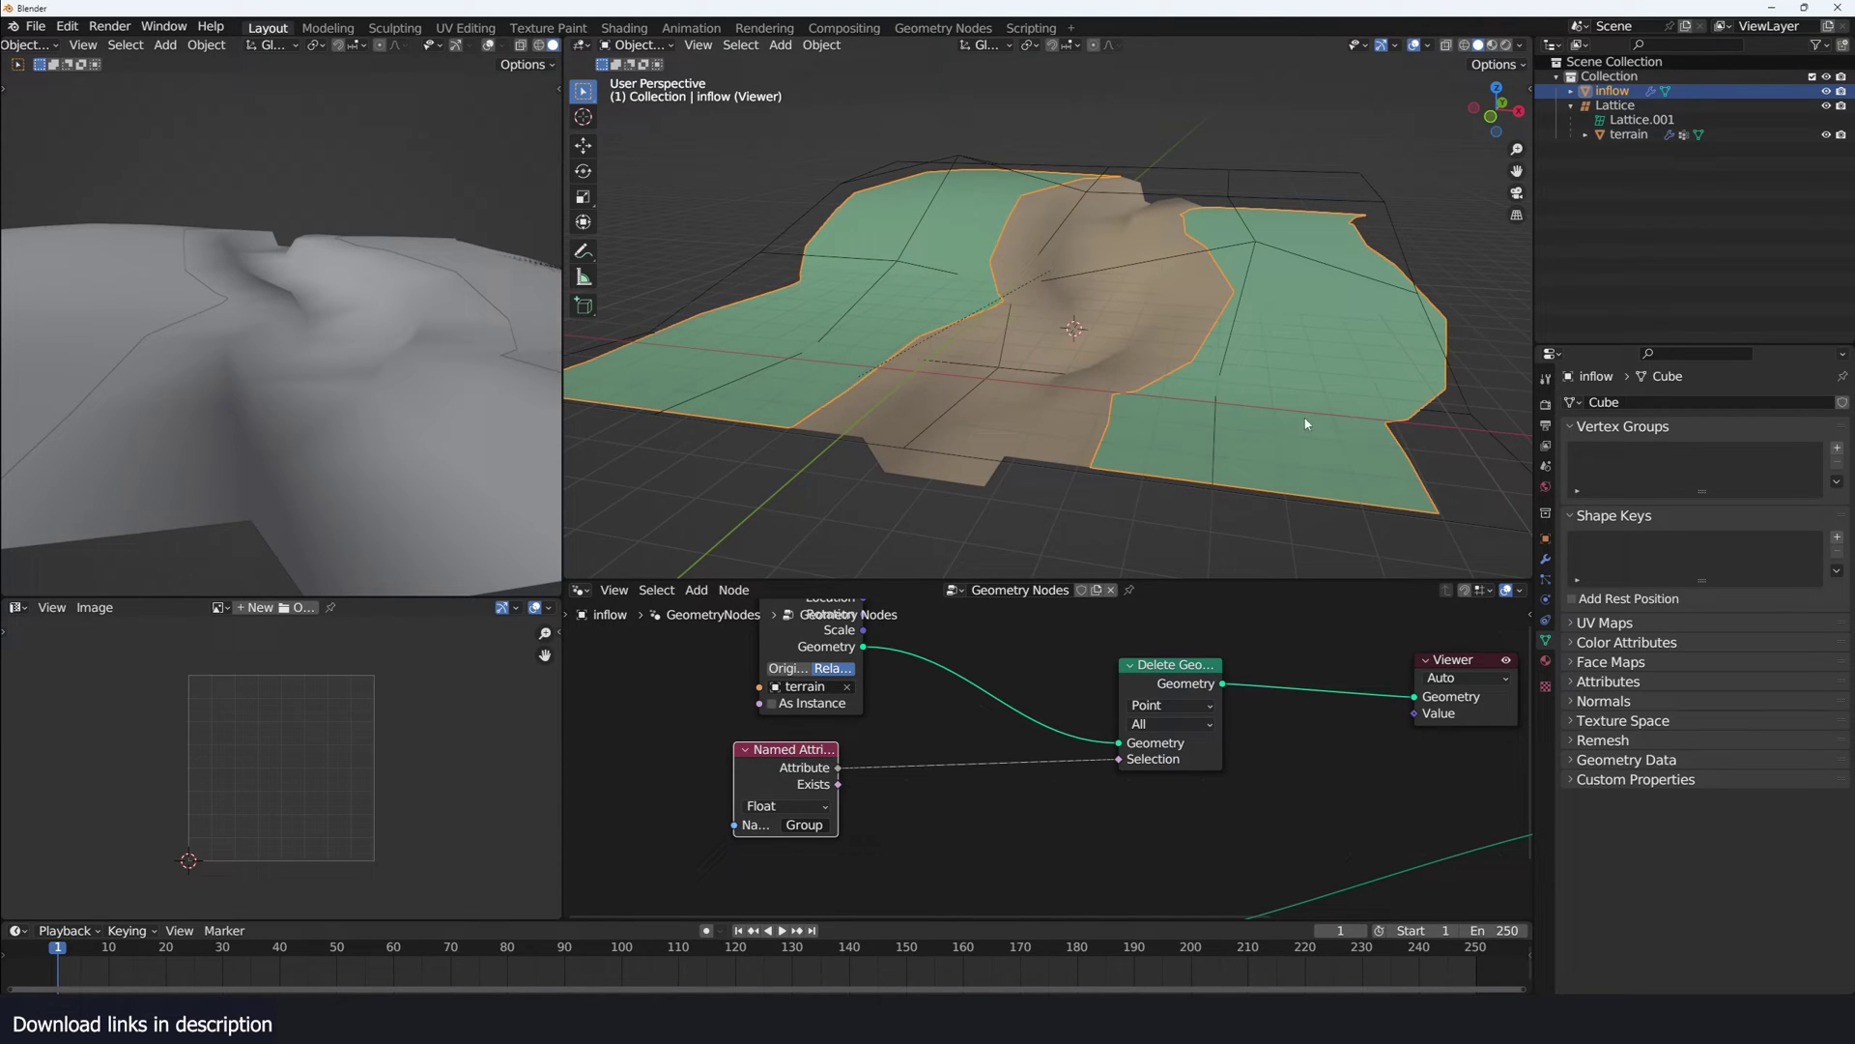
- Insert a Boolean Math node set to Not between the Named Attribute and the Delete Geometry node's Selection
middle_click_drag(943, 711, 1028, 678)
key("shift+a")
left_click(1027, 677)
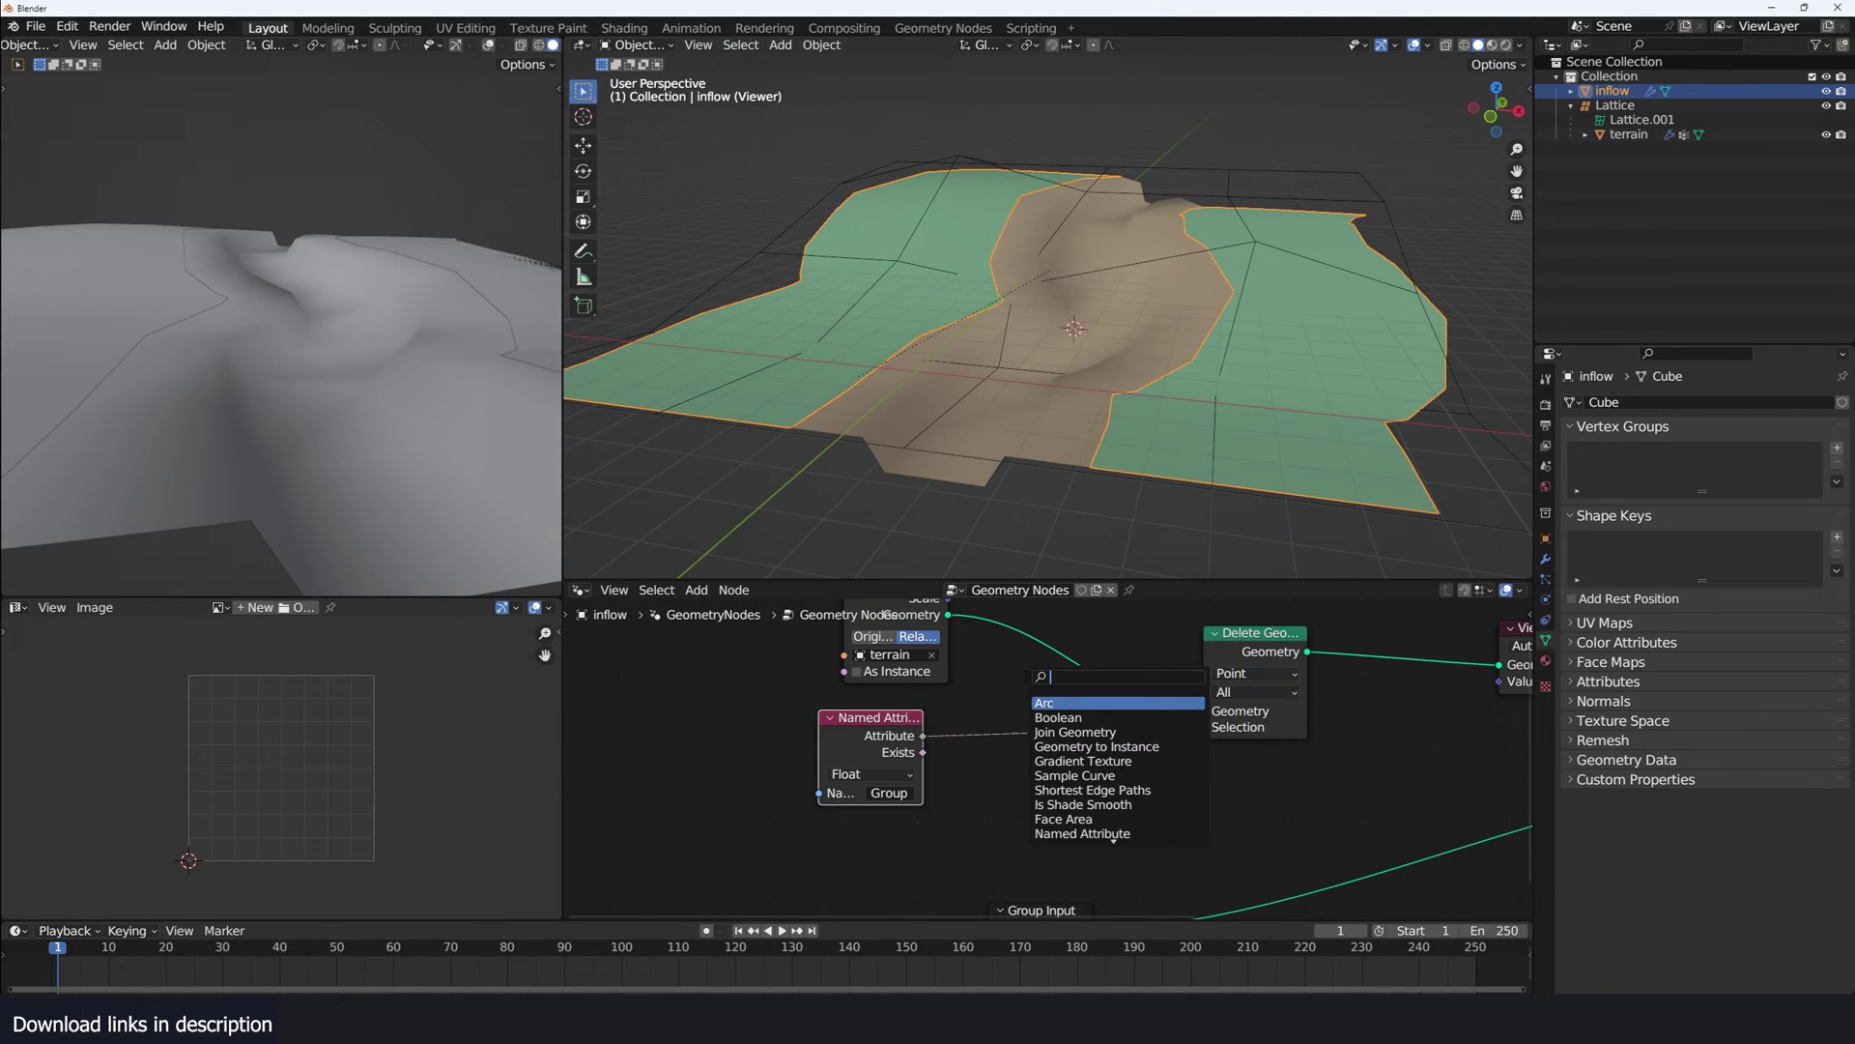
type("boo")
left_click(1040, 718)
left_click(1023, 719)
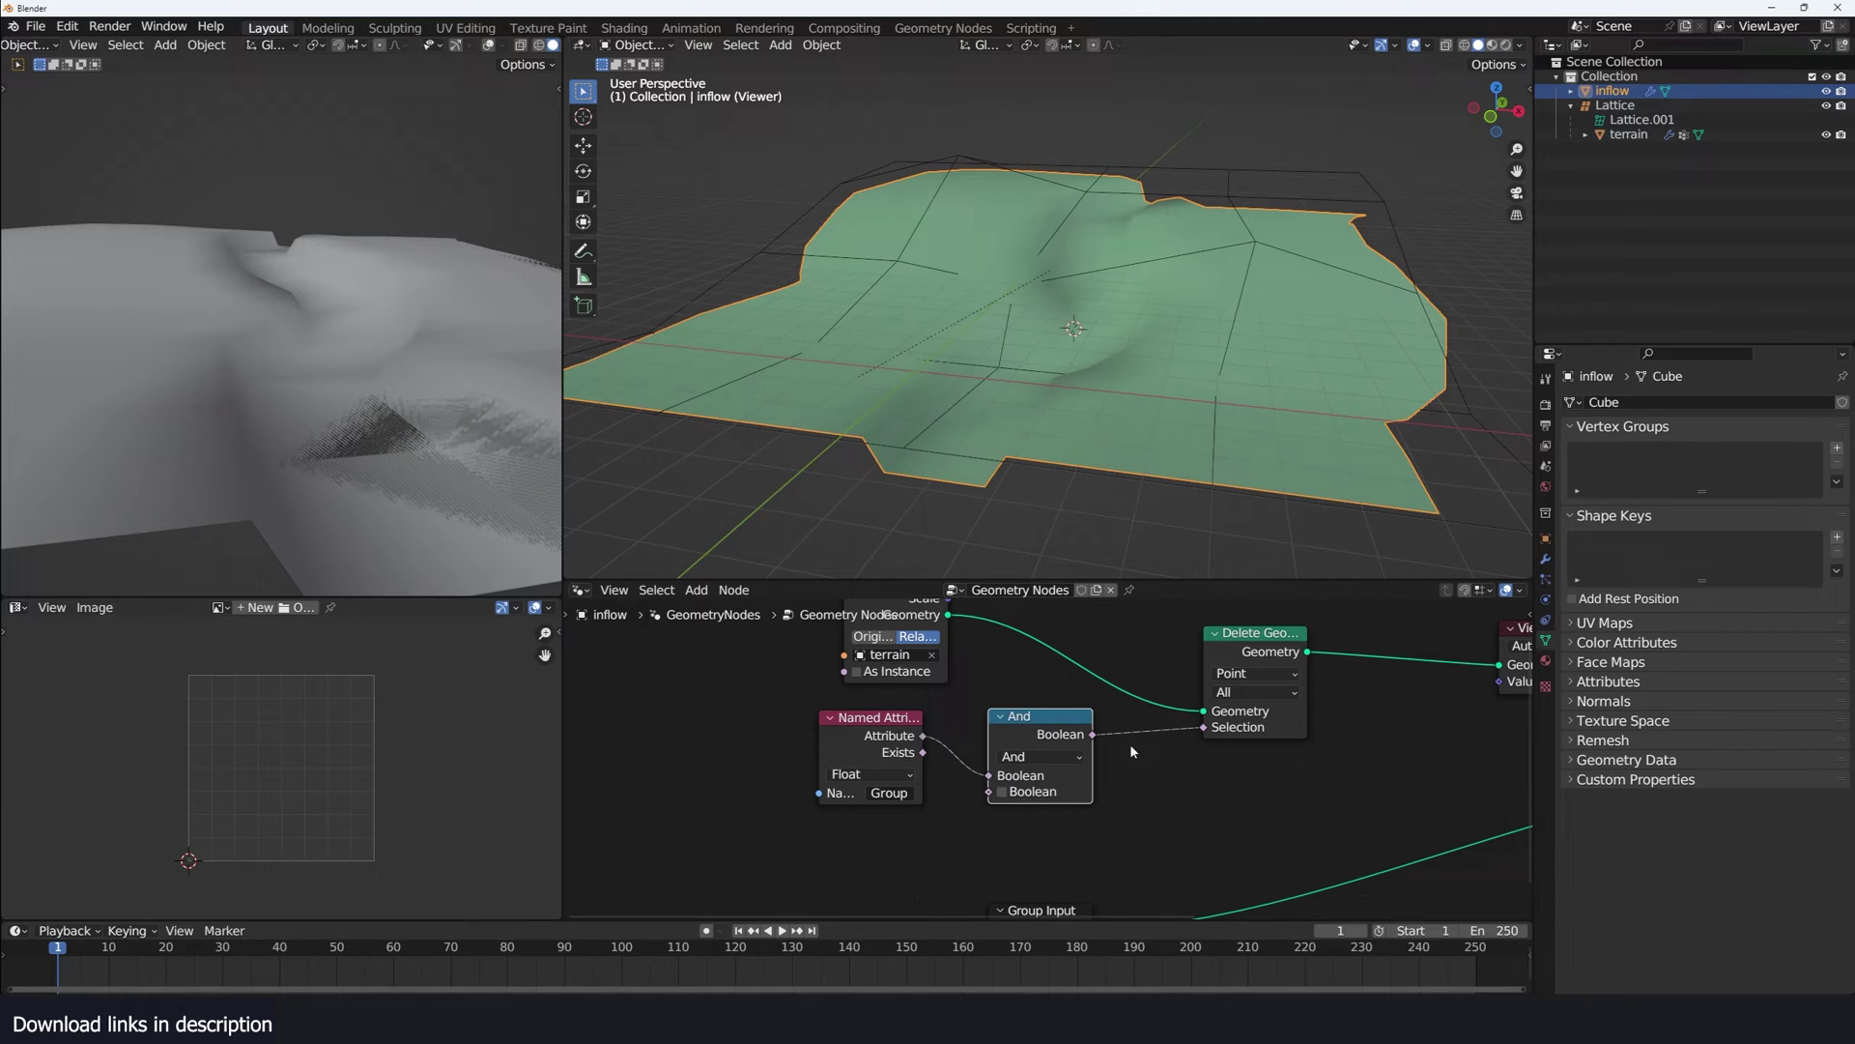
left_click(1030, 759)
left_click(1031, 810)
middle_click_drag(1174, 549, 1002, 348)
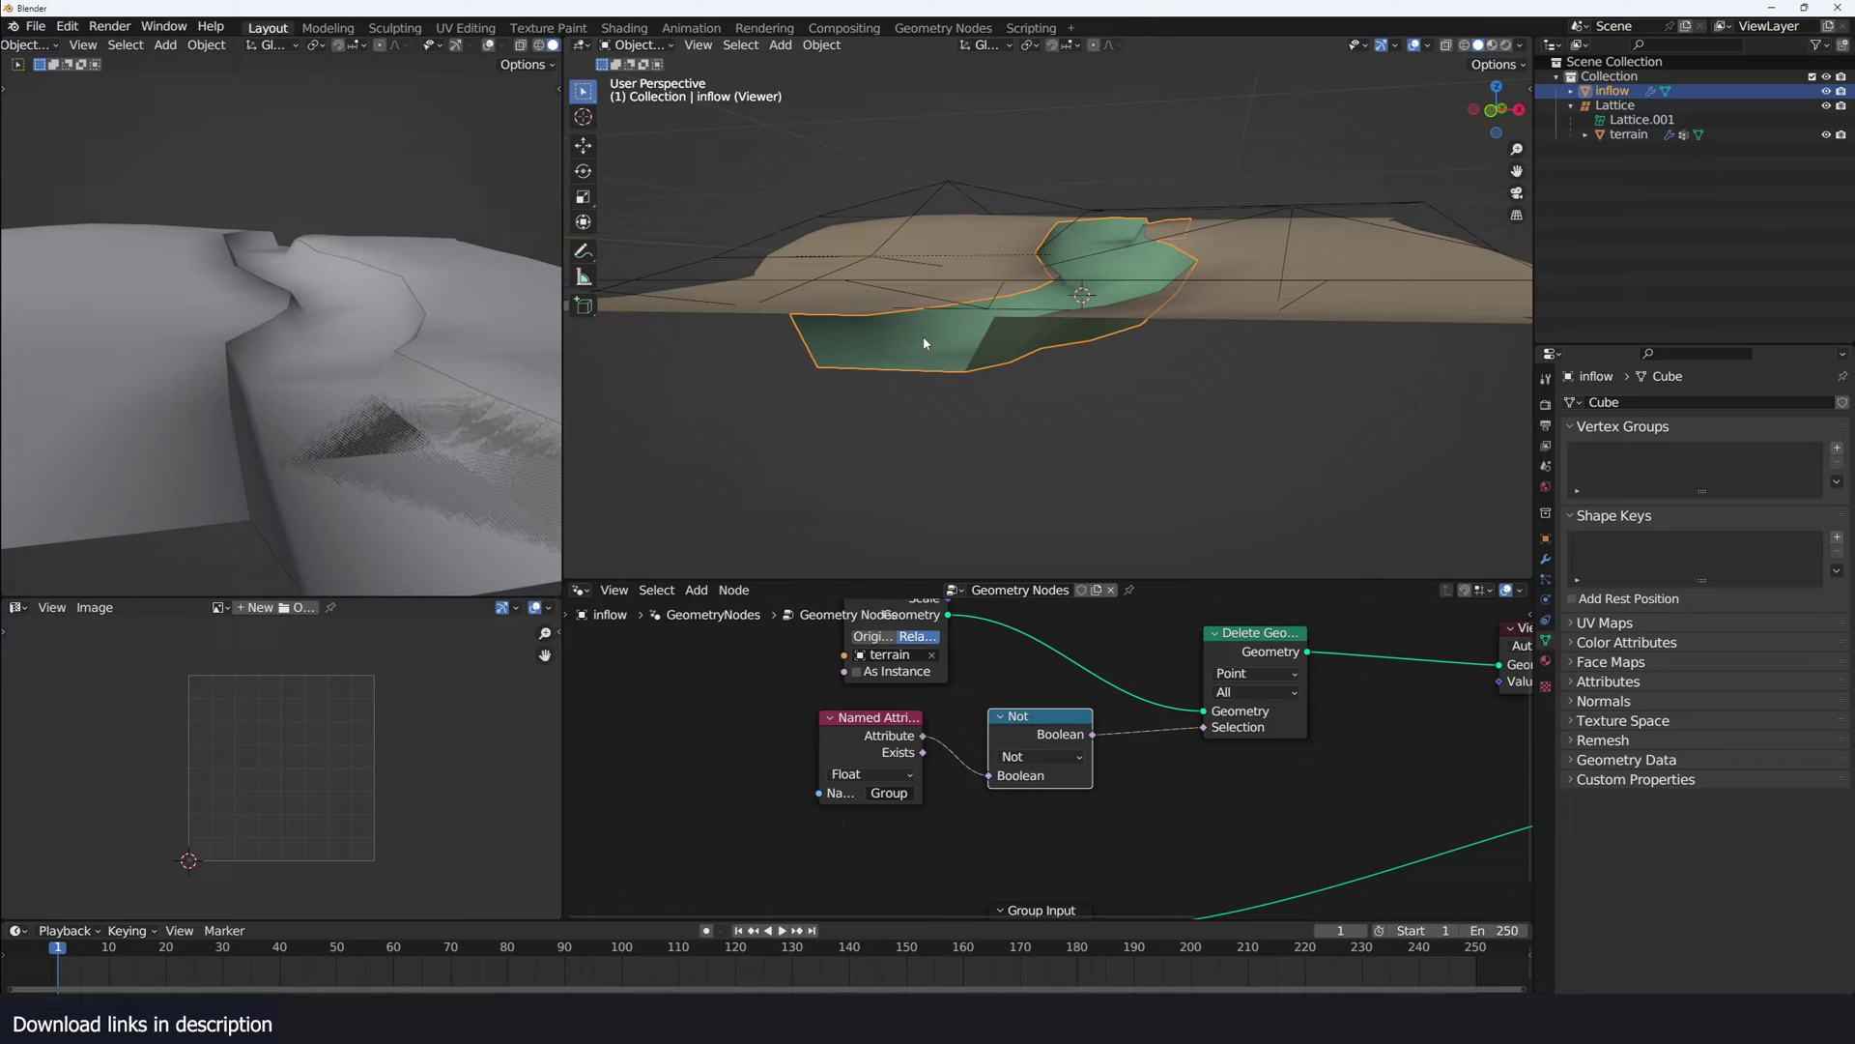
- Make room before the Viewer and insert a Set Position node between Delete Geometry and the Viewer
middle_click_drag(1156, 647, 850, 641)
middle_click_drag(1071, 676, 936, 697)
left_click_drag(1086, 701, 1329, 701)
key("shift+a")
left_click(1128, 663)
type("set")
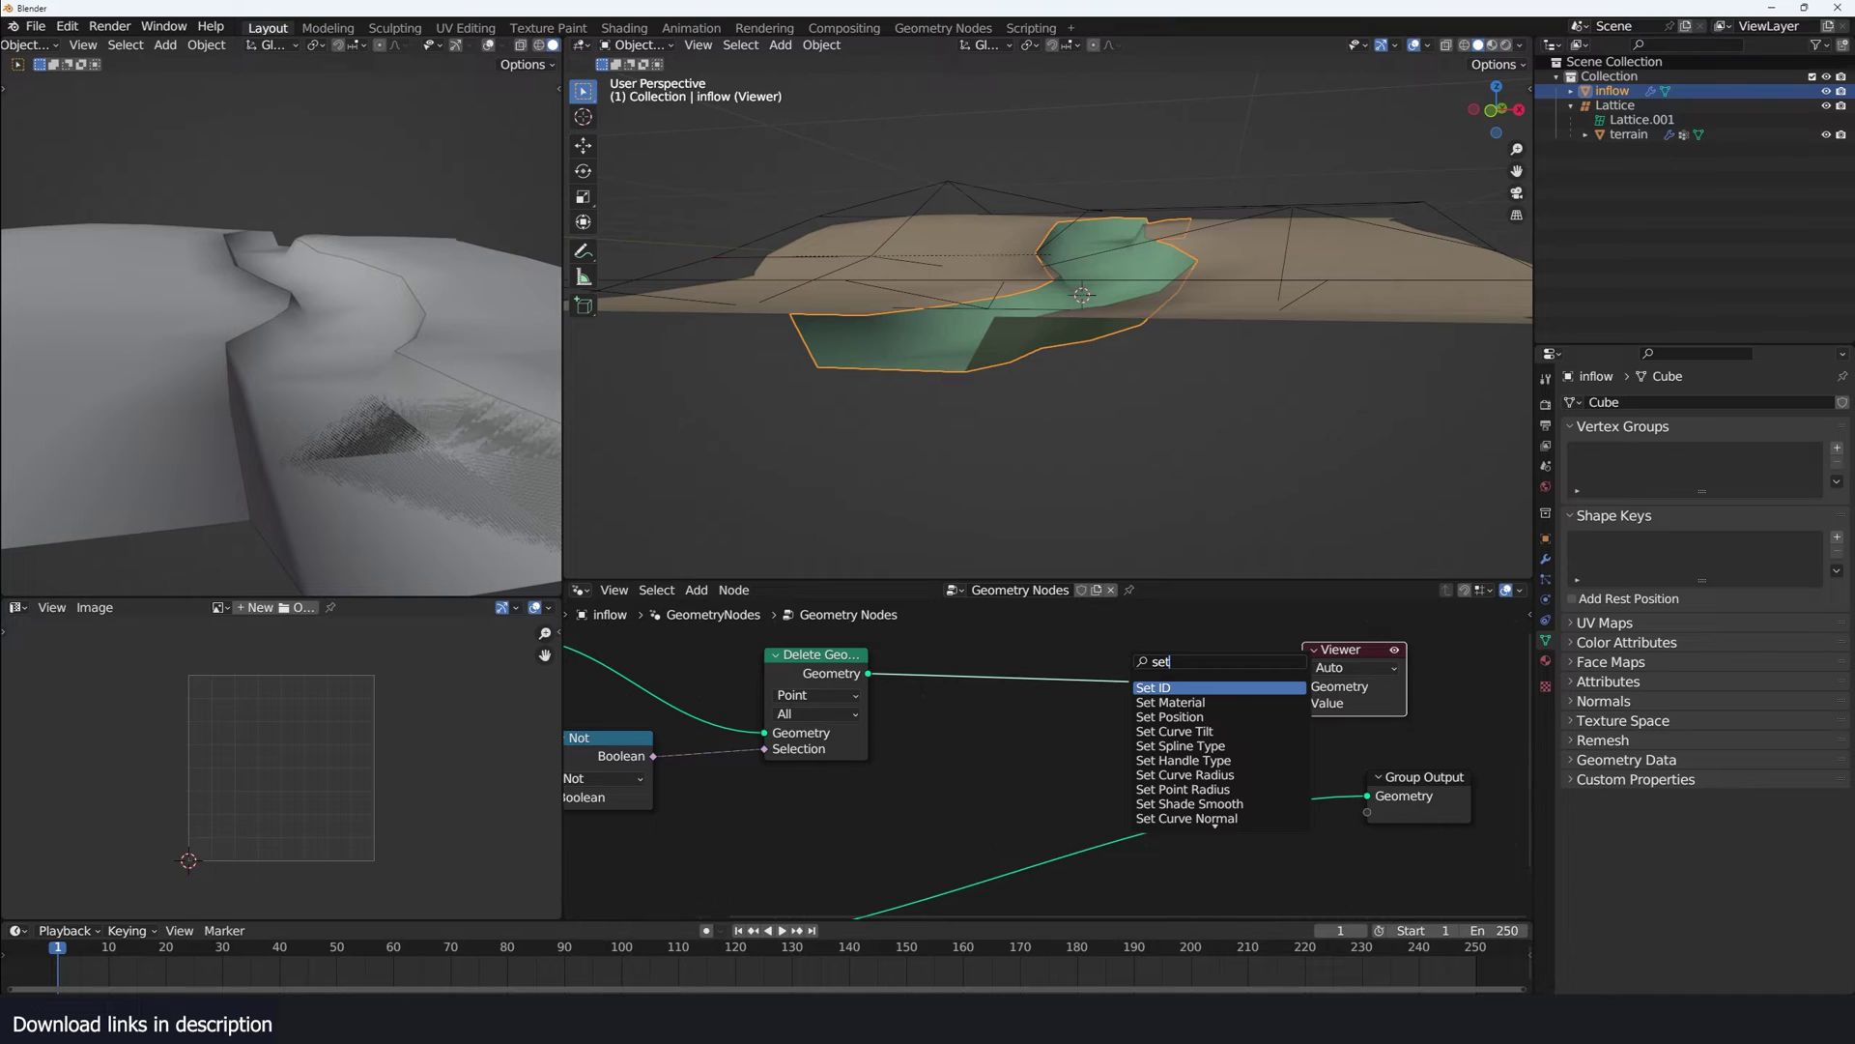
- Add a Normal node and connect its output to the Offset of Set Position
key("shift+a")
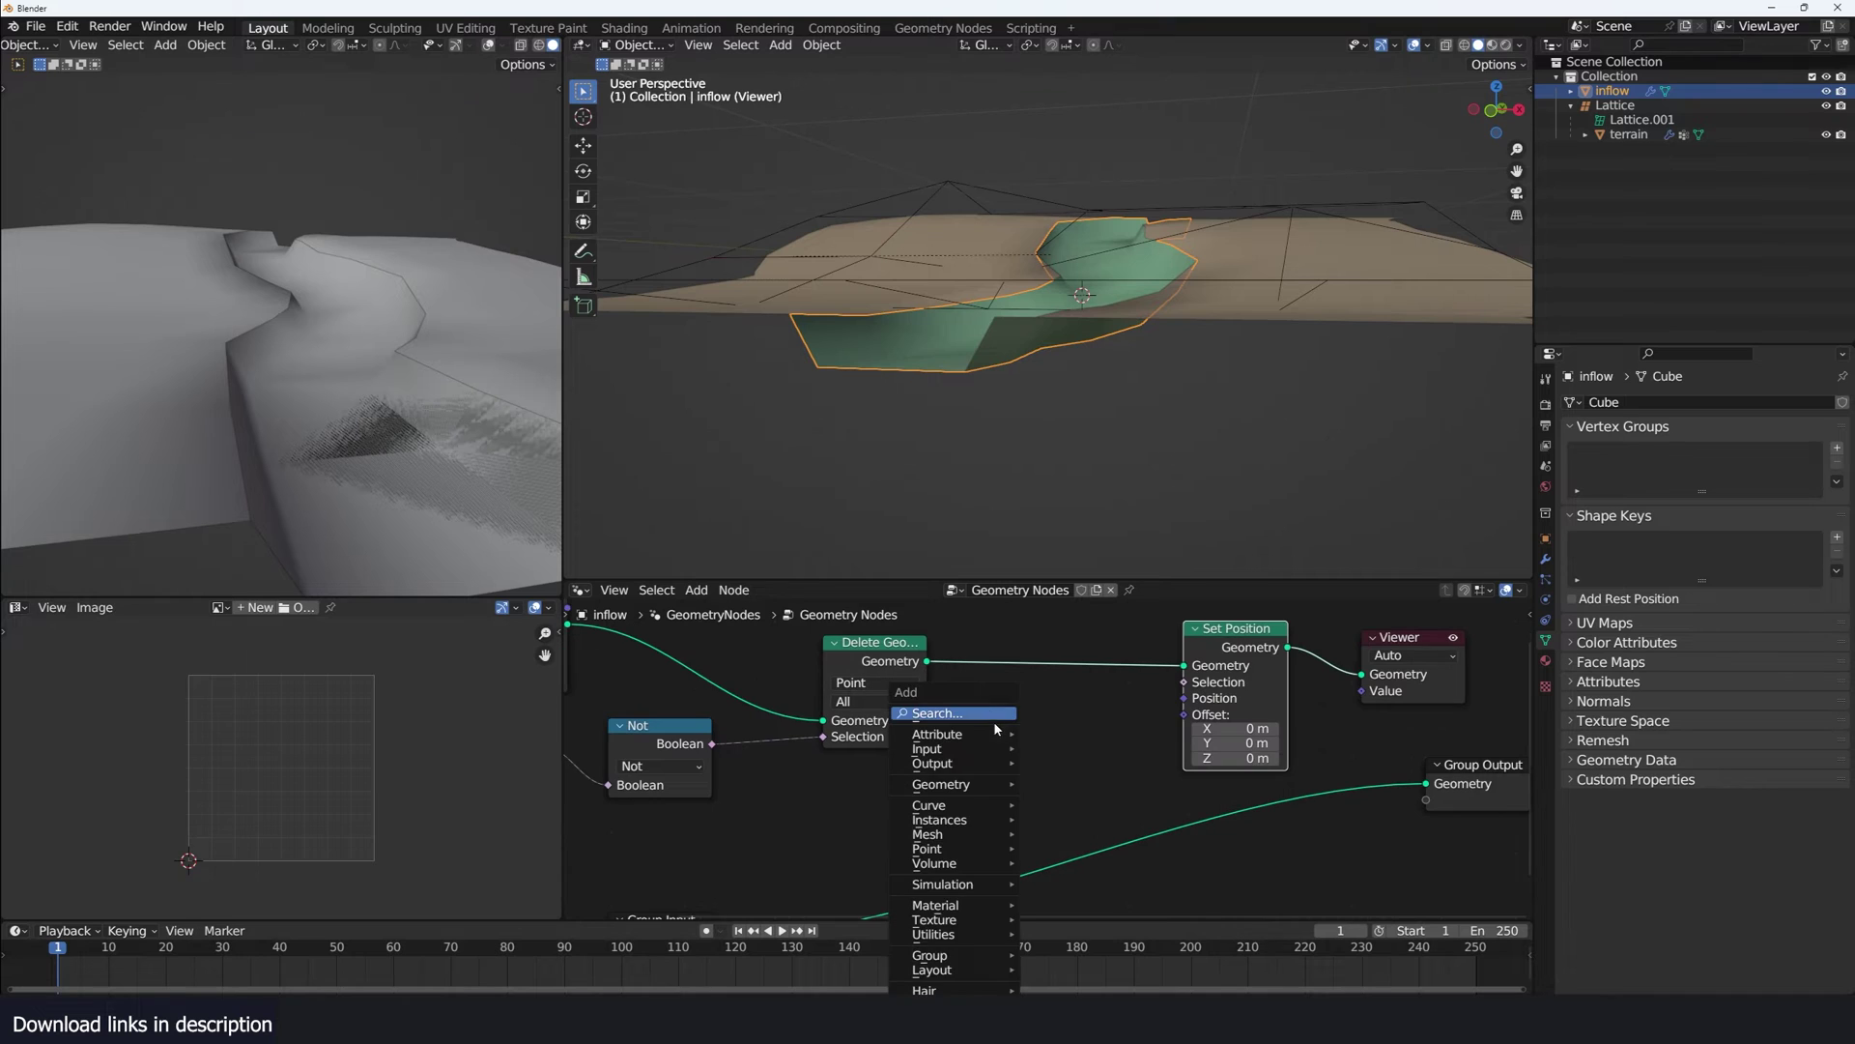
left_click(995, 720)
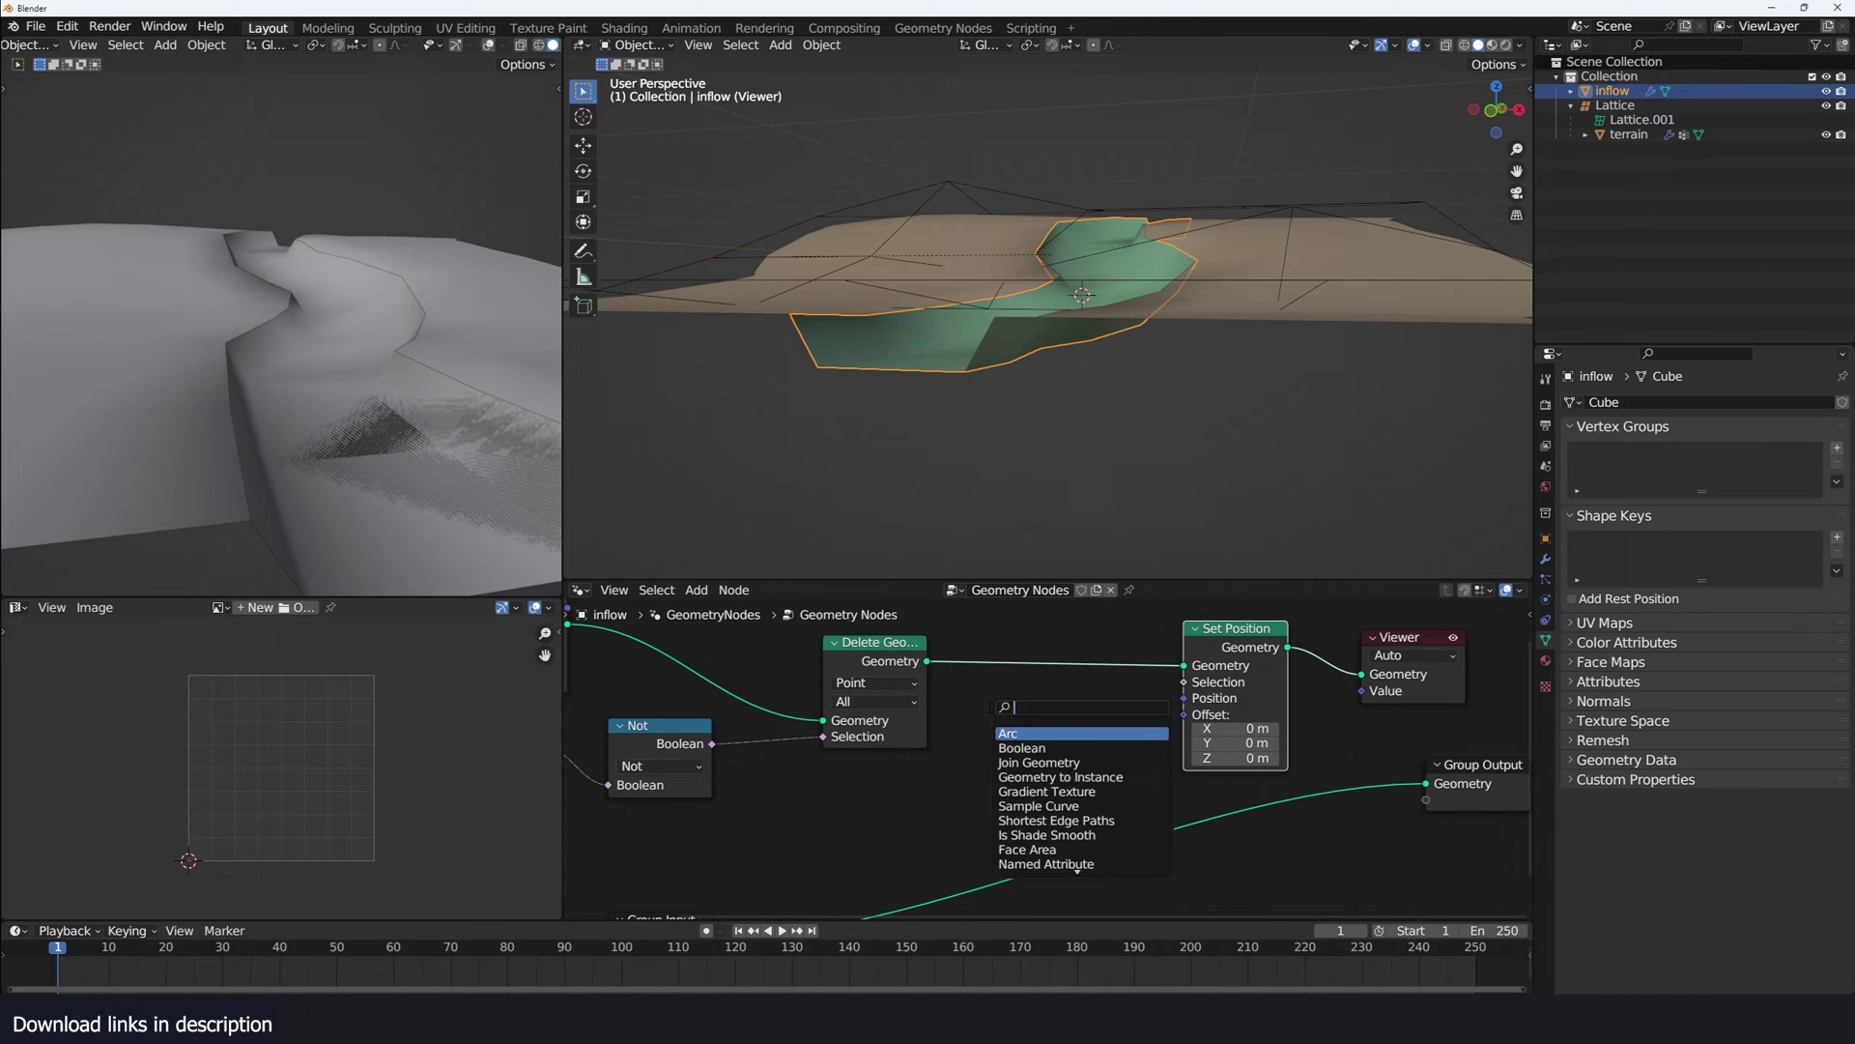
type("norm")
key("Return")
left_click(896, 807)
left_click_drag(957, 793, 1184, 714)
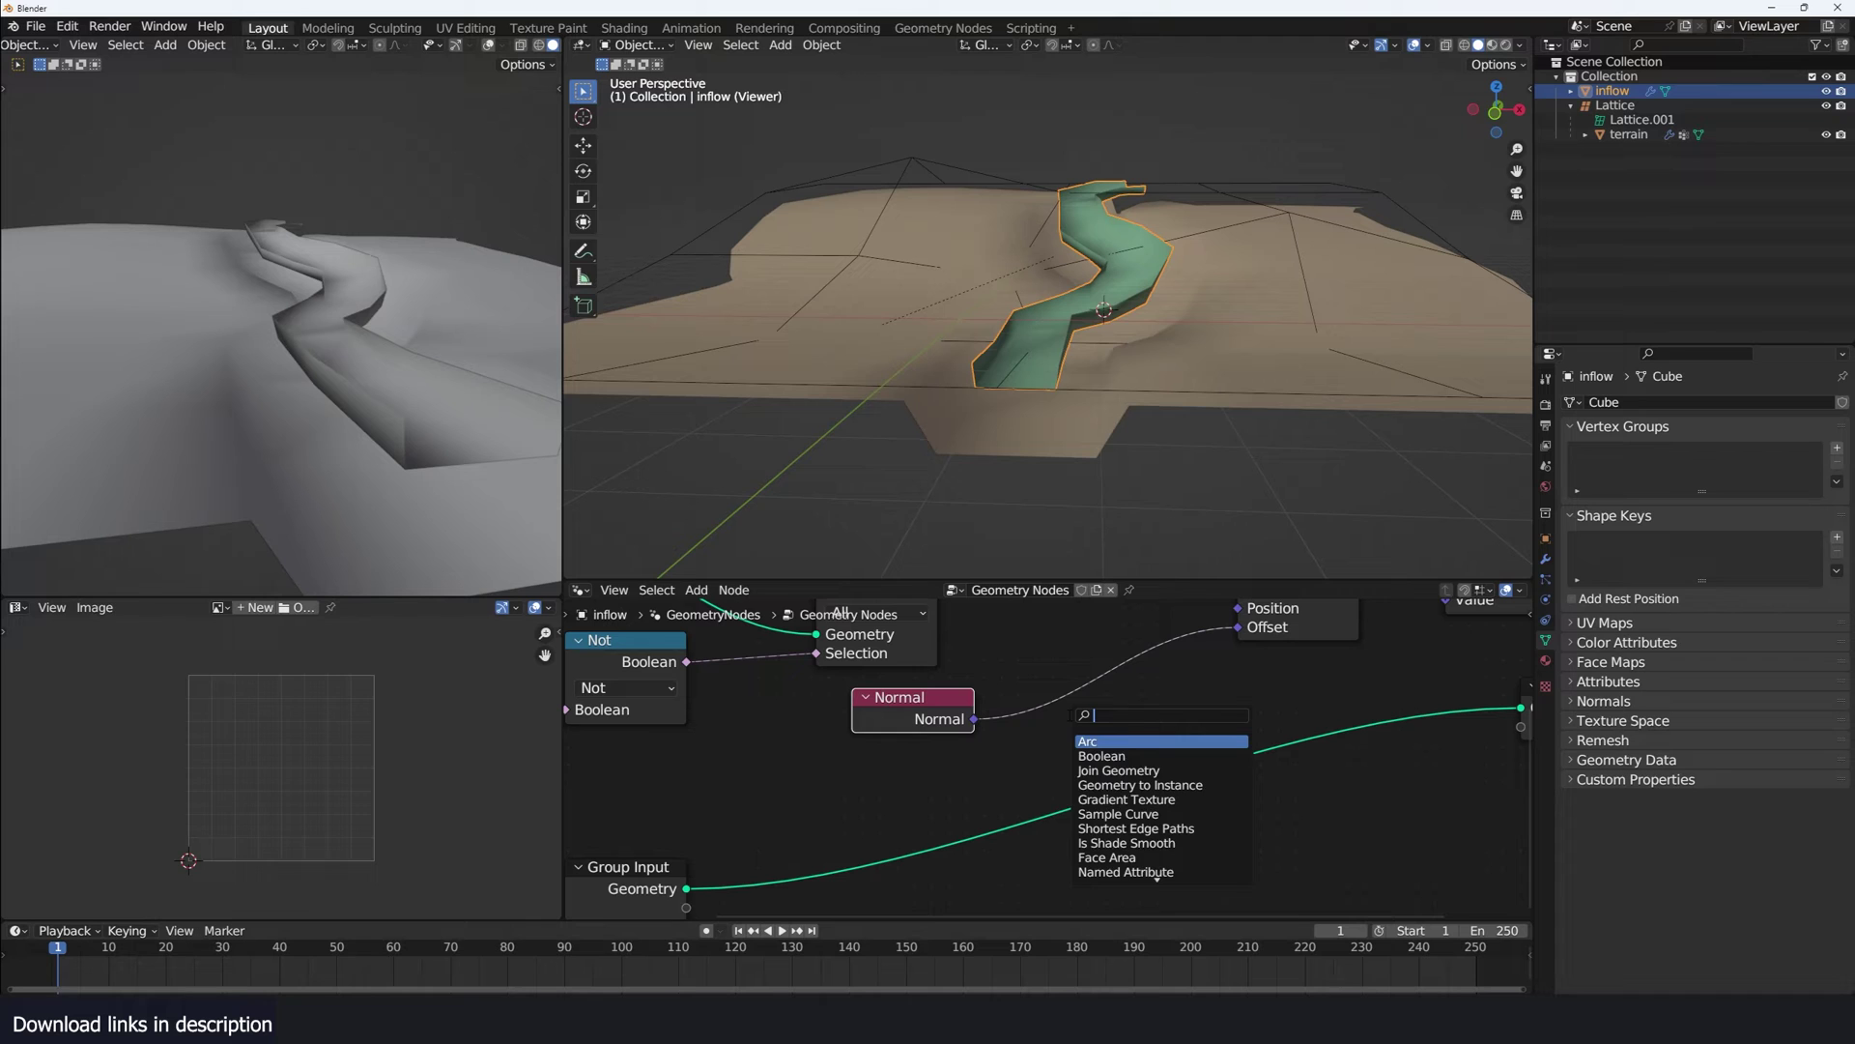
- Insert a Vector Math node set to Scale between Normal and the Set Position Offset, with a scale of 0.050
type("add")
key("Return")
left_click(1077, 716)
left_click(1077, 716)
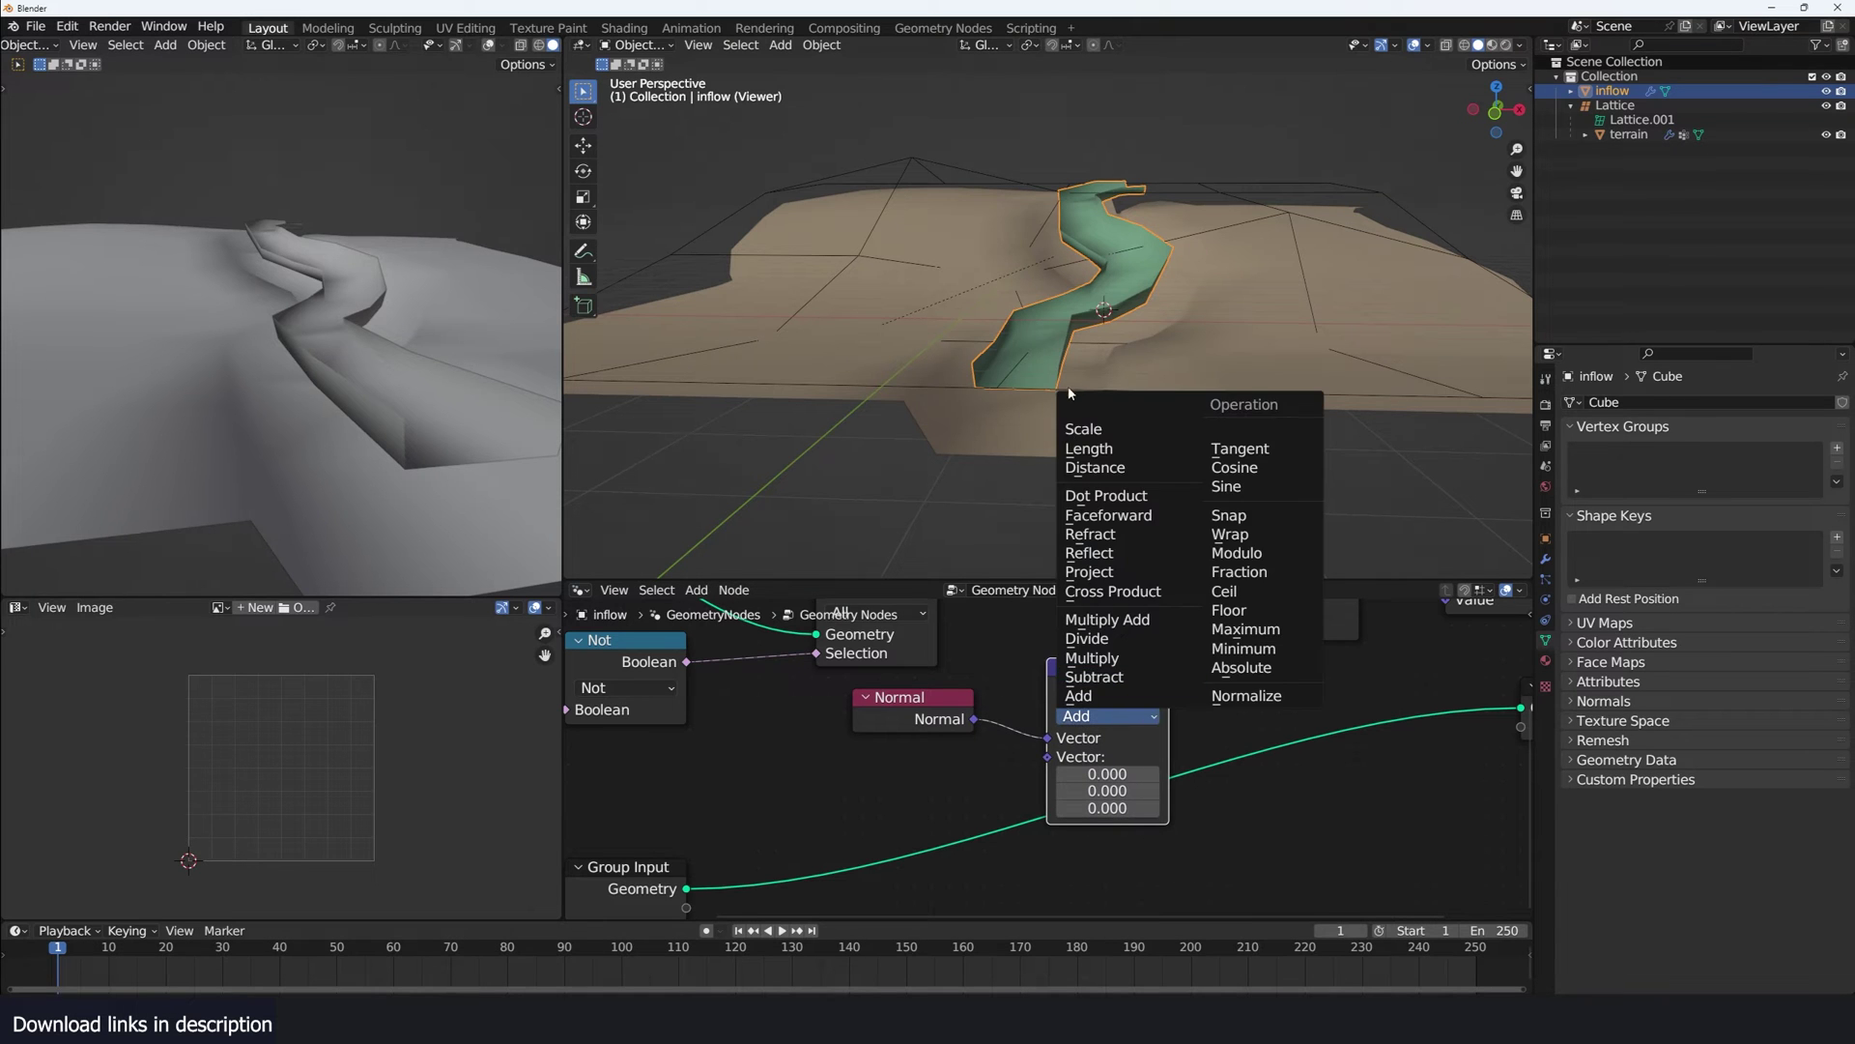
left_click(1080, 429)
left_click_drag(1095, 757, 1016, 756)
- Reselect the inflow cube and connect the Set Position geometry to the Group Output
middle_click_drag(1208, 406, 1297, 320)
left_click(1293, 298)
left_click(1268, 289)
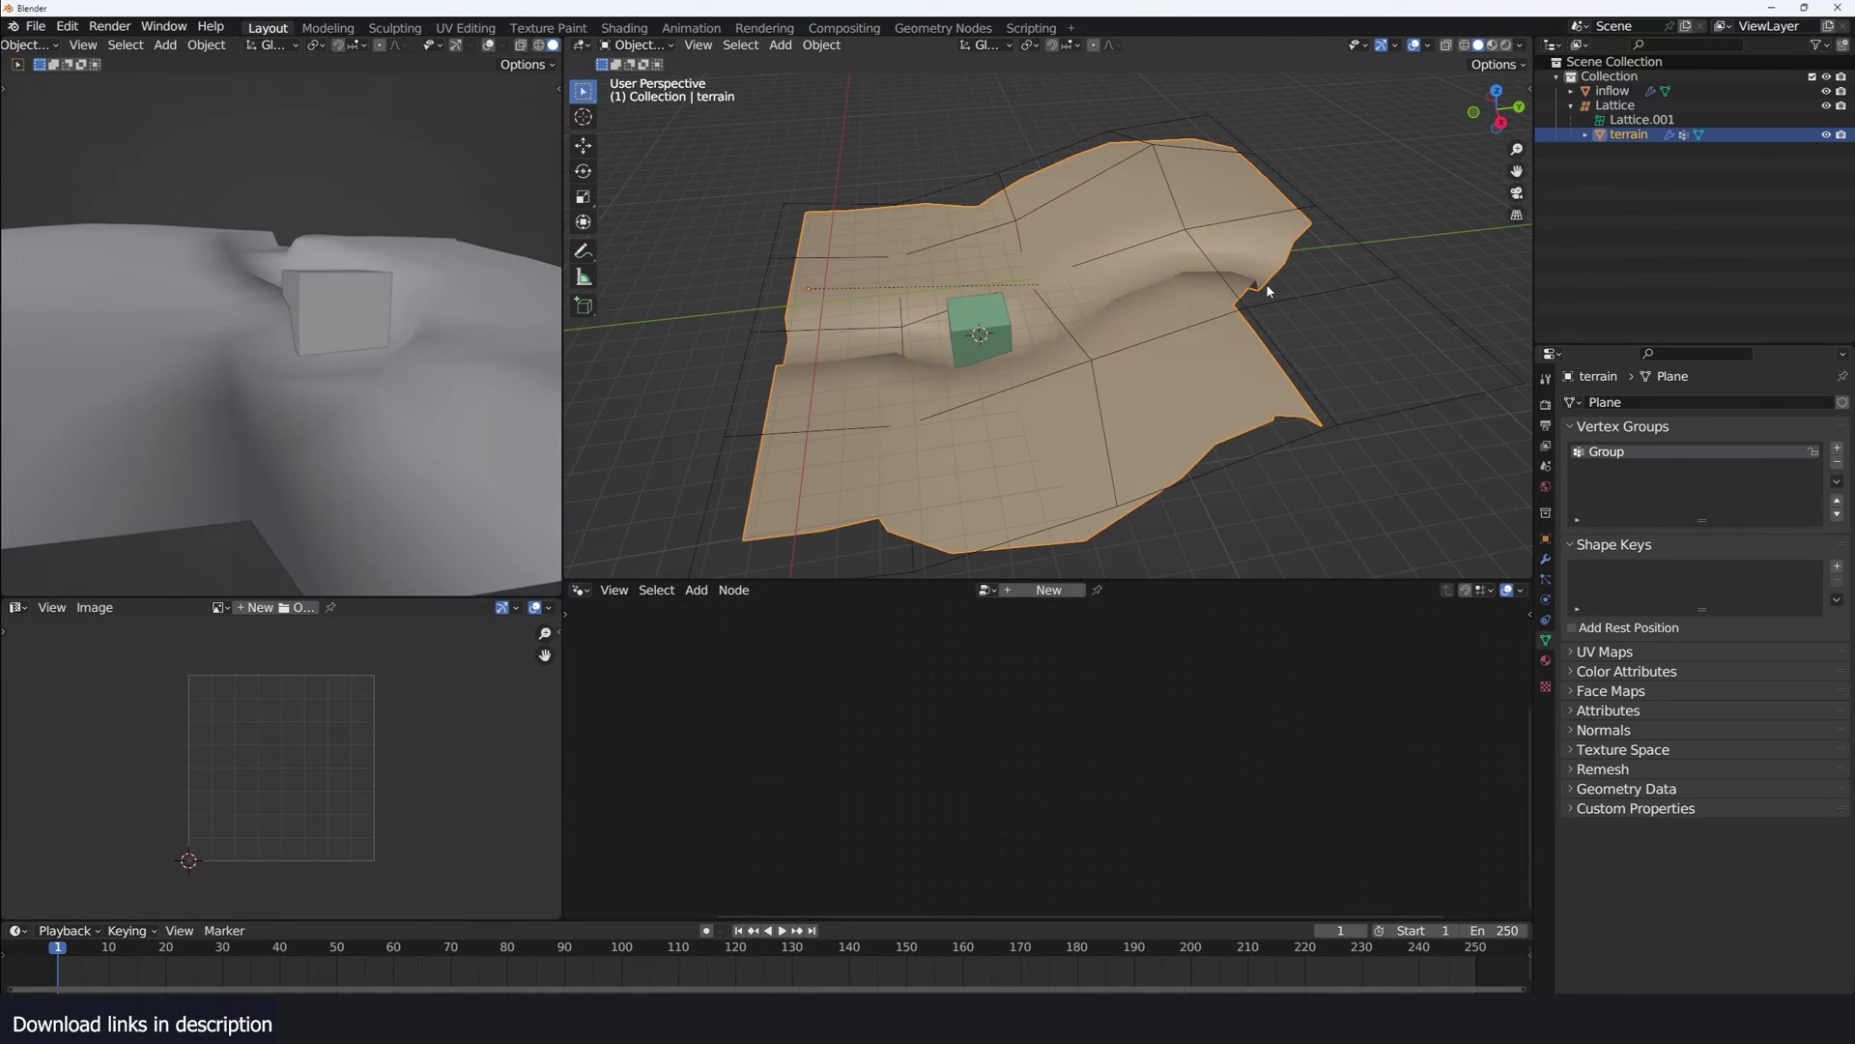
key("KP_7")
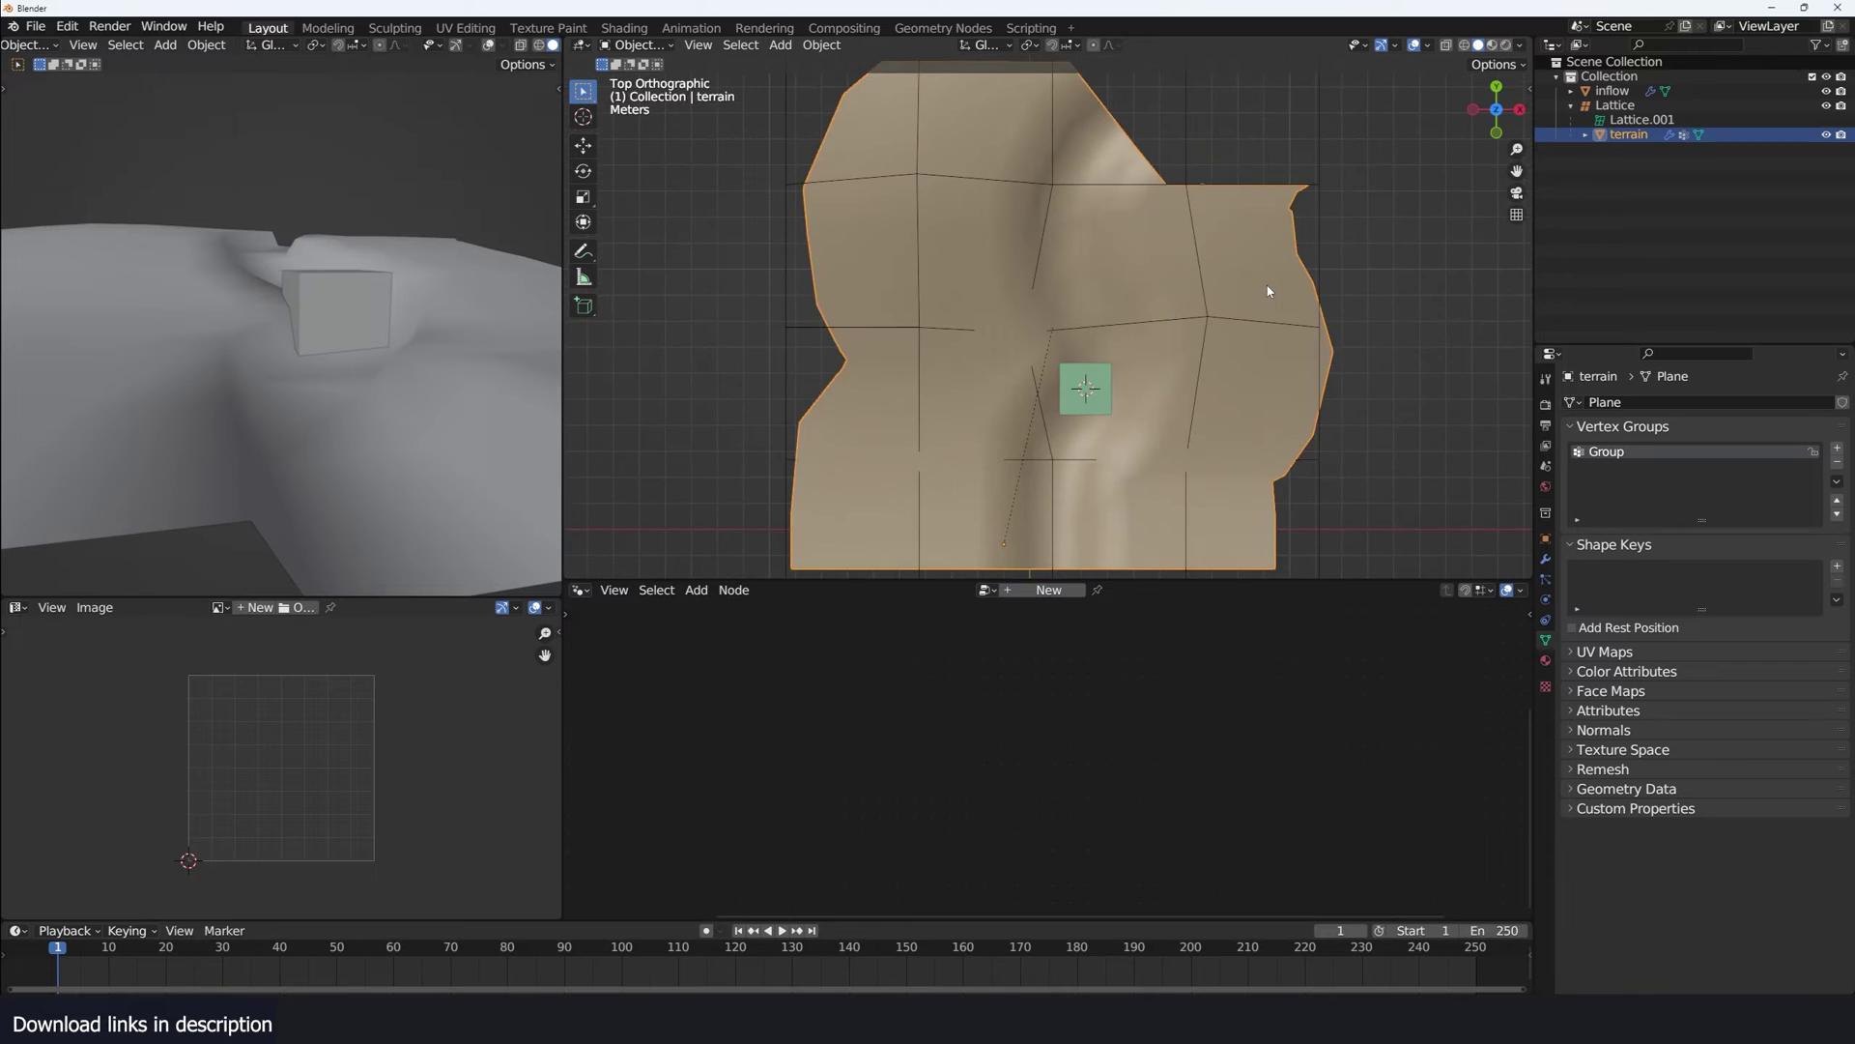
left_click(1075, 399)
scroll(1073, 749, "down", 6)
middle_click_drag(1242, 813, 1002, 870)
scroll(1042, 744, "up", 4)
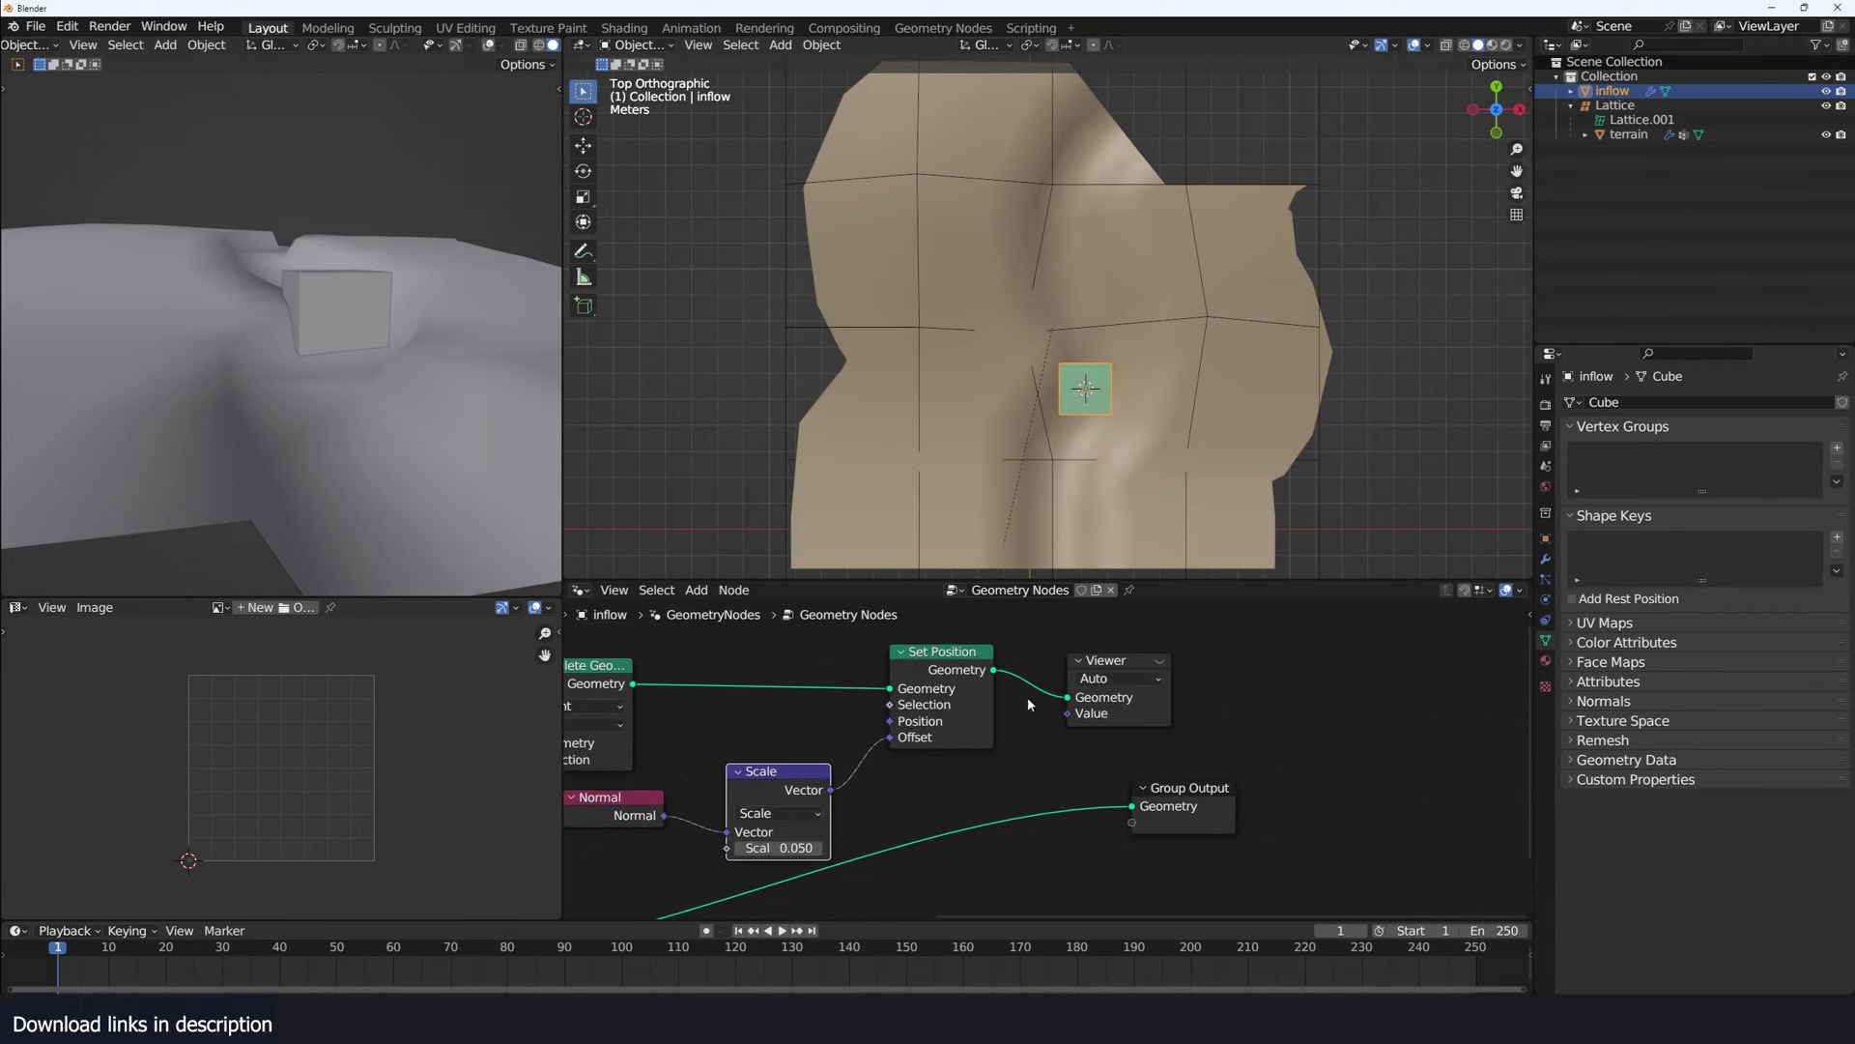
left_click_drag(998, 672, 1132, 806)
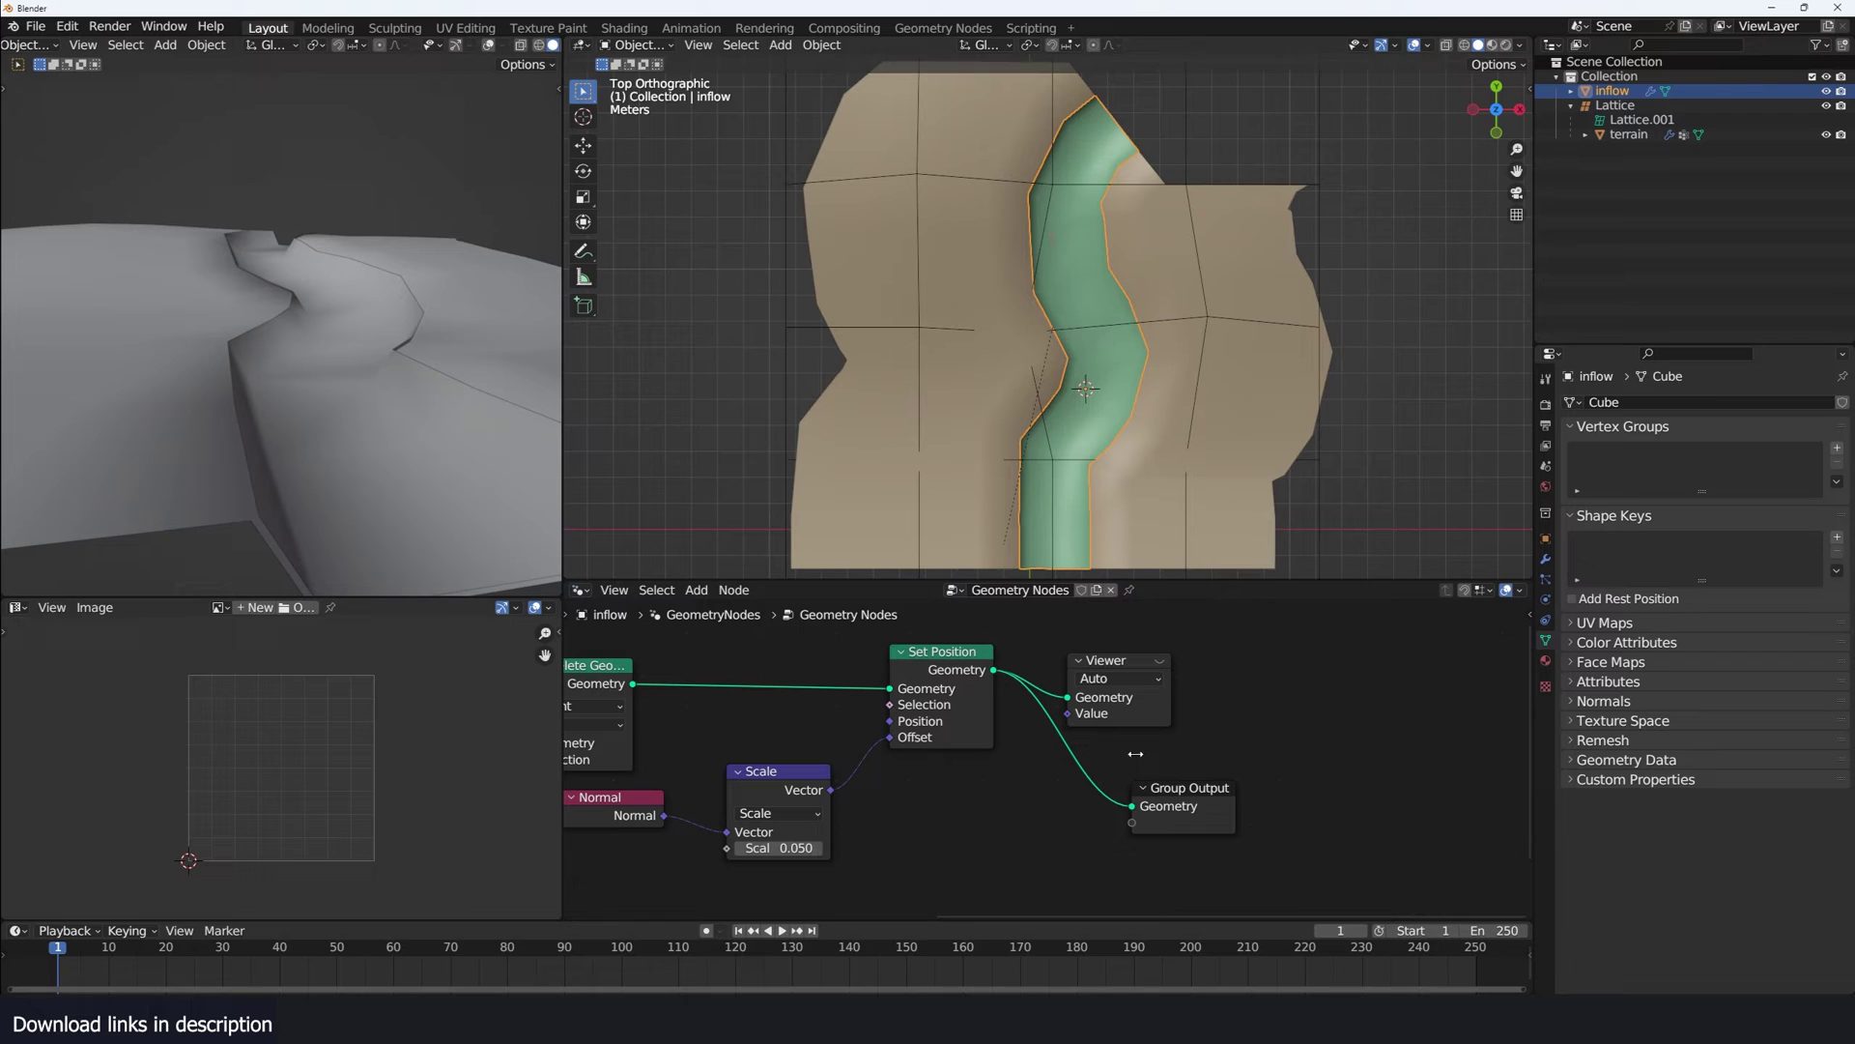
- Extrude the terrain's front boundary edge loop outward in top view to lengthen the terrain and its riverbed
middle_click_drag(1024, 319, 1106, 362)
left_click(1151, 374)
key("KP_7")
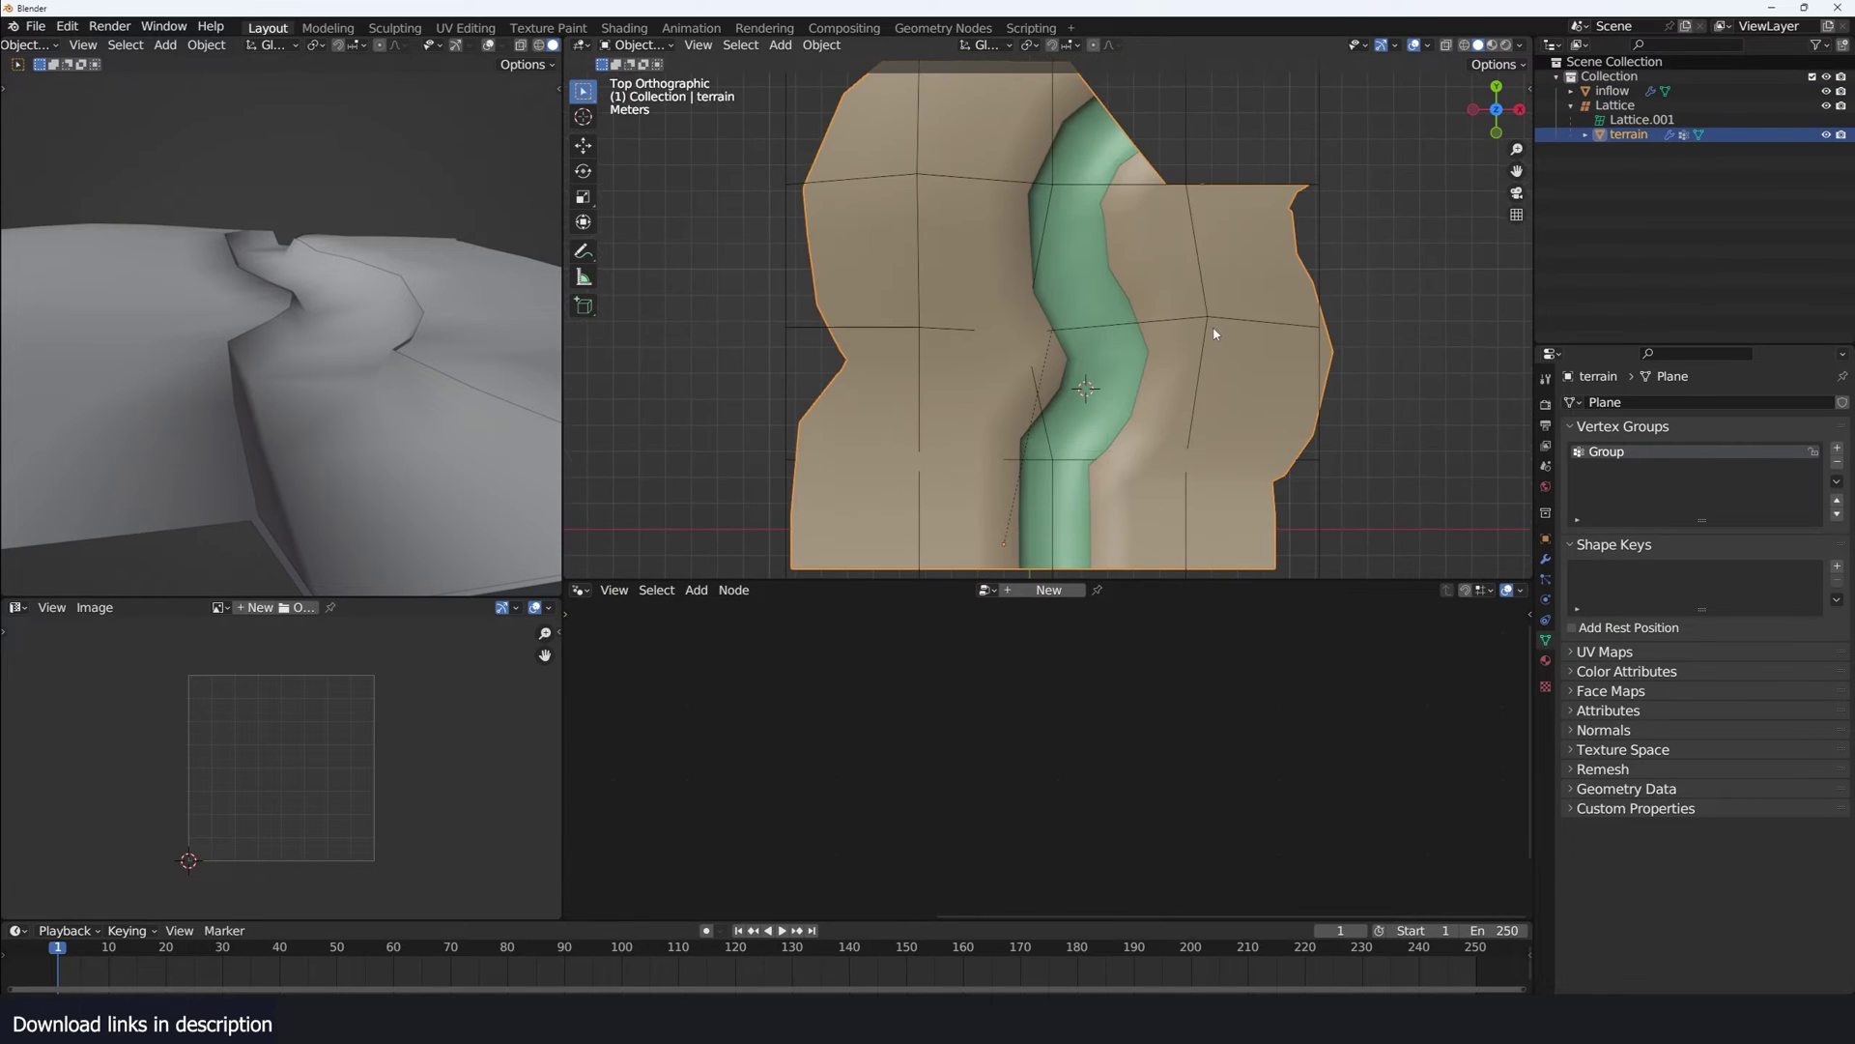
key("Tab")
middle_click_drag(1123, 77, 1086, 174, "shift")
scroll(1083, 173, "down", 5)
scroll(1063, 329, "up", 3)
key("1")
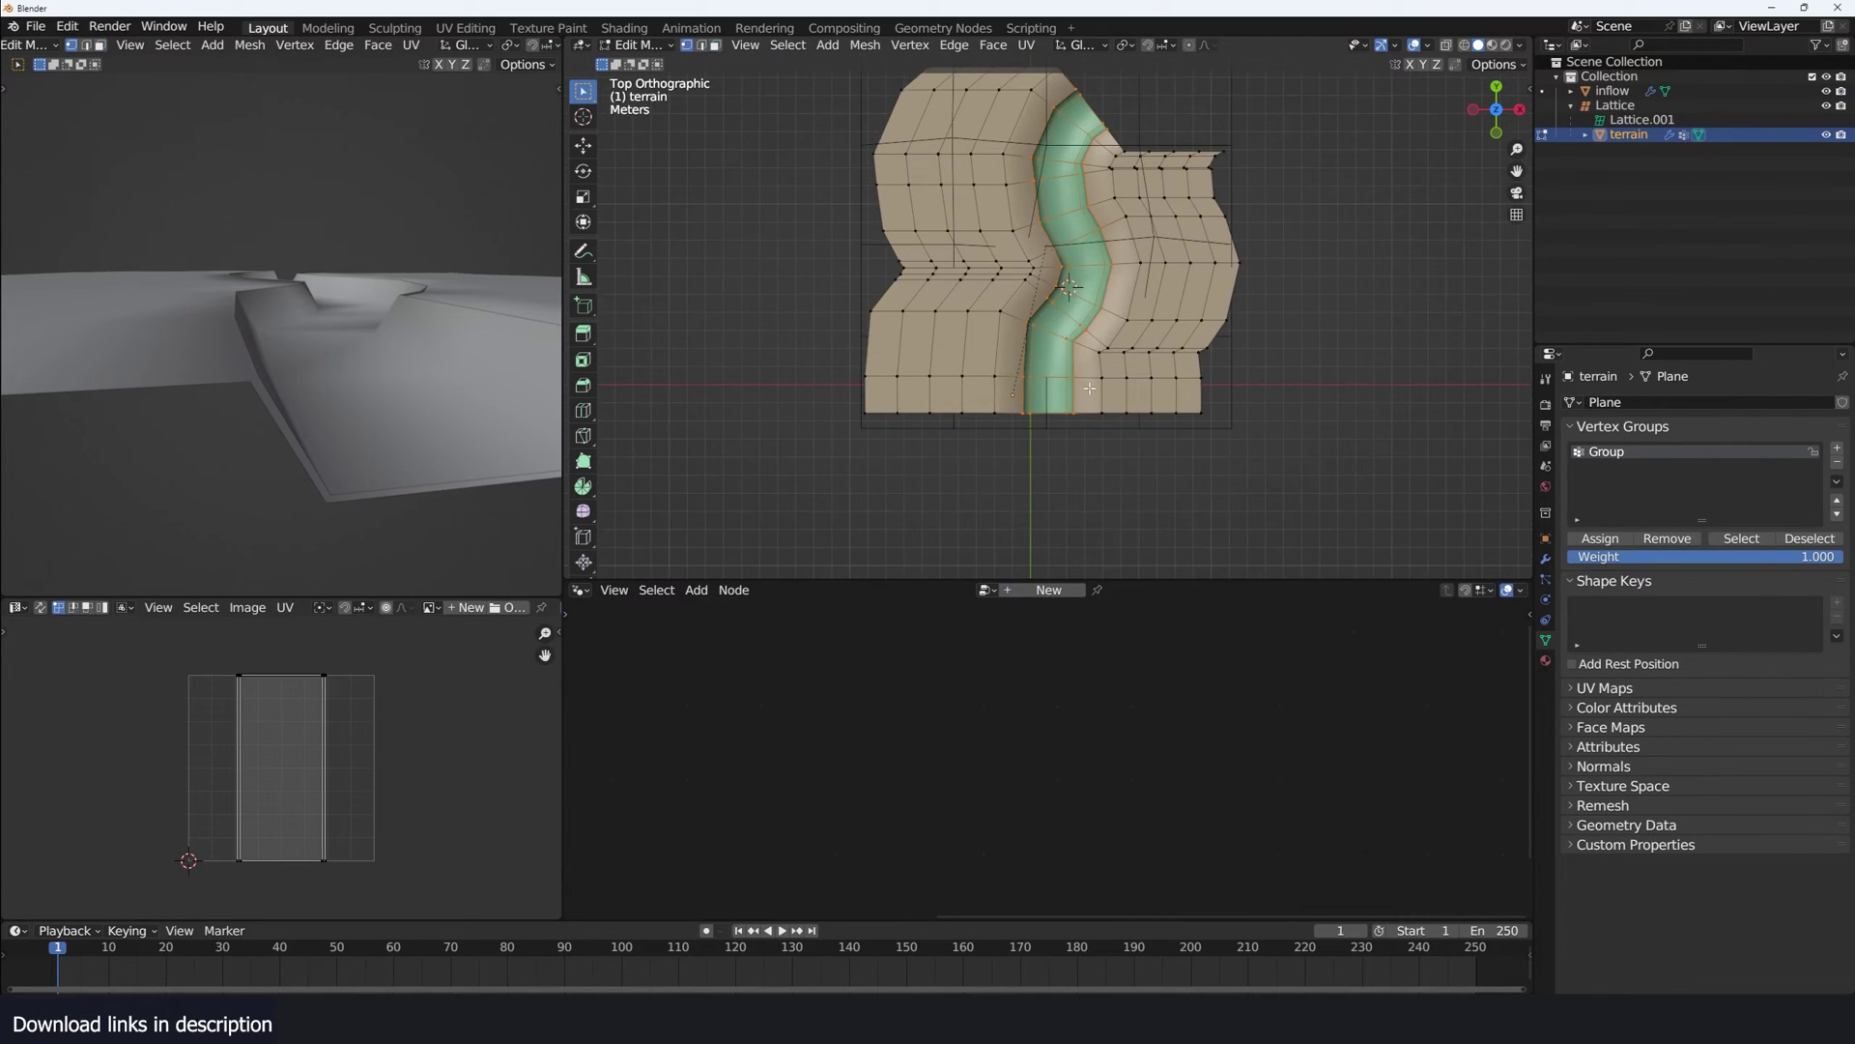
left_click(1011, 426, "alt")
key("e")
left_click(1043, 498)
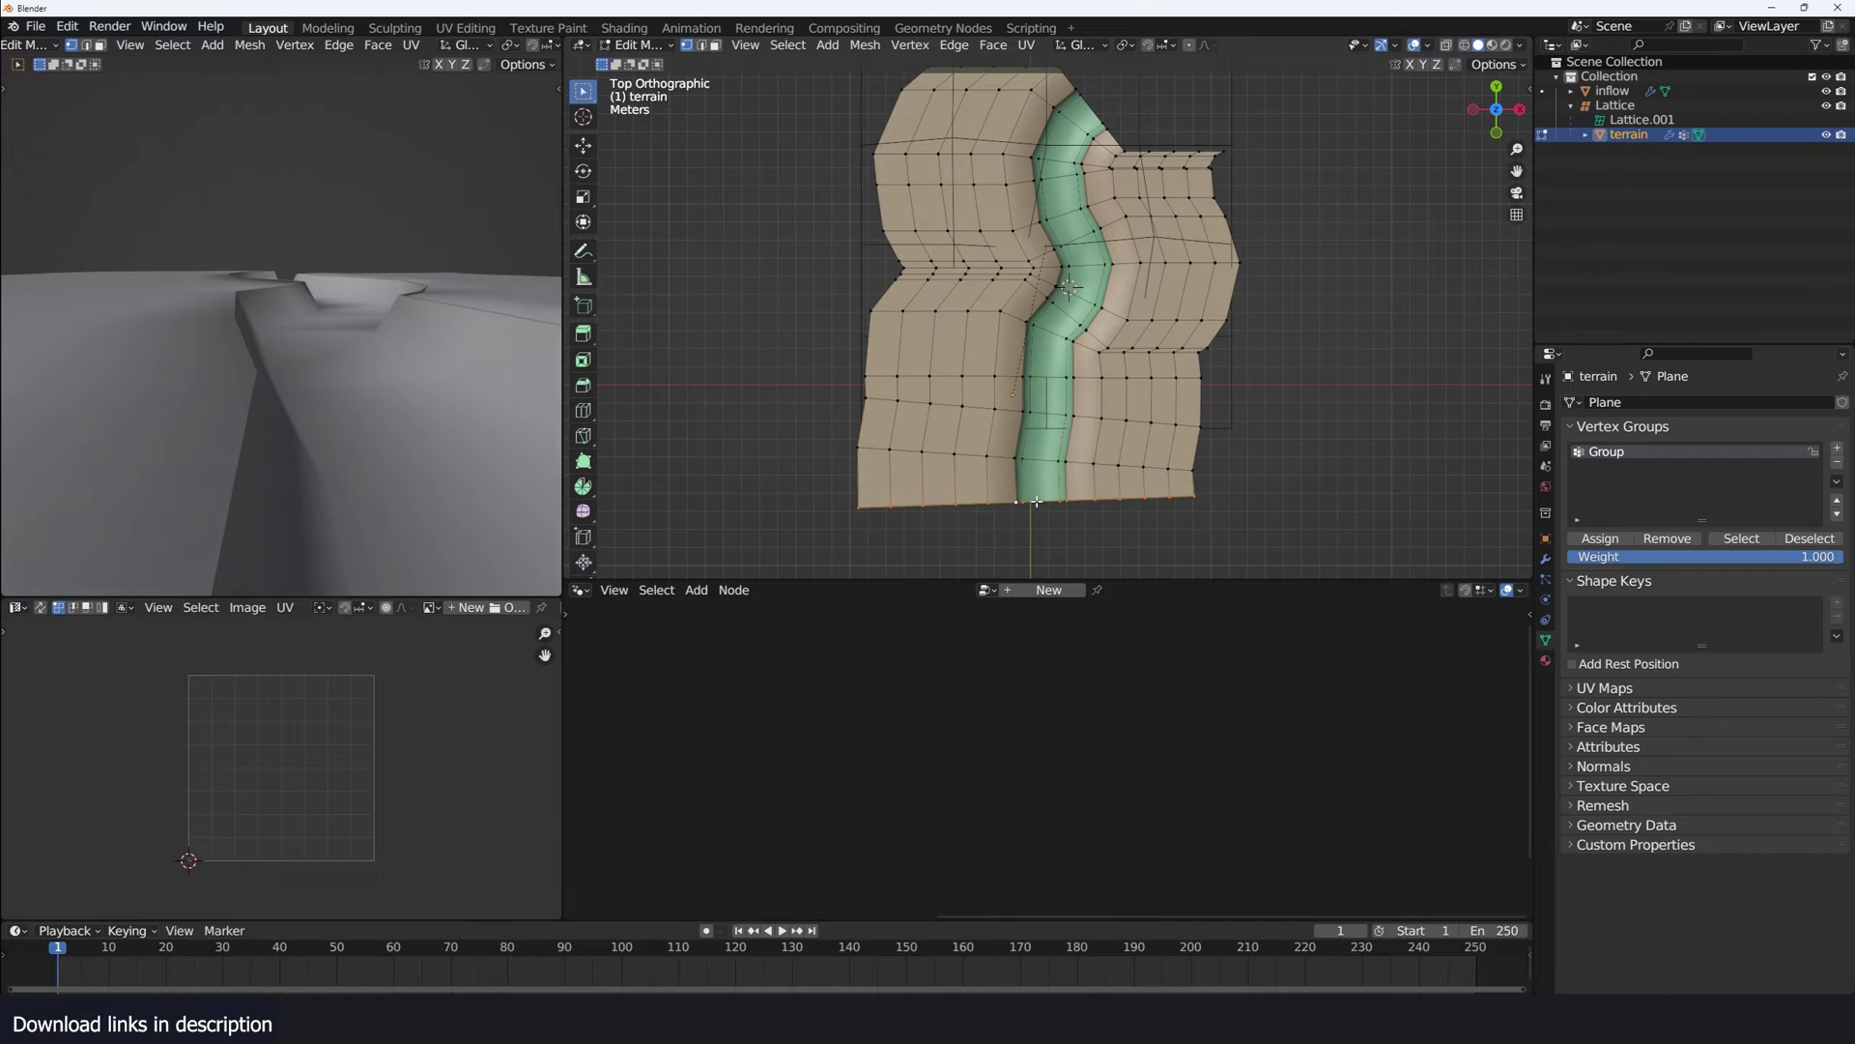
key("Tab")
- Add a cube over the river, scale it up about 4.56 times and stretch it 2.93 times along Y
middle_click_drag(1190, 380, 1111, 244)
key("alt+a")
middle_click_drag(1198, 291, 1204, 283)
key("KP_7")
scroll(1180, 298, "down", 2)
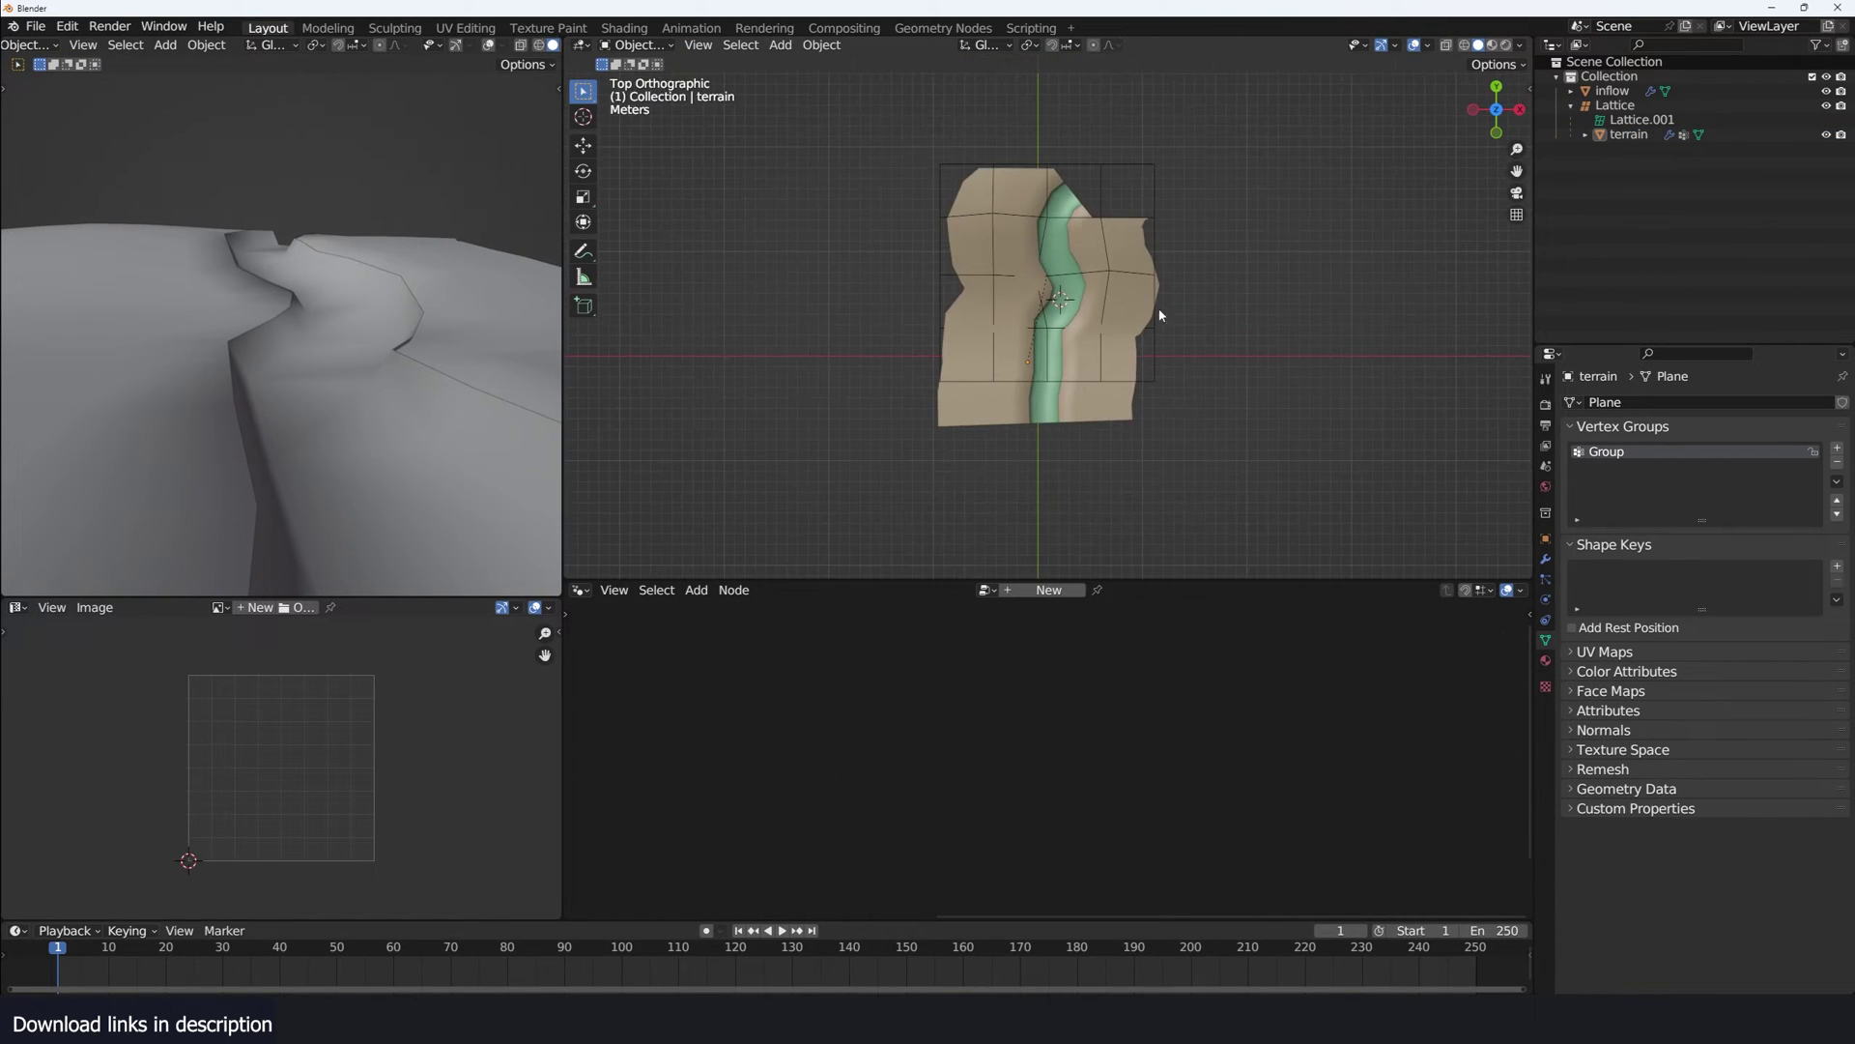
key("shift+a")
mouse_move(1155, 313)
left_click(1235, 330)
key("s")
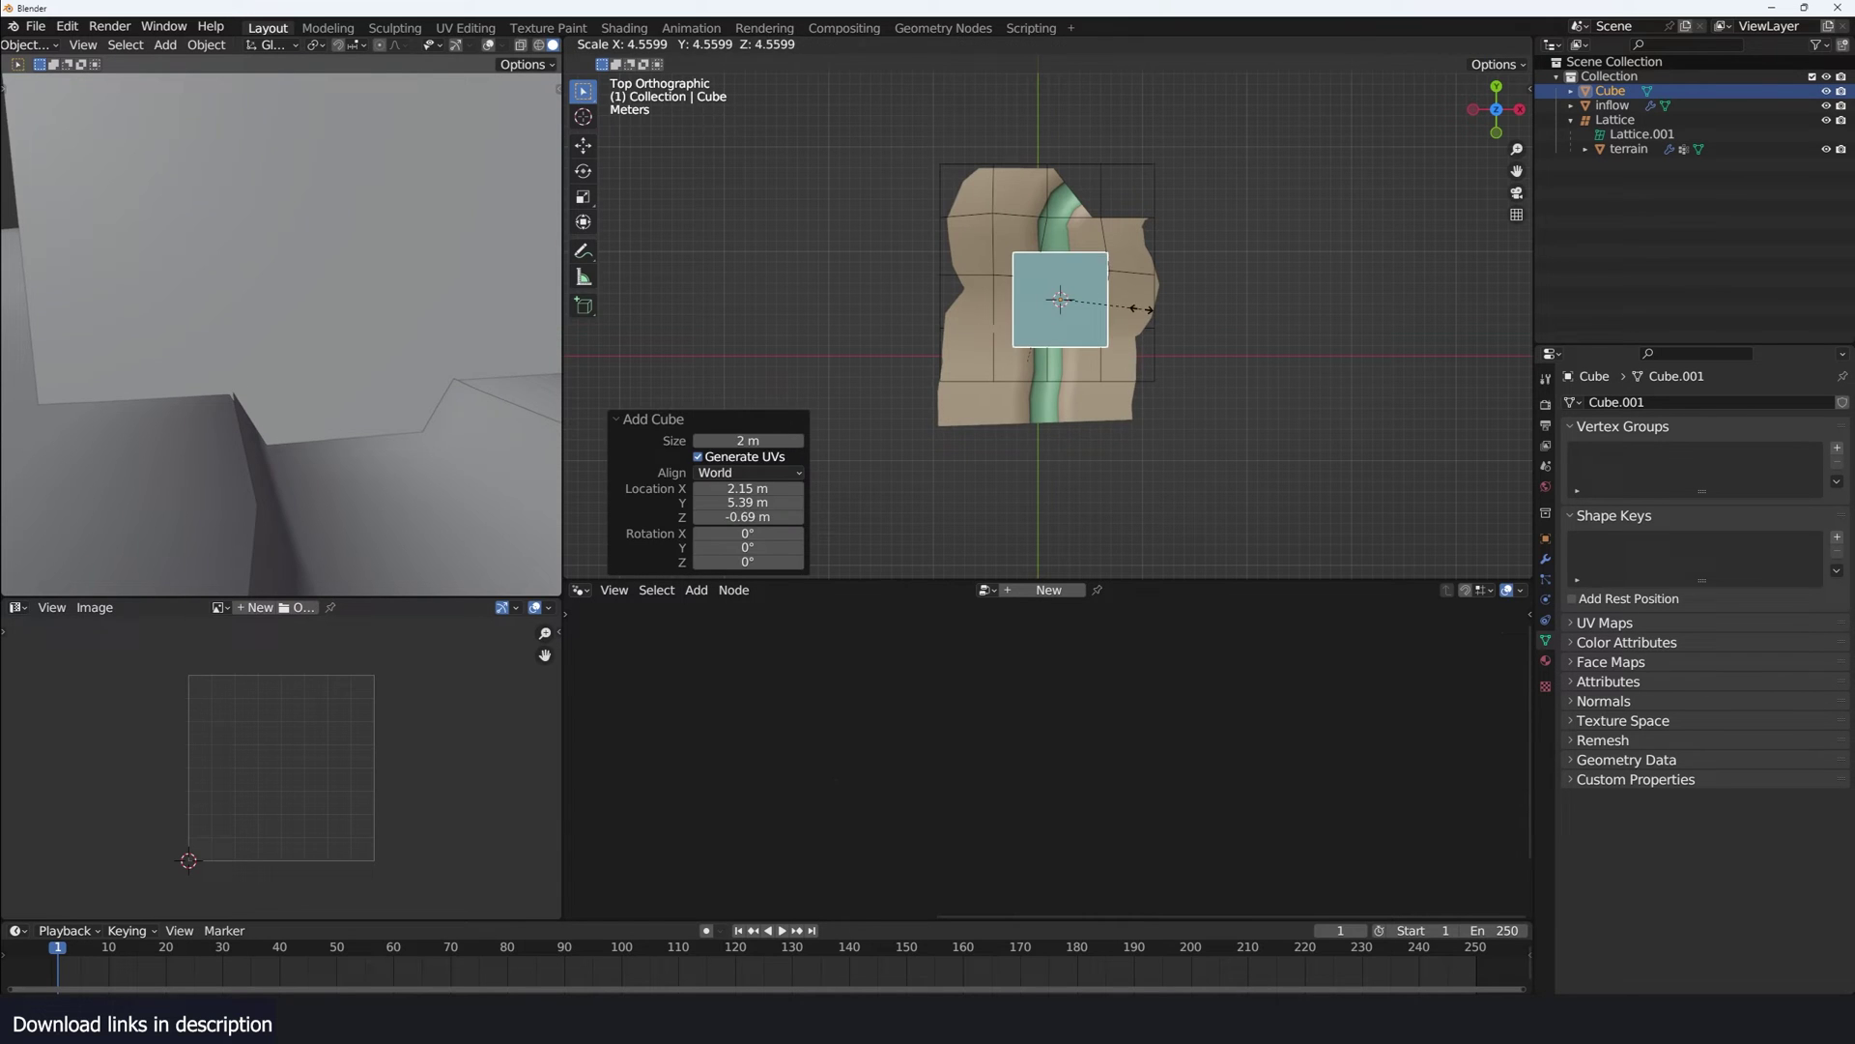
left_click(1080, 328)
key("s")
key("y")
left_click(1092, 413)
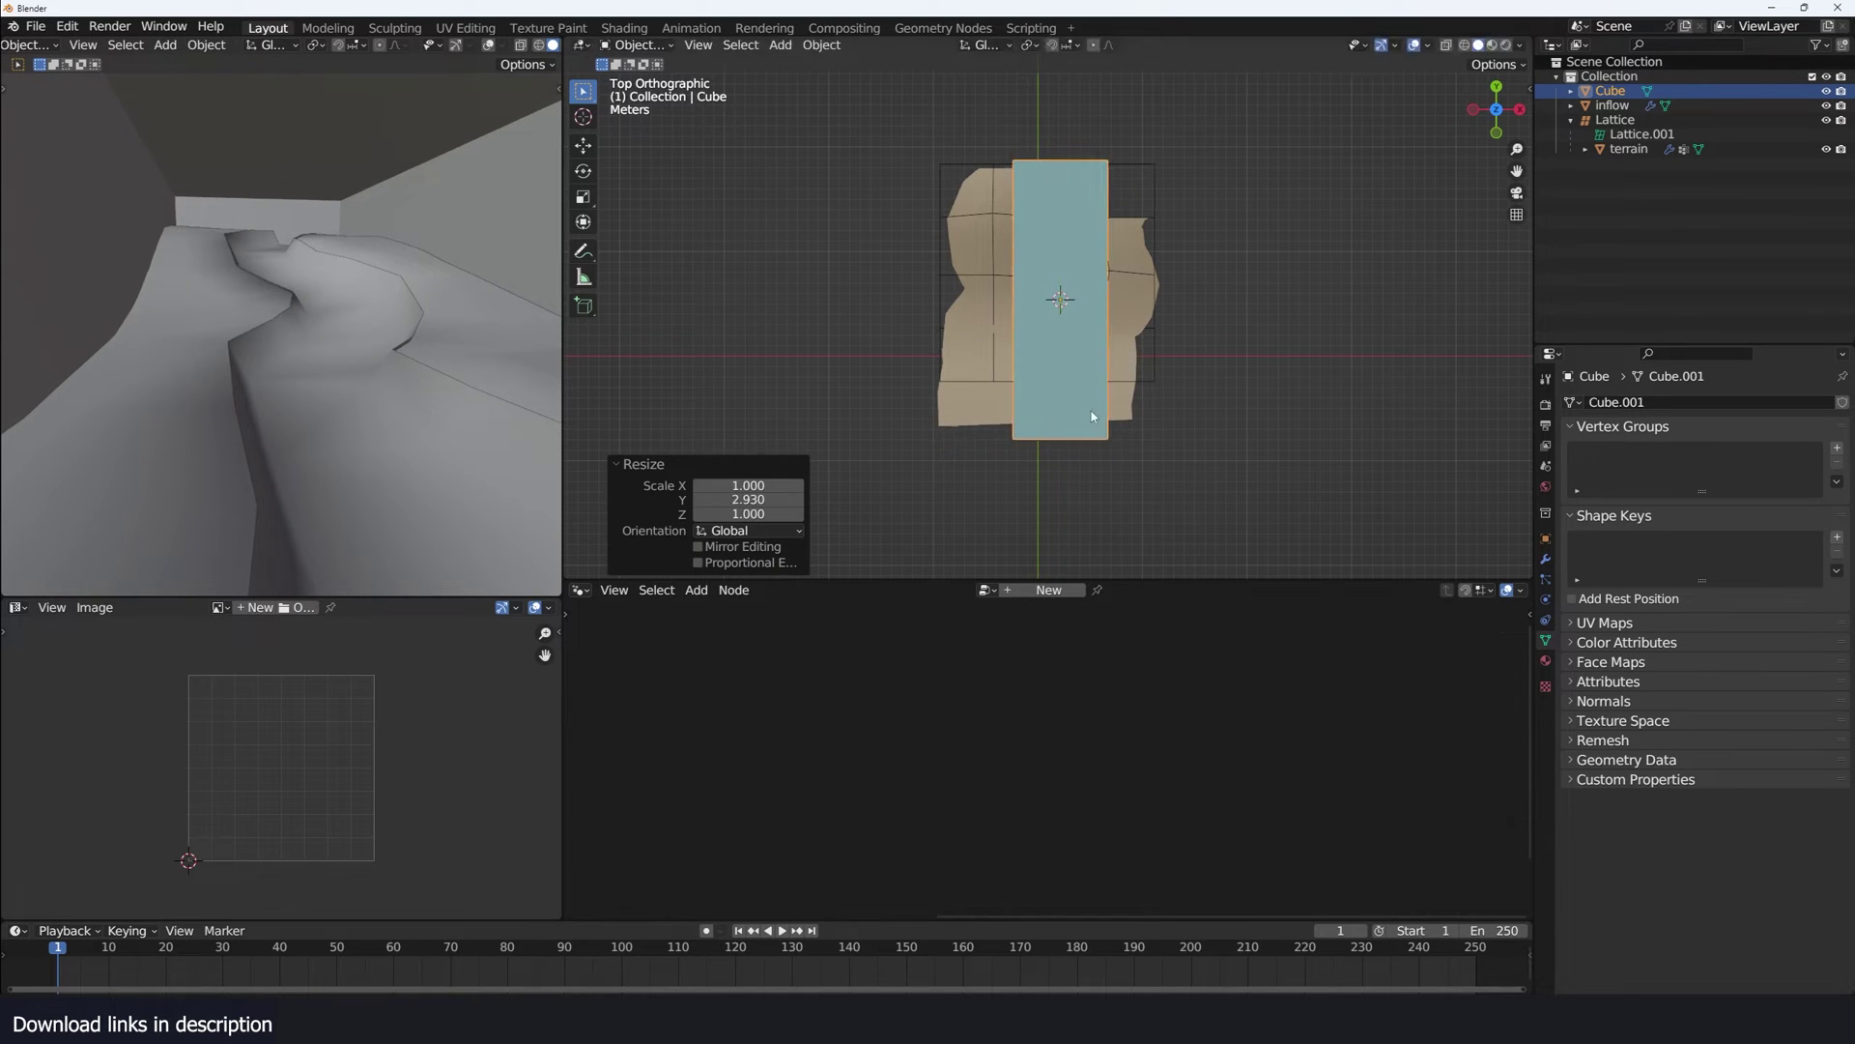
key("KP_1")
key("shift+z")
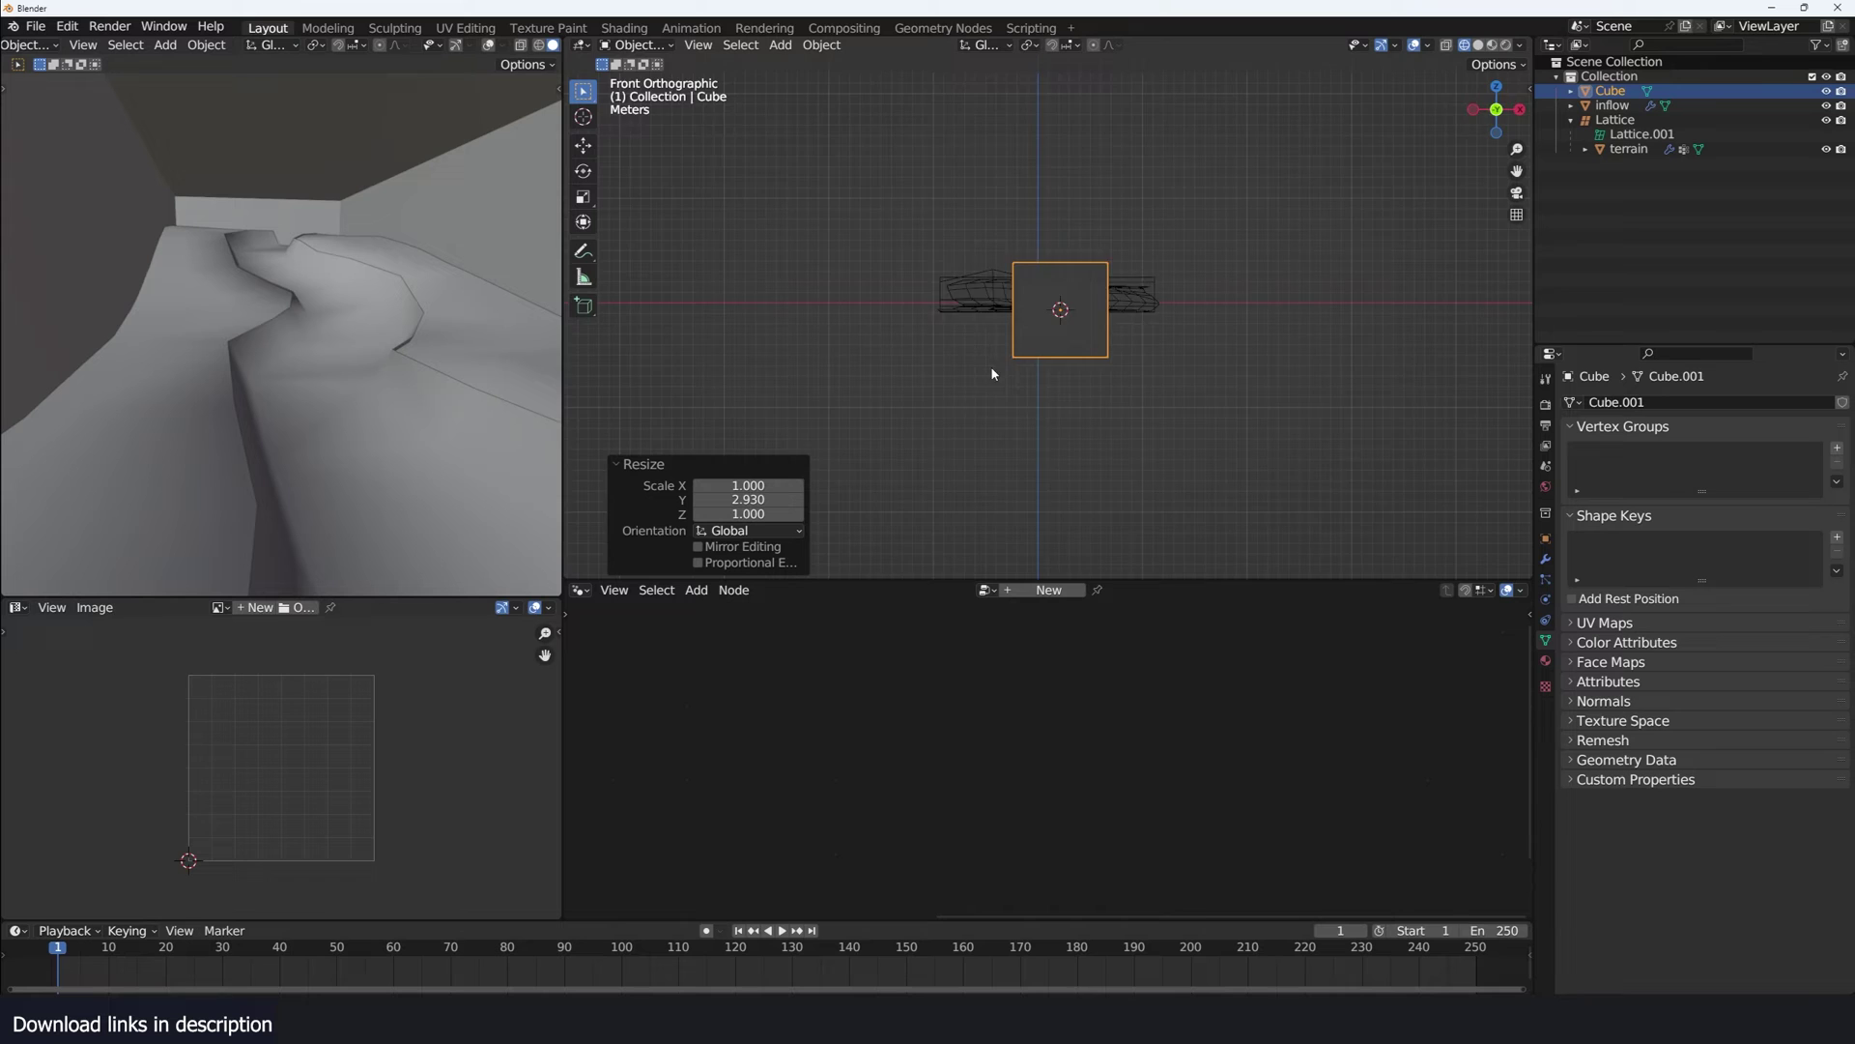
middle_click_drag(994, 374, 951, 383)
key("alt+z")
scroll(994, 373, "up", 2)
key("s")
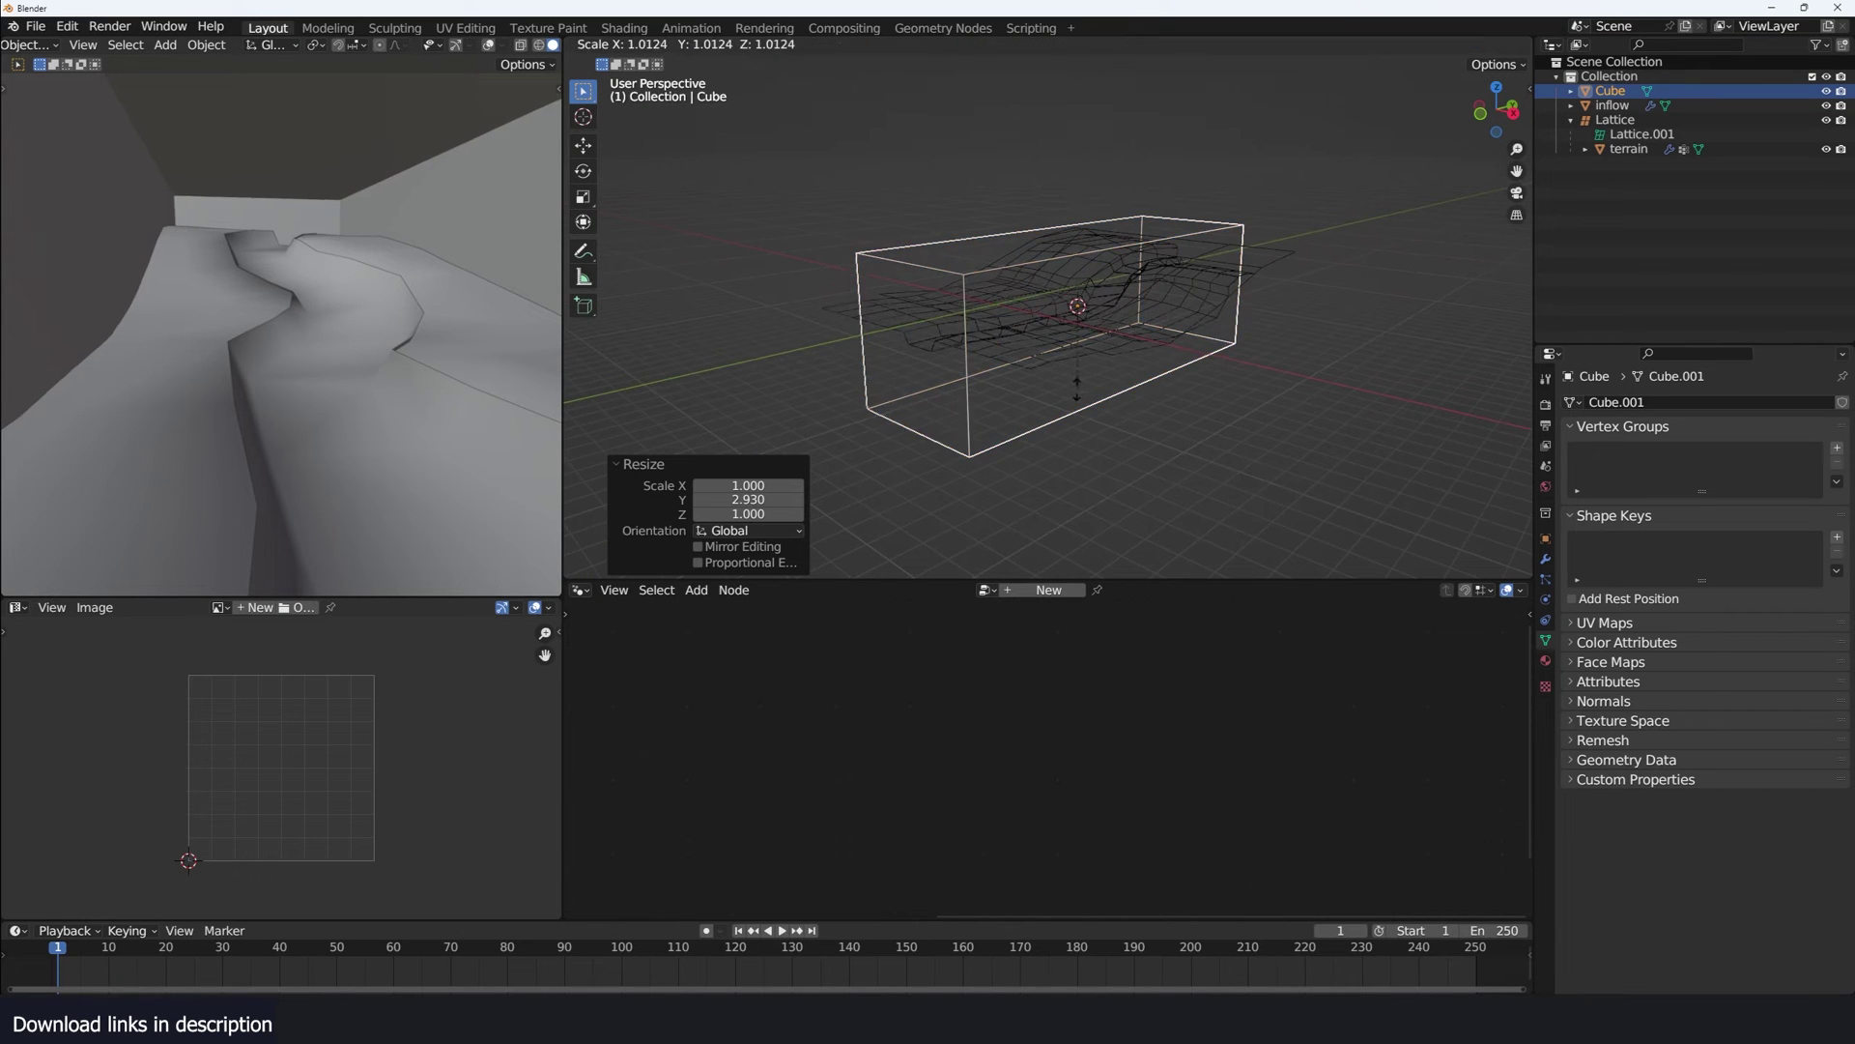
right_click(1065, 391)
key("g")
key("z")
right_click(1150, 415)
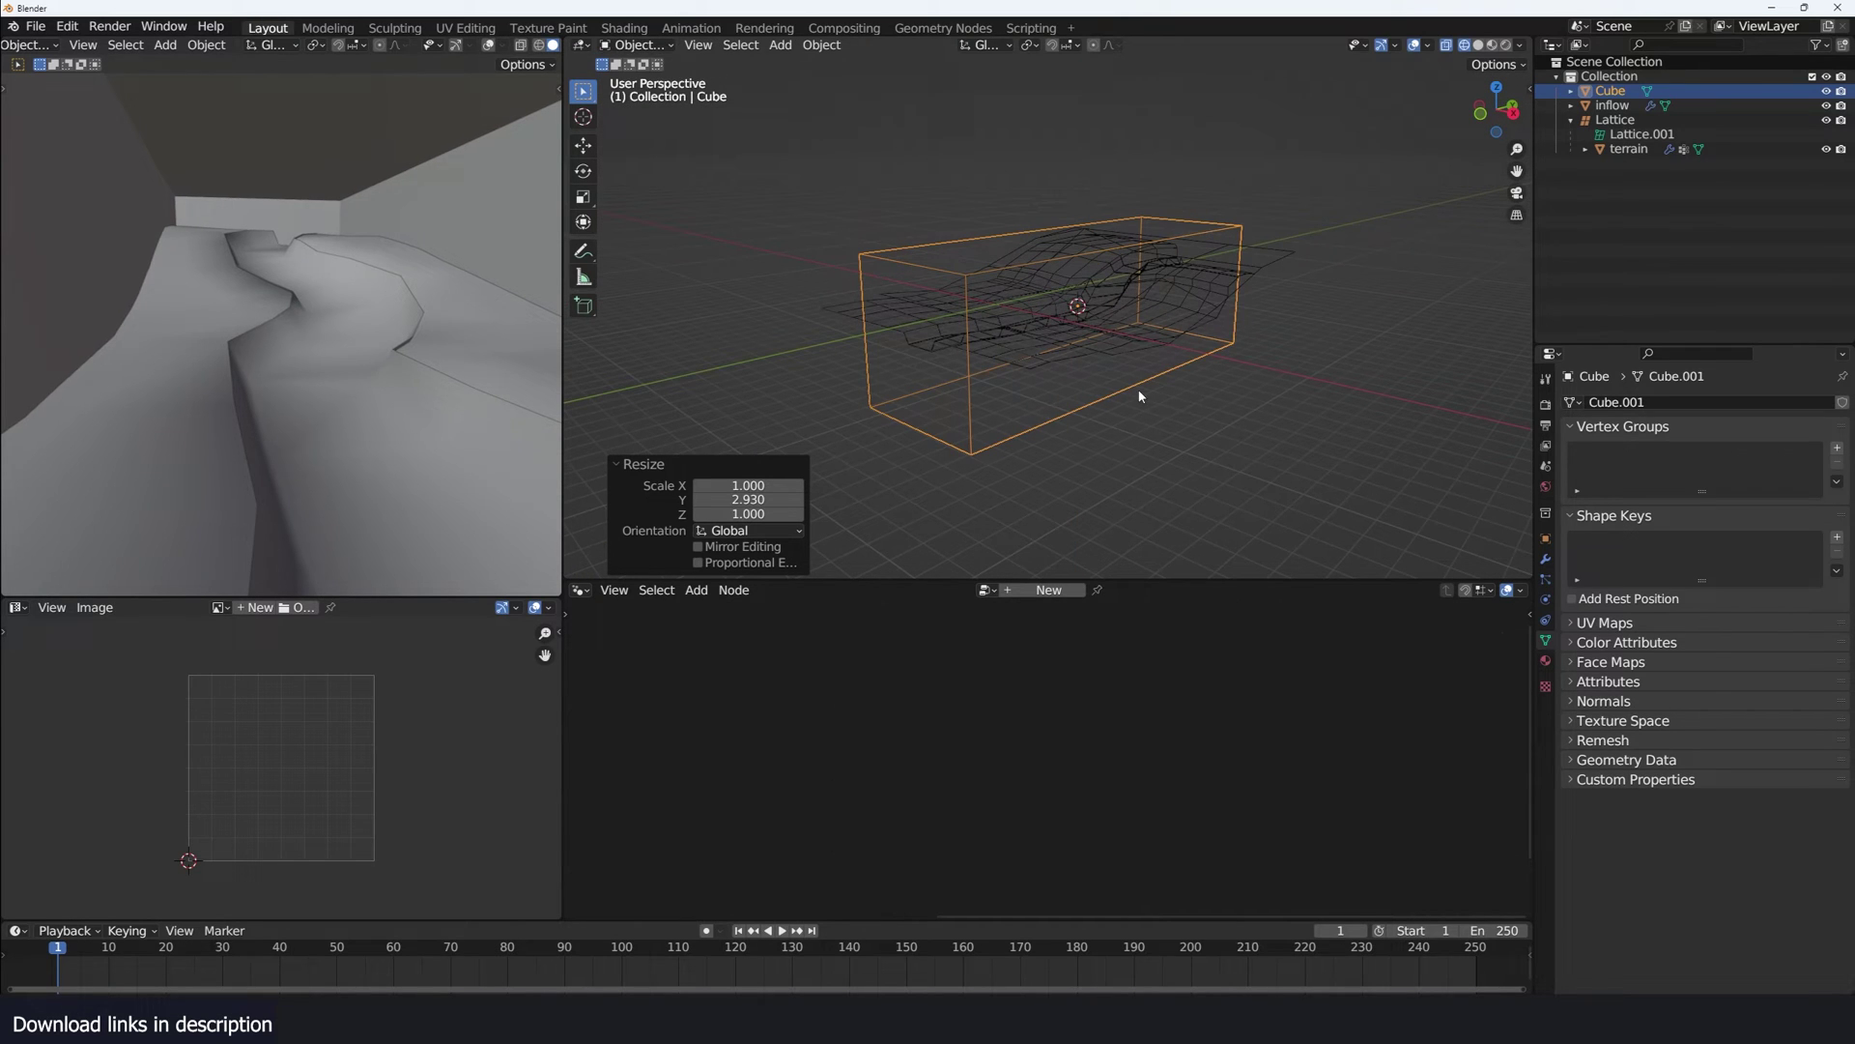
- Turn the cube into a liquid fluid domain with the Q fluids add-on and display its physics settings
key("n")
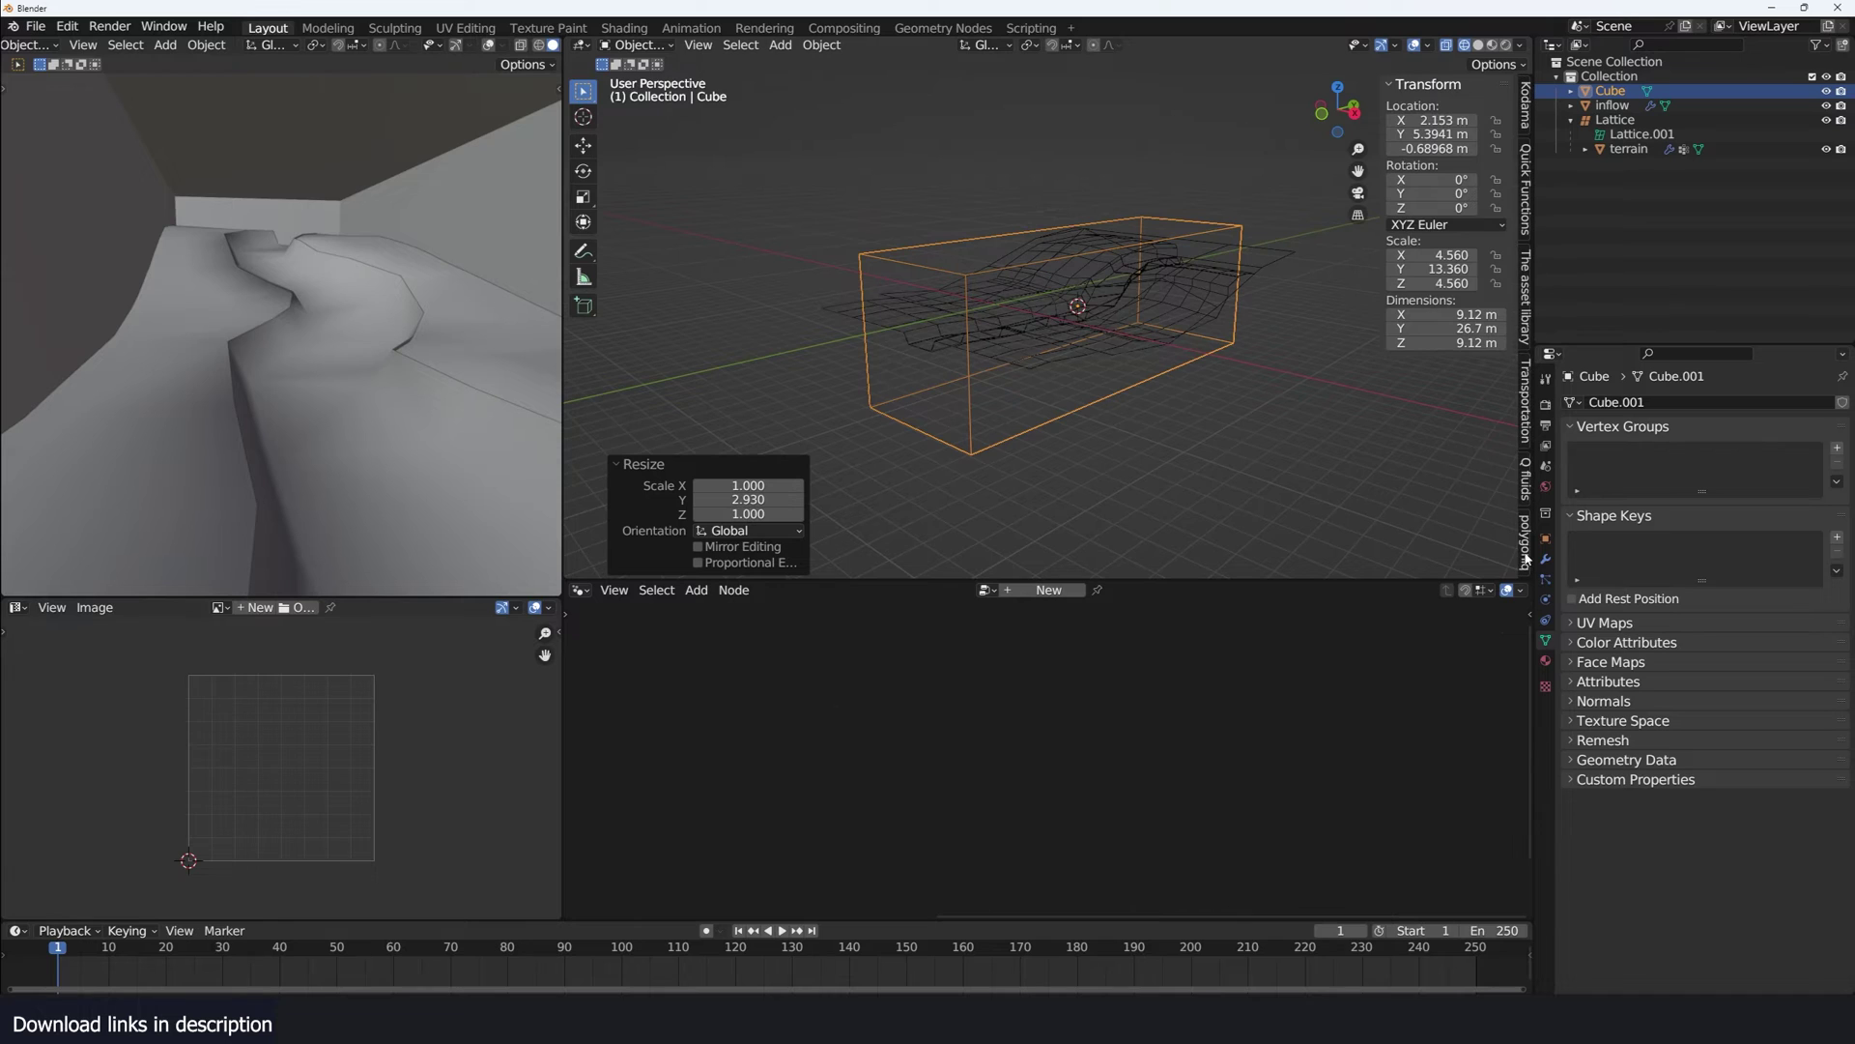
left_click(1525, 478)
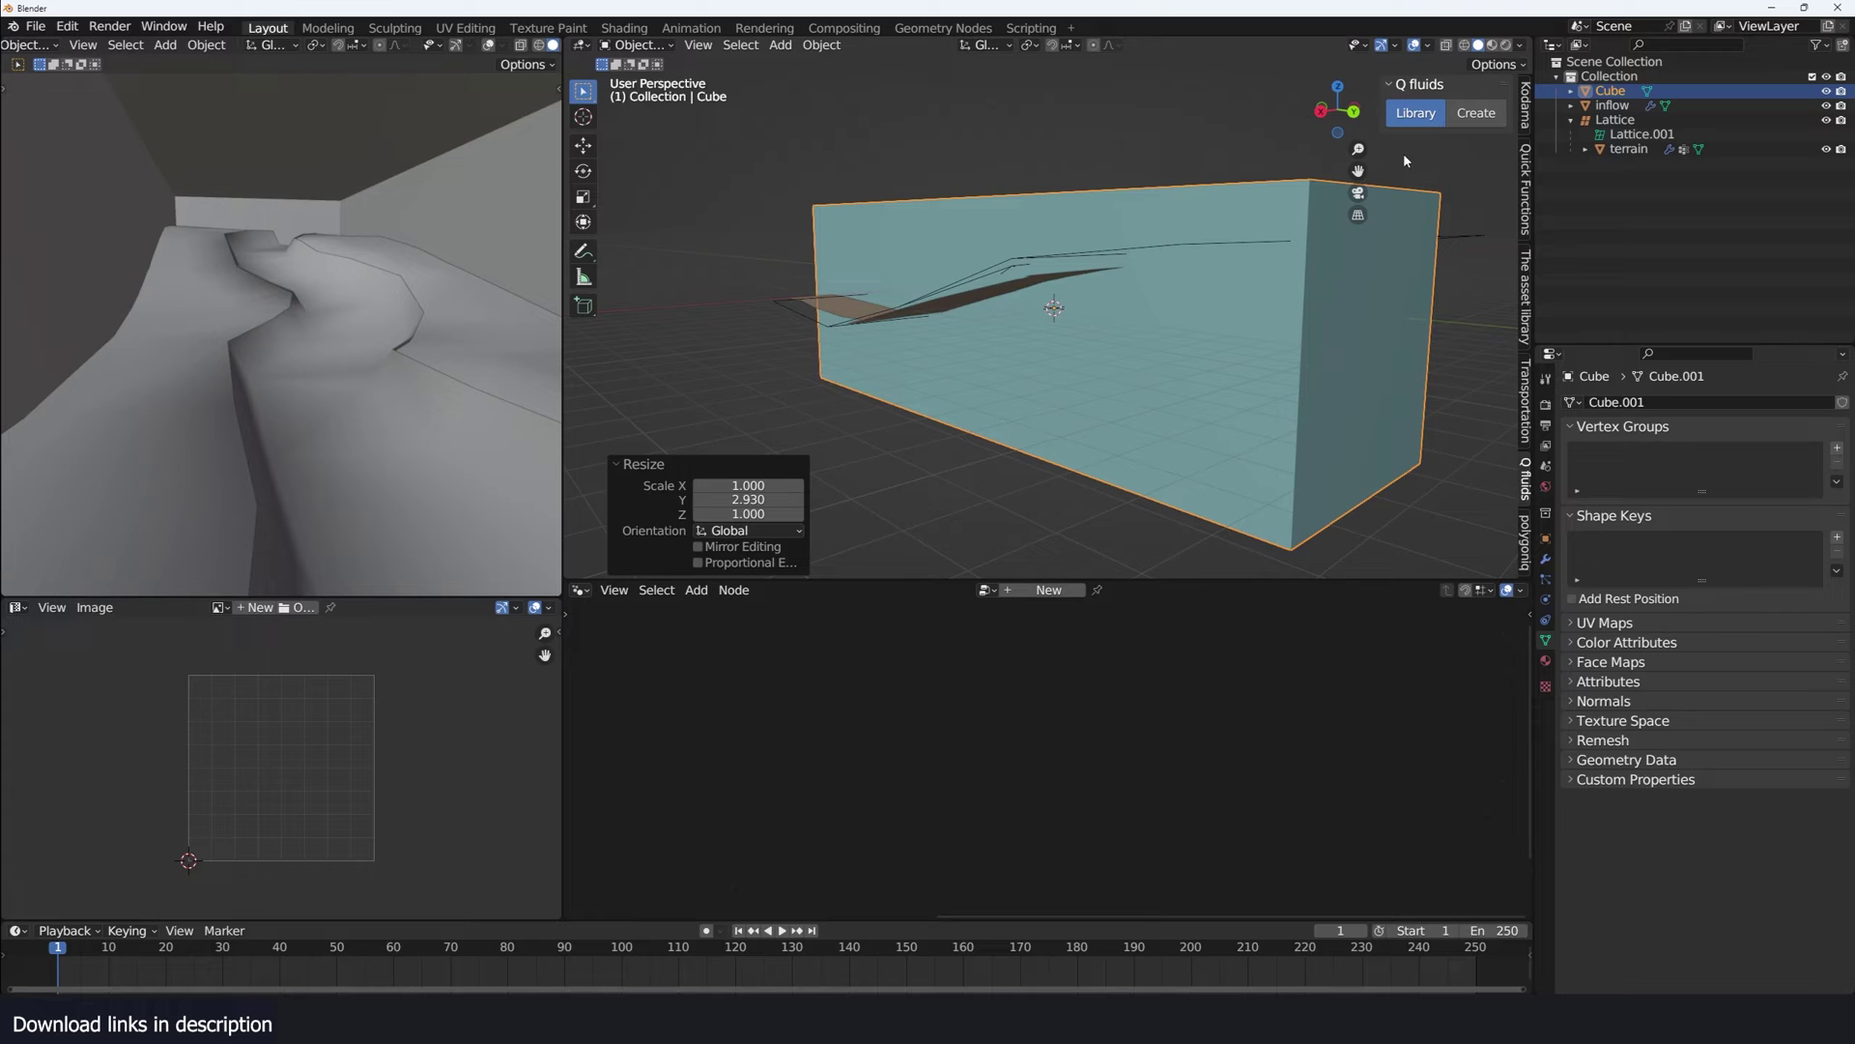
left_click(1545, 600)
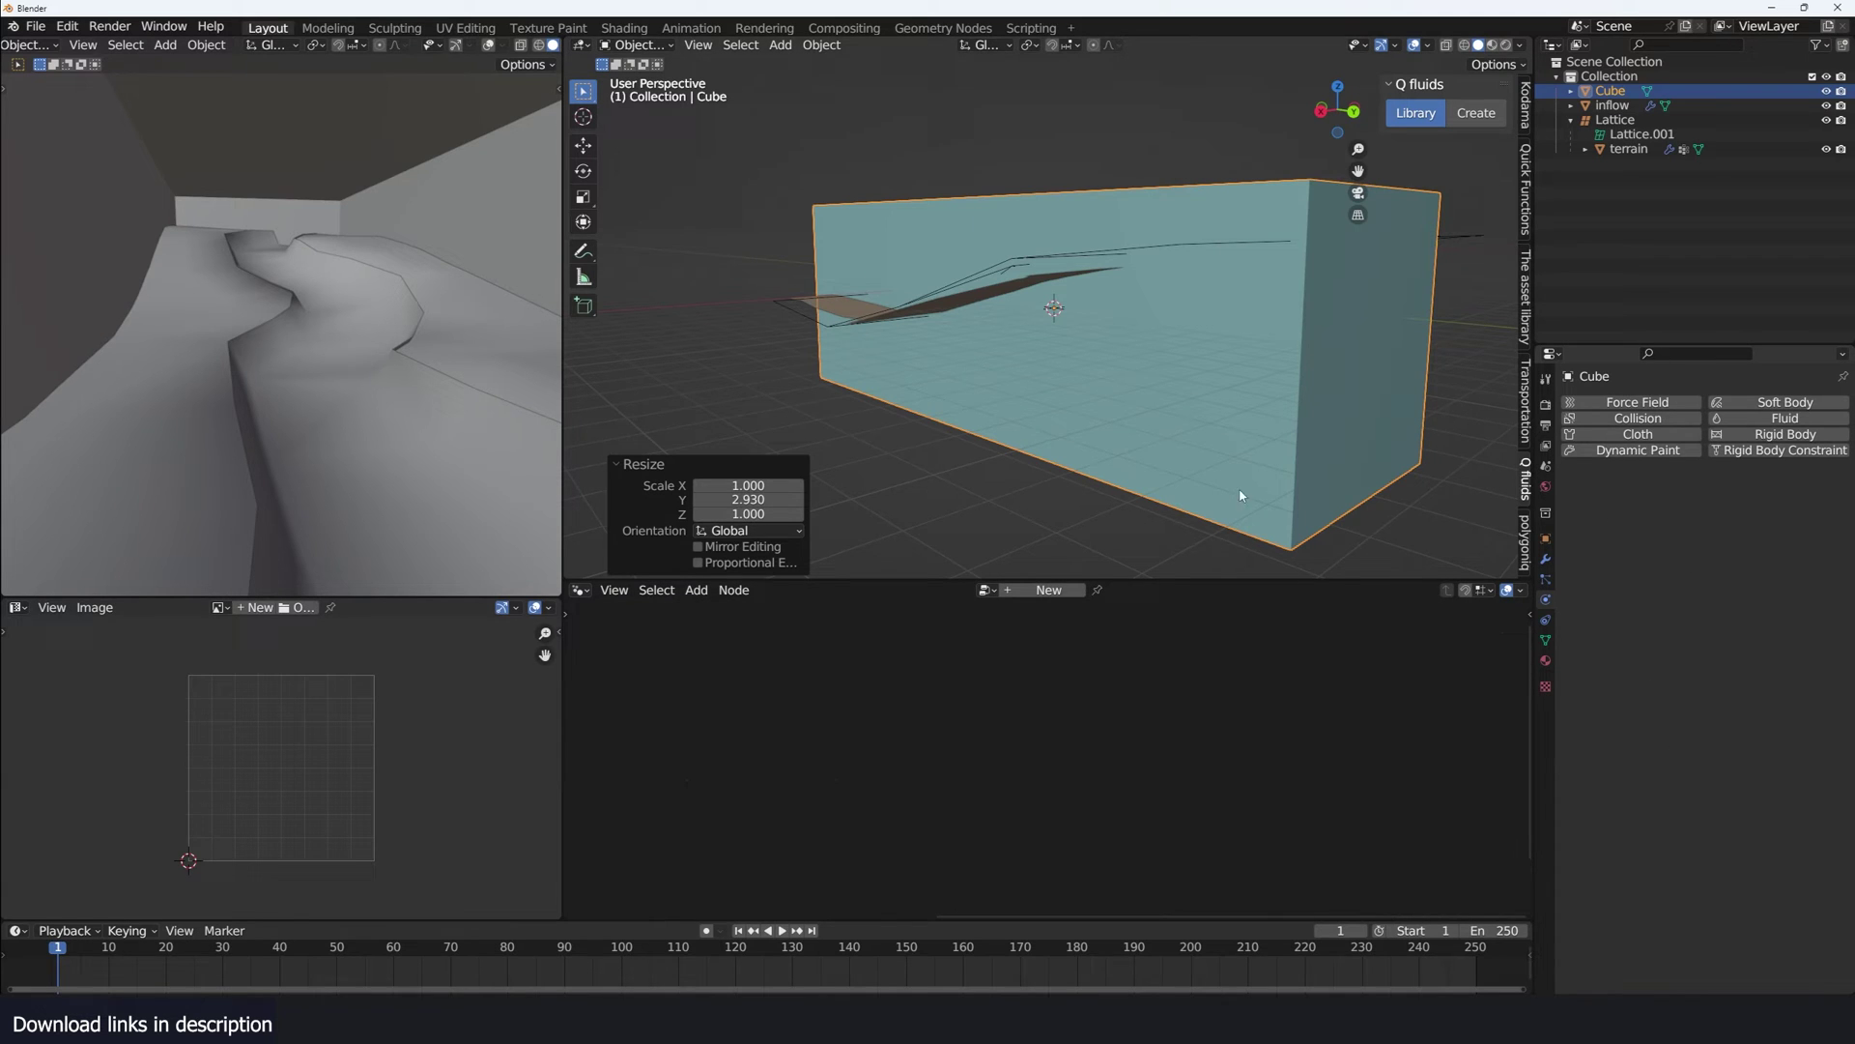
middle_click_drag(1240, 495, 1440, 135)
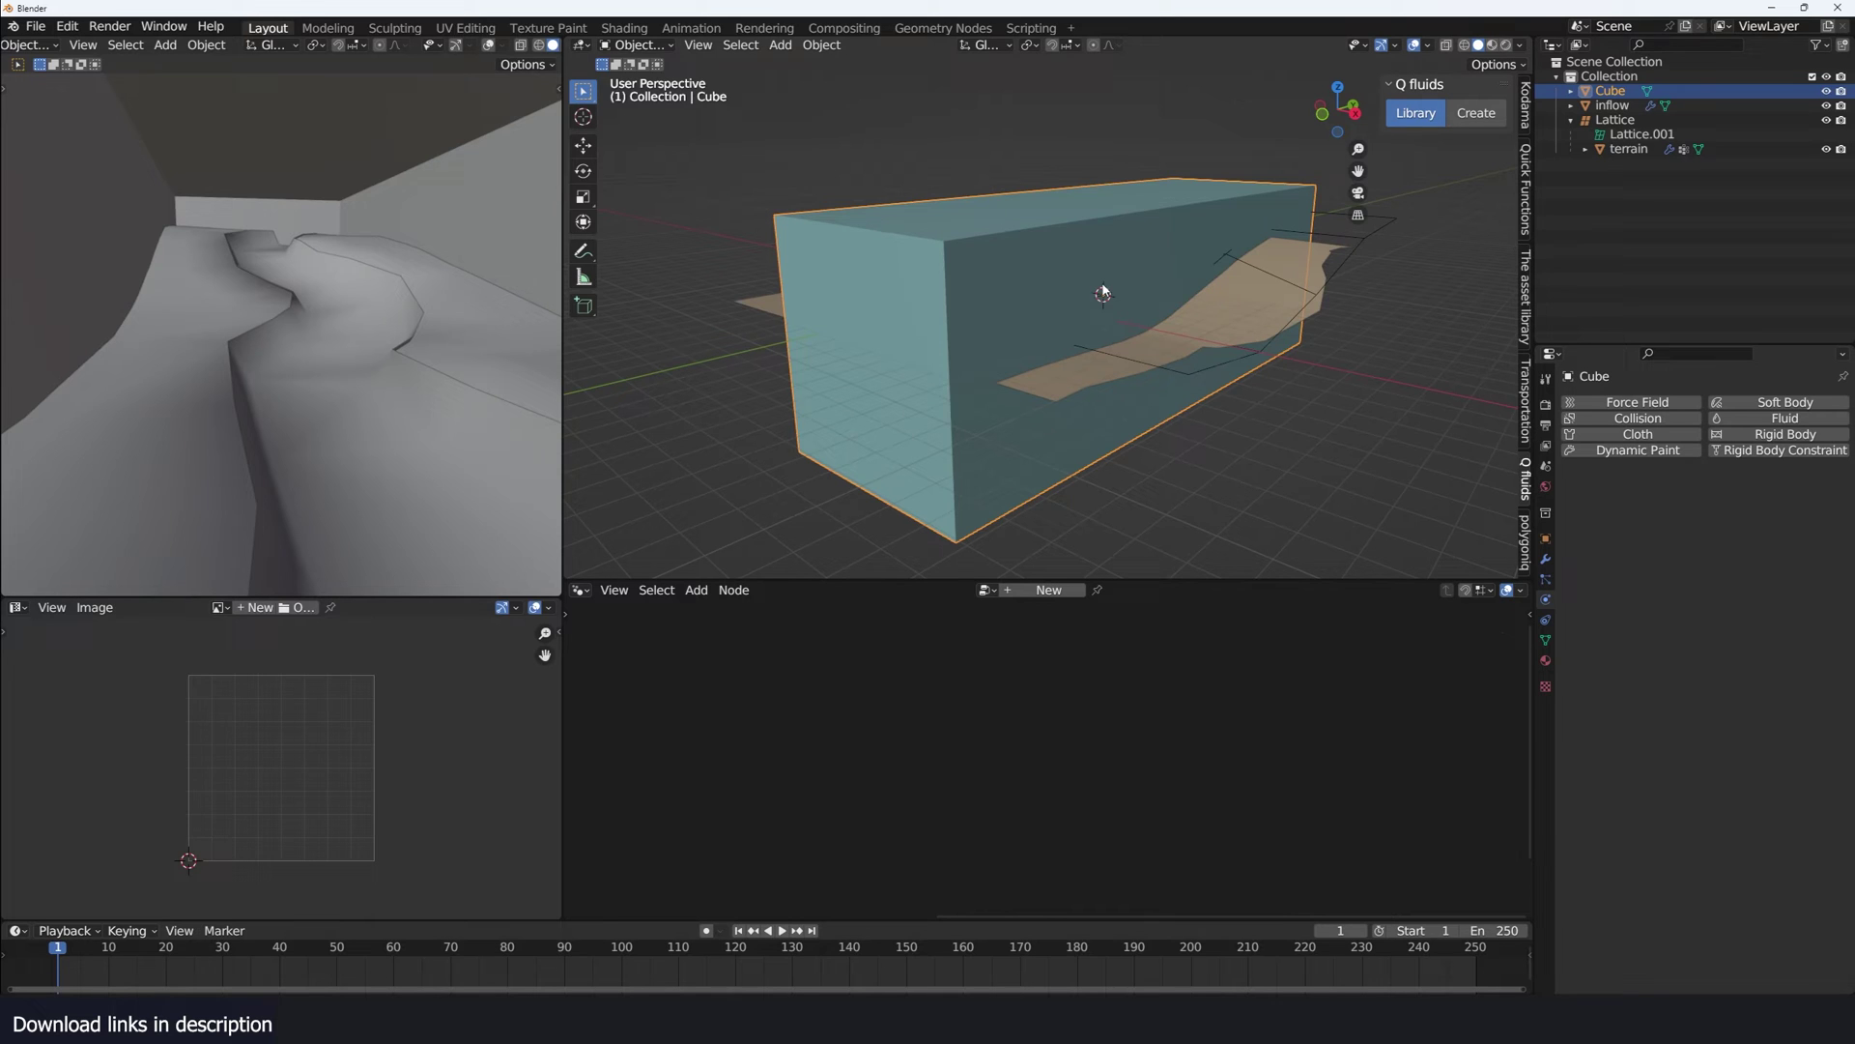
left_click(1482, 124)
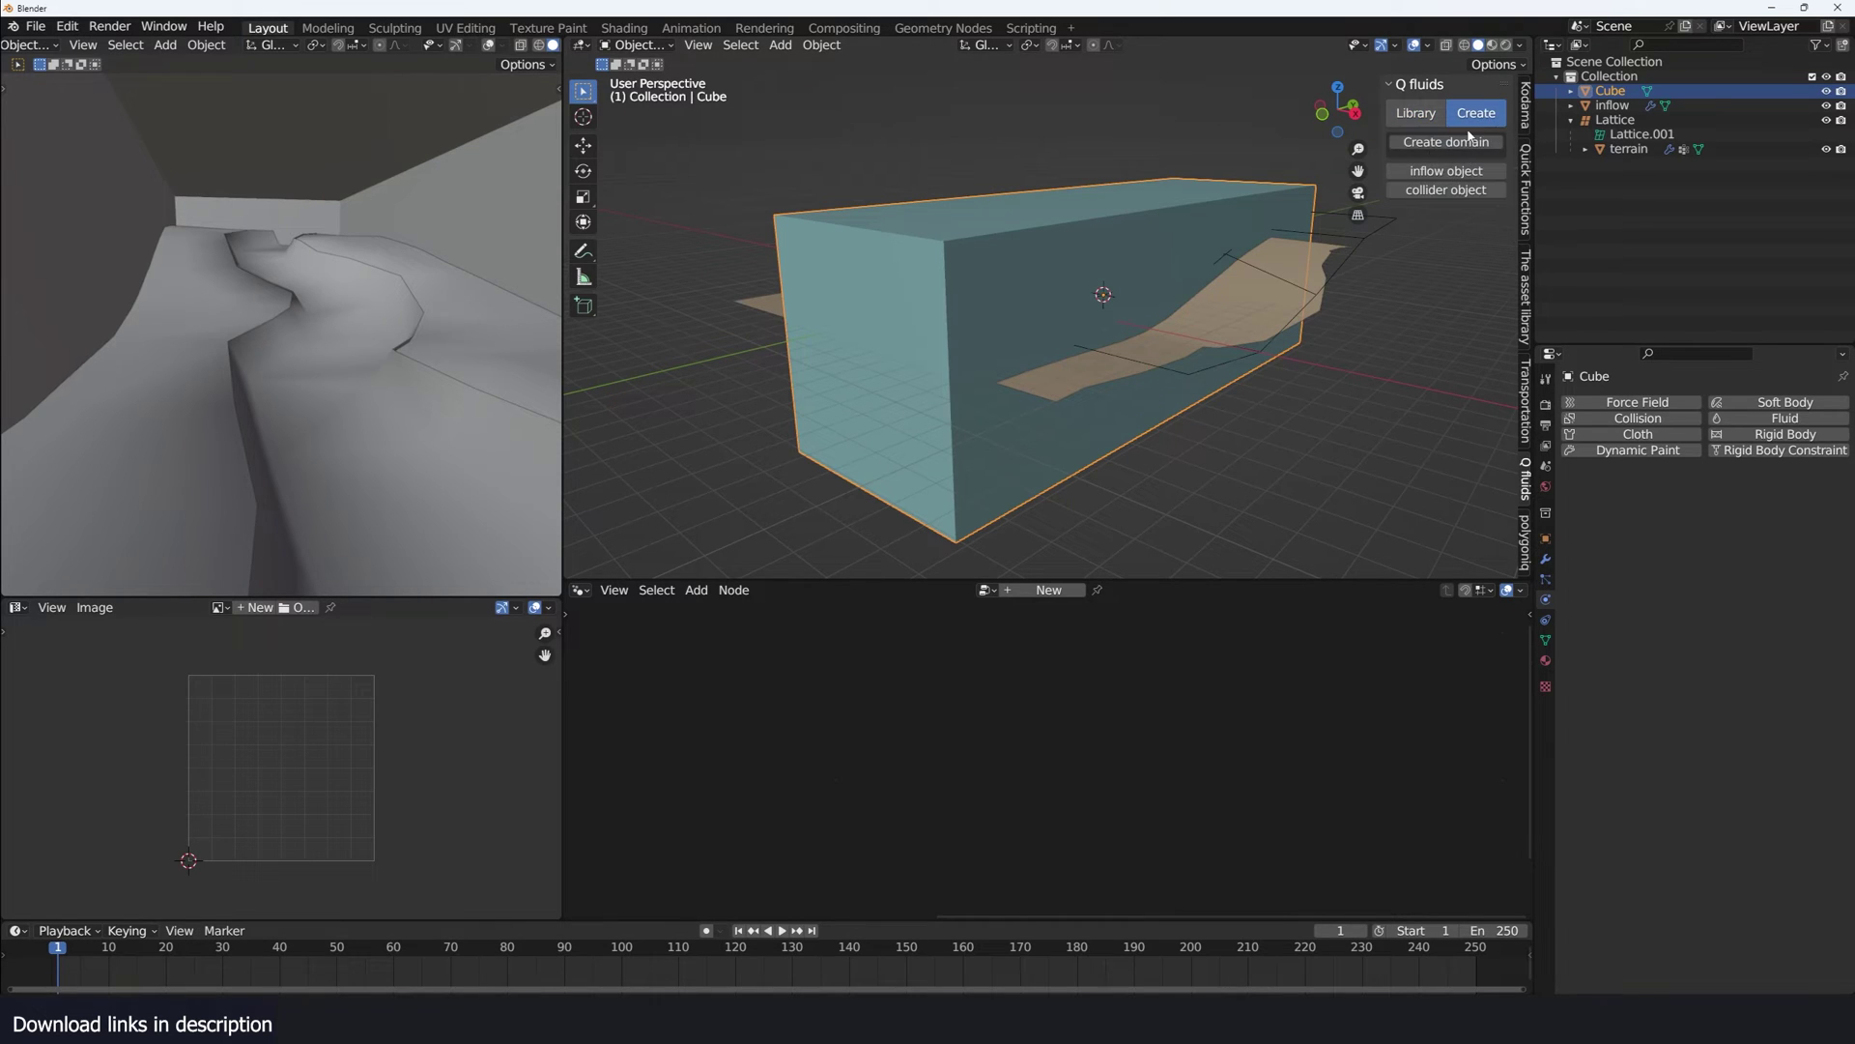
left_click(1469, 139)
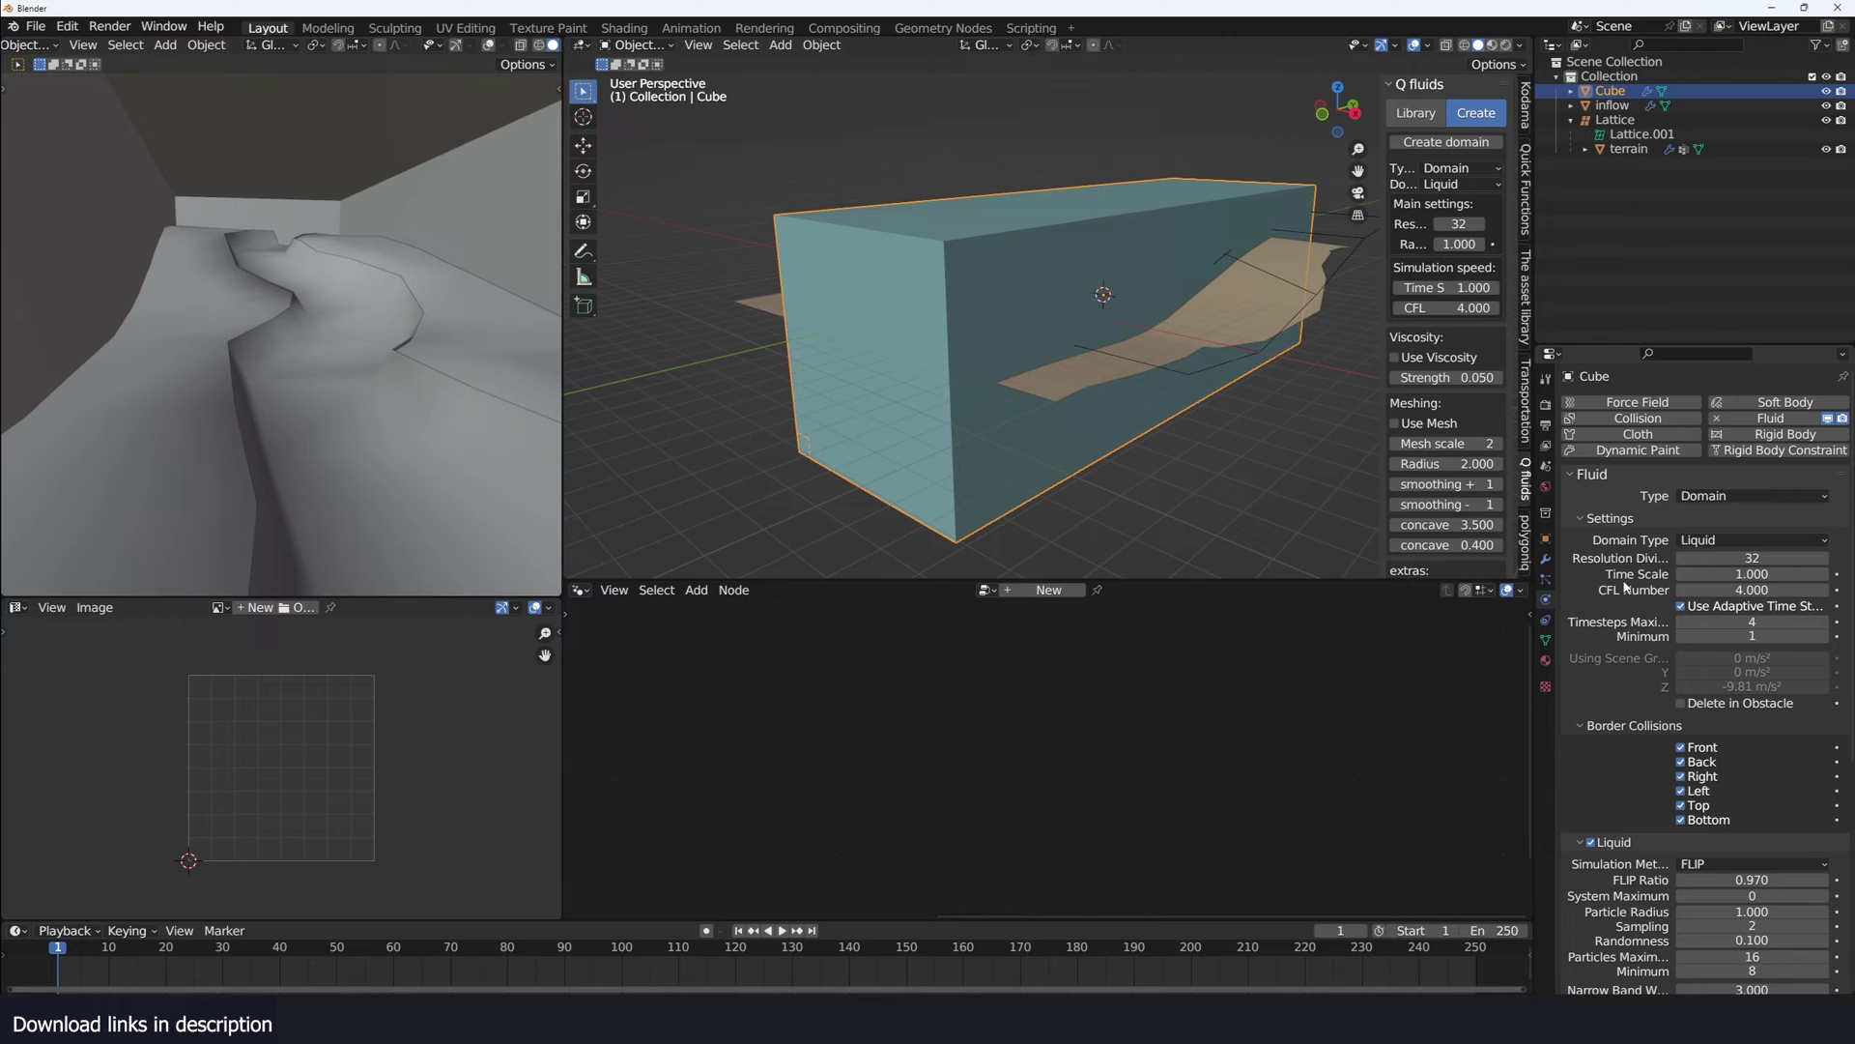
- Toggle the Q fluids see-through display on the domain cube so the terrain inside can be seen
scroll(1447, 367, "down", 8)
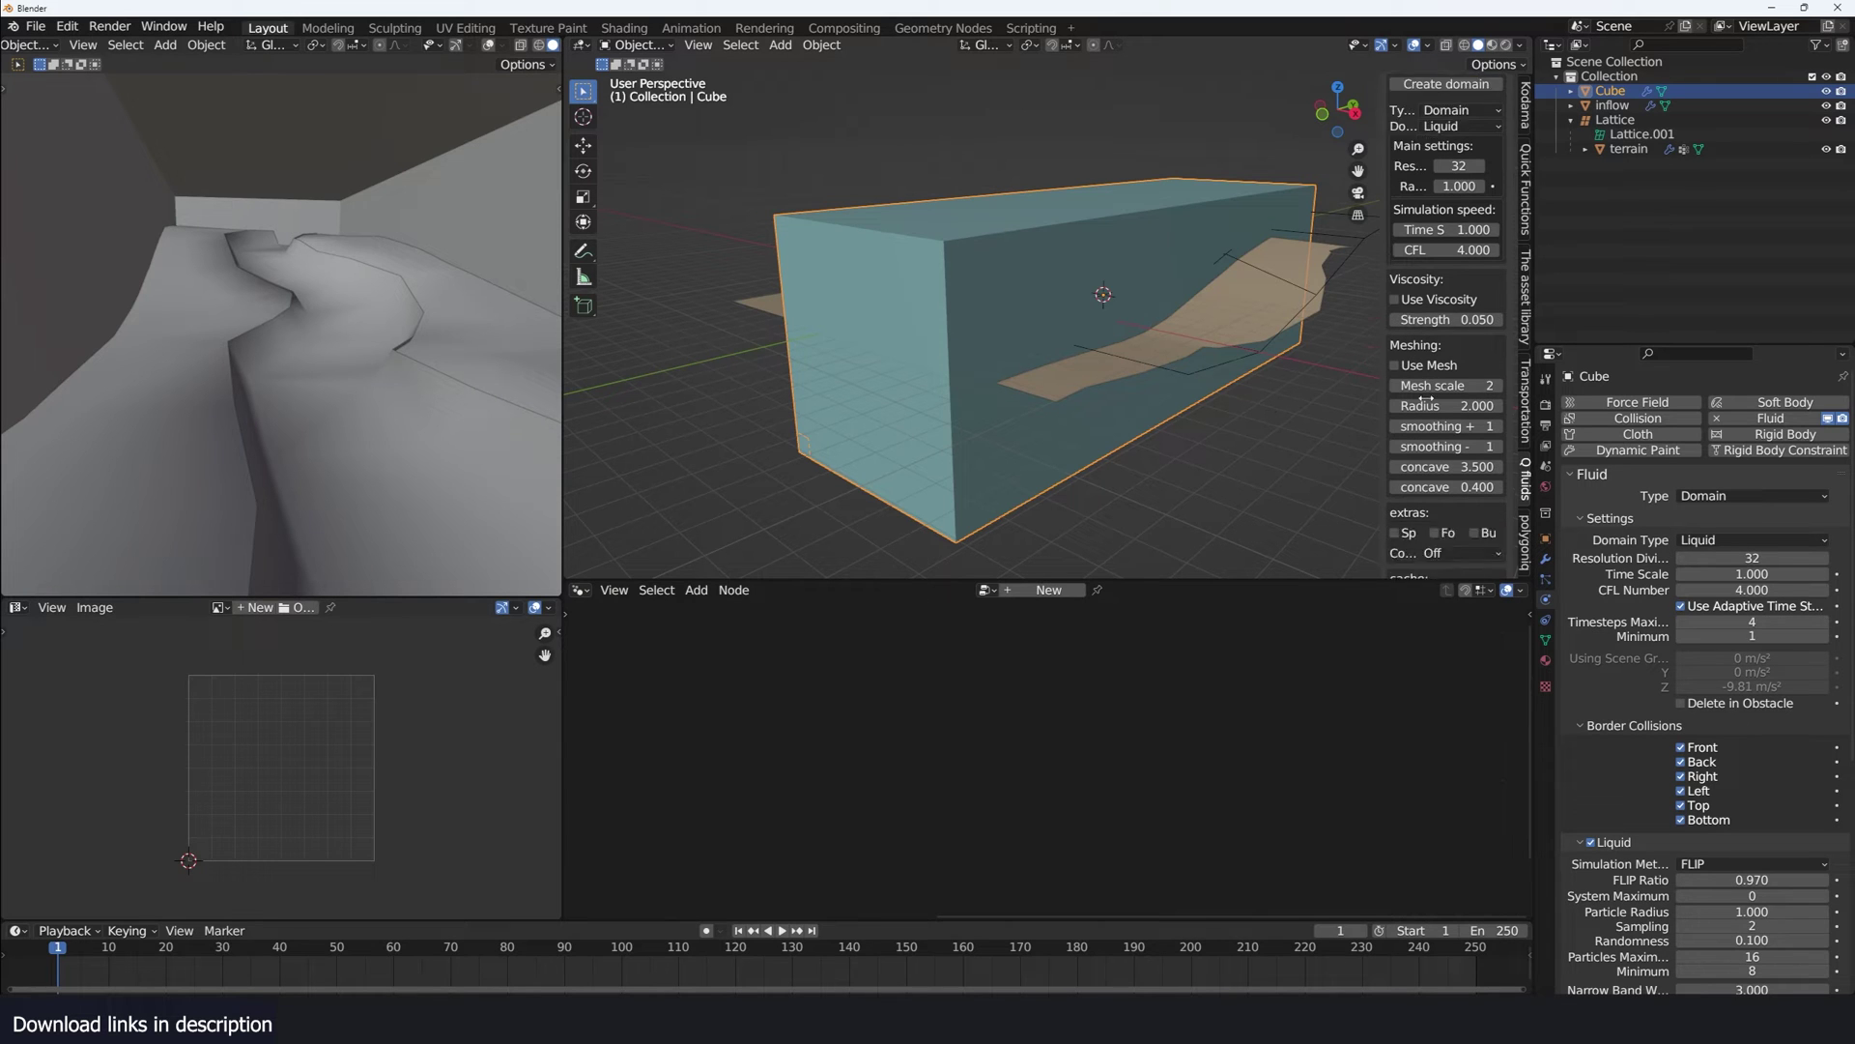
middle_click_drag(1285, 333, 1189, 326)
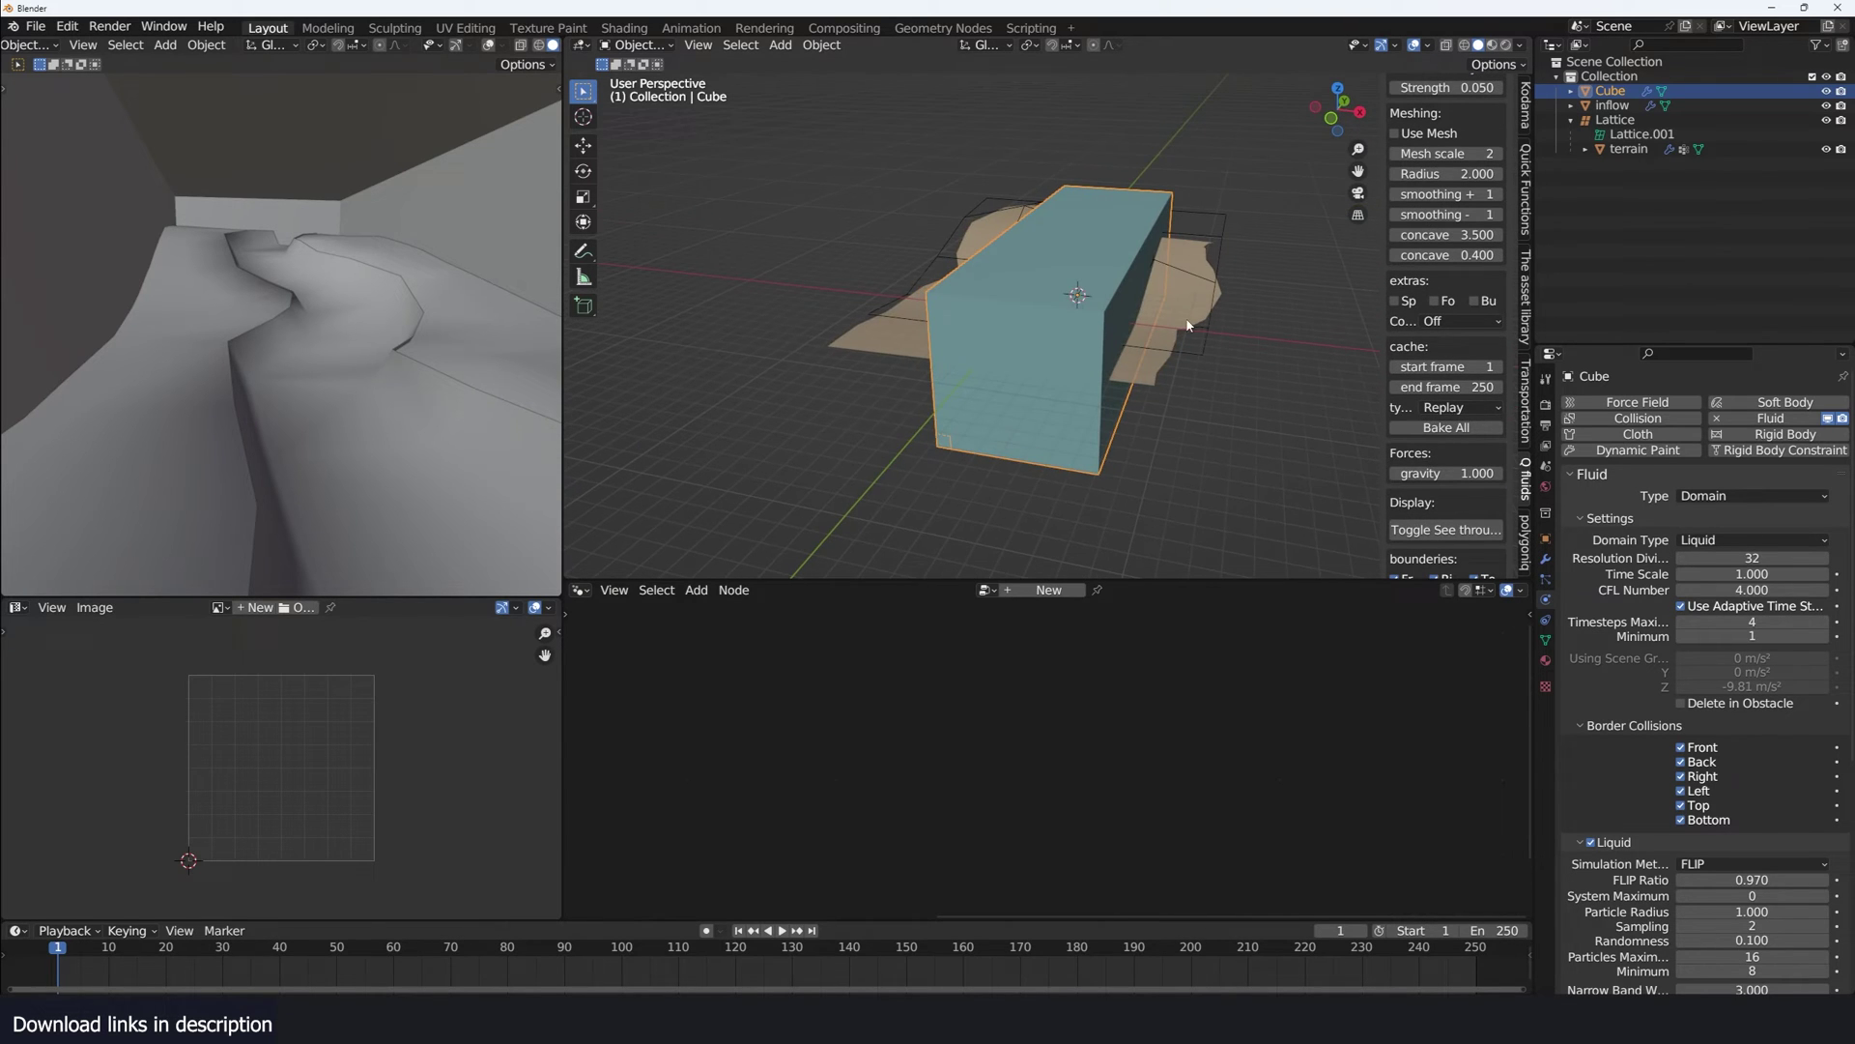
scroll(1463, 460, "down", 3)
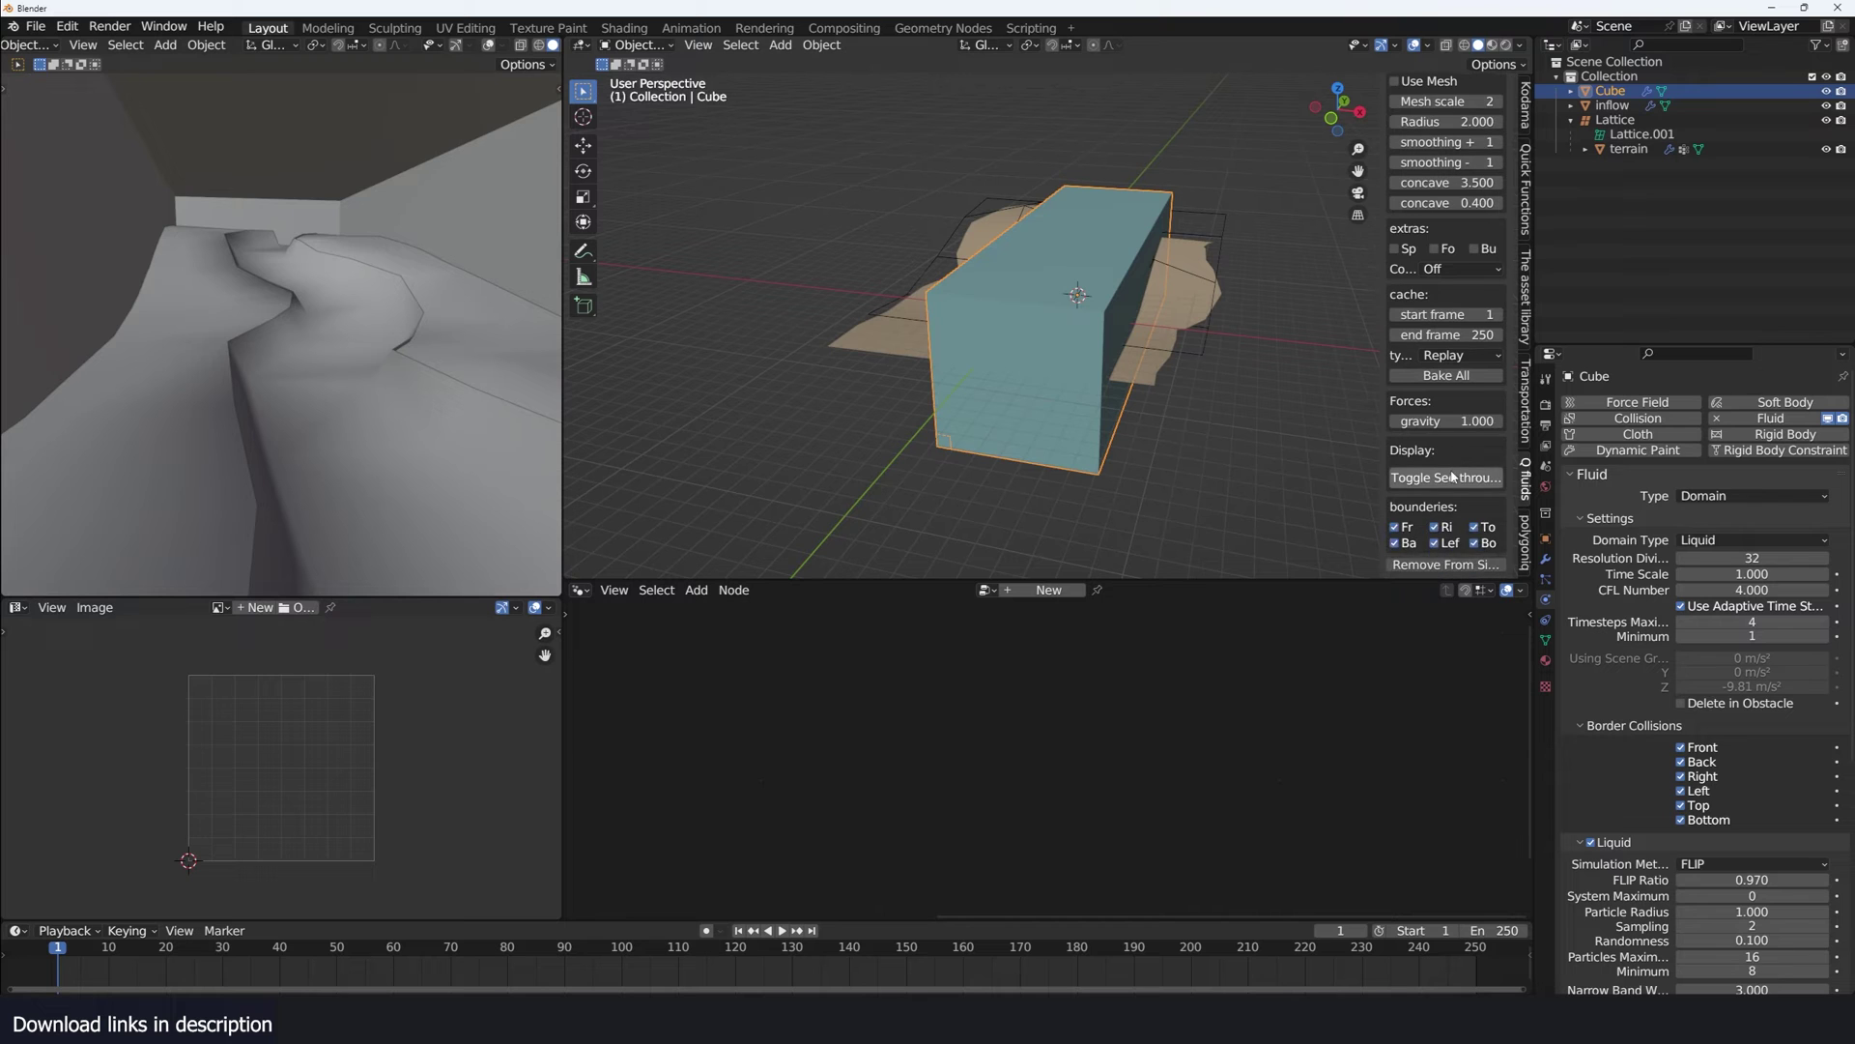
left_click(1457, 477)
middle_click_drag(1256, 403, 1070, 316)
scroll(1070, 316, "up", 3)
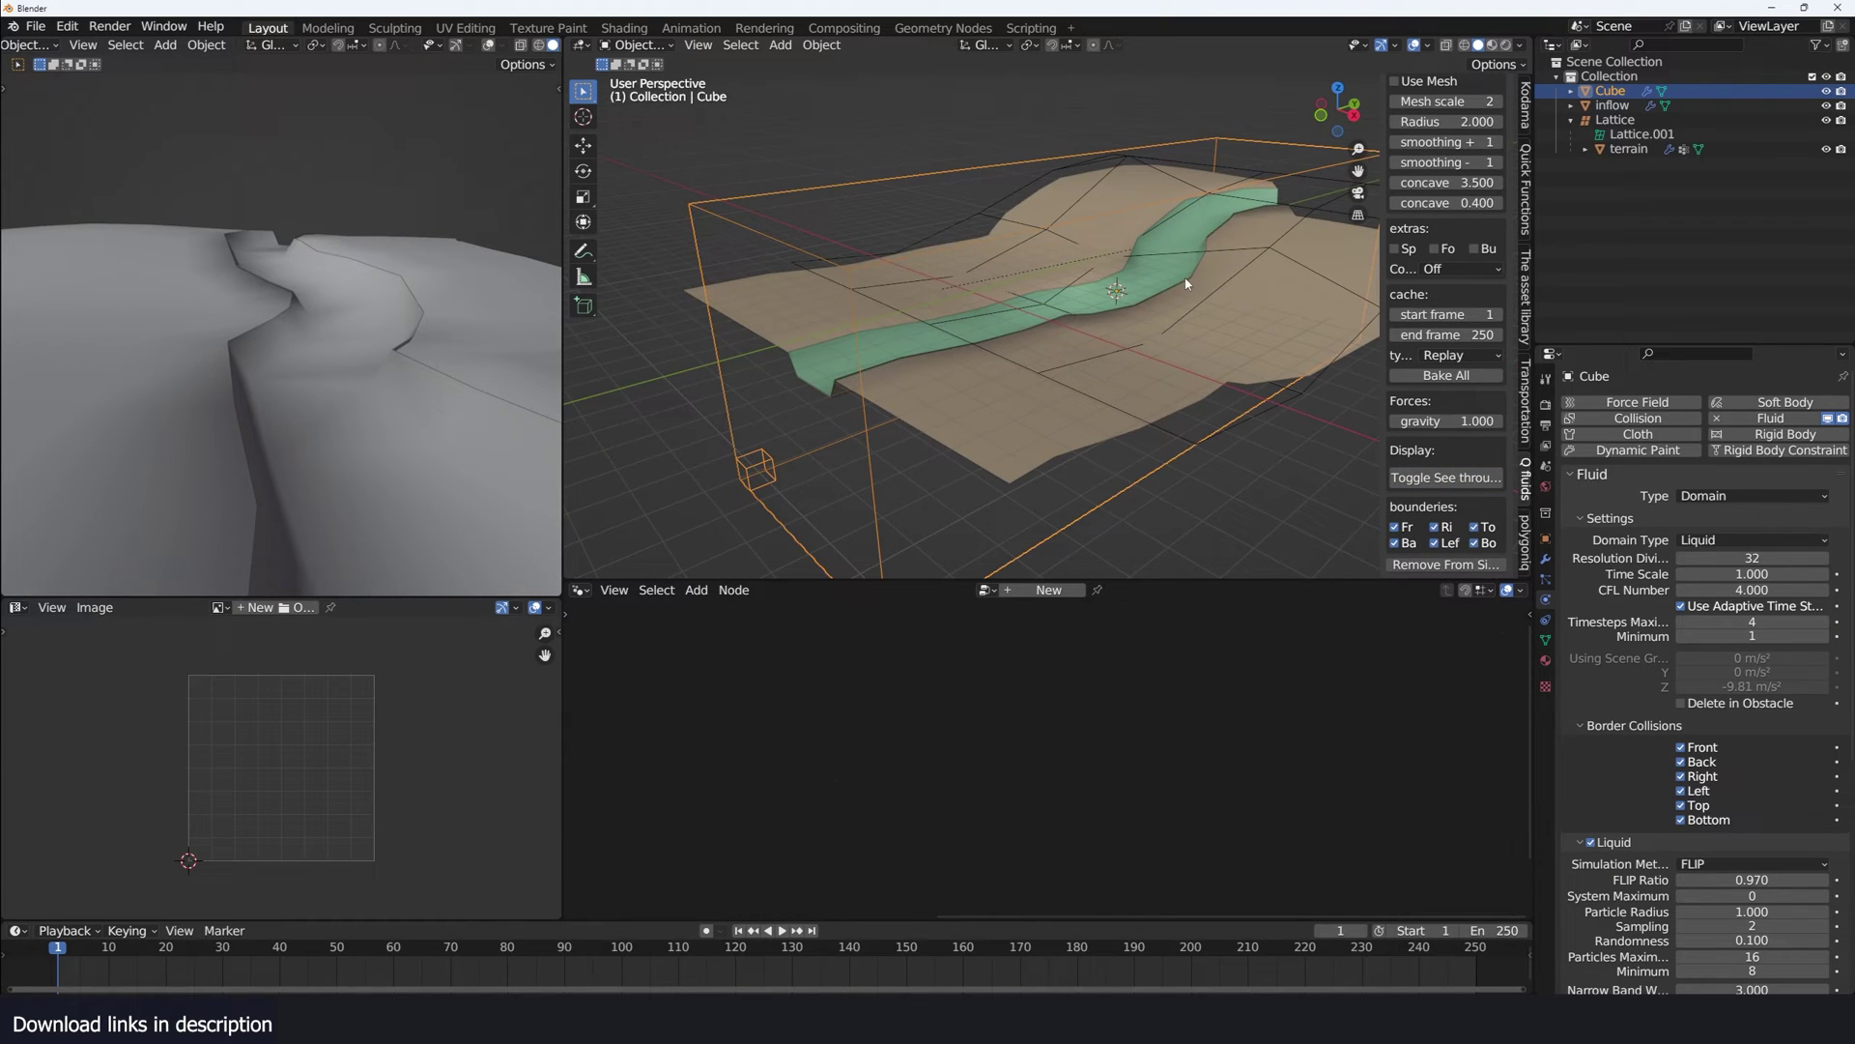
- Select the green inflow strip that runs along the river
scroll(1390, 422, "up", 3)
scroll(911, 357, "up", 5)
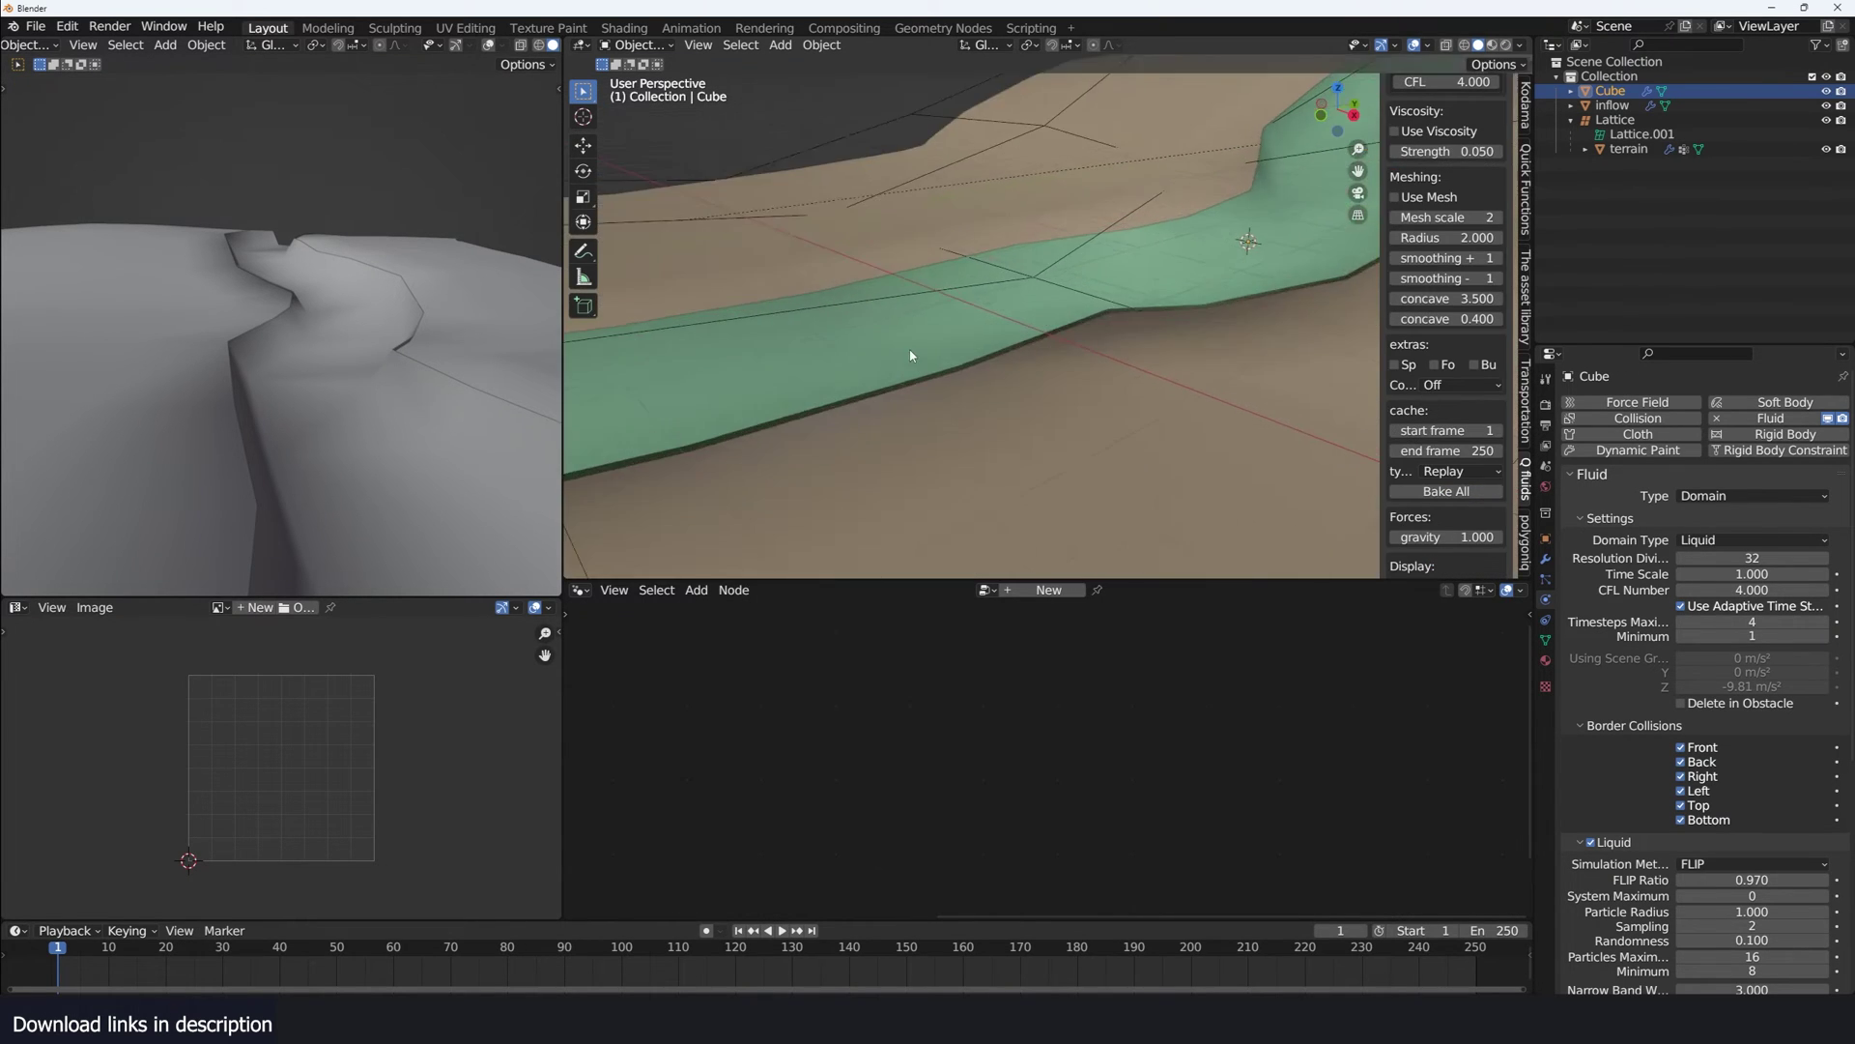
middle_click_drag(911, 356, 1040, 342)
left_click(953, 372)
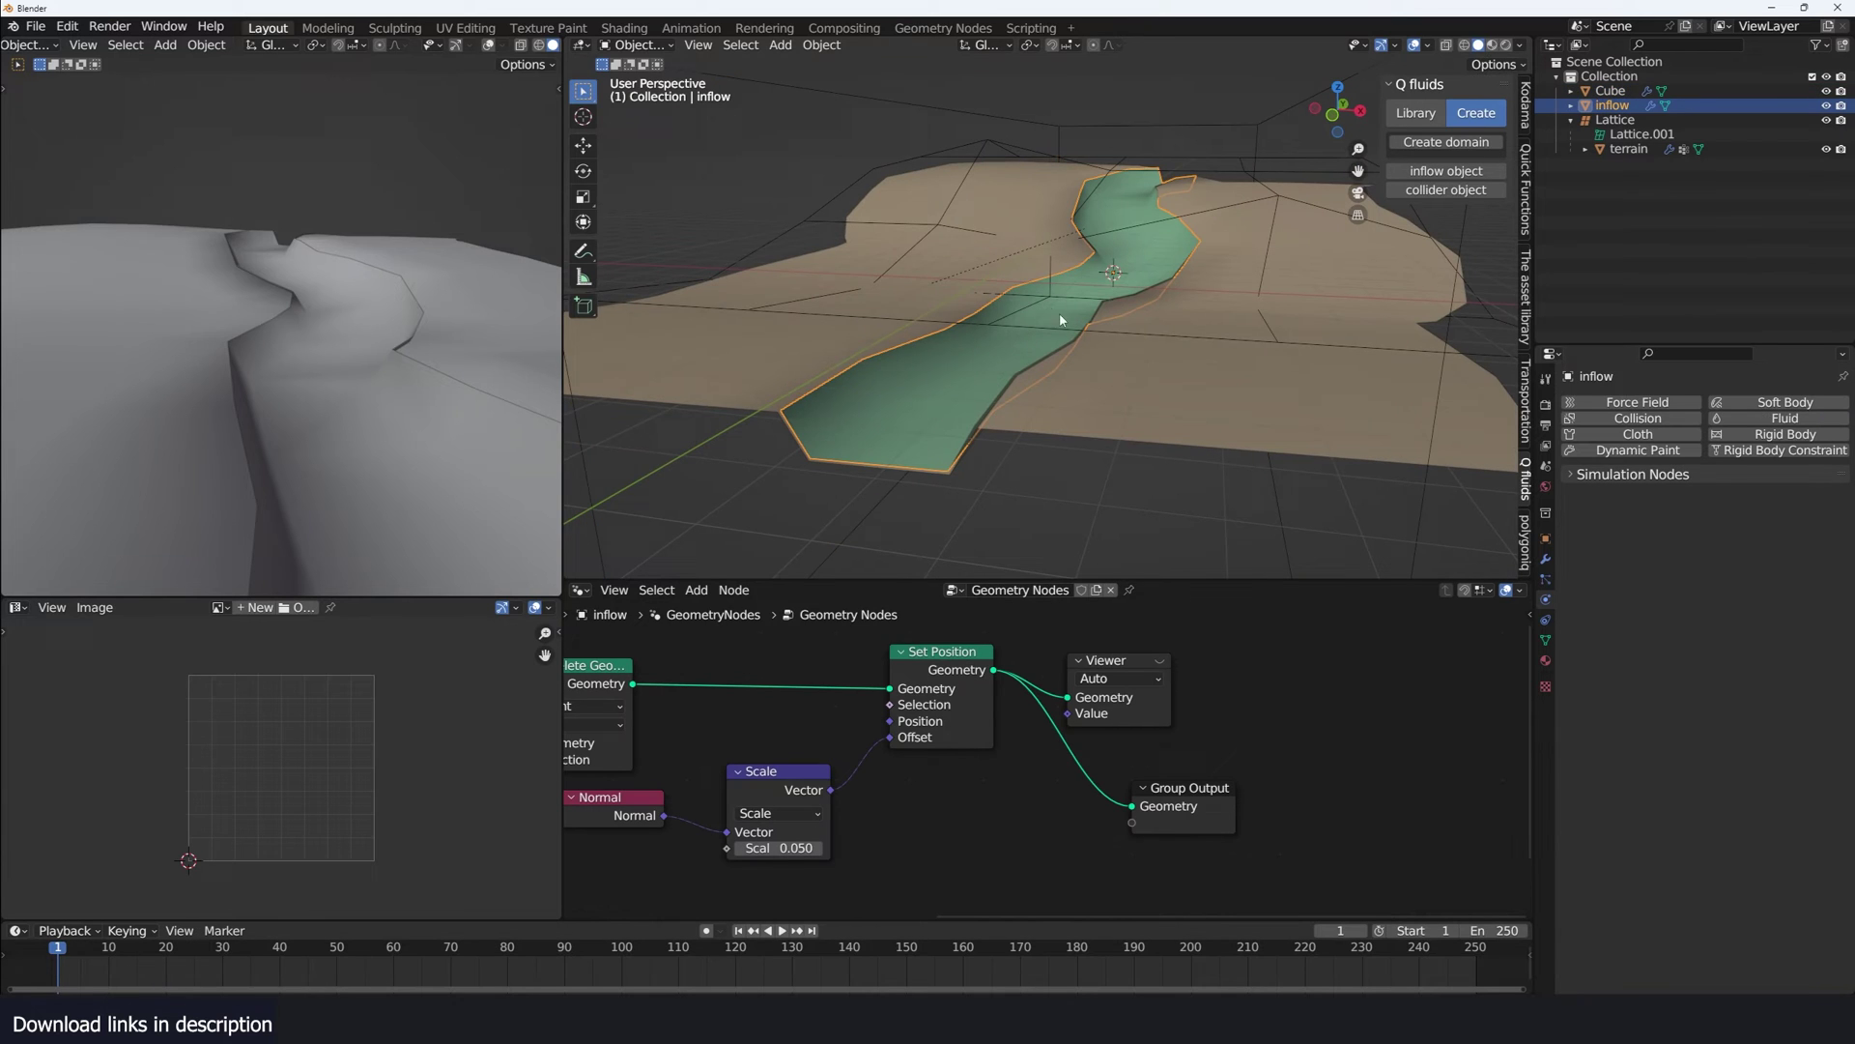
left_click(1231, 377)
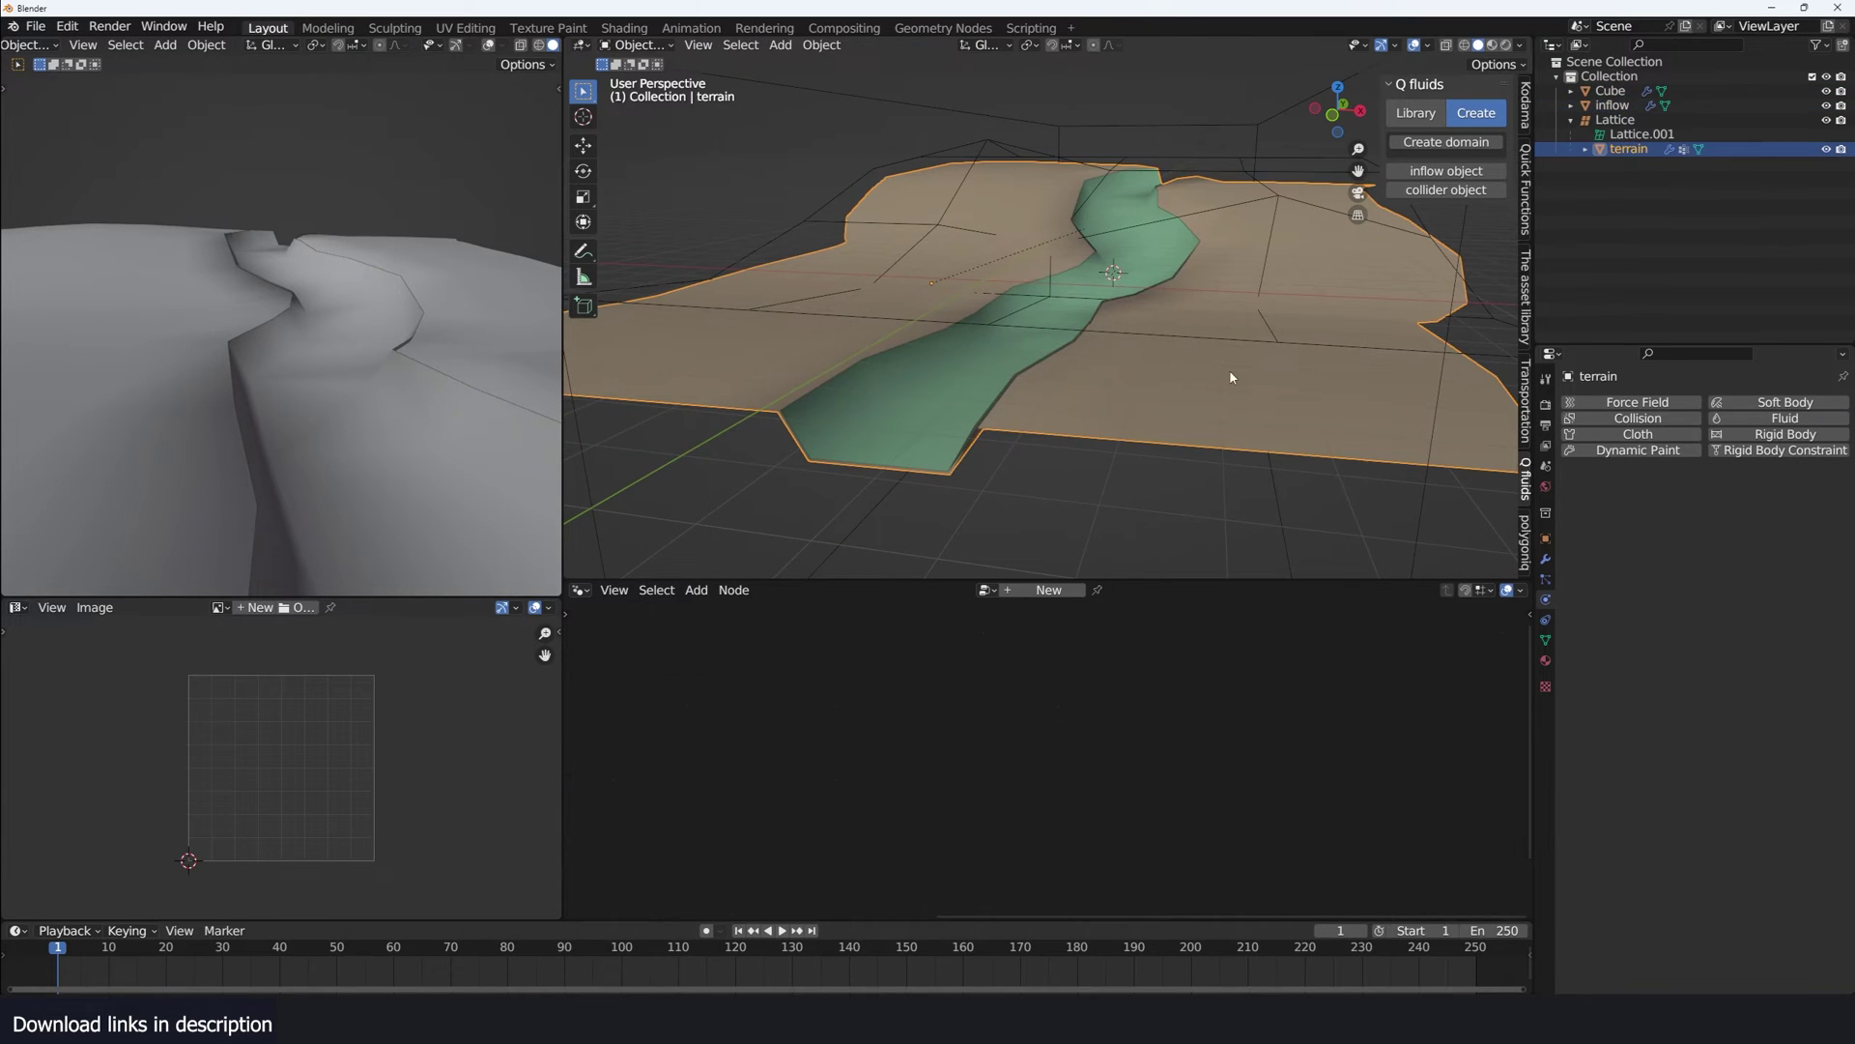
left_click(1027, 369)
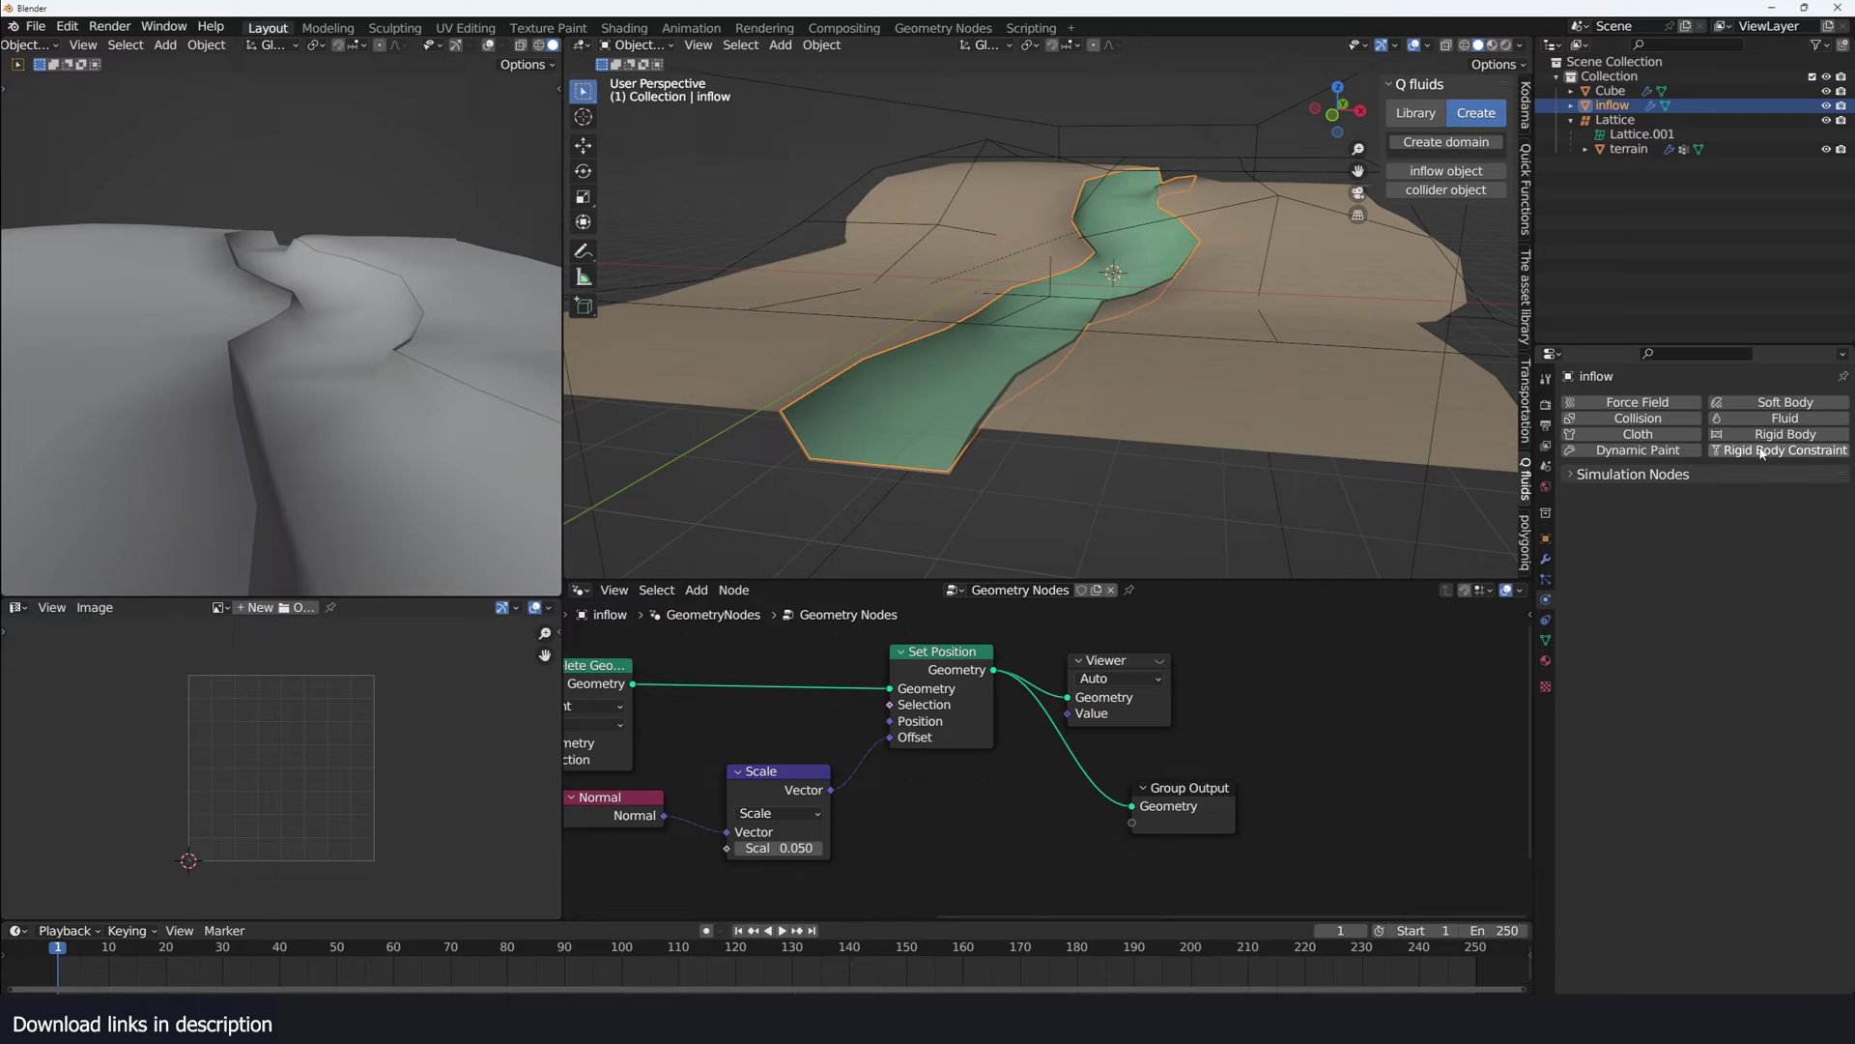
- Try adding Fluid physics to the inflow strip with type Flow and flow type Liquid
left_click(1783, 418)
left_click(1751, 515)
left_click(1732, 566)
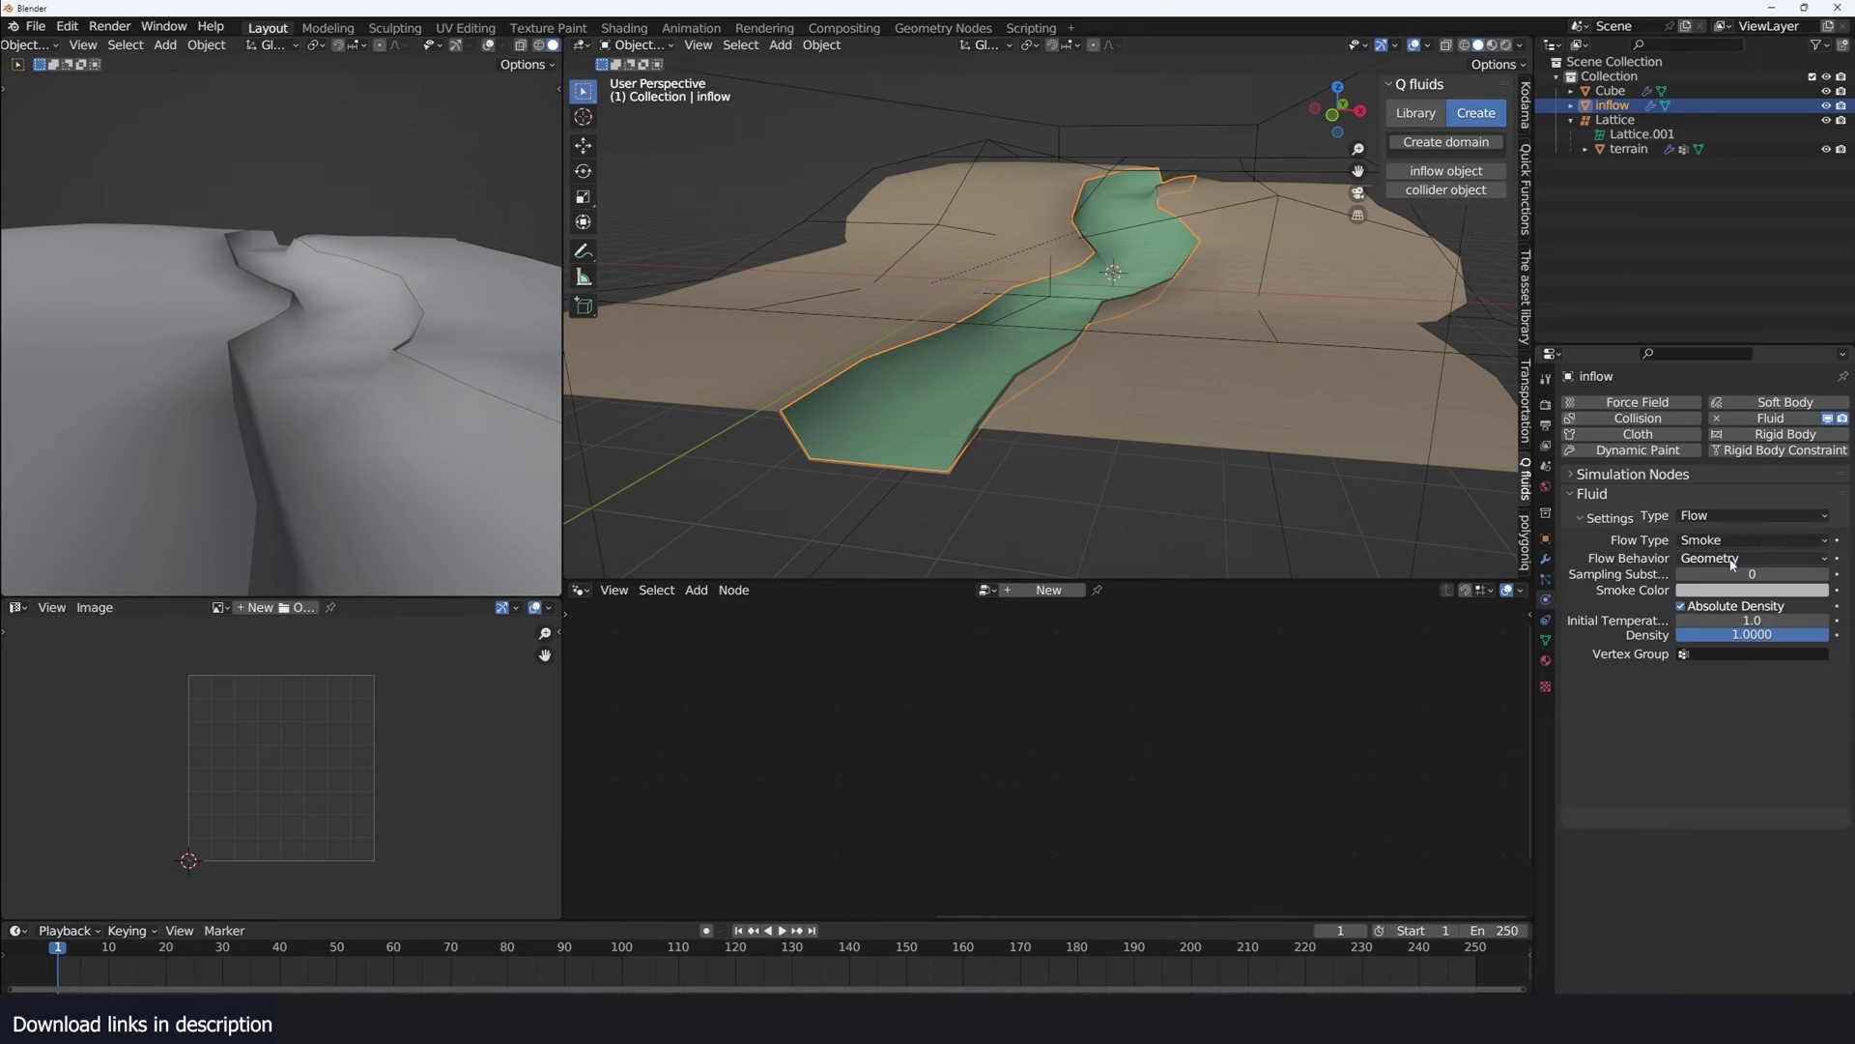
left_click(1757, 562)
left_click(1705, 624)
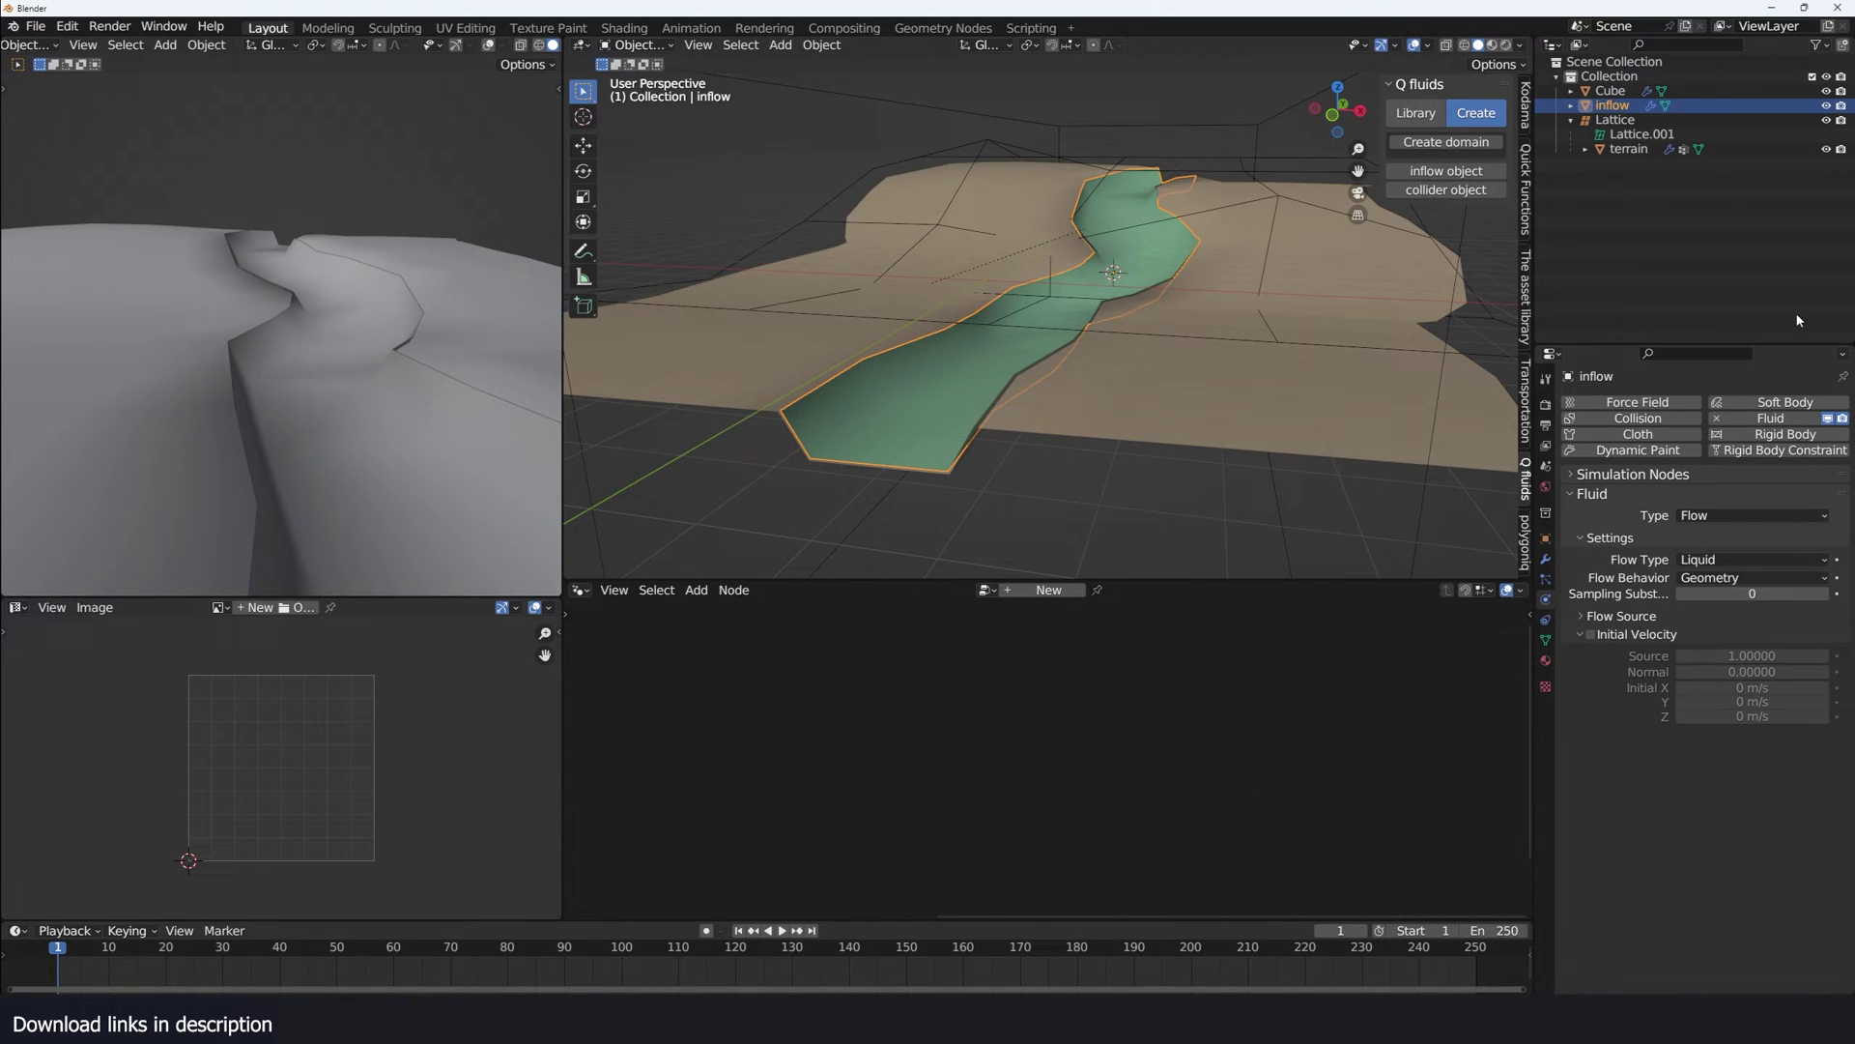
left_click(1778, 418)
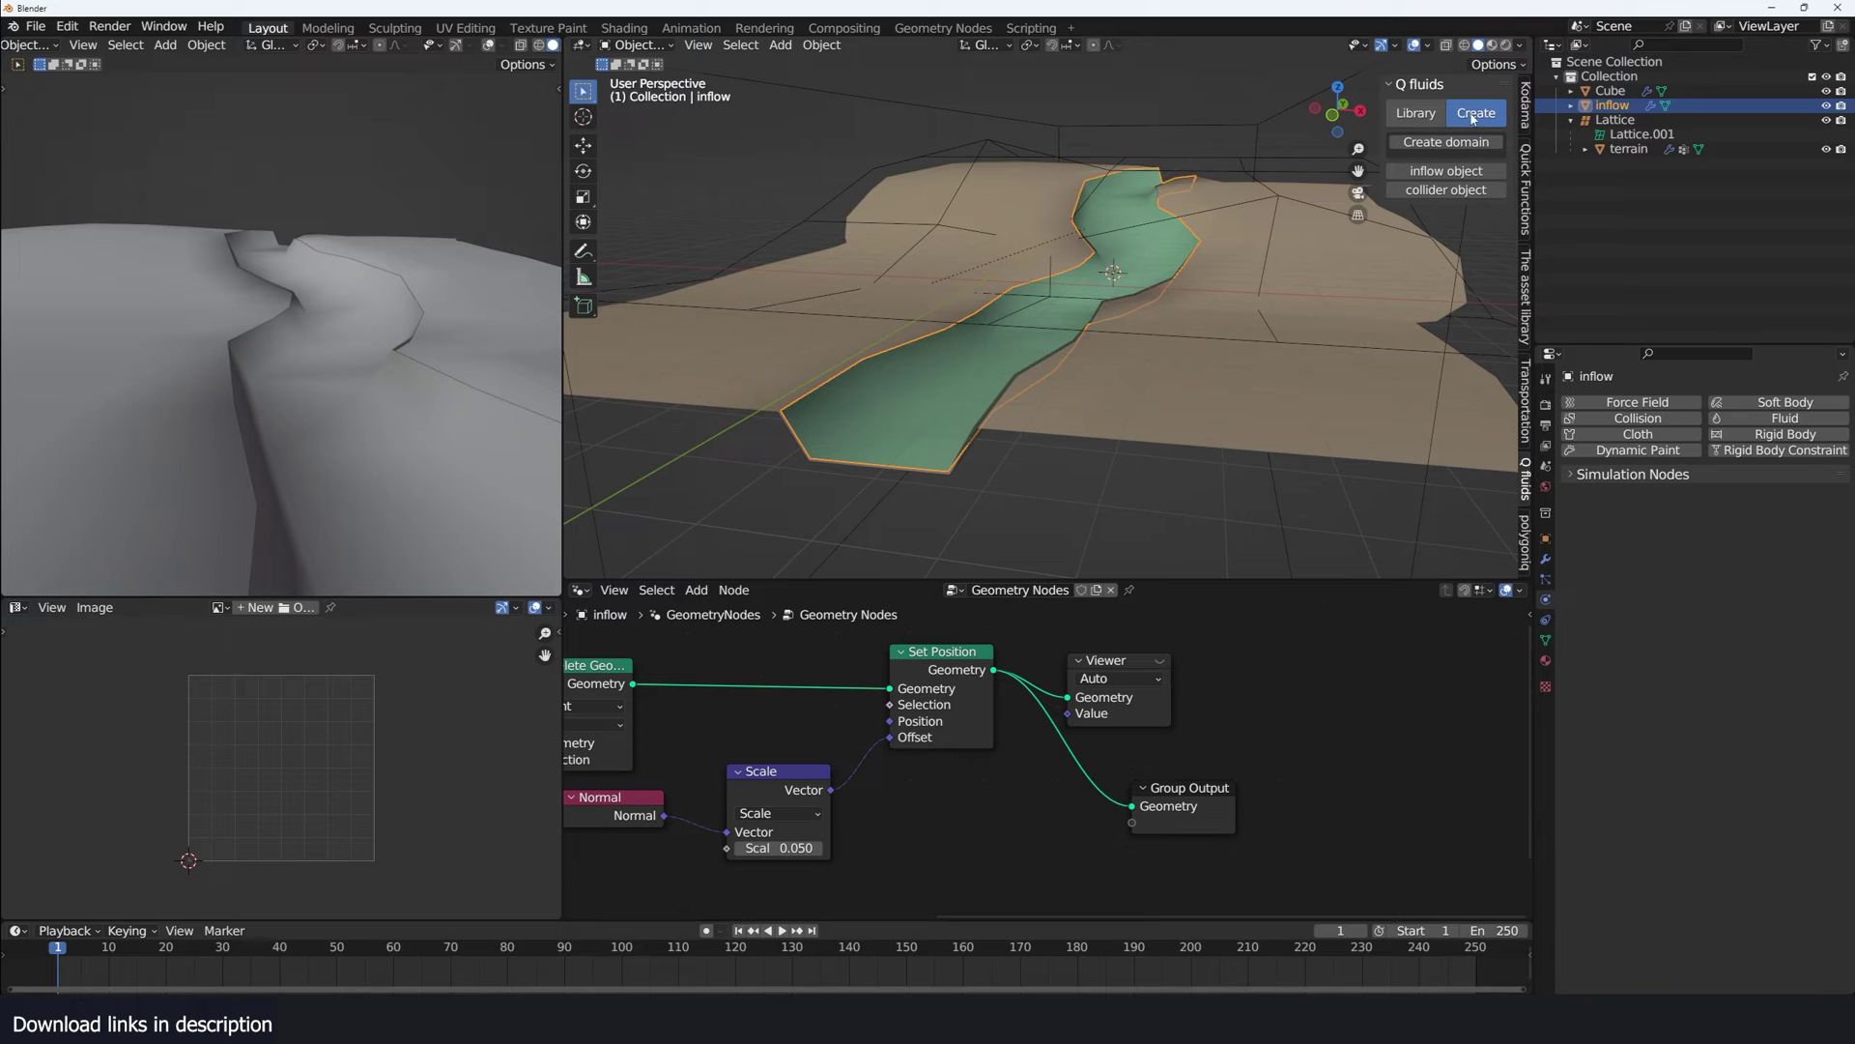
- Make the river strip a Q fluids inflow object with flow behavior Inflow and Is Planar enabled
left_click(1476, 172)
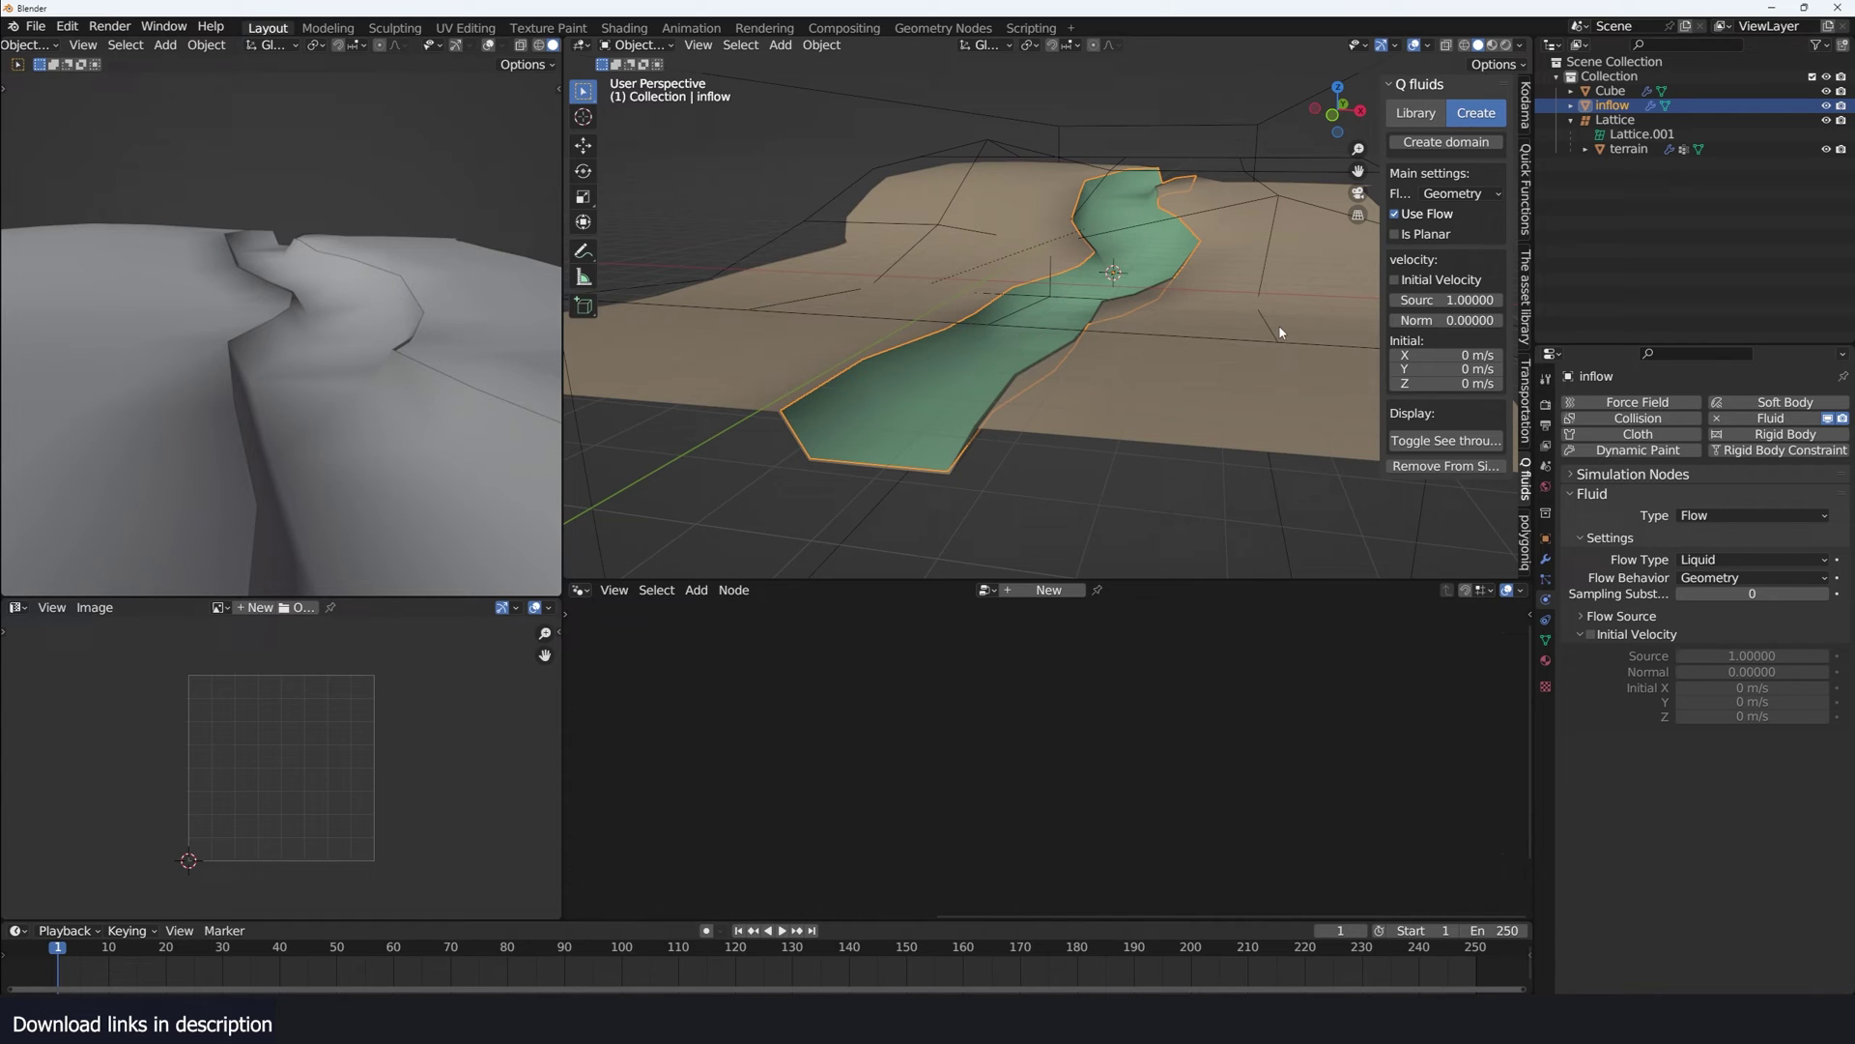
middle_click_drag(1280, 332, 1145, 384)
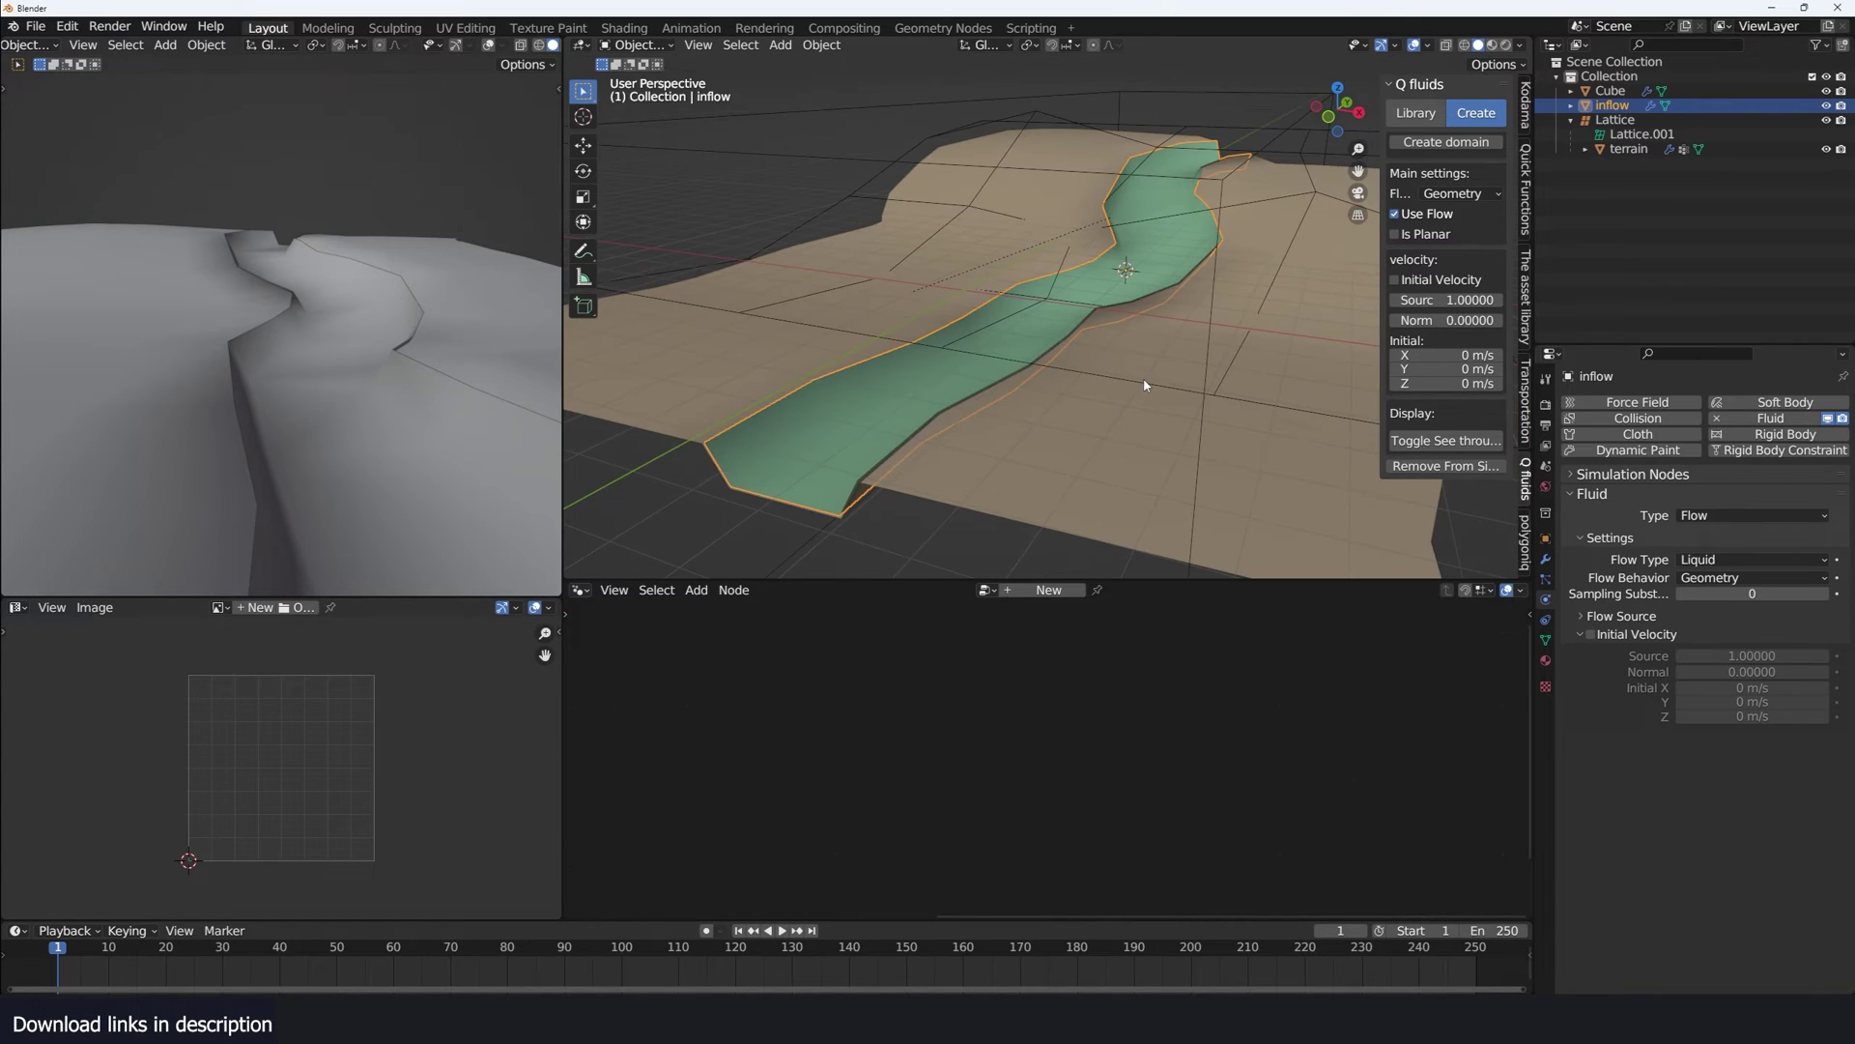
left_click(1458, 195)
left_click(1457, 195)
left_click(1457, 195)
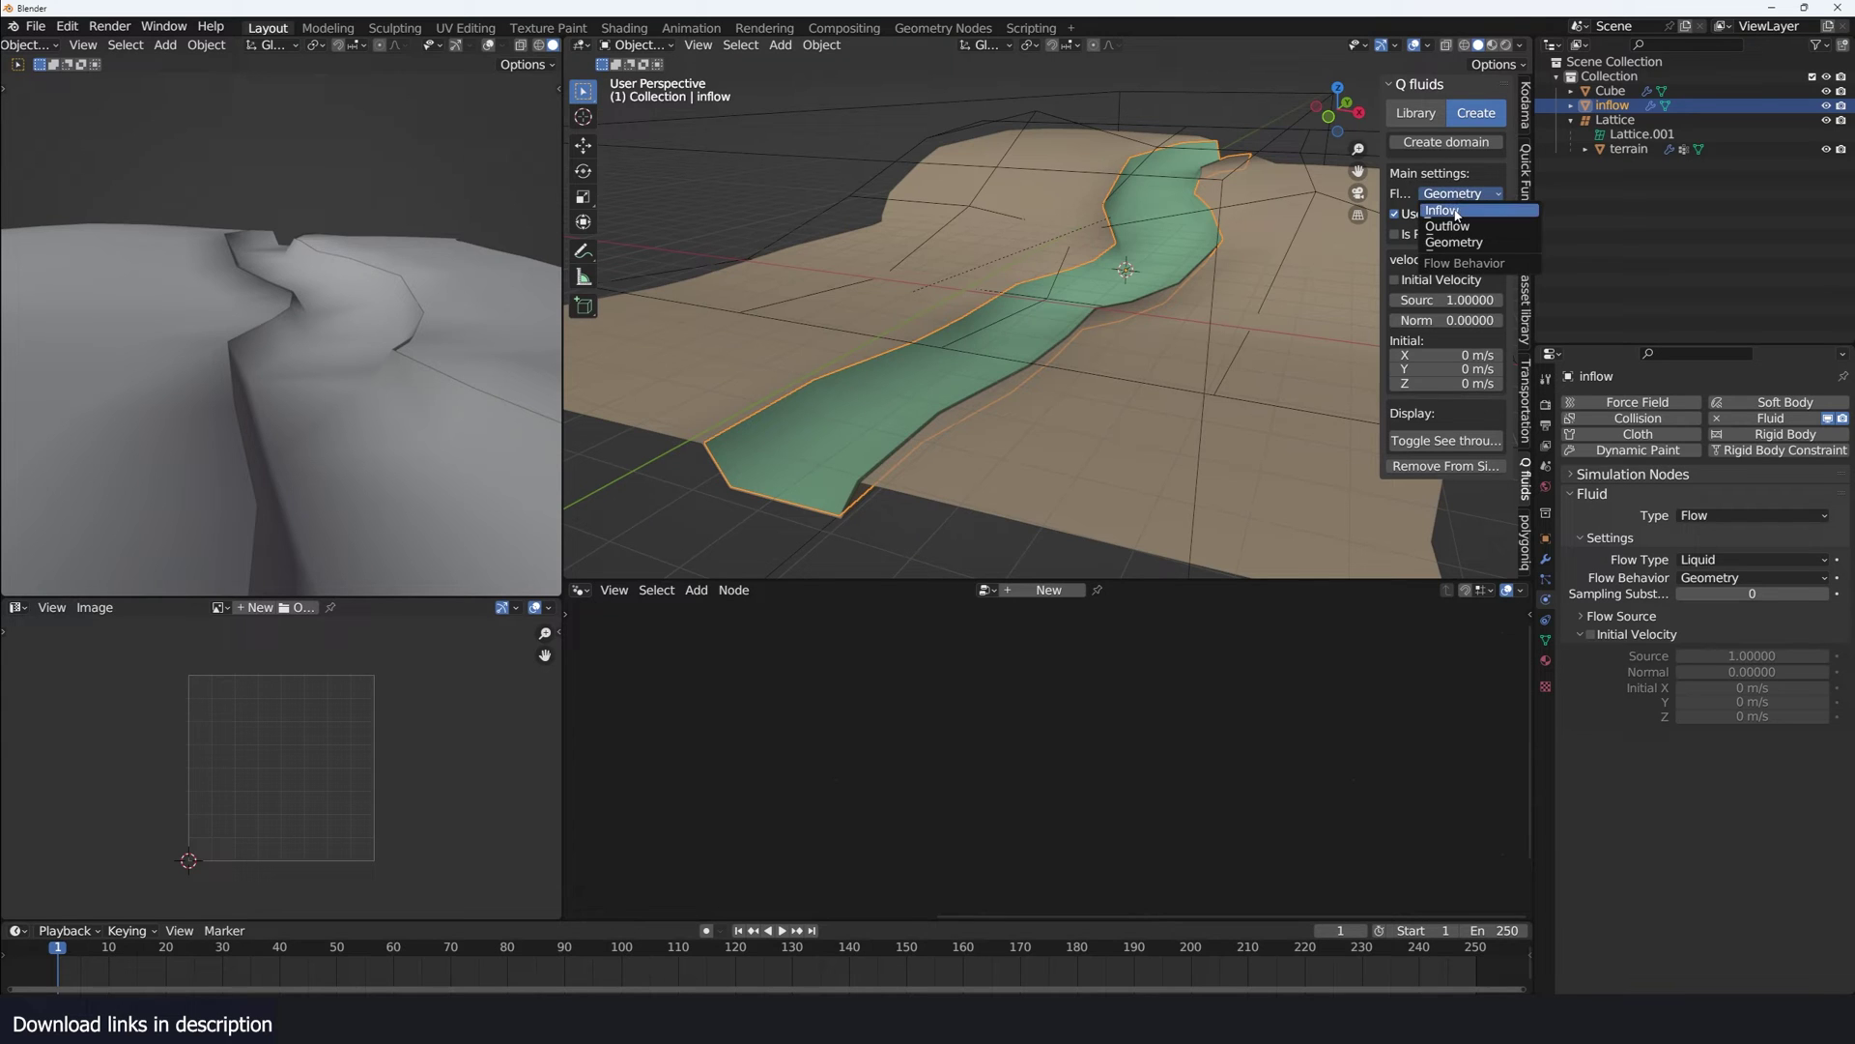
left_click(1456, 212)
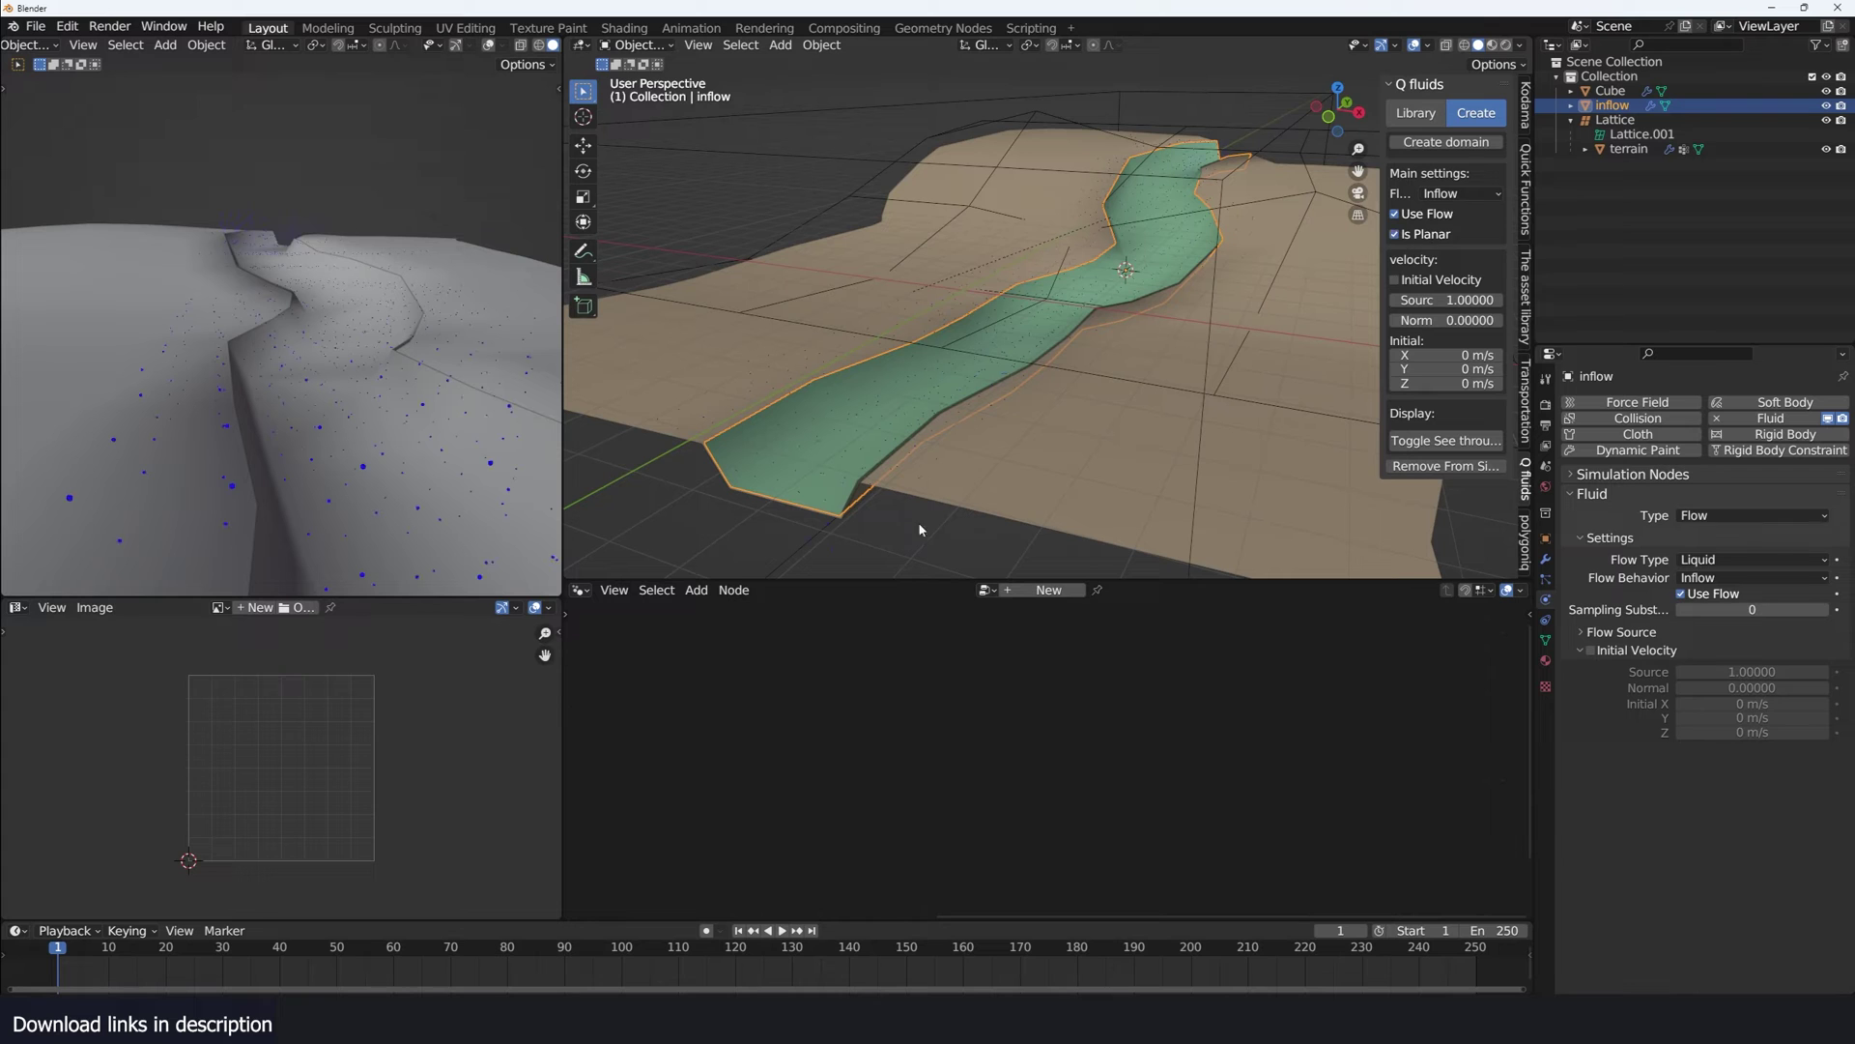
- Play the simulation and inspect how the inflow particles move around the river and terrain
key("space")
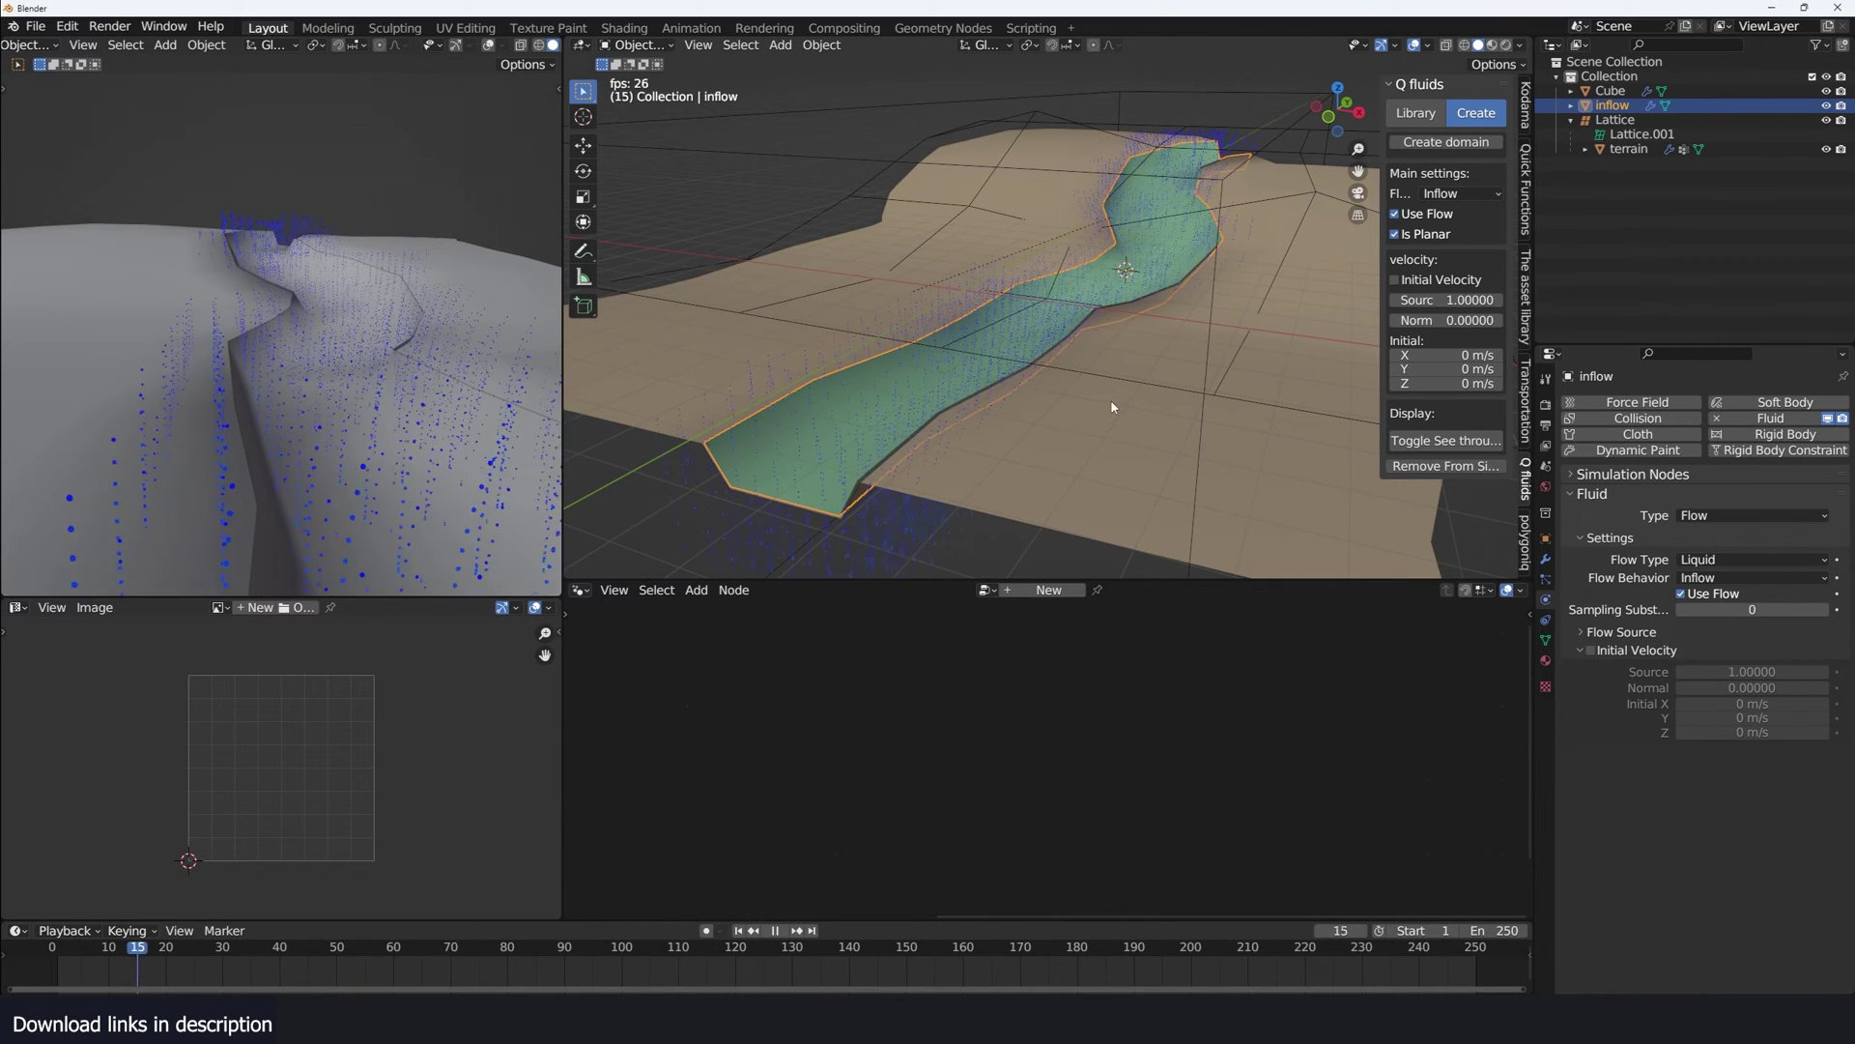
key("space")
middle_click_drag(1112, 406, 1096, 370)
key("space")
key("space")
key("space")
key("space")
- Turn the terrain into a Q fluids collider object
left_click(1103, 433)
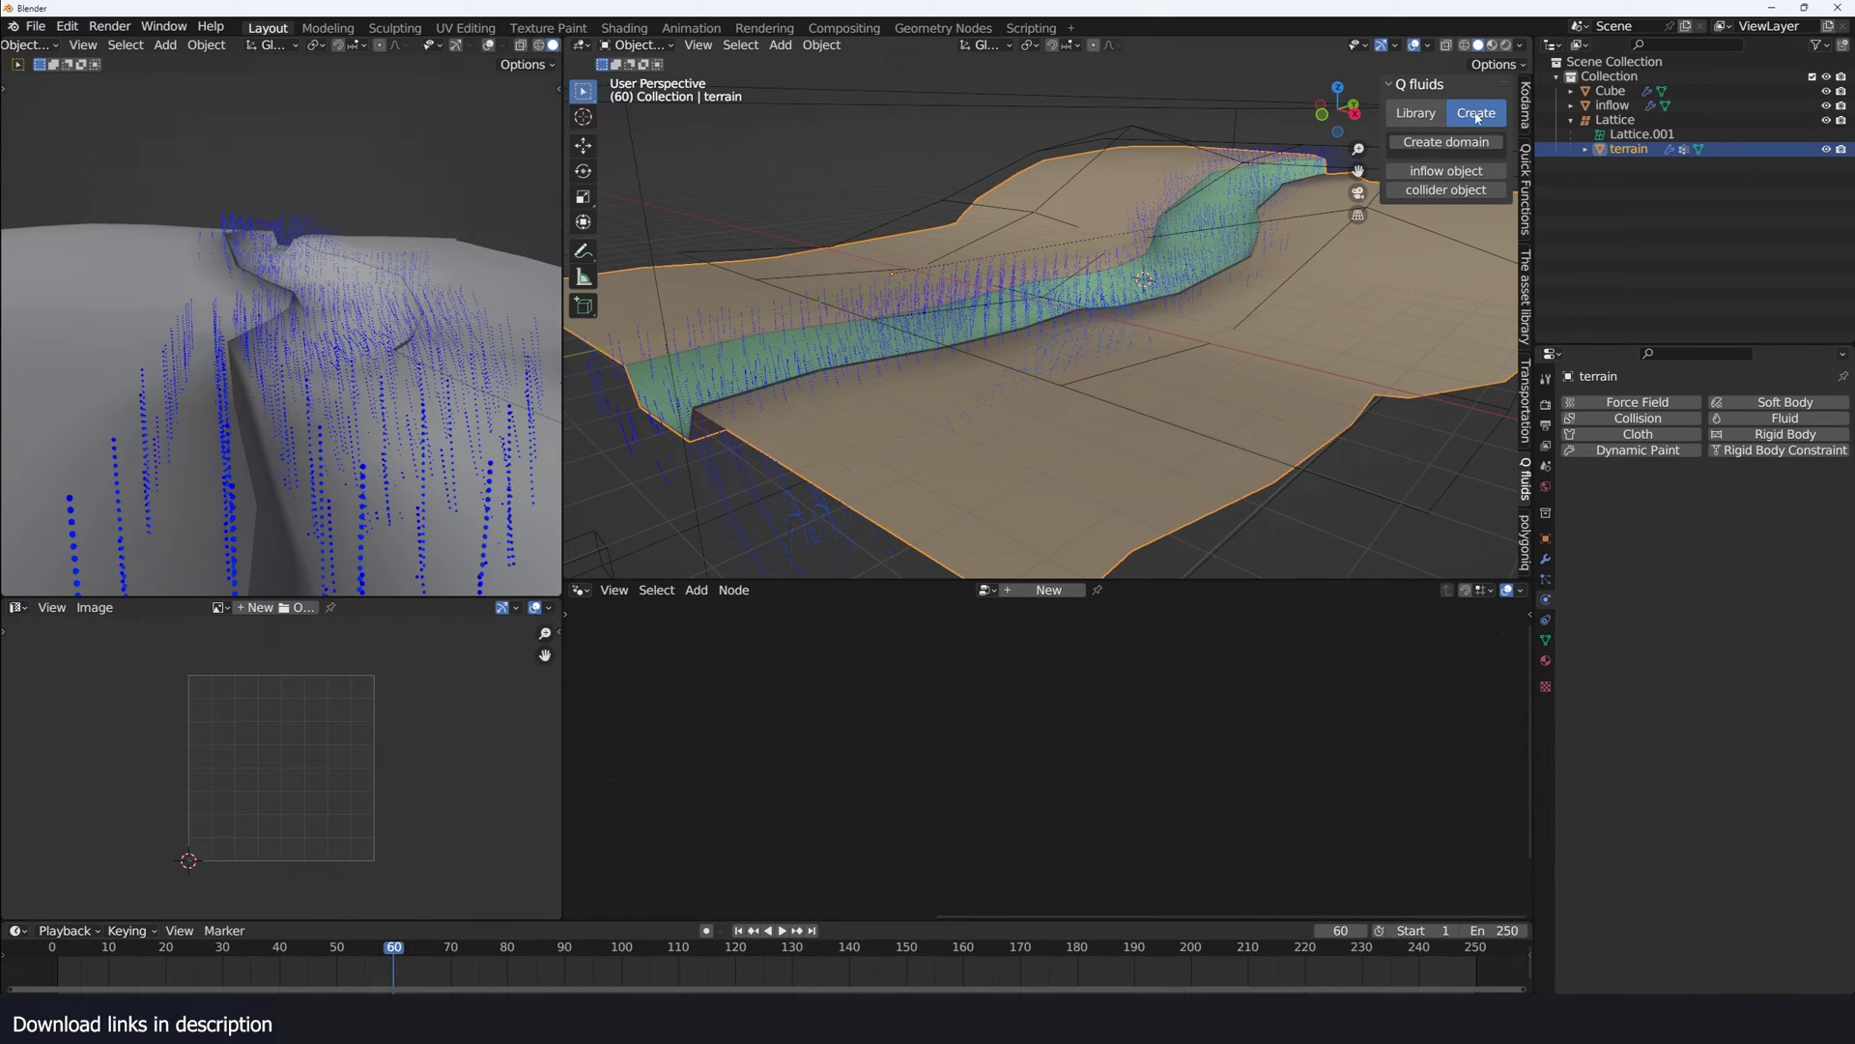
left_click(1472, 188)
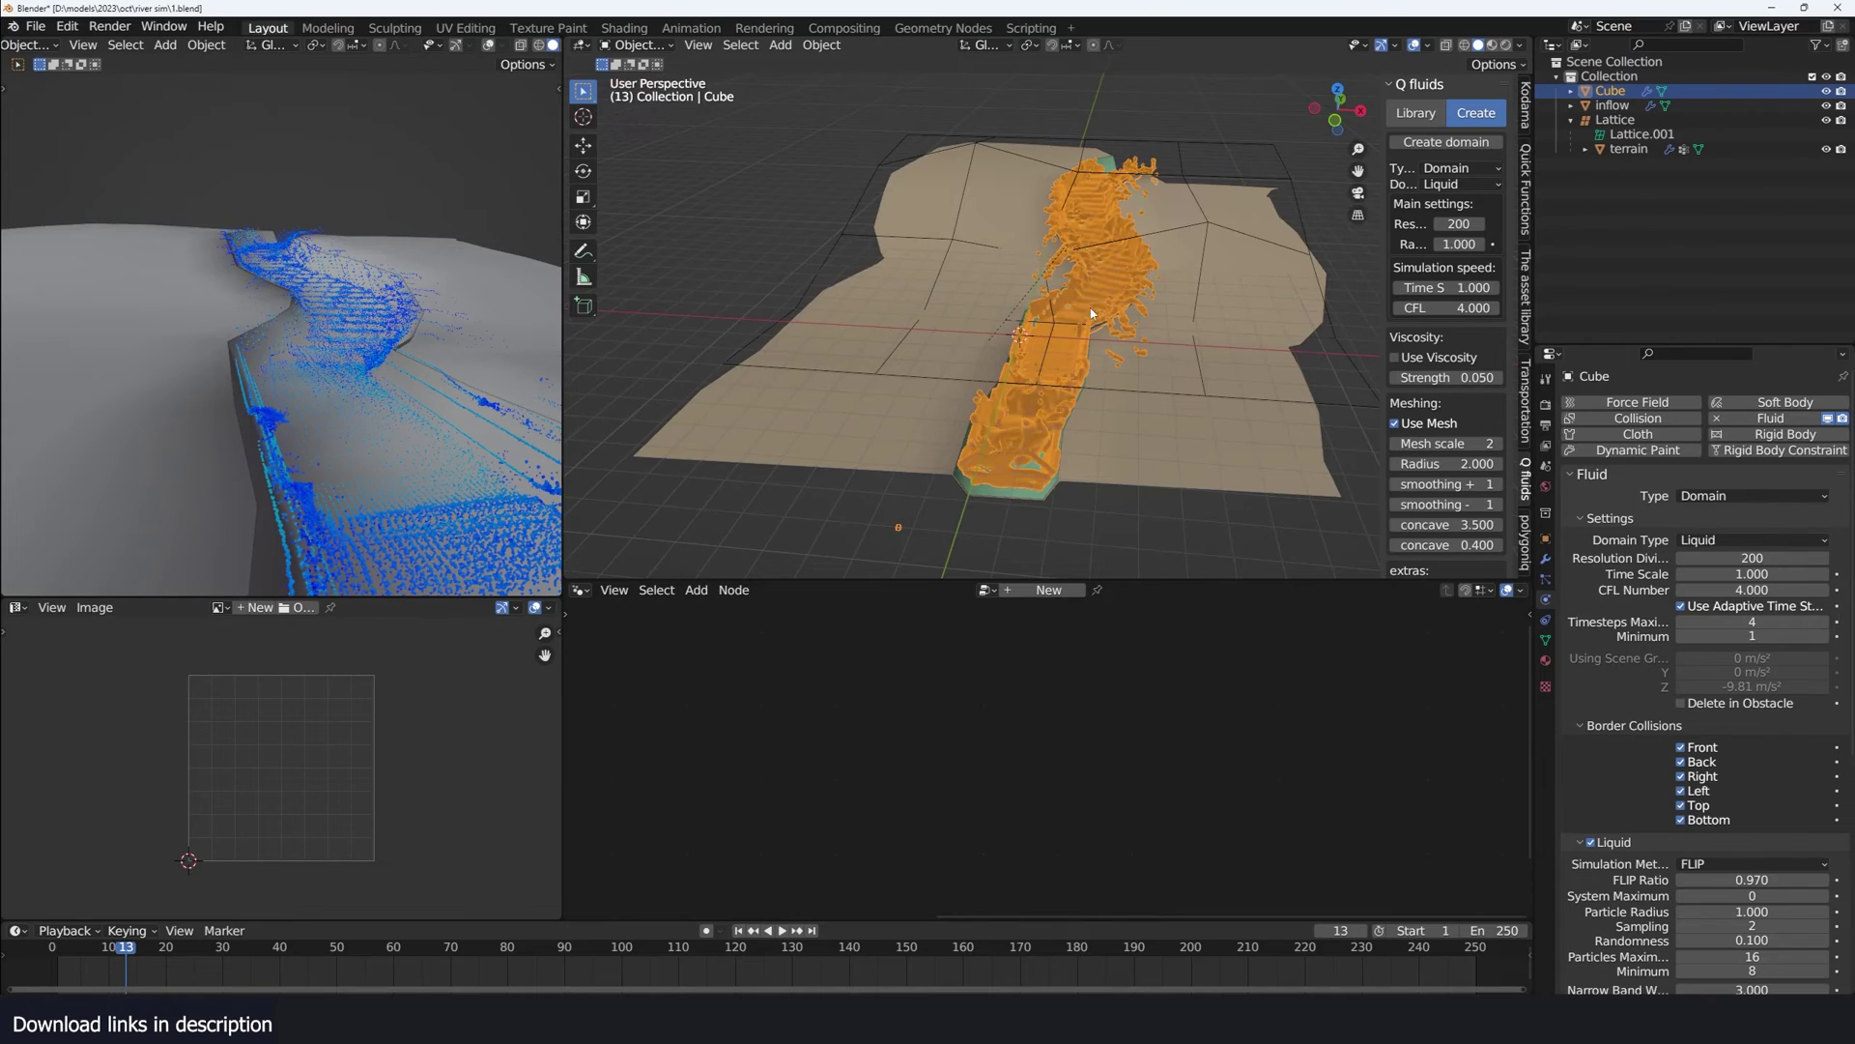
- Turn off Use Mesh on the fluid domain to display the liquid as particles only
key("space")
middle_click_drag(1052, 314, 1166, 268)
middle_click_drag(736, 340, 1059, 319)
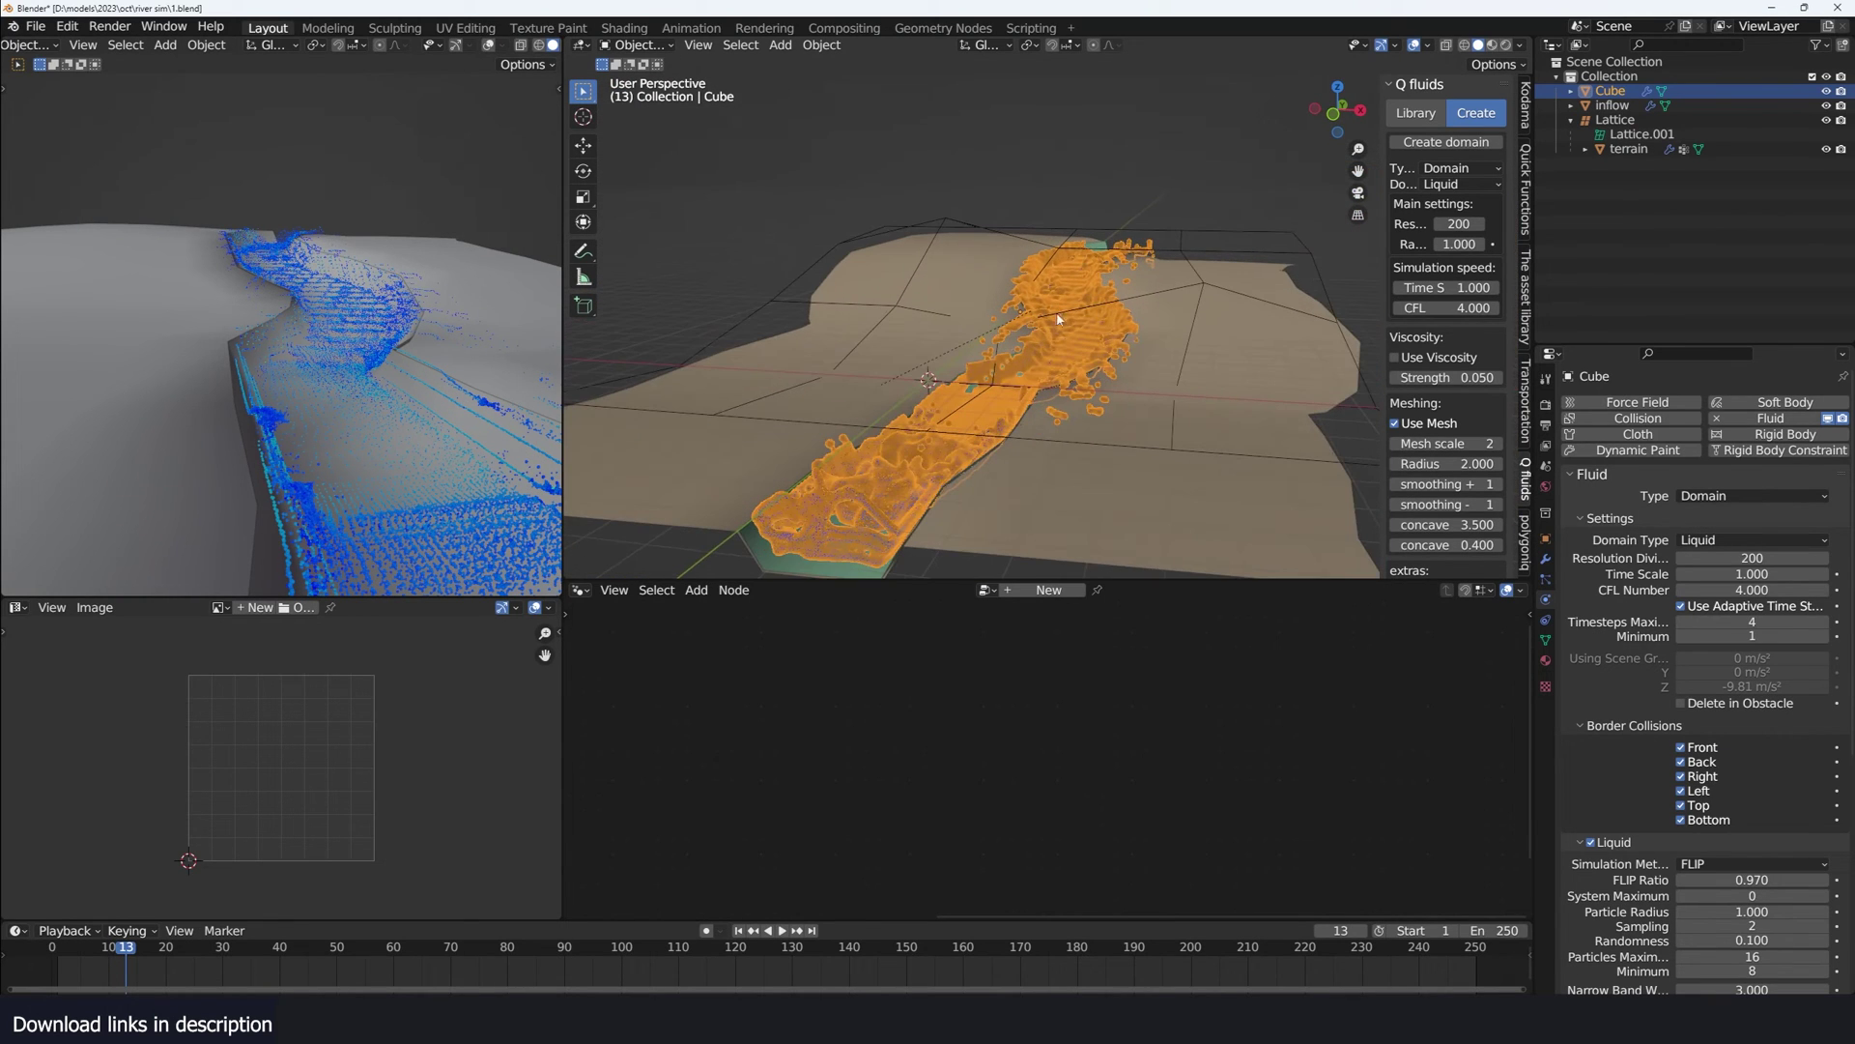
left_click(1396, 425)
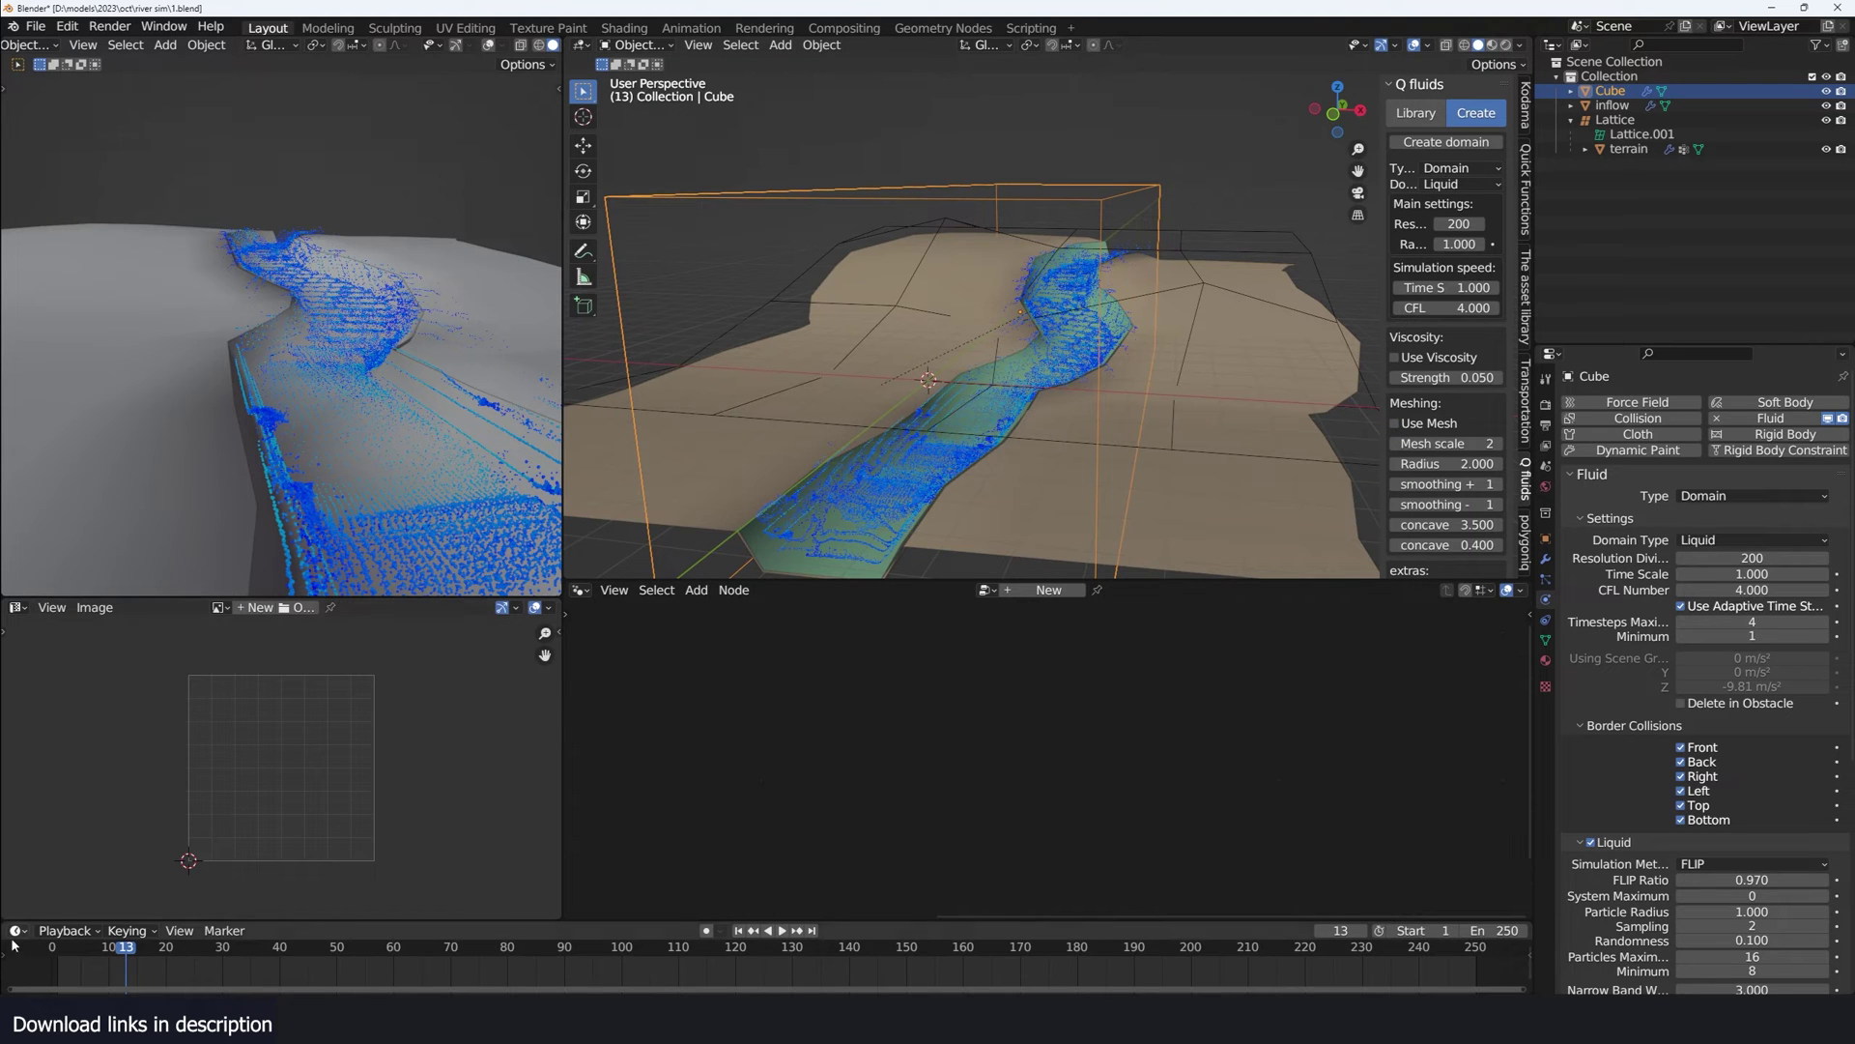
- Replay the simulation from the first frames and examine the particle flow in the riverbed
left_click(55, 958)
middle_click_drag(906, 541, 1029, 426)
key("space")
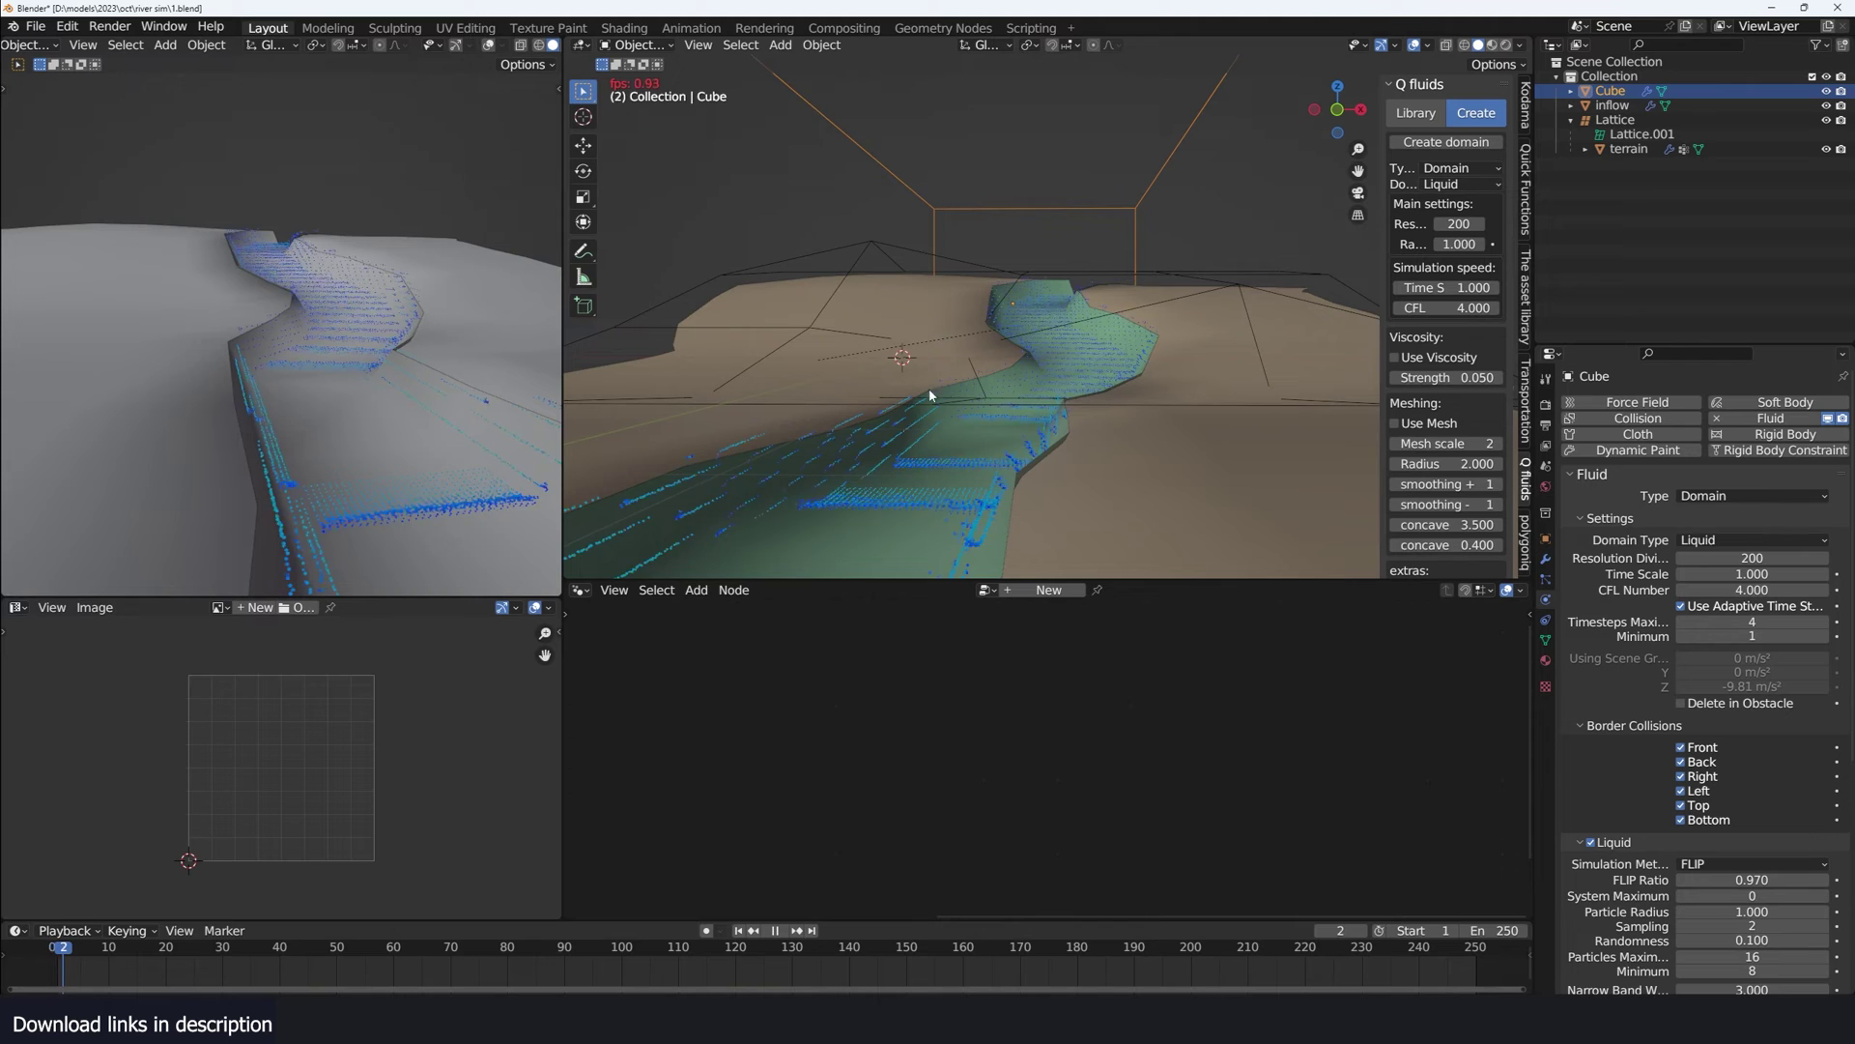
key("space")
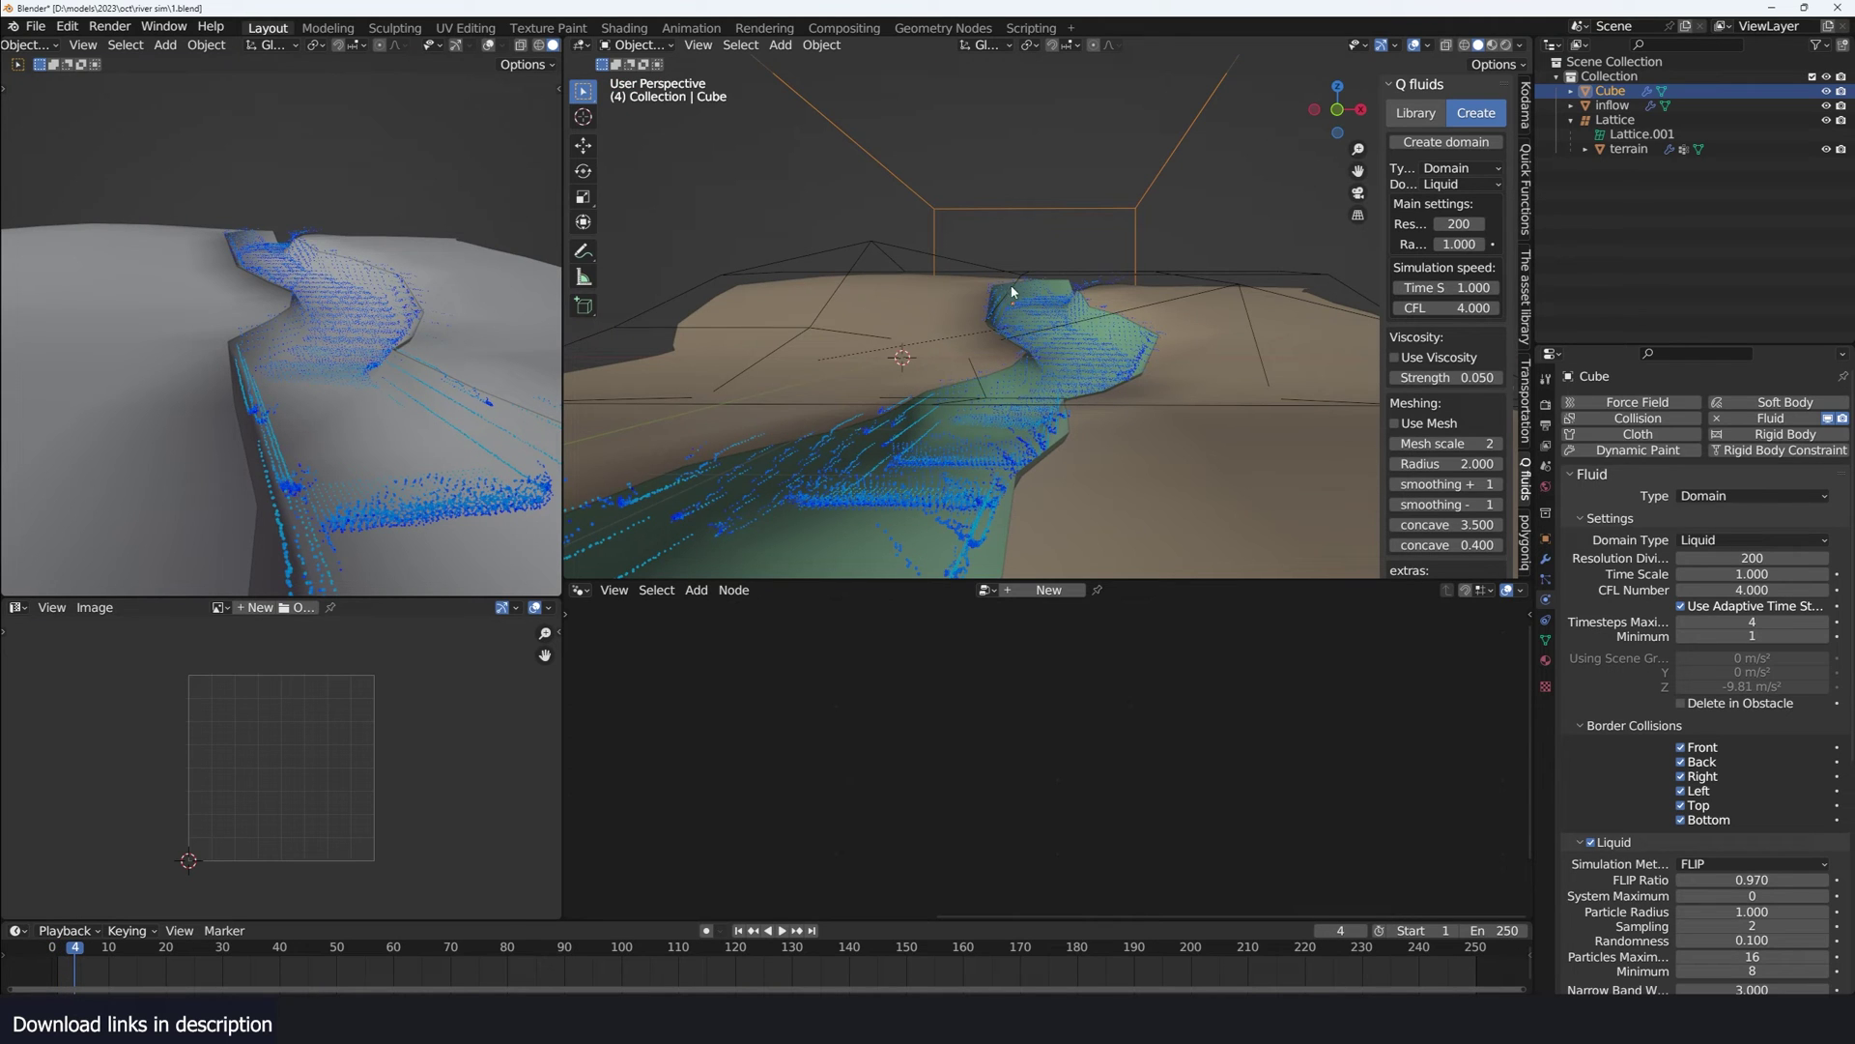
middle_click_drag(1012, 292, 953, 279)
- Deepen the river channel by moving the terrain's riverbed bottom faces down along Z
left_click(994, 376)
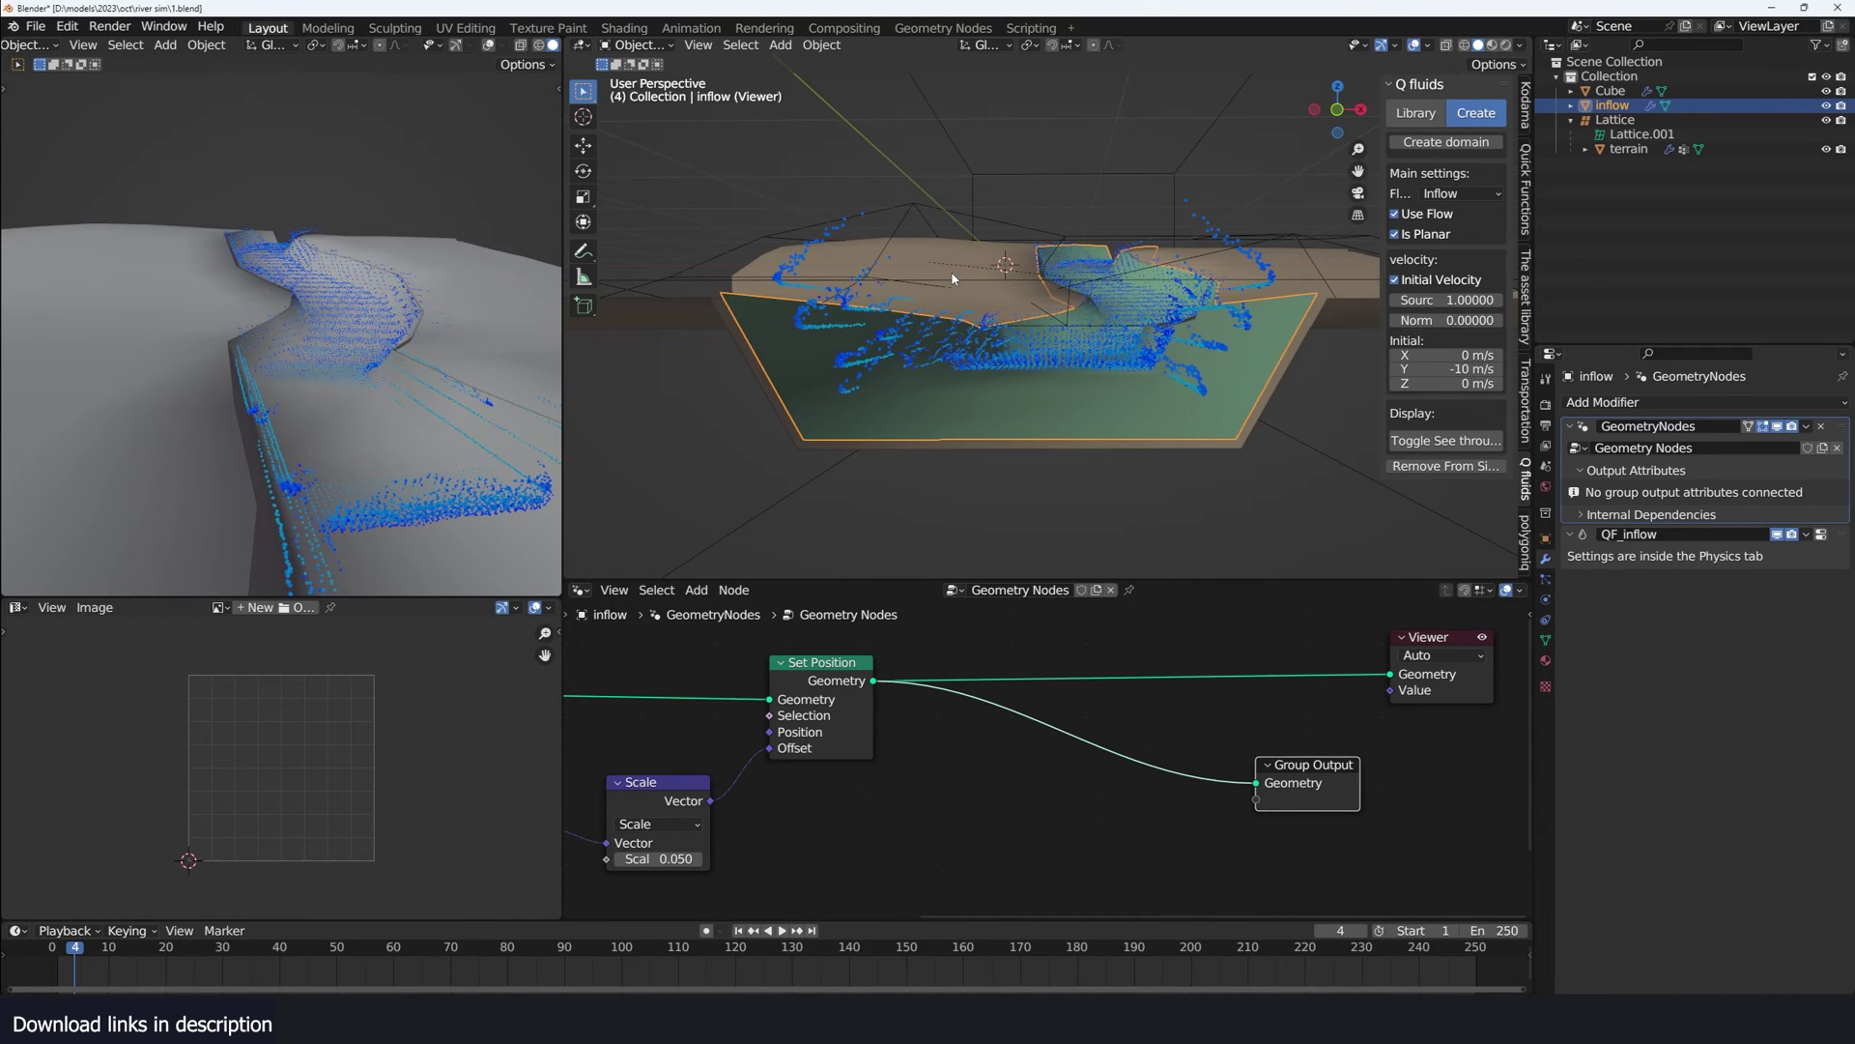
key("KP_1")
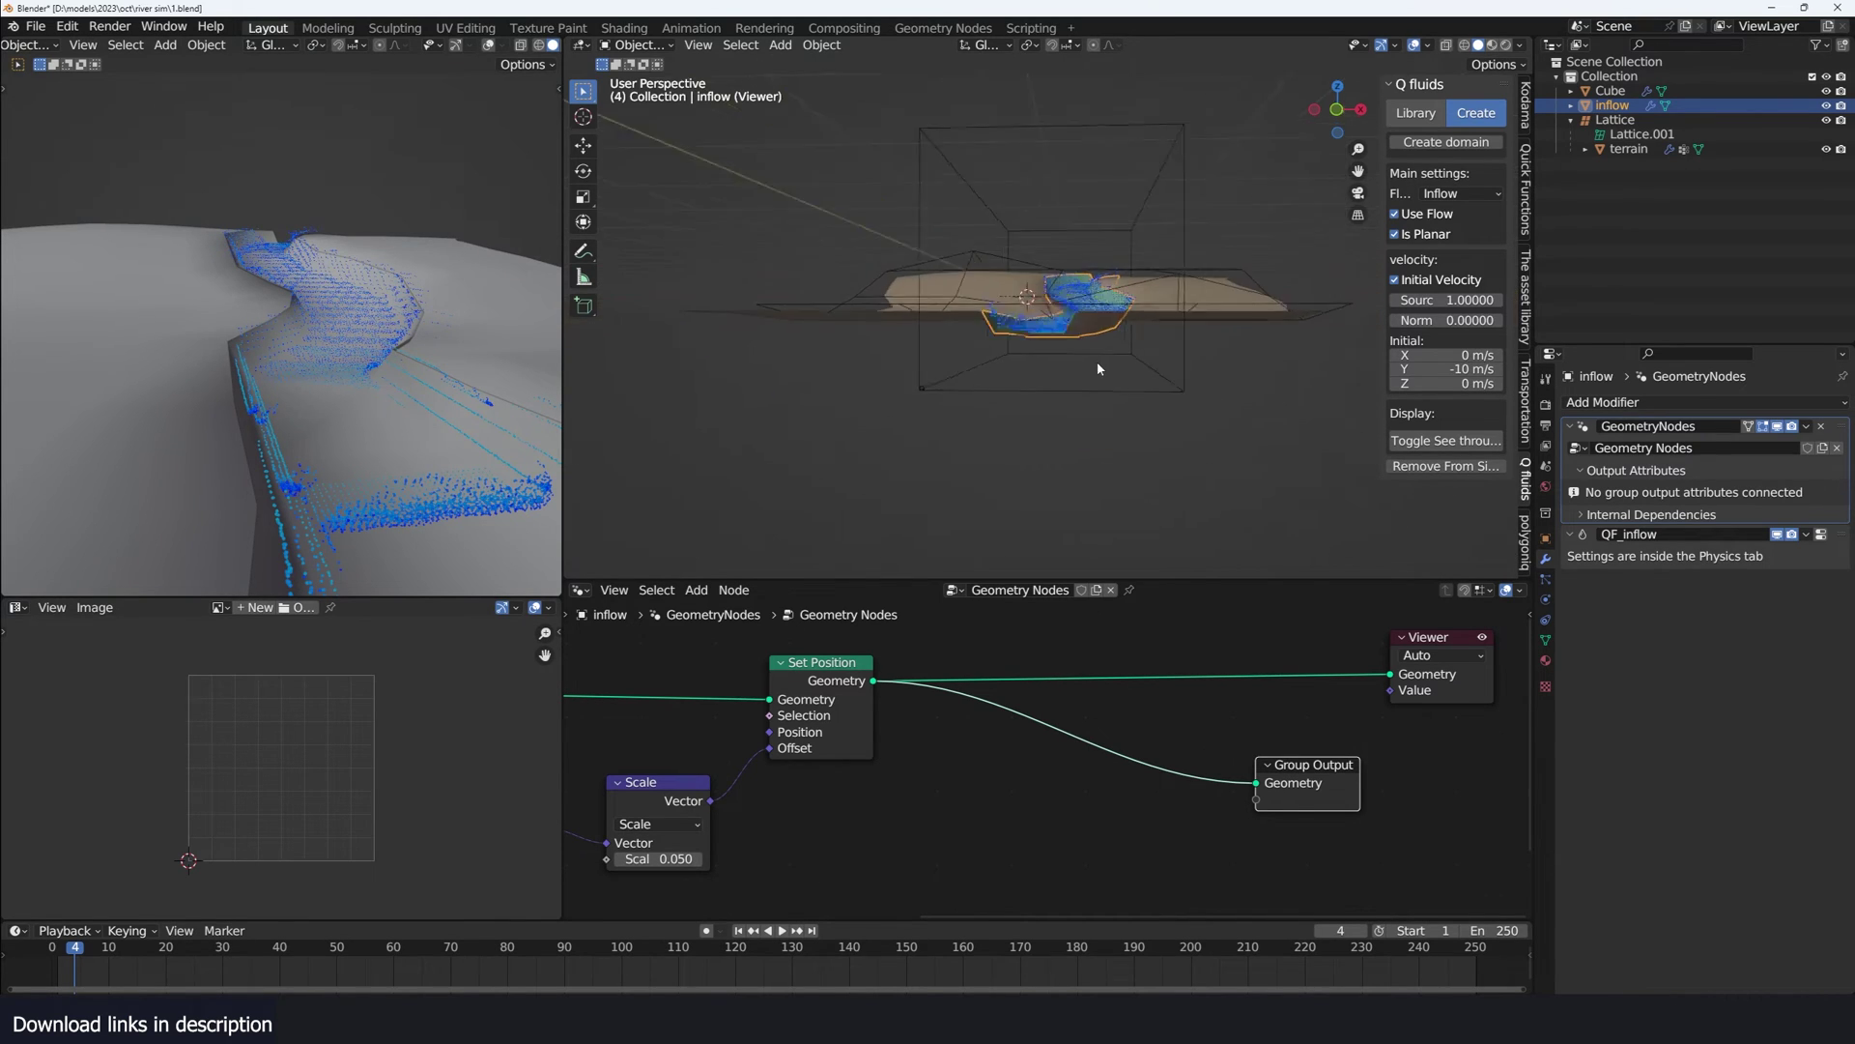
left_click(1131, 302)
key("Tab")
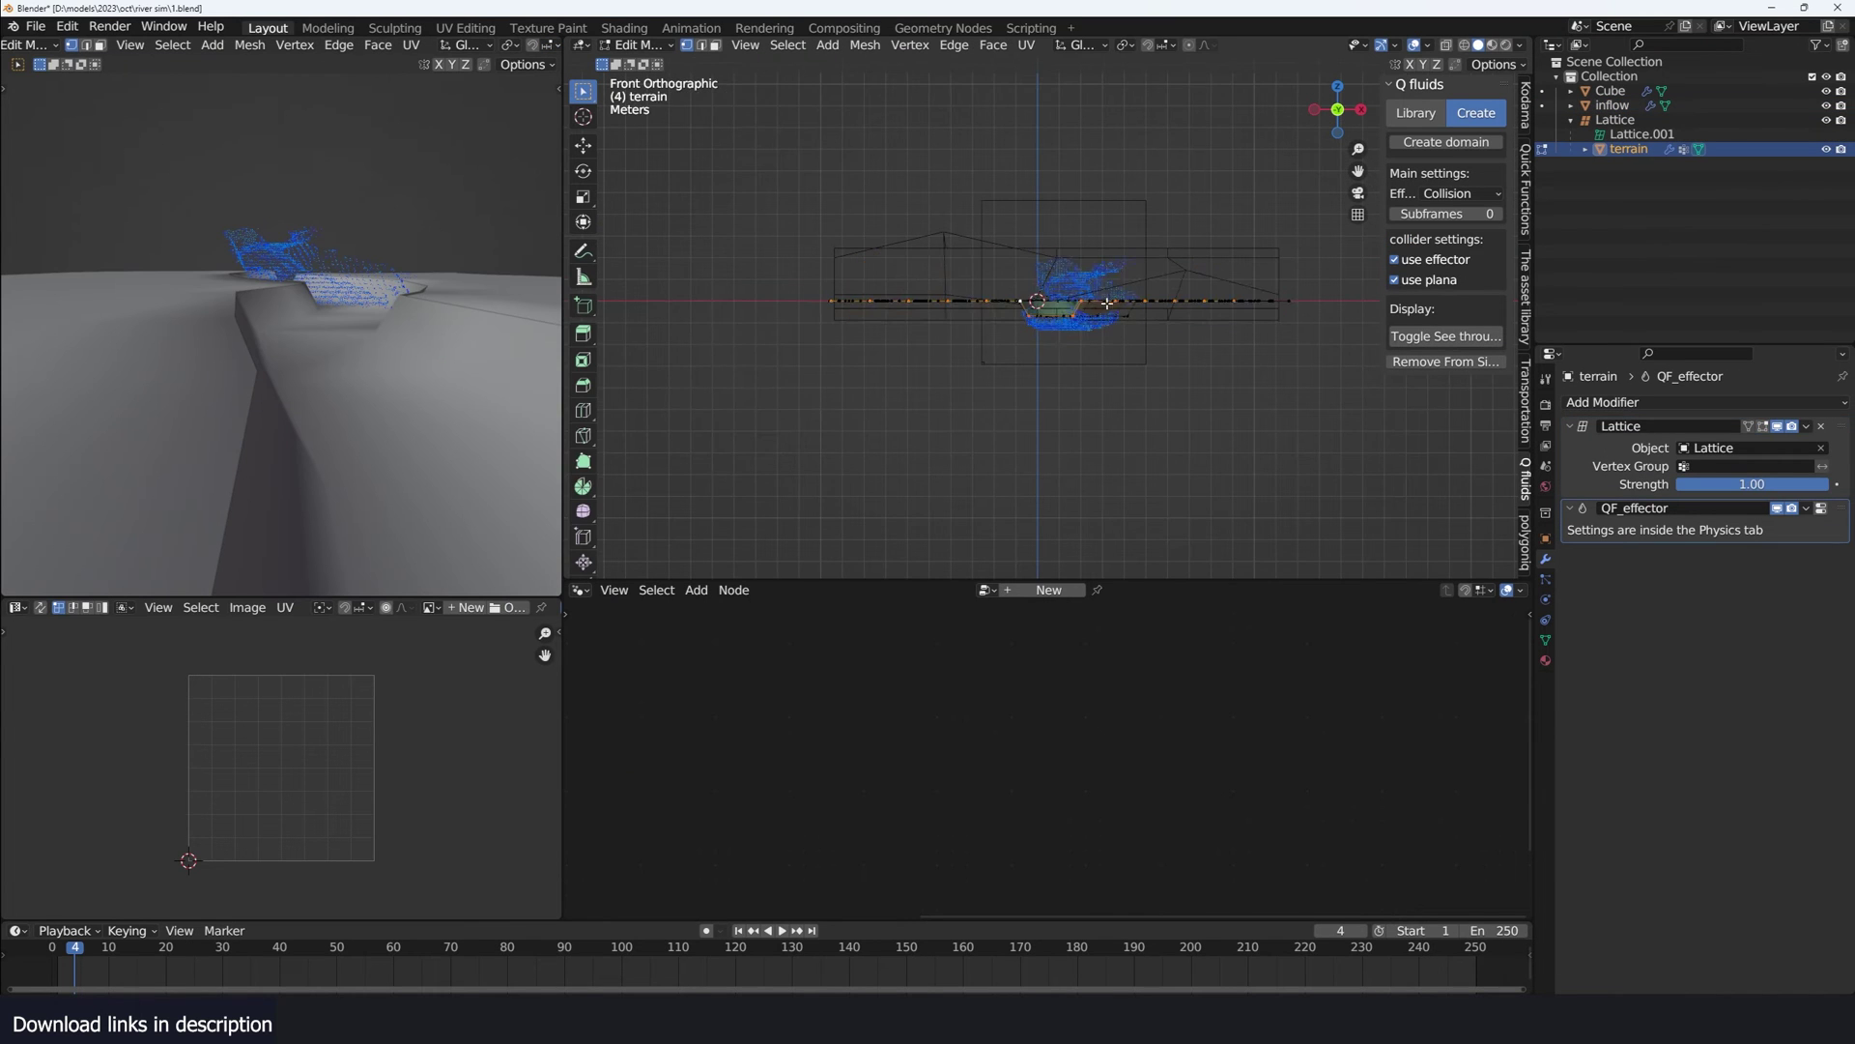
scroll(1110, 304, "up", 5)
middle_click_drag(1110, 304, 1146, 375)
key("g")
key("z")
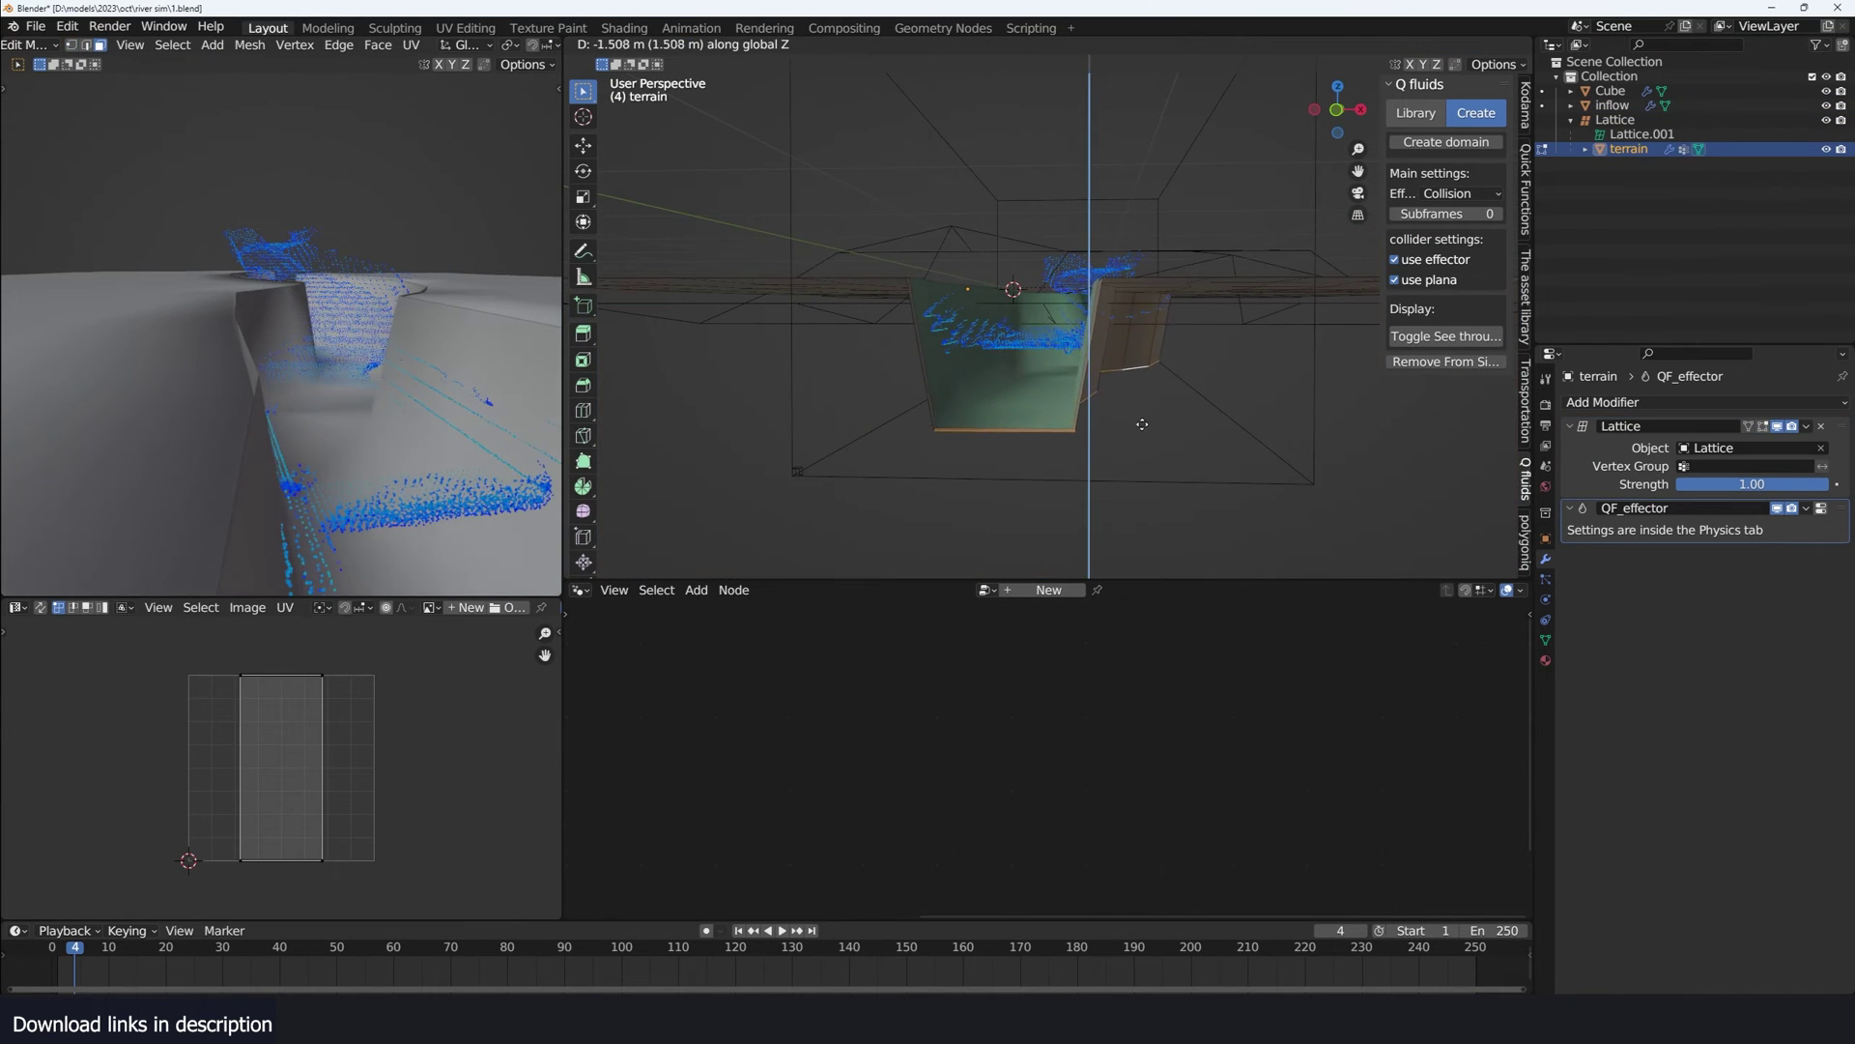
left_click(1012, 510)
key("Tab")
left_click(1039, 468)
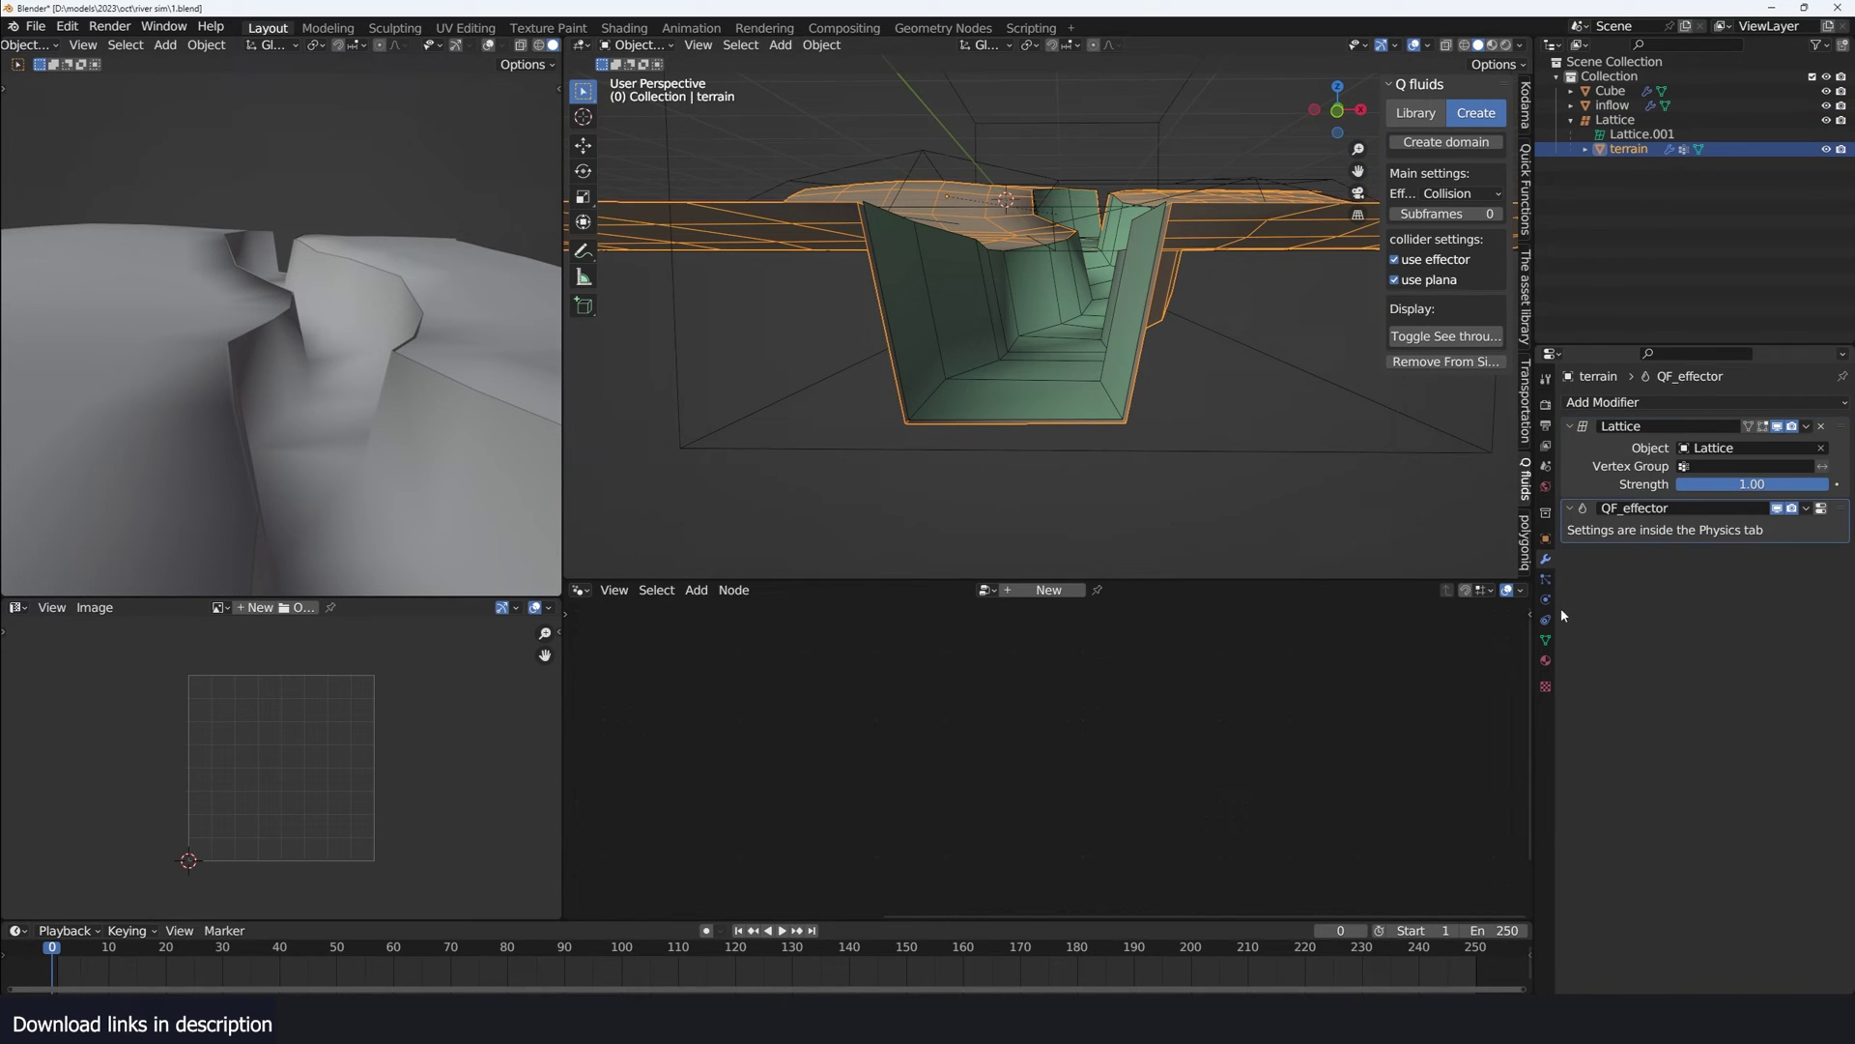
- Add a second vertex group to the terrain and enter Edit Mode with the riverbed in view
left_click(1546, 641)
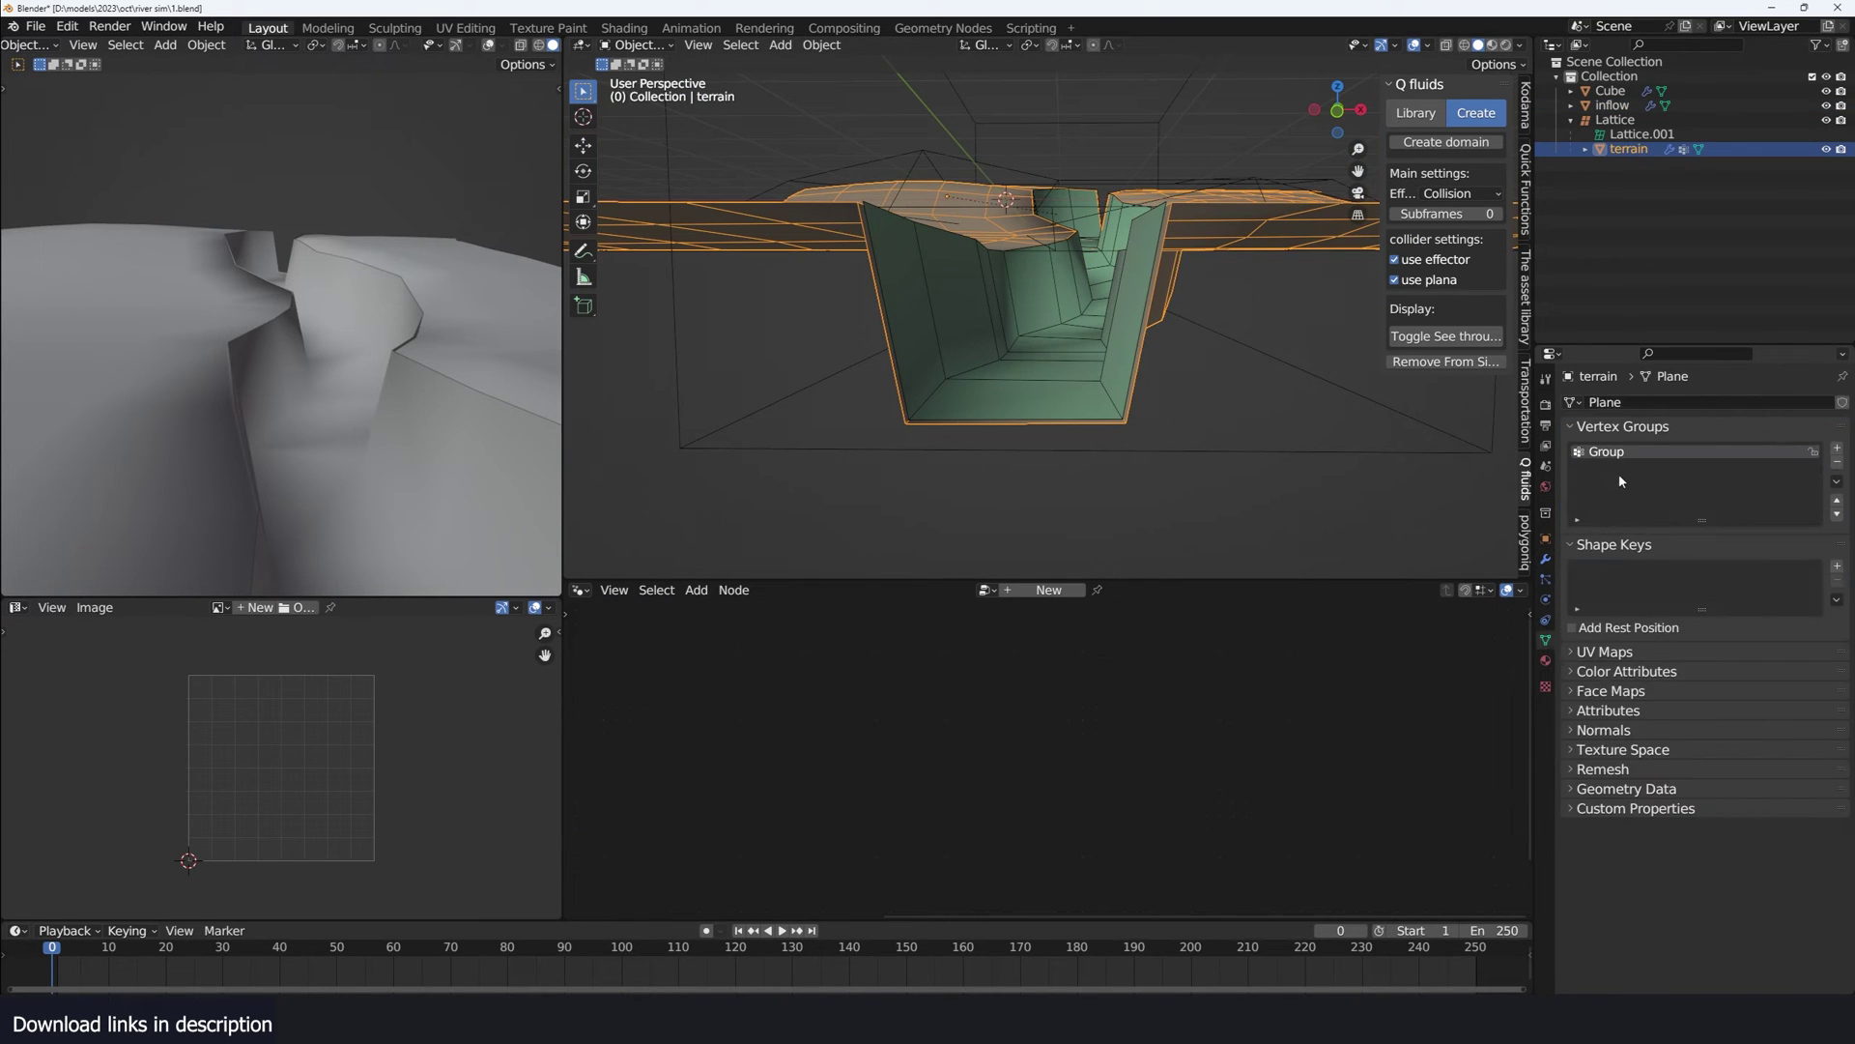
left_click(1837, 447)
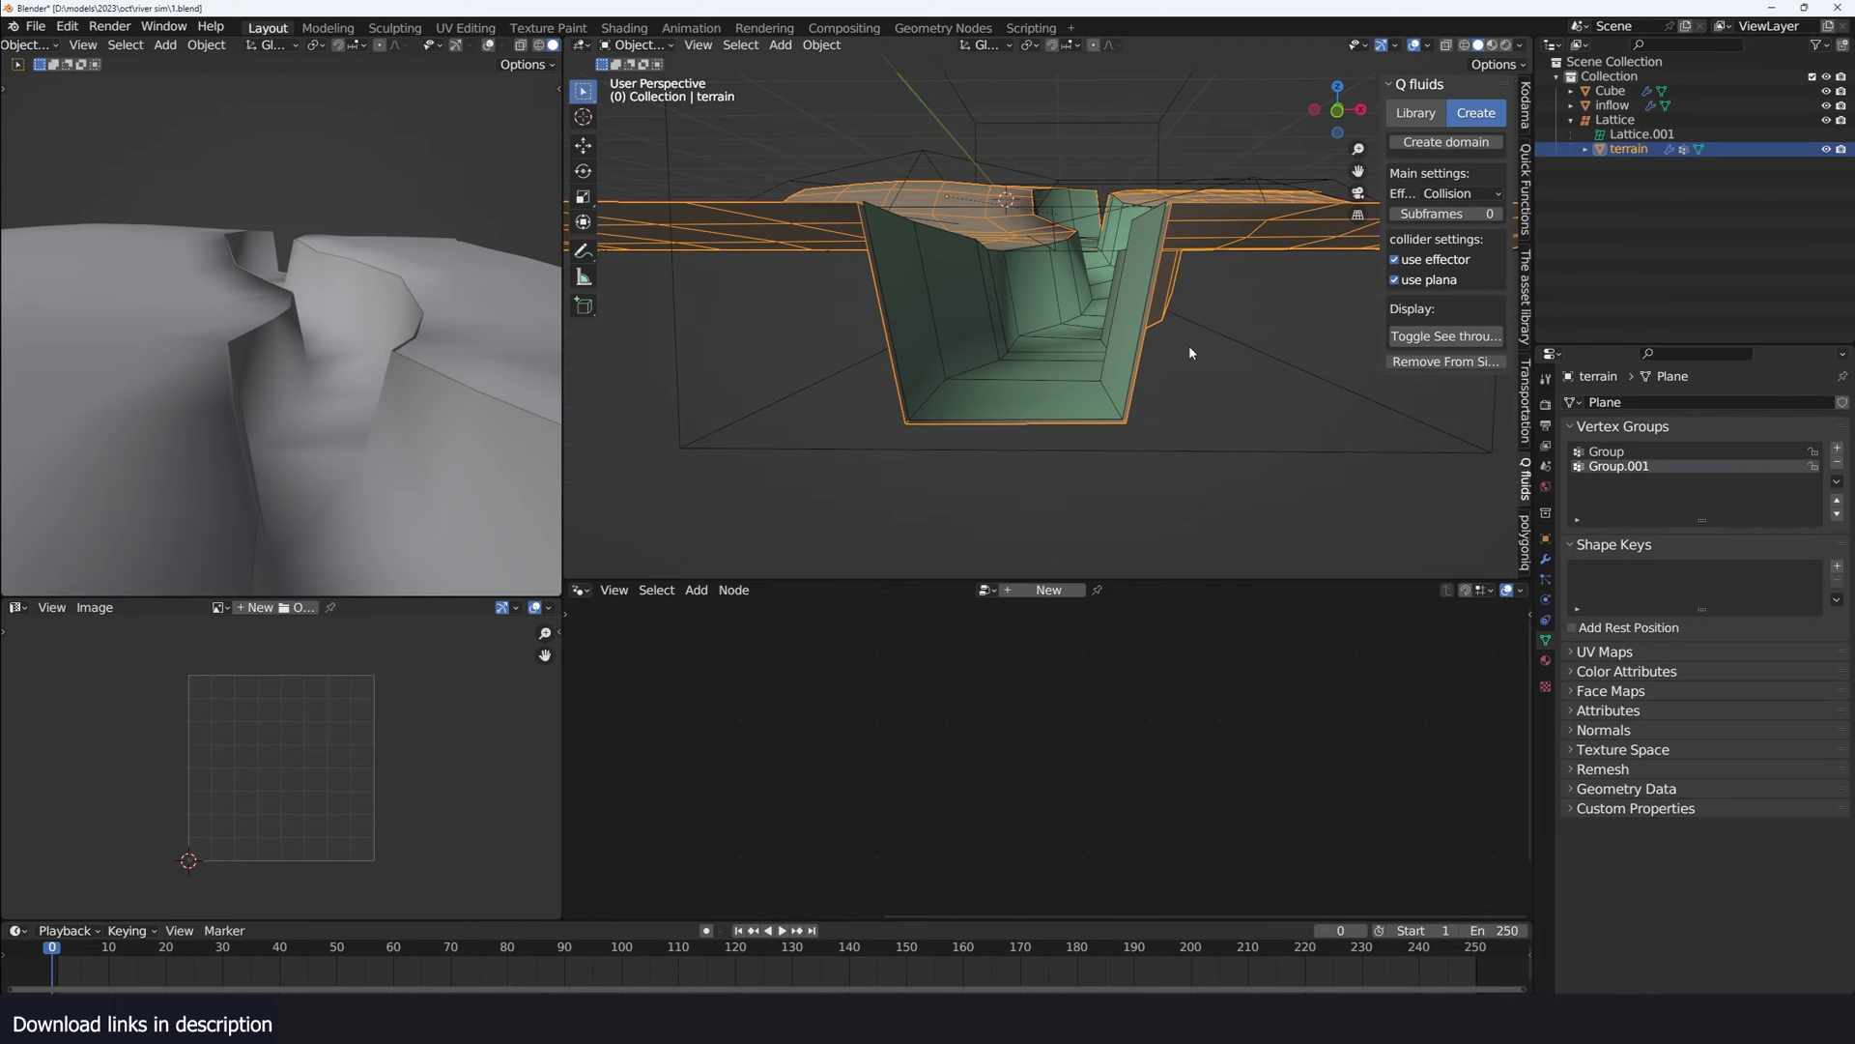
key("KP_1")
key("Tab")
middle_click_drag(1188, 345, 1223, 373)
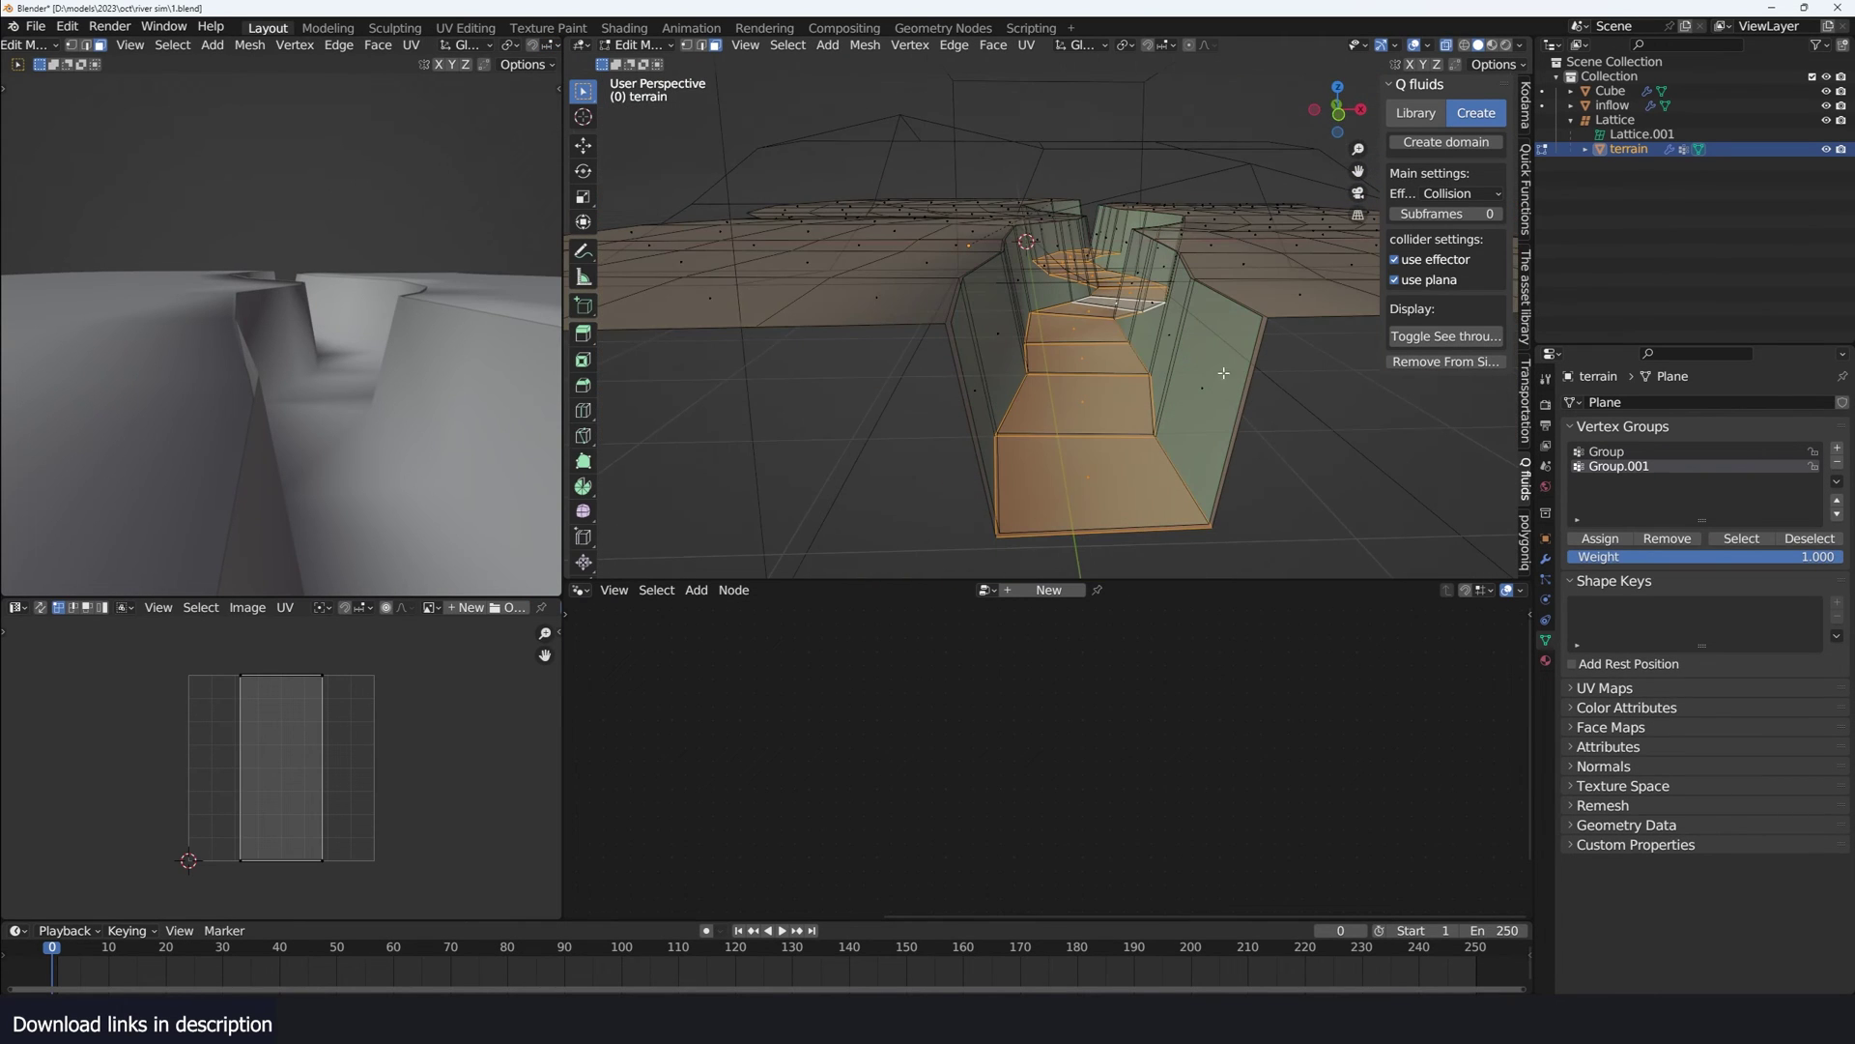
- Check which faces the existing vertex group "Group" covers by selecting its members, and clear the selection
left_click(1660, 454)
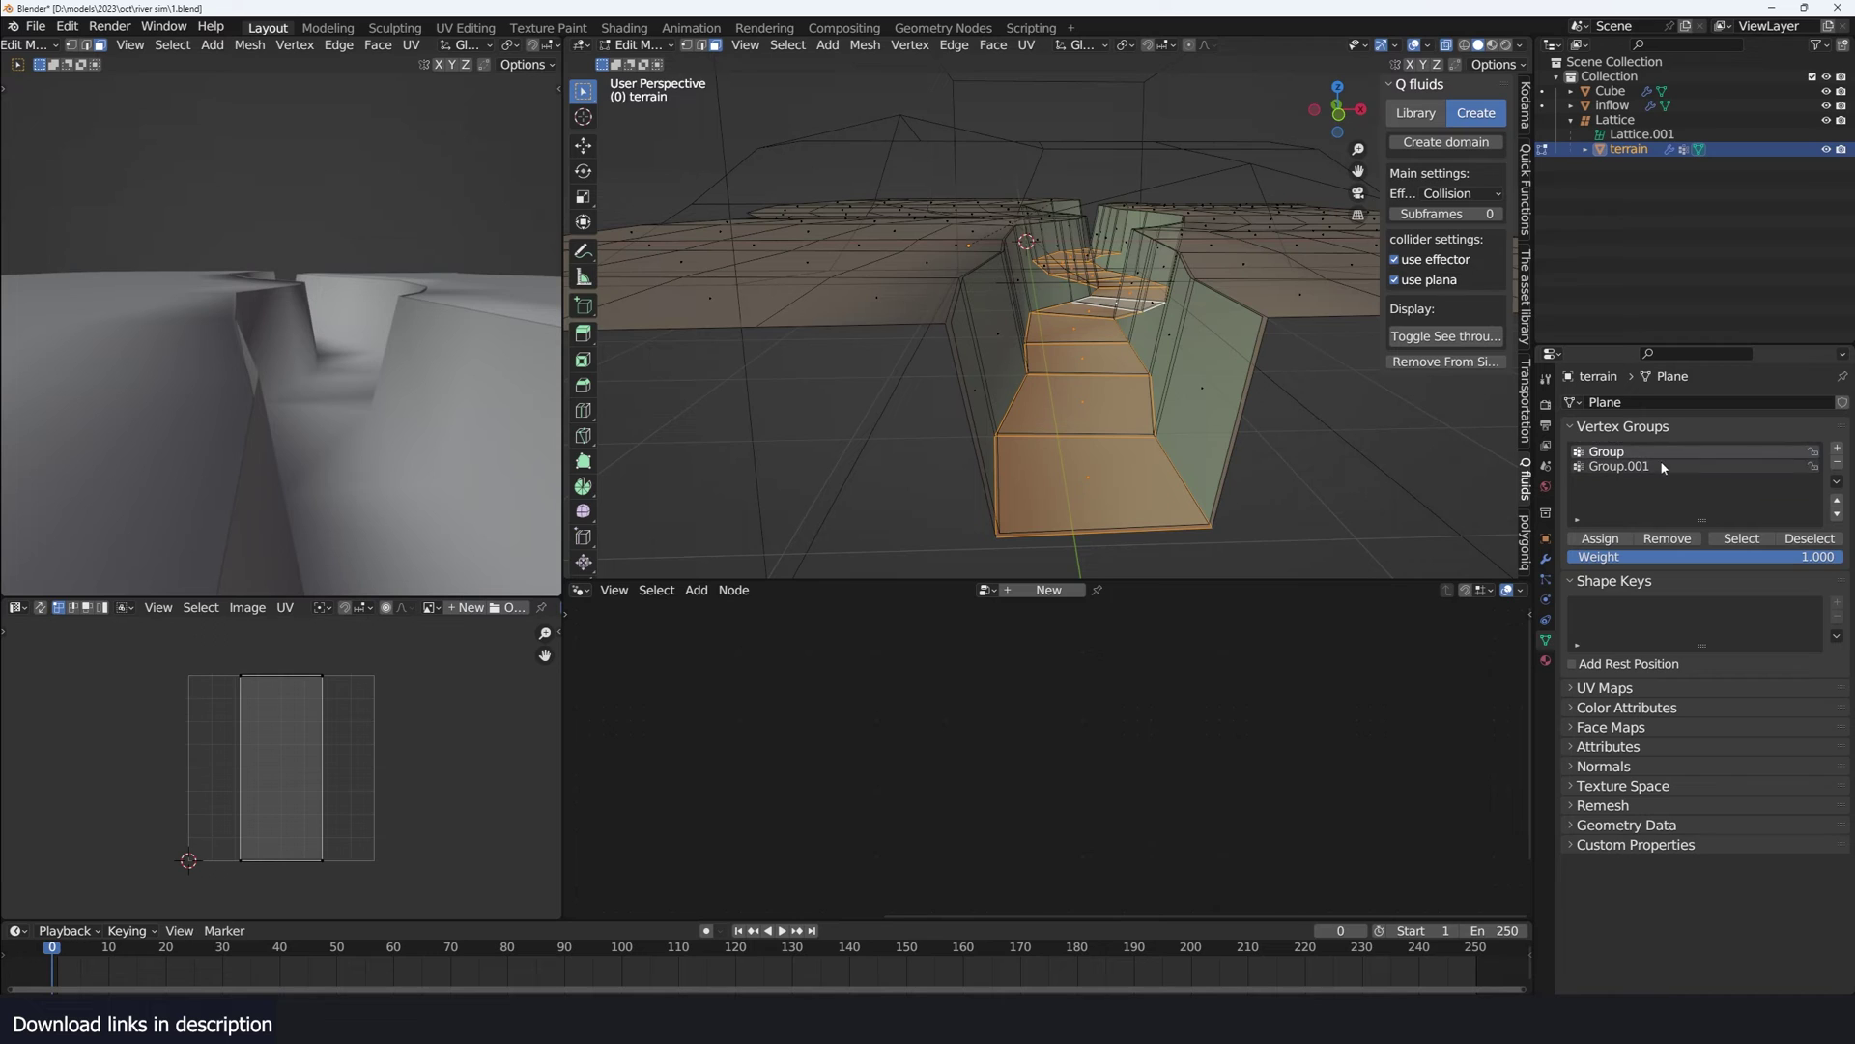
key("alt+a")
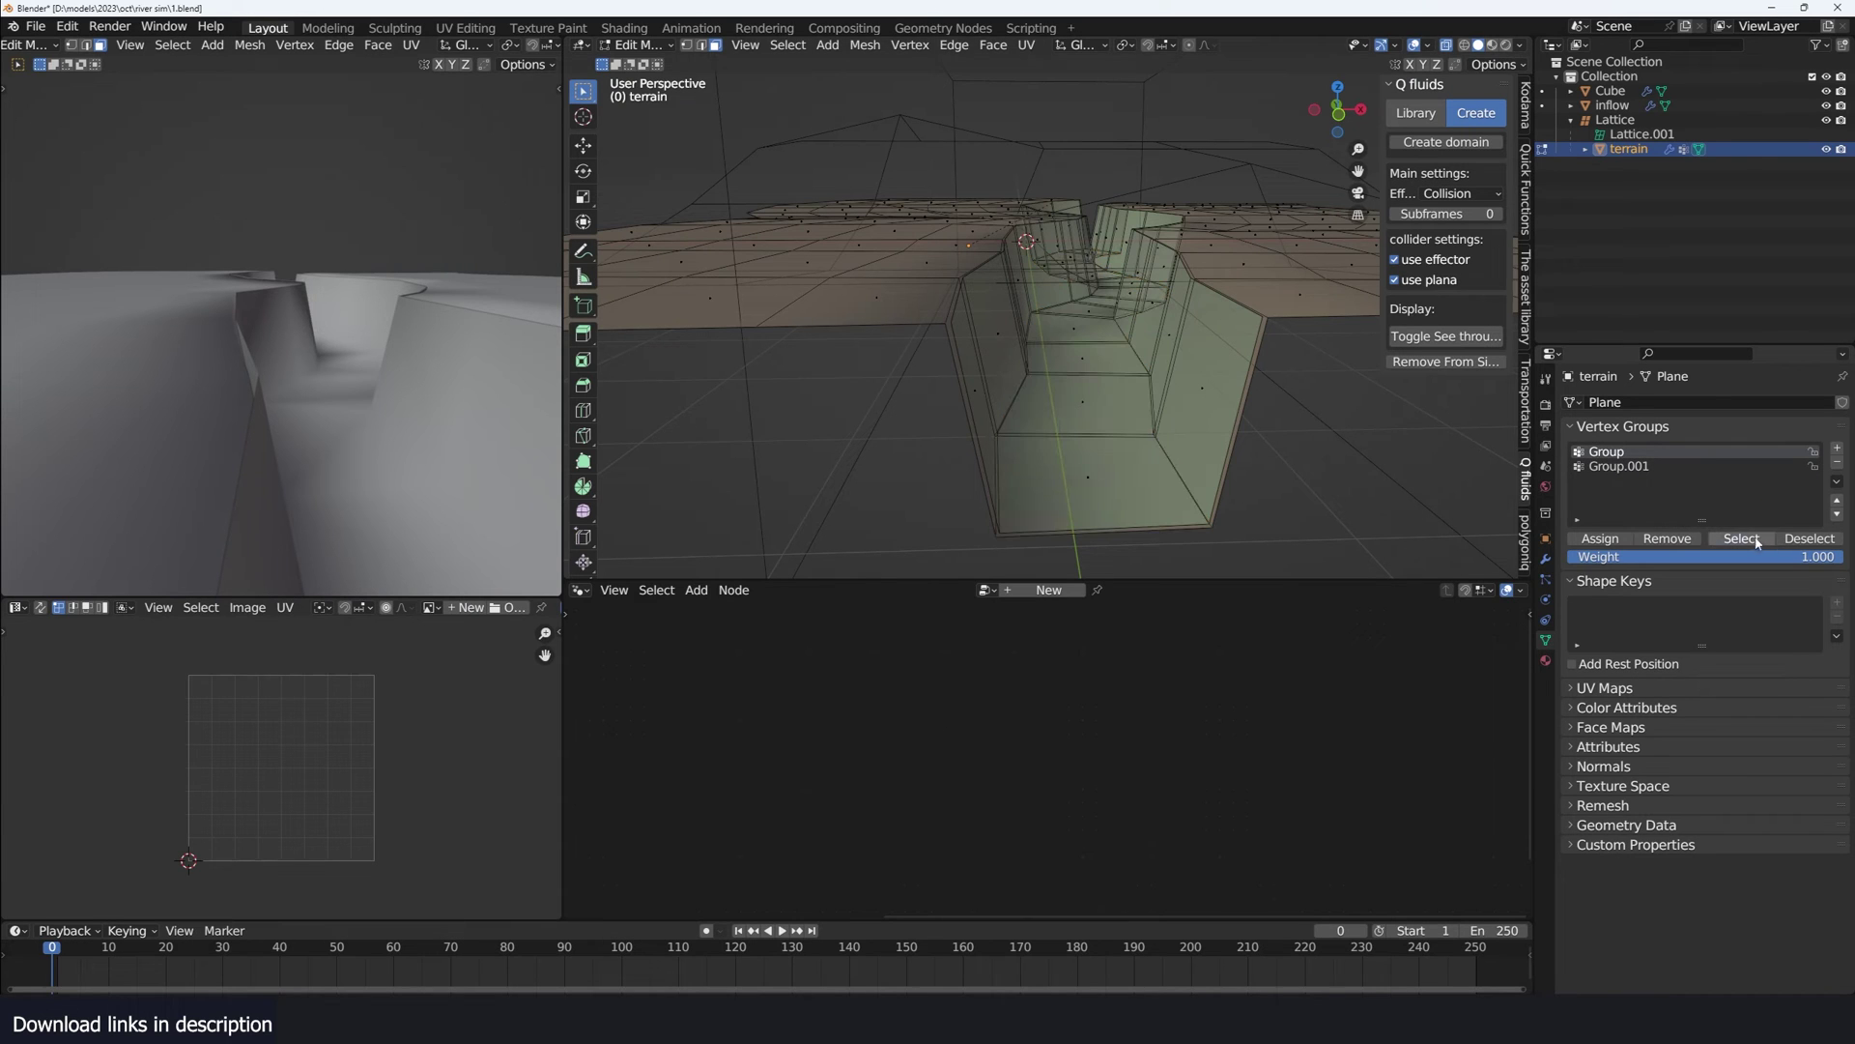
left_click(1757, 539)
key("alt+a")
- Assign the riverbed's bottom face loop to the new vertex group and name the group "river bed"
left_click(1111, 371, "alt")
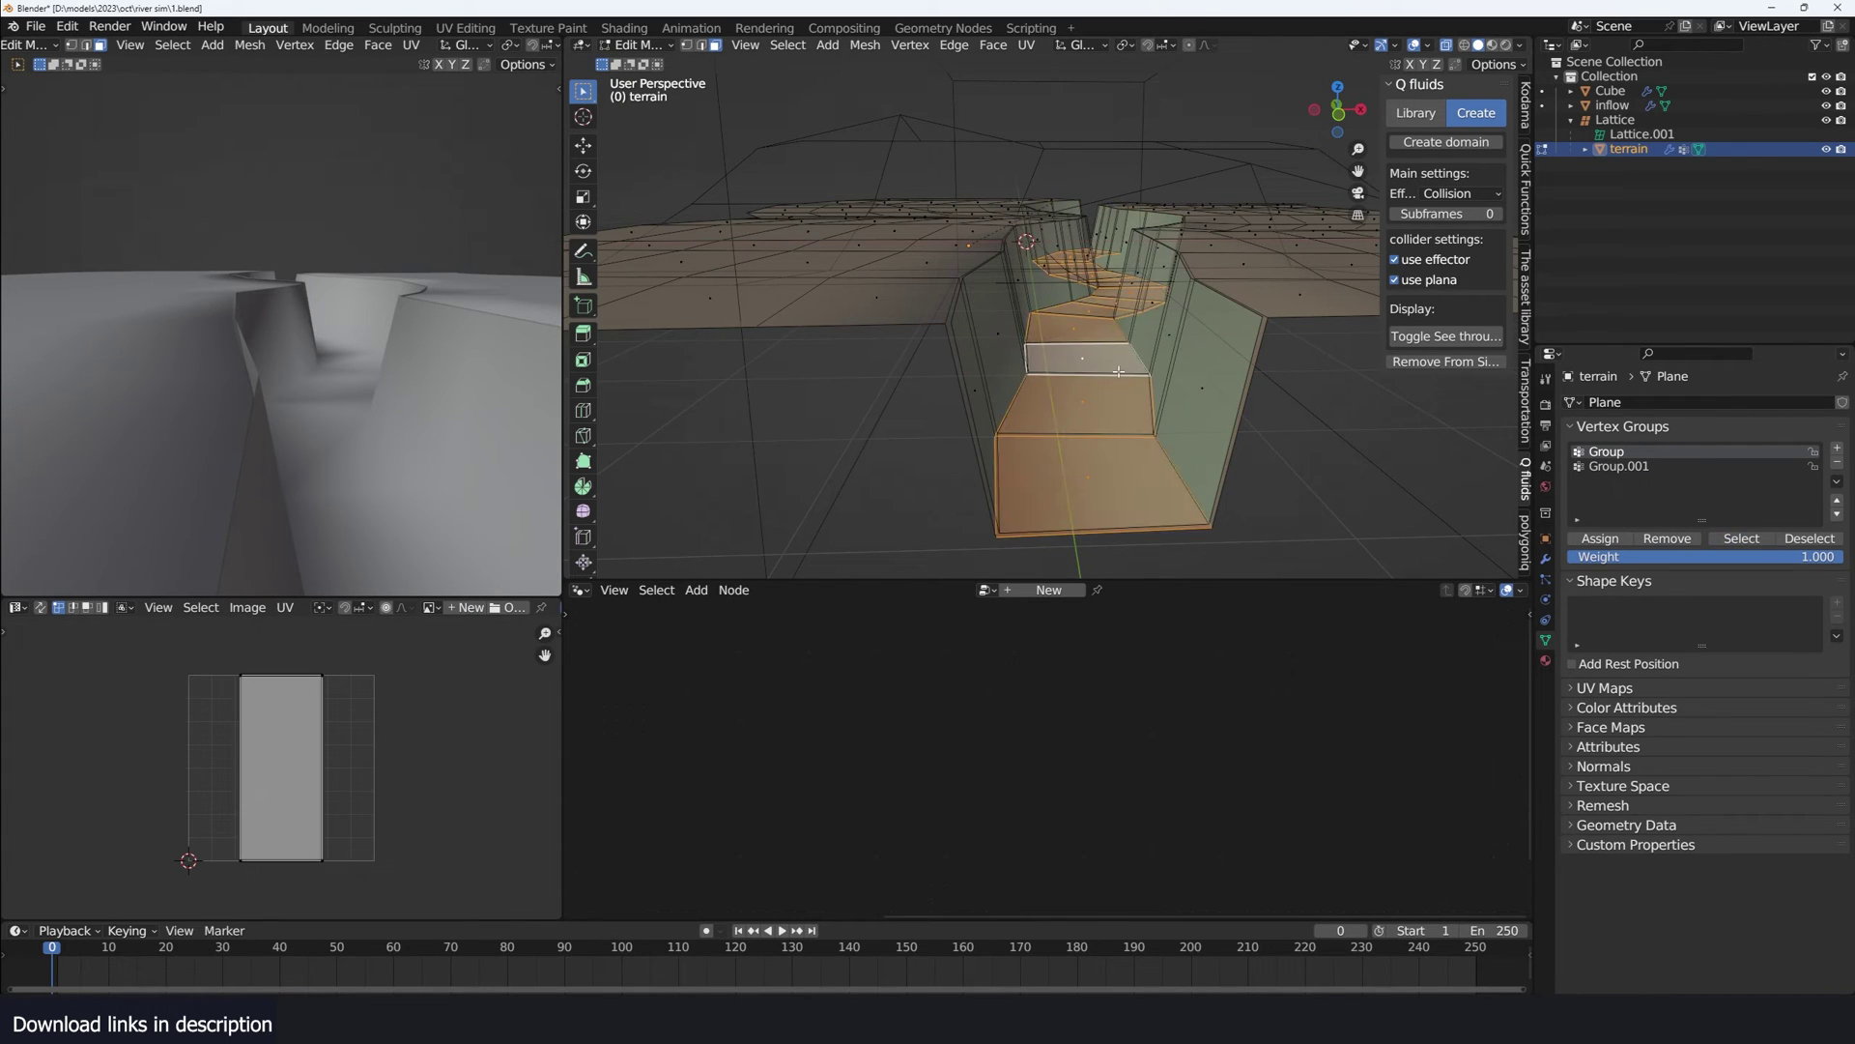
left_click(1633, 466)
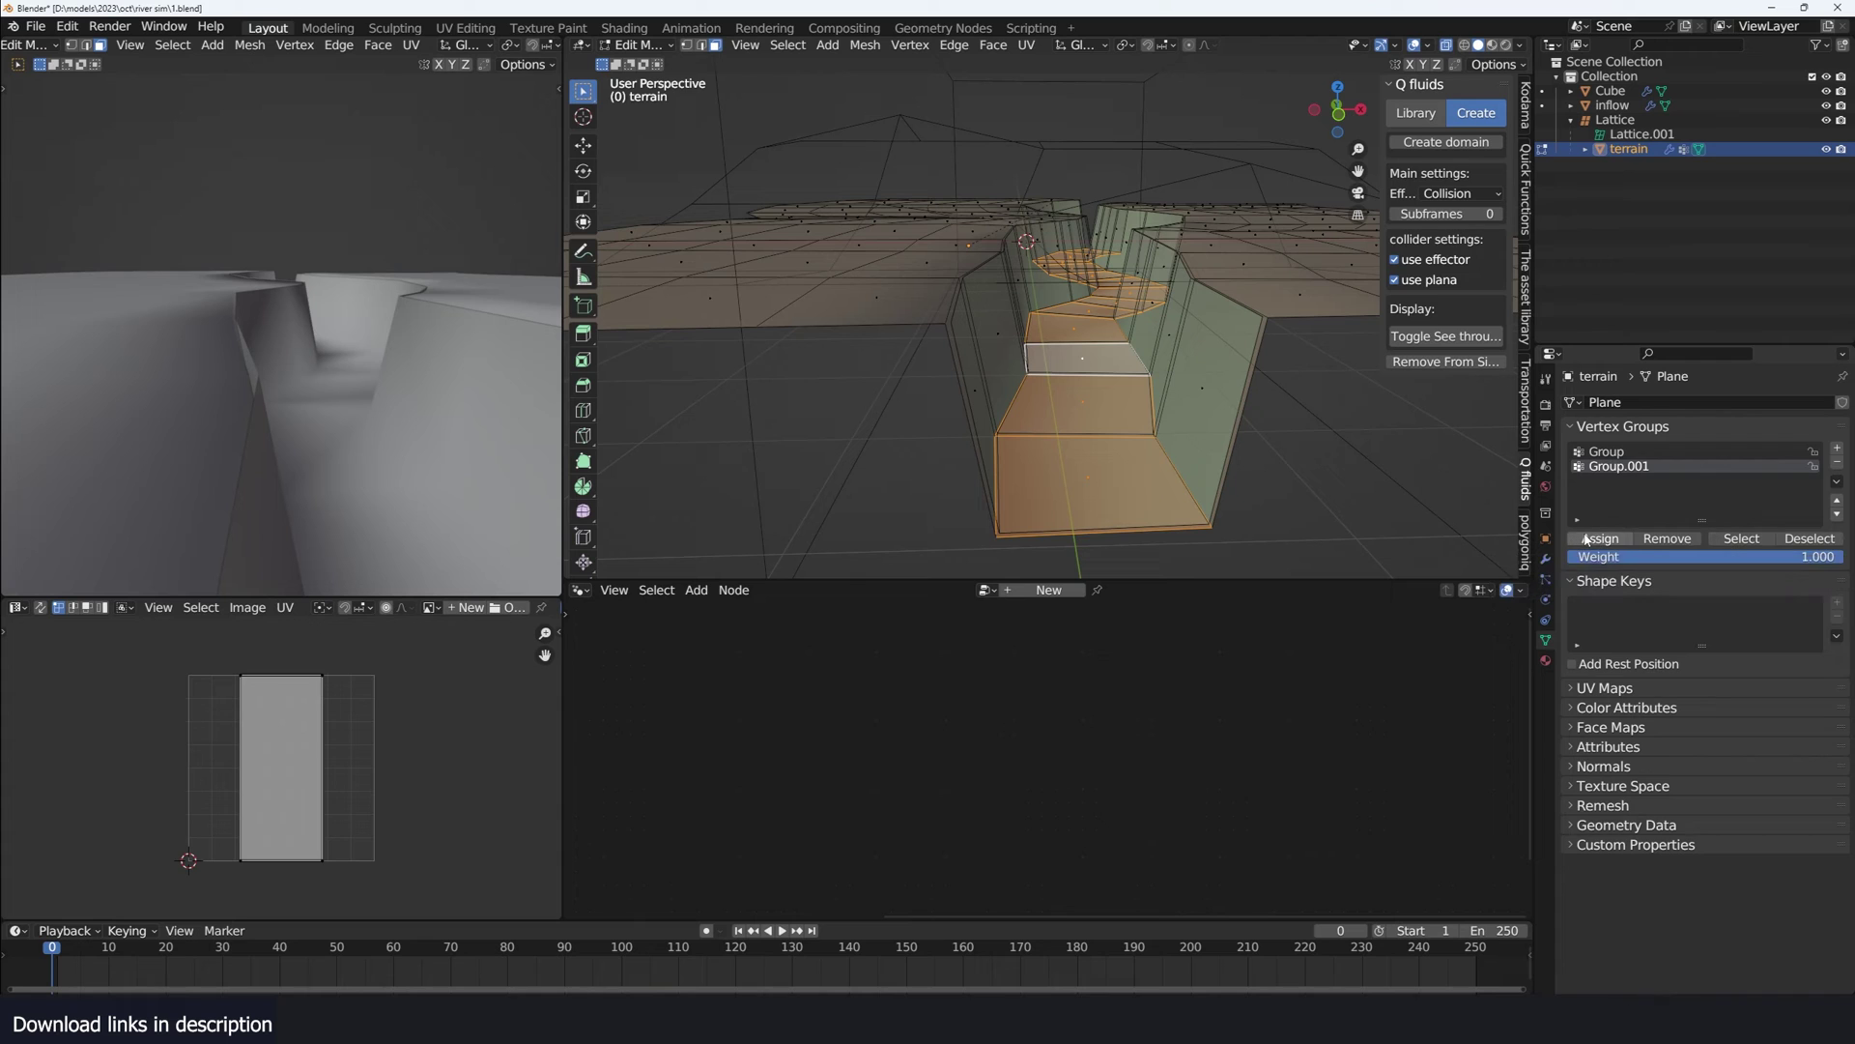
double_click(1622, 469)
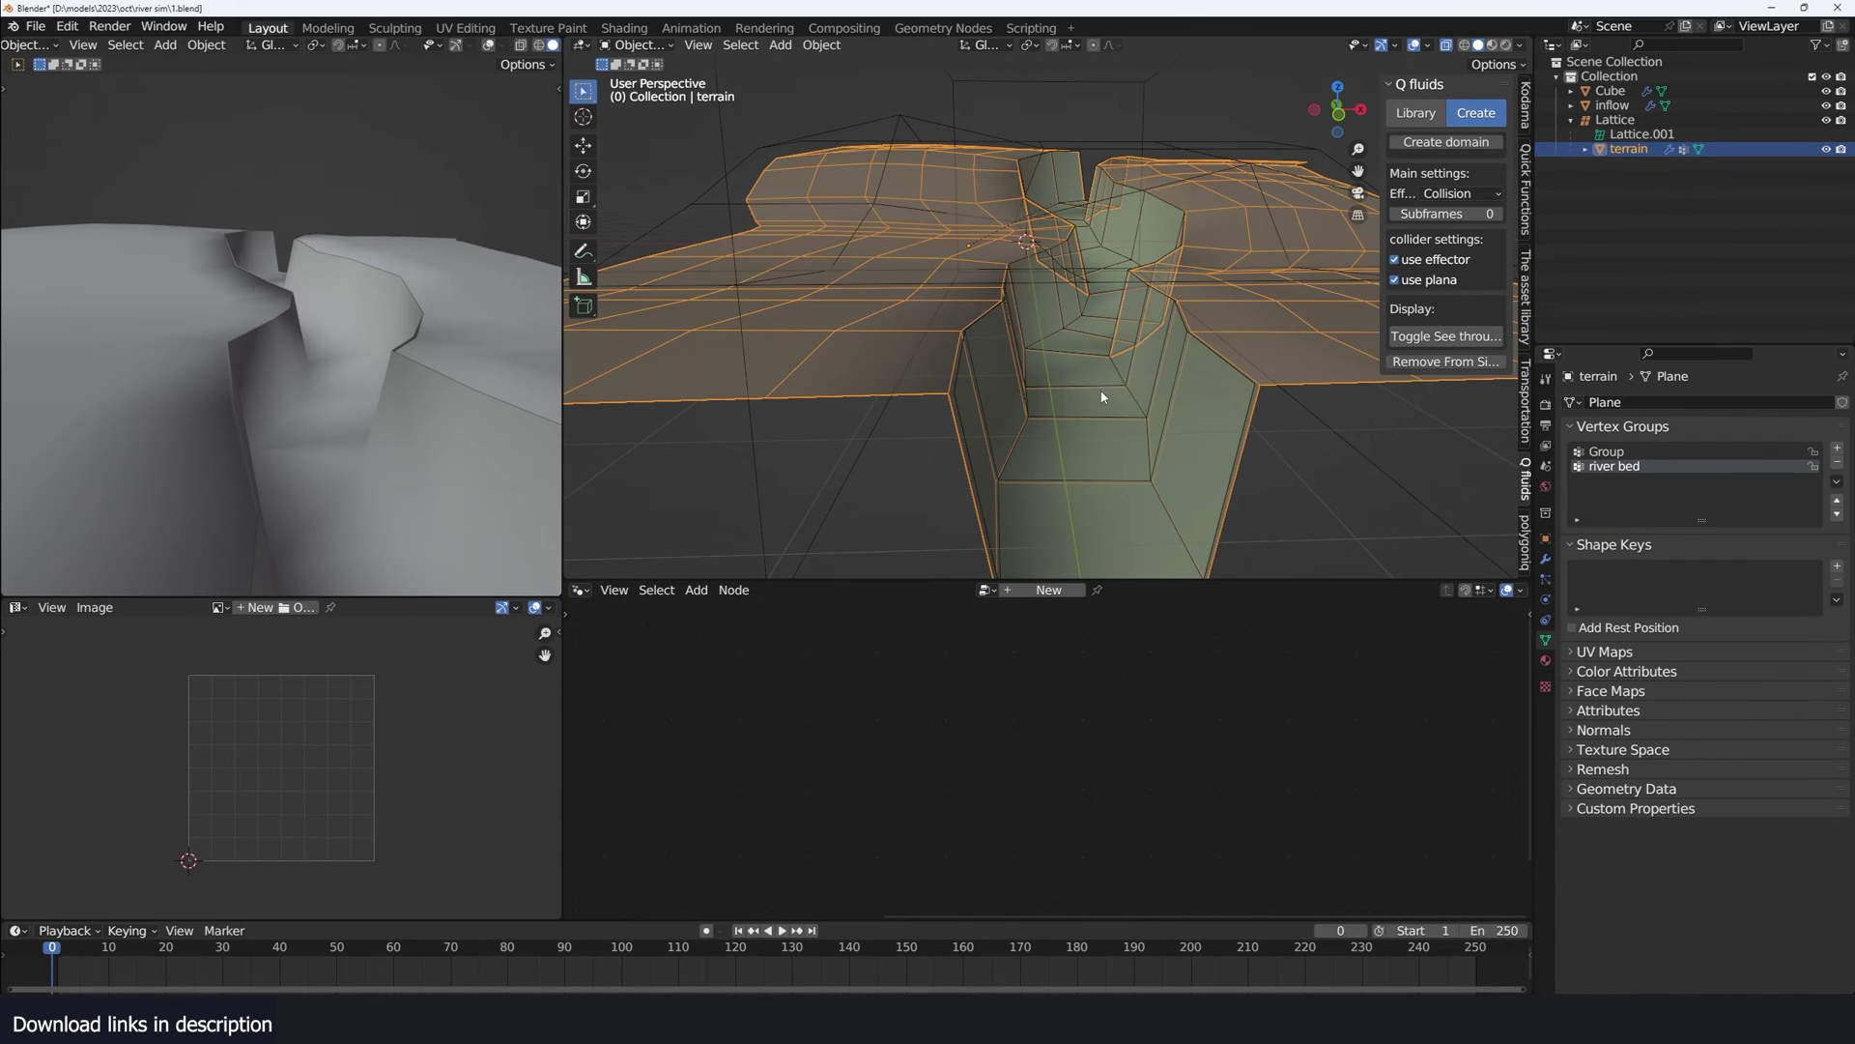
- Duplicate the Named Attribute node in the inflow object's geometry nodes and place the copy near Set Position
key("alt+z")
left_click(1214, 375)
scroll(1137, 638, "down", 3)
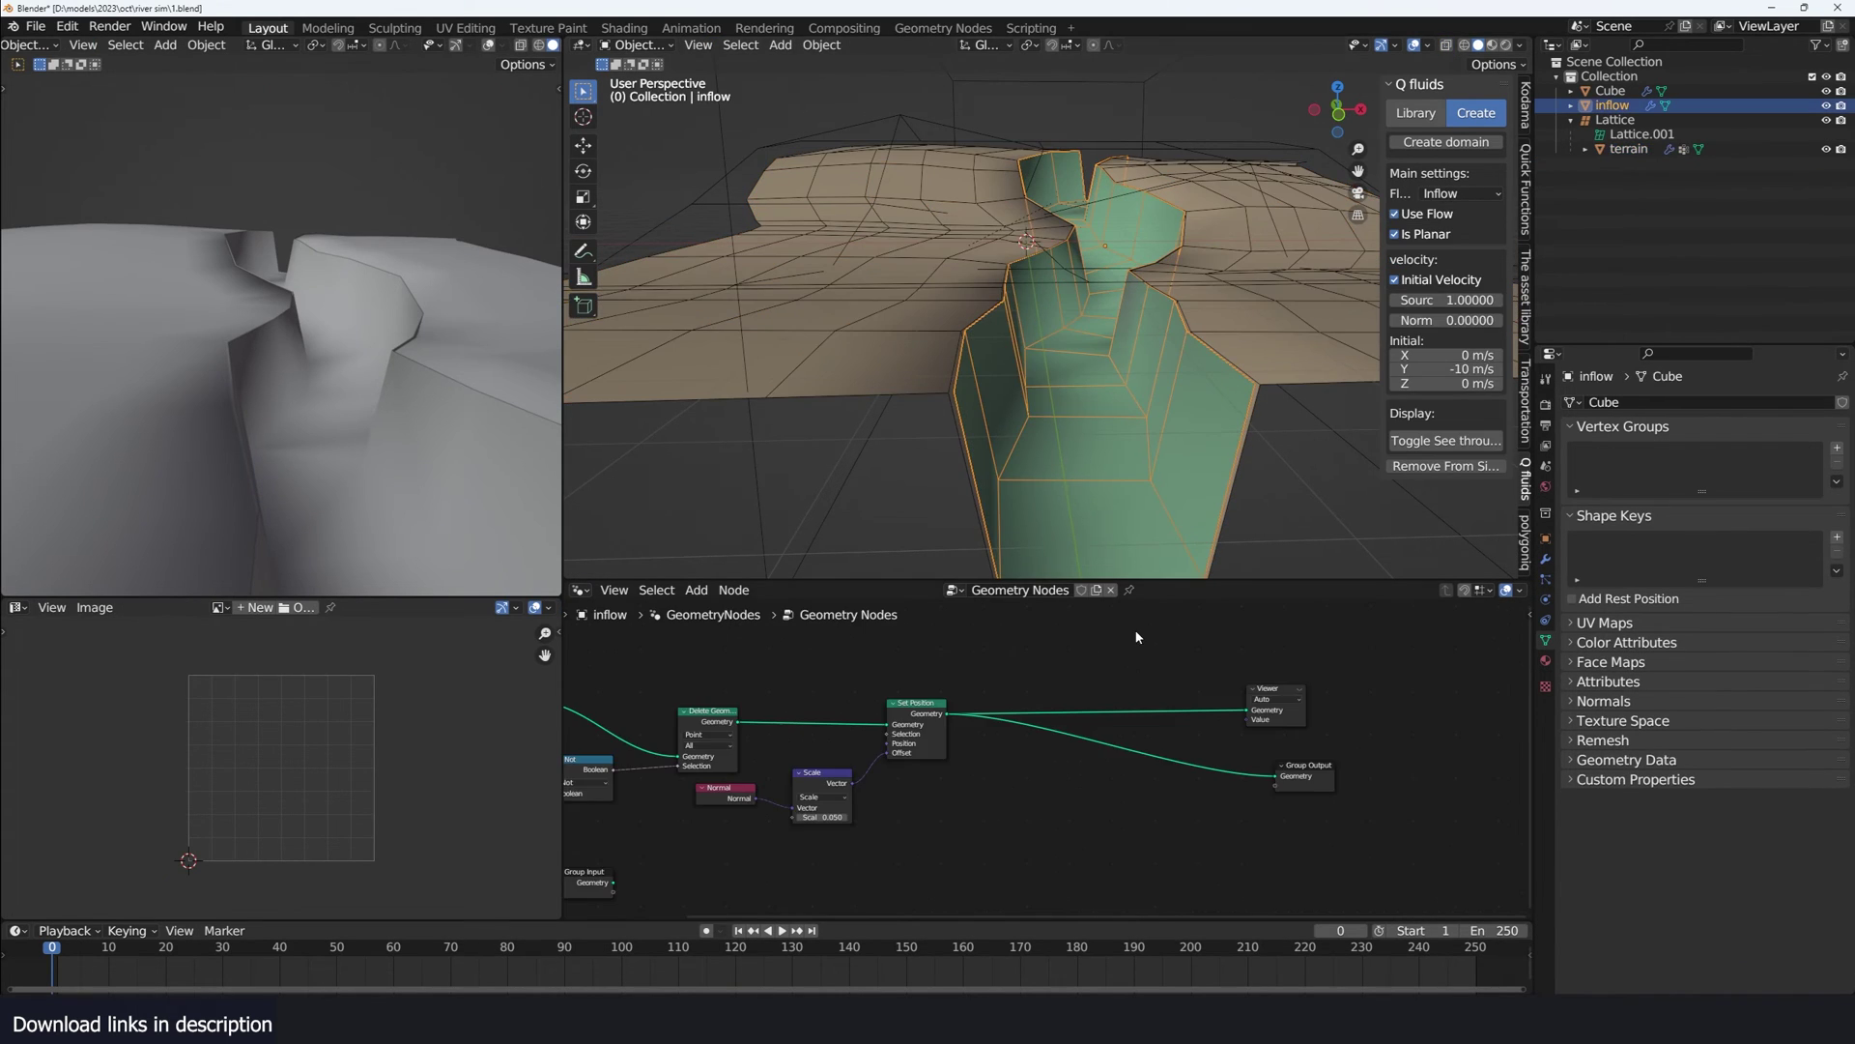
middle_click_drag(1111, 656, 1139, 642)
scroll(966, 715, "down", 2)
middle_click_drag(841, 754, 1100, 724)
scroll(1096, 721, "up", 1)
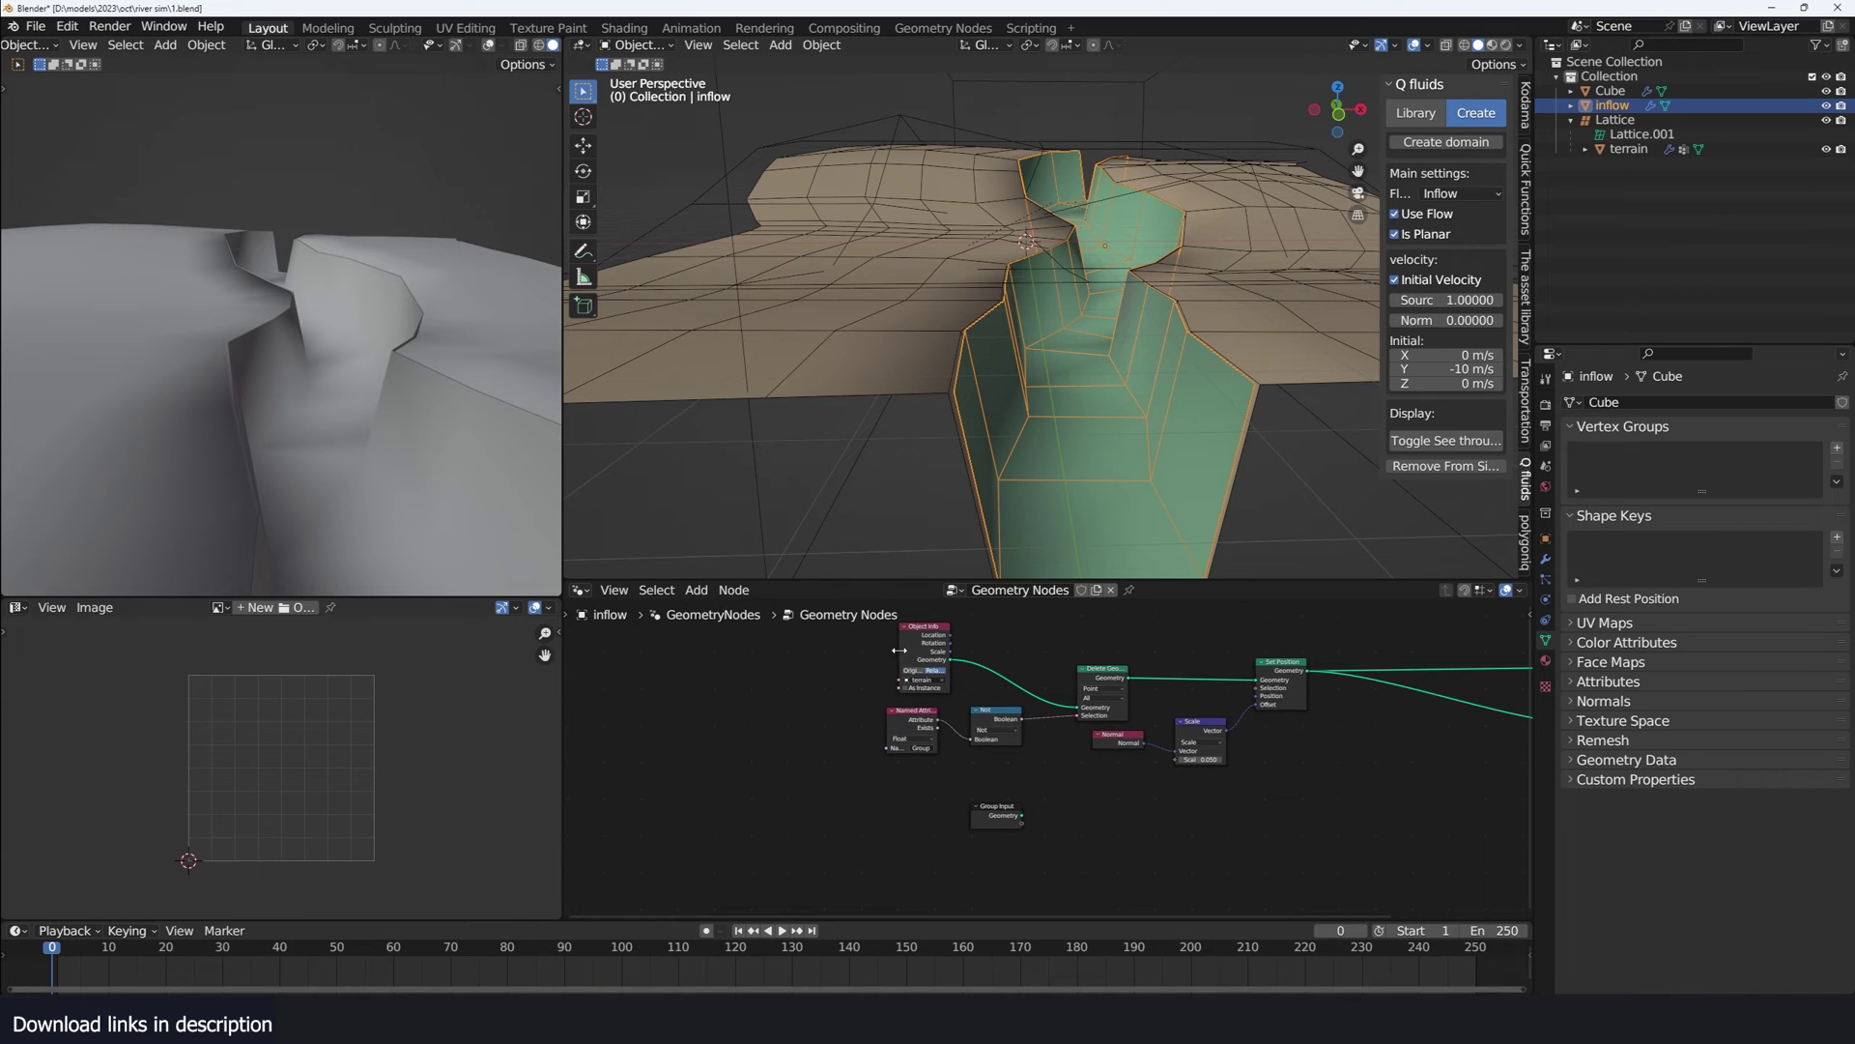
left_click(909, 659)
left_click(909, 727)
key("shift+d")
left_click(1313, 730)
- Set the copied Named Attribute node's name to the river bed group and place it below Set Position
scroll(981, 741, "up", 6)
middle_click_drag(1329, 740, 980, 759)
left_click(957, 737)
left_click(982, 796)
key("g")
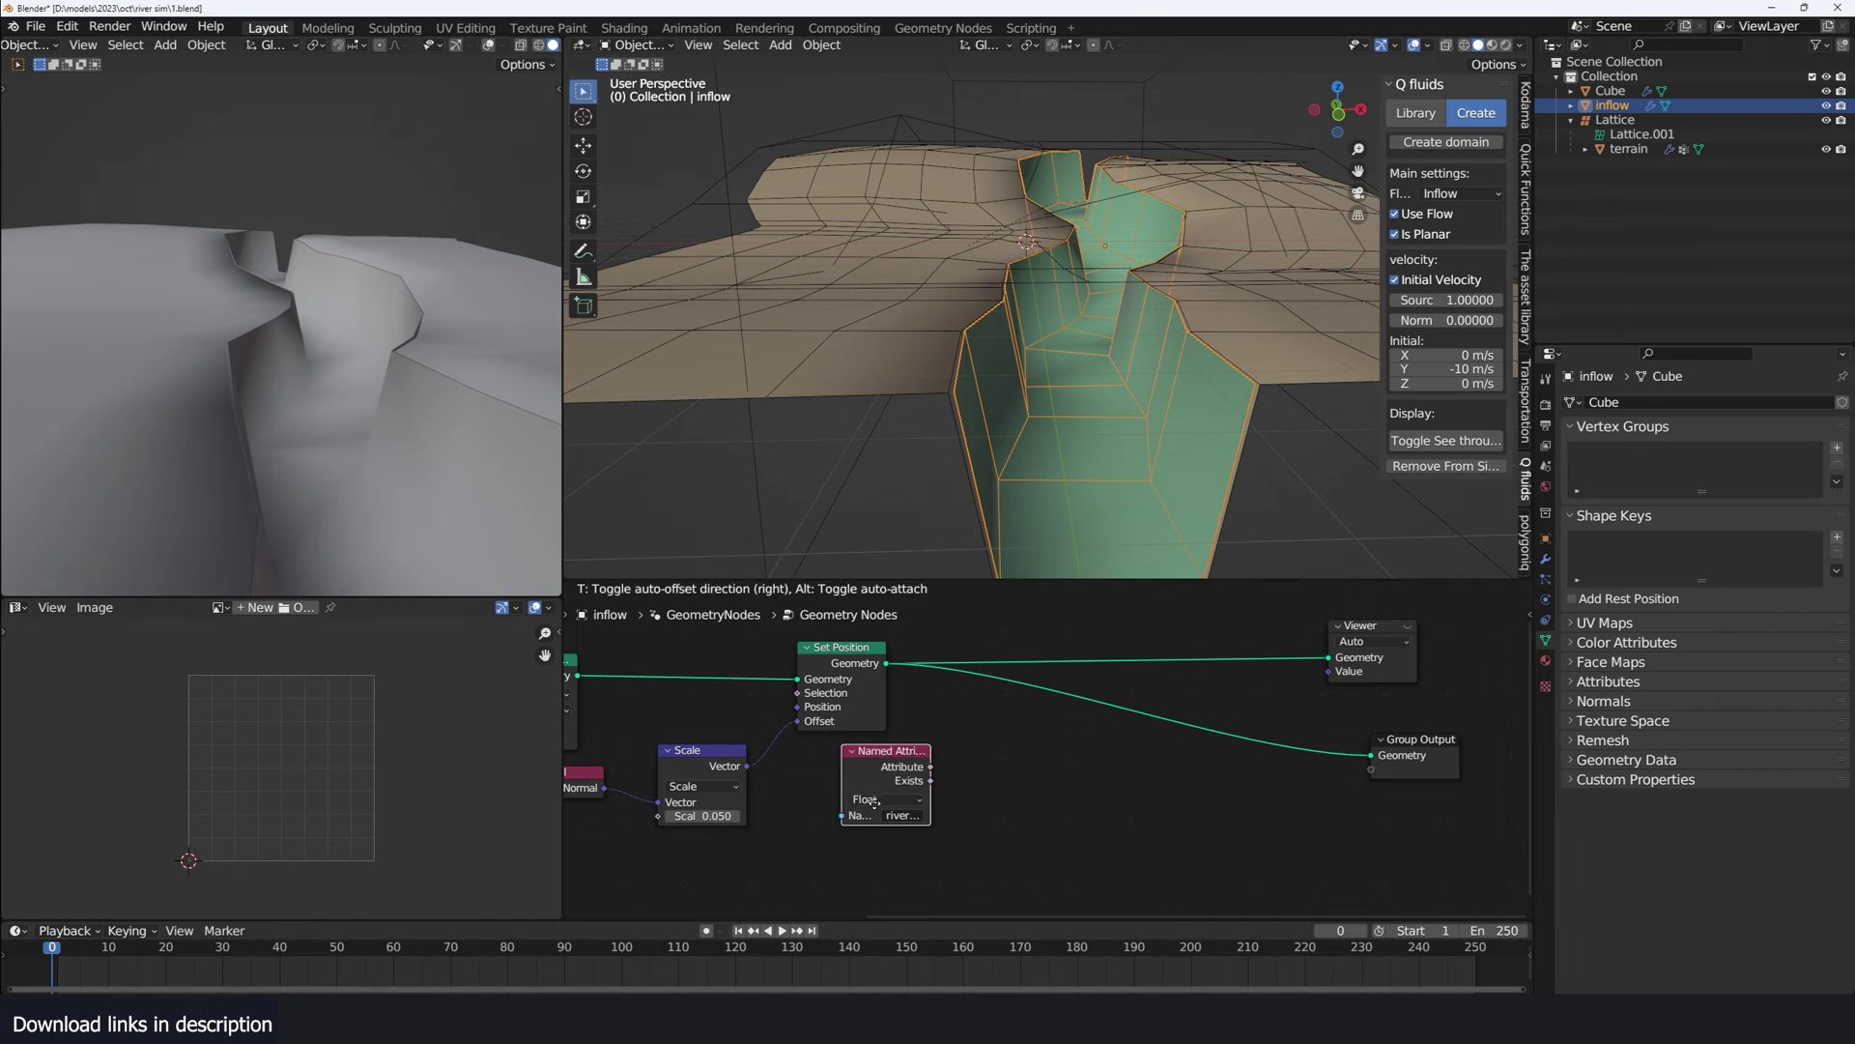
left_click(858, 824)
- Duplicate the Delete Geometry node and insert the copy between Set Position and the Viewer
scroll(858, 816, "down", 6)
middle_click_drag(831, 785, 1014, 746)
left_click(853, 692)
key("shift+d")
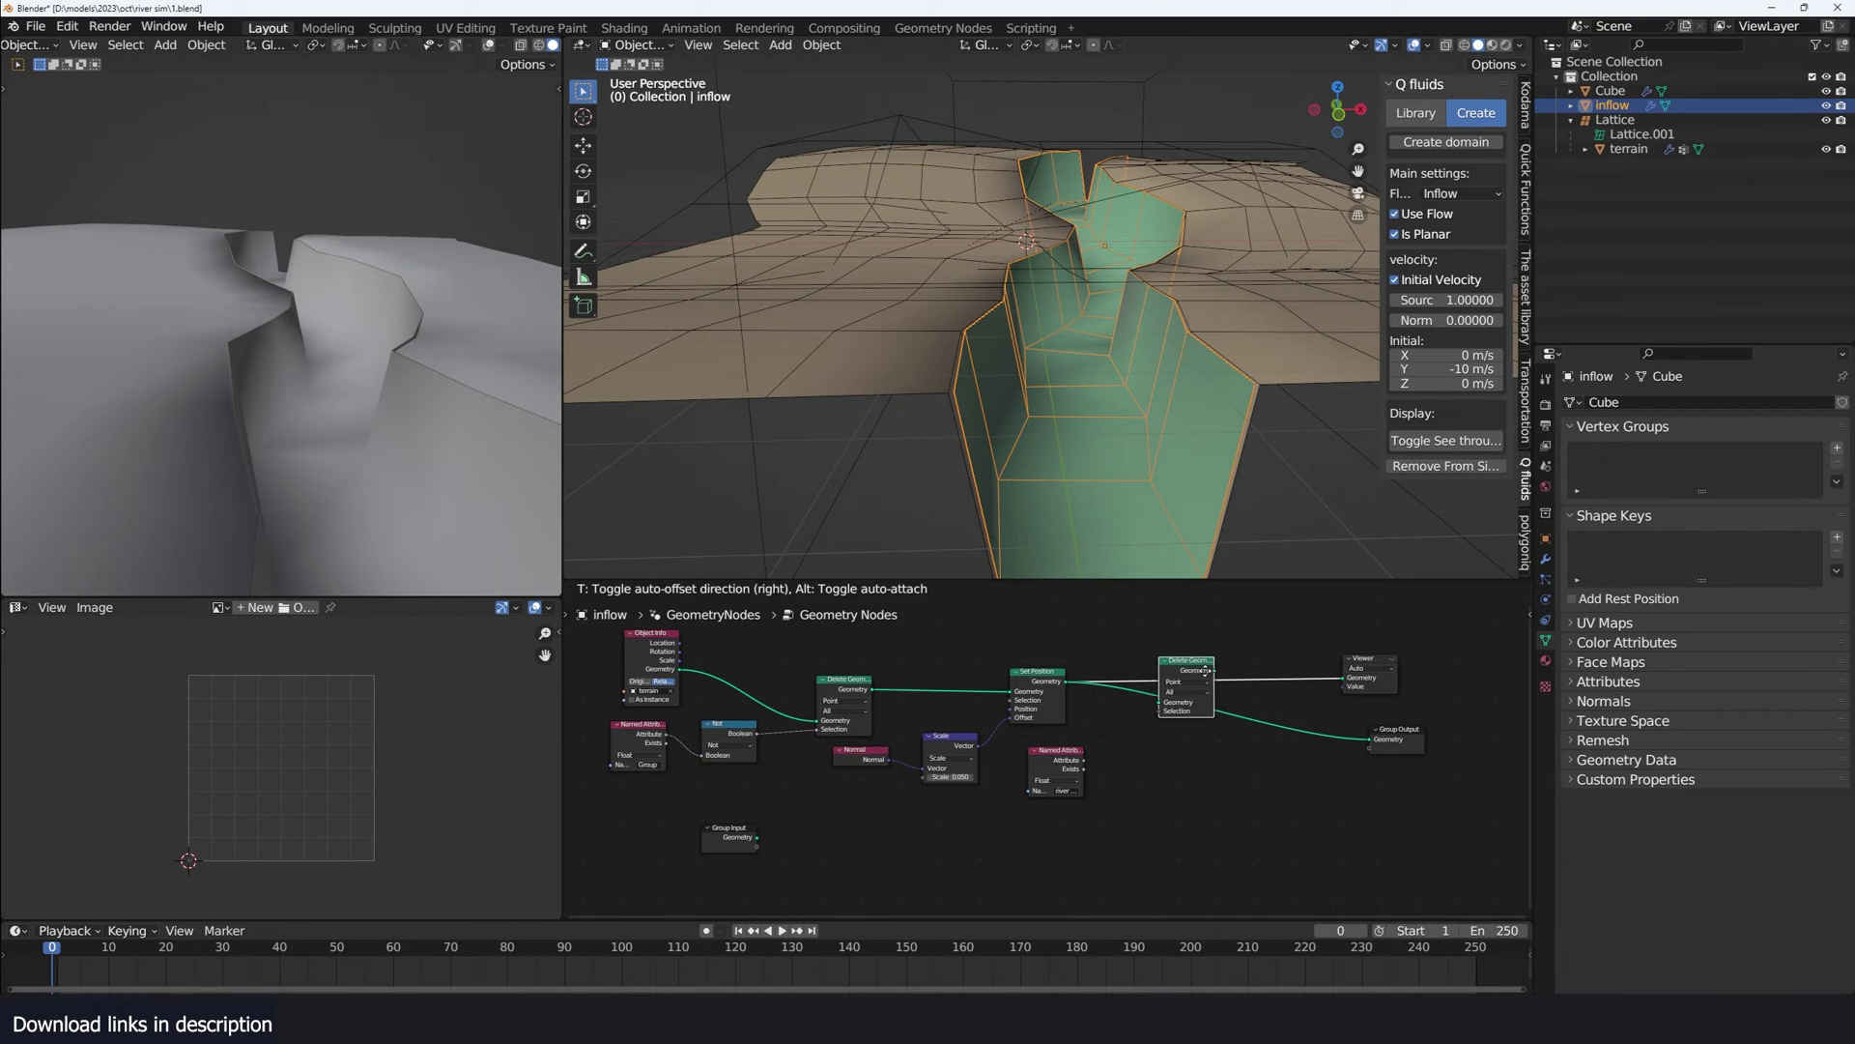
left_click(1221, 671)
- Place a second Not node between the river bed Named Attribute and the copied Delete Geometry node's Selection
scroll(1058, 753, "up", 5)
left_click_drag(1107, 766, 1236, 695)
middle_click_drag(1048, 723, 1106, 696)
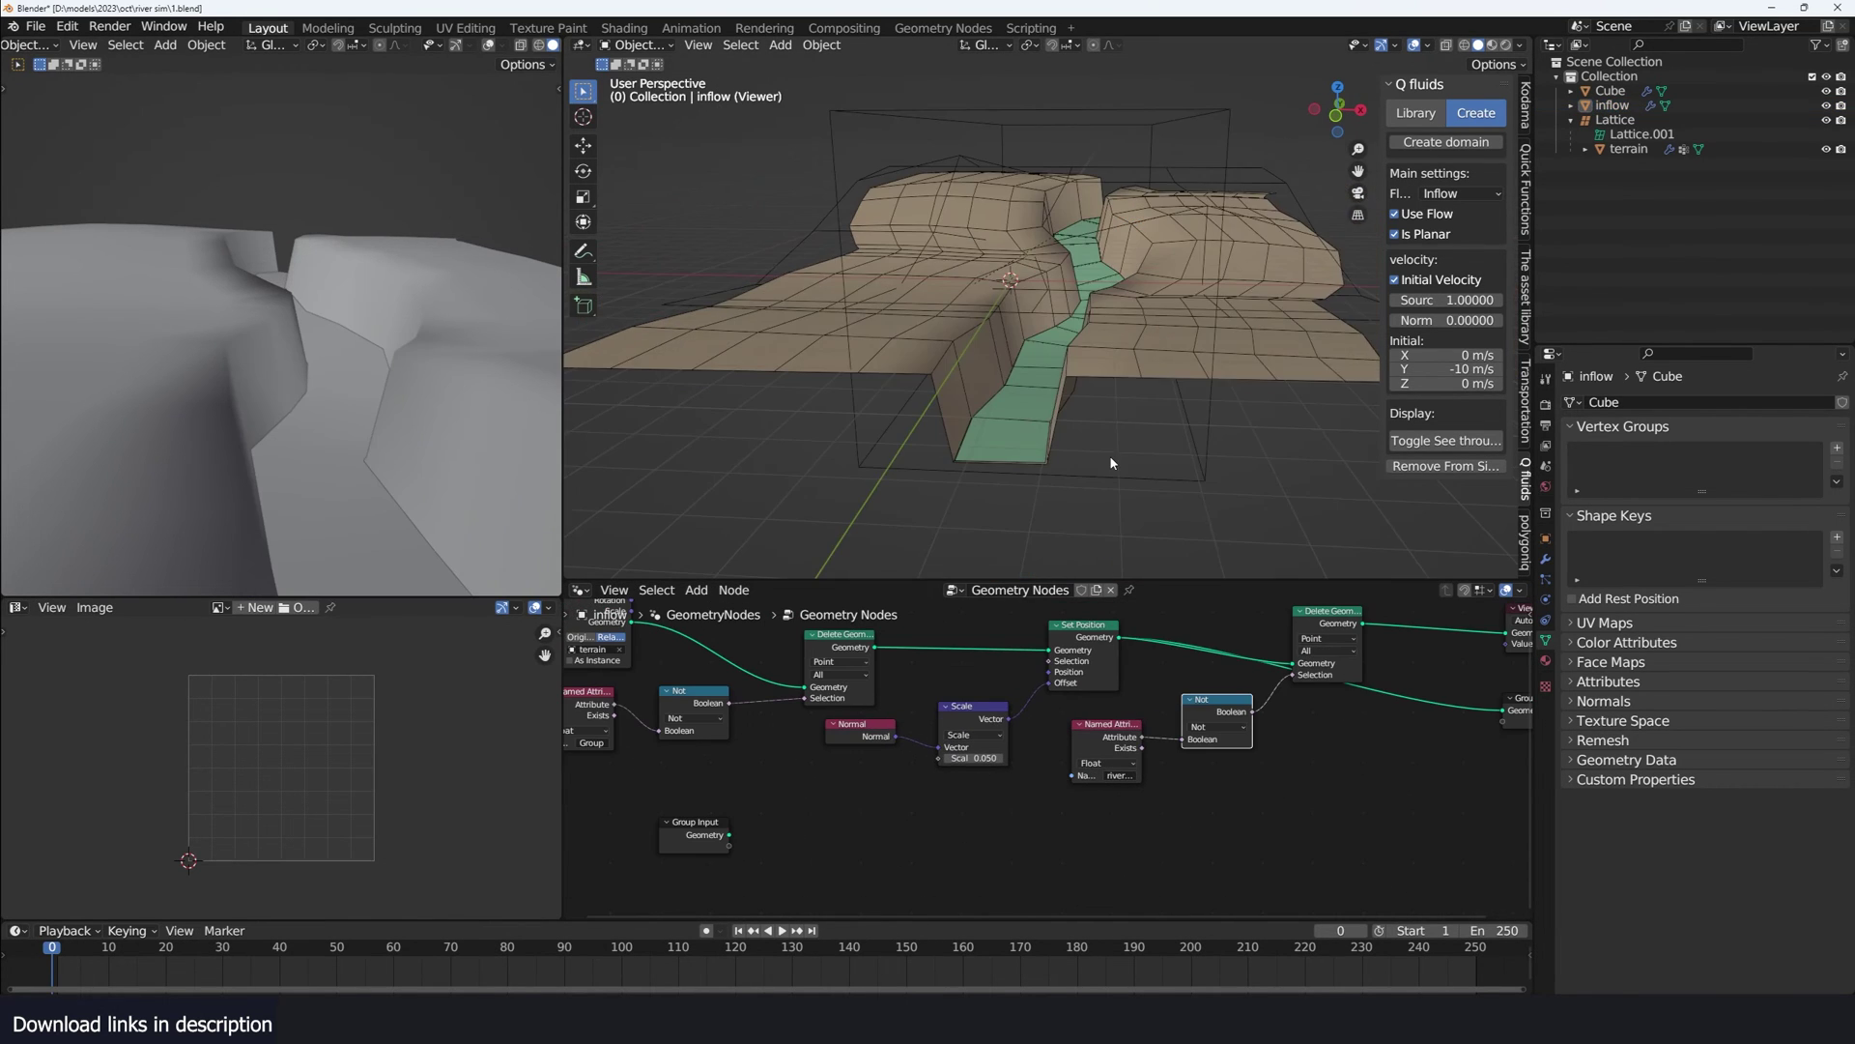
- Select the inflow object and connect the second Delete Geometry node's output to Group Output
middle_click_drag(1111, 458, 1092, 452)
left_click(1089, 453)
left_click(1024, 456)
left_click(1025, 456)
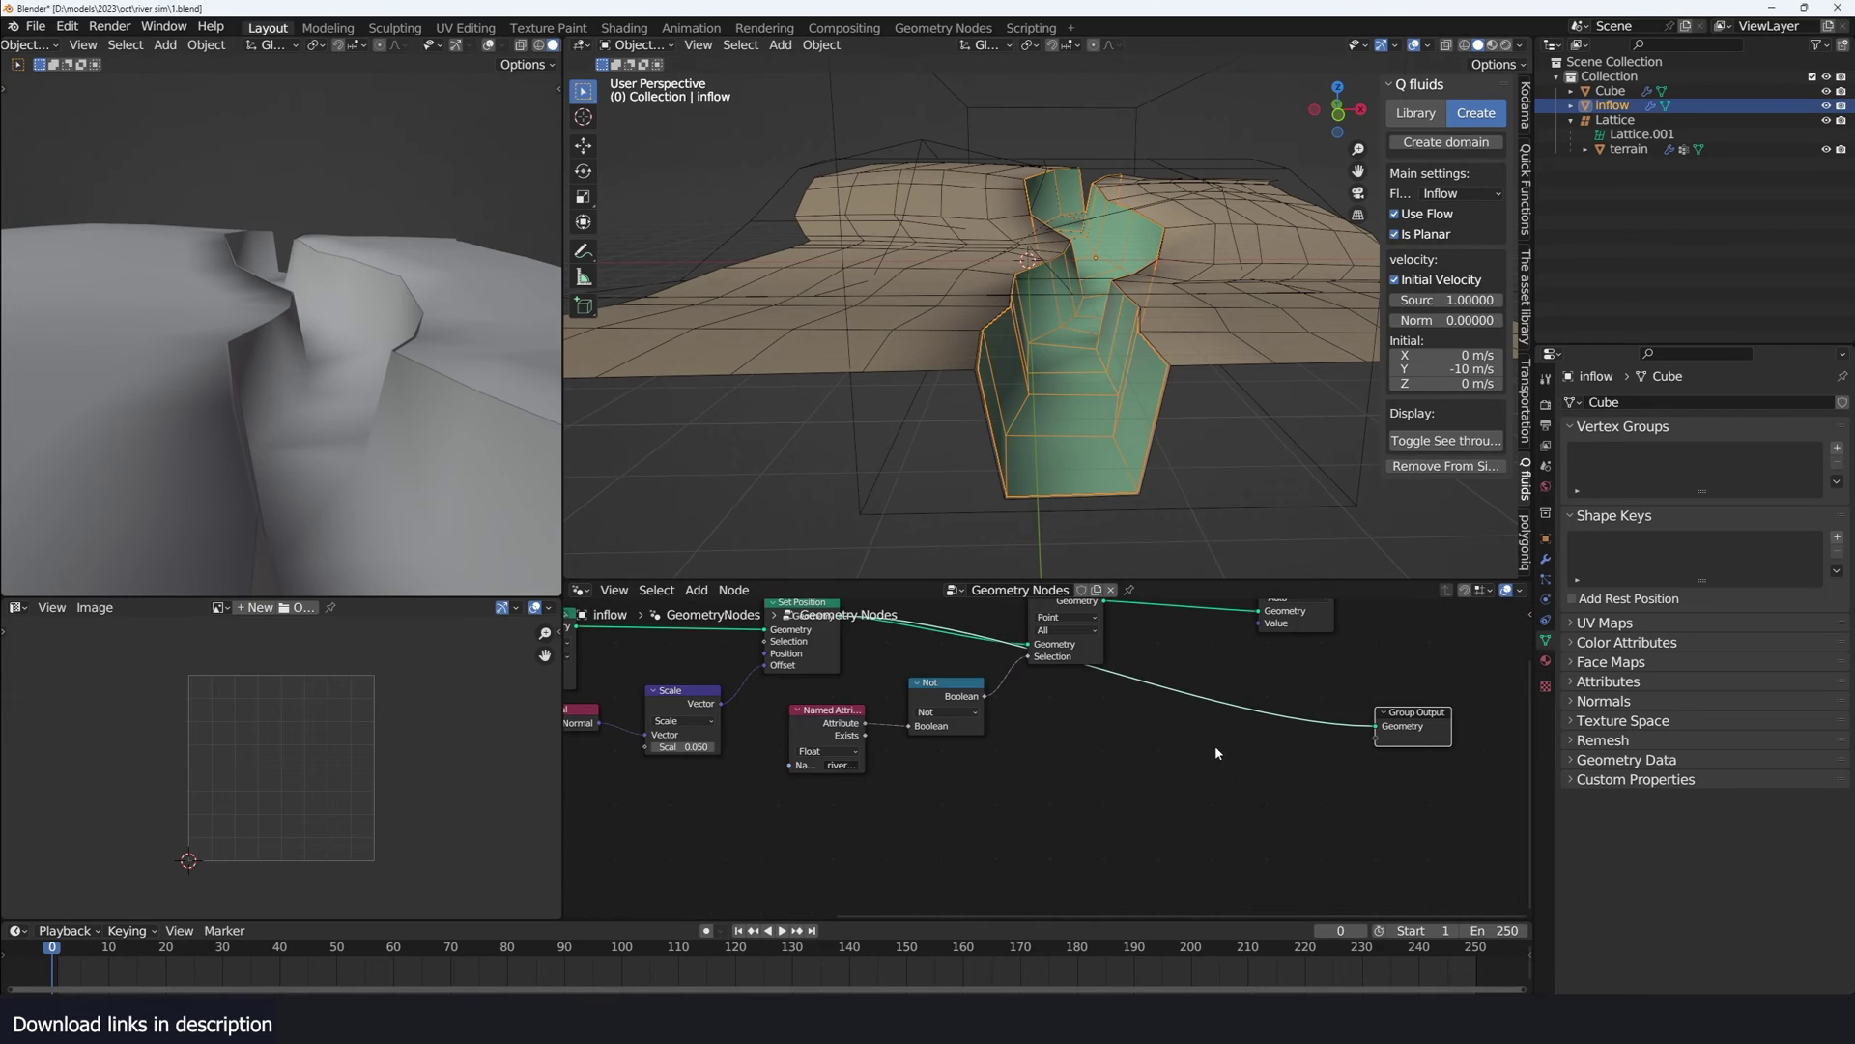
middle_click_drag(1216, 753, 1005, 806)
left_click_drag(892, 654, 1164, 779)
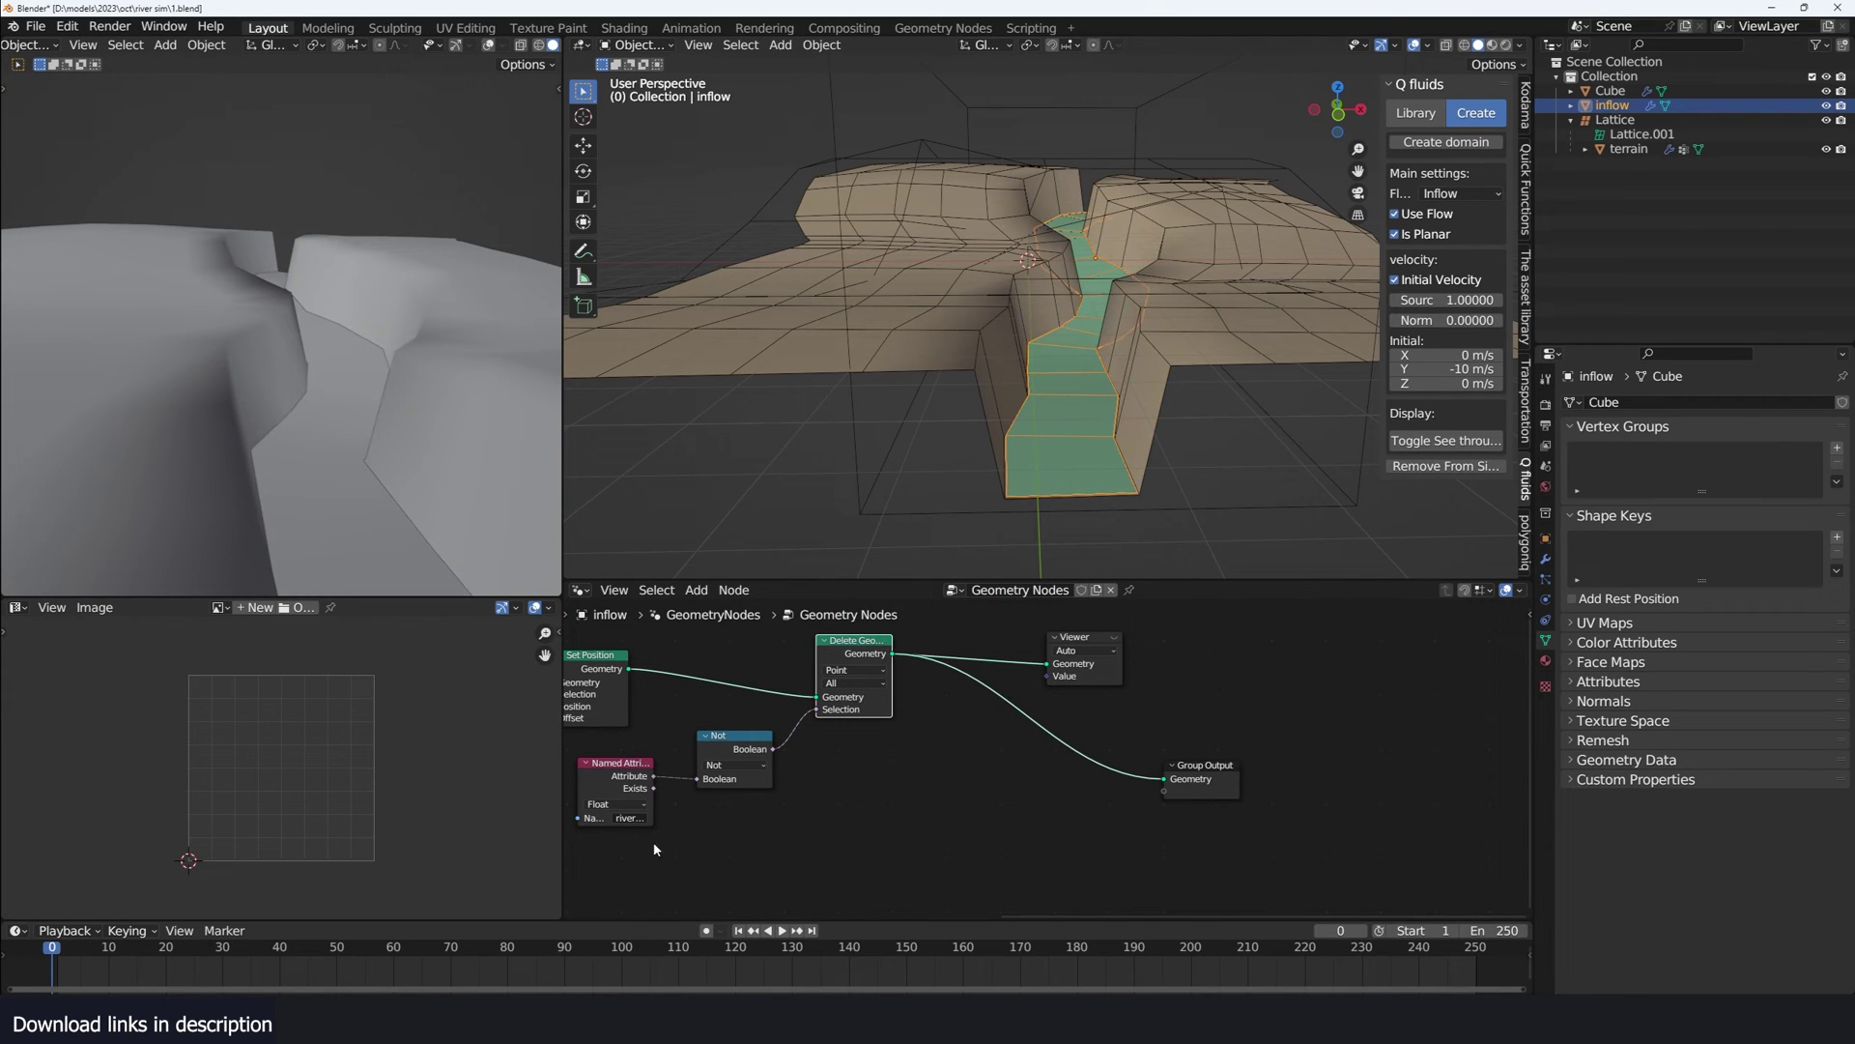
- Play the simulation for about ten frames, stop it, and examine the liquid along the riverbed
key("space")
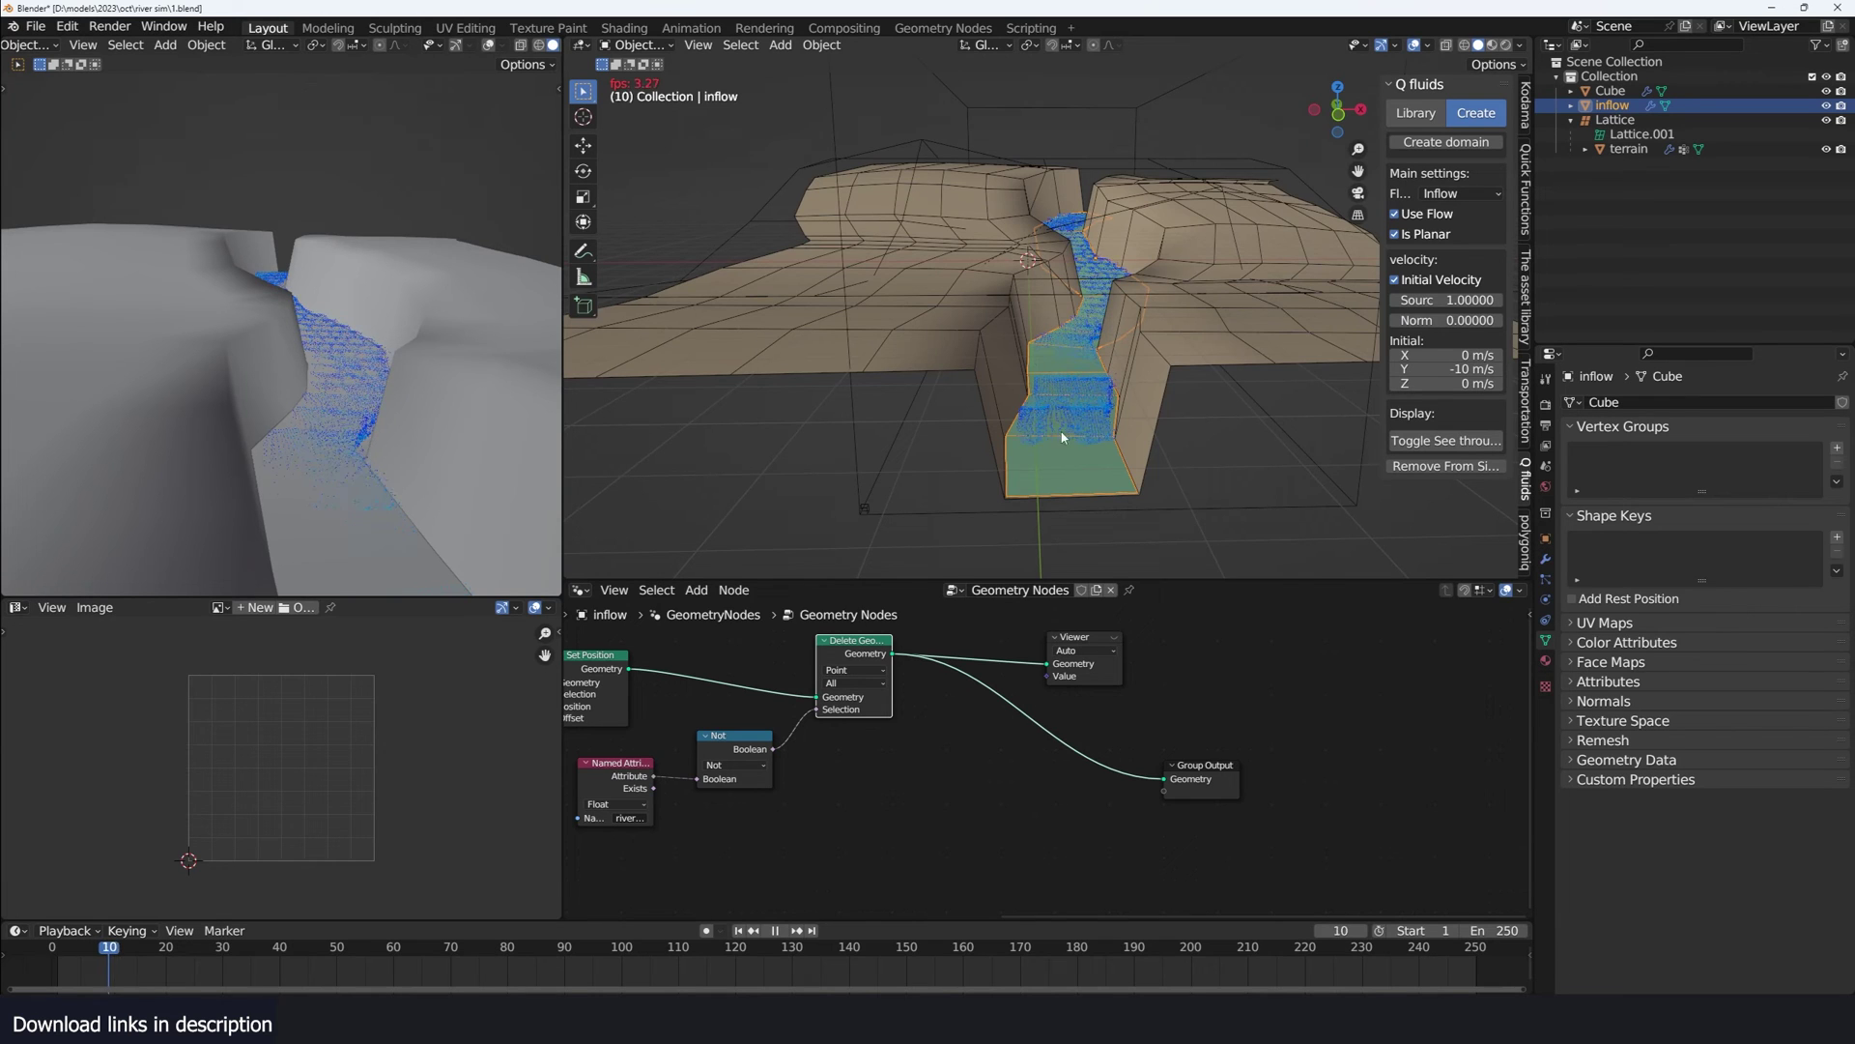
key("space")
middle_click_drag(1064, 436, 1076, 394)
scroll(1063, 396, "up", 5)
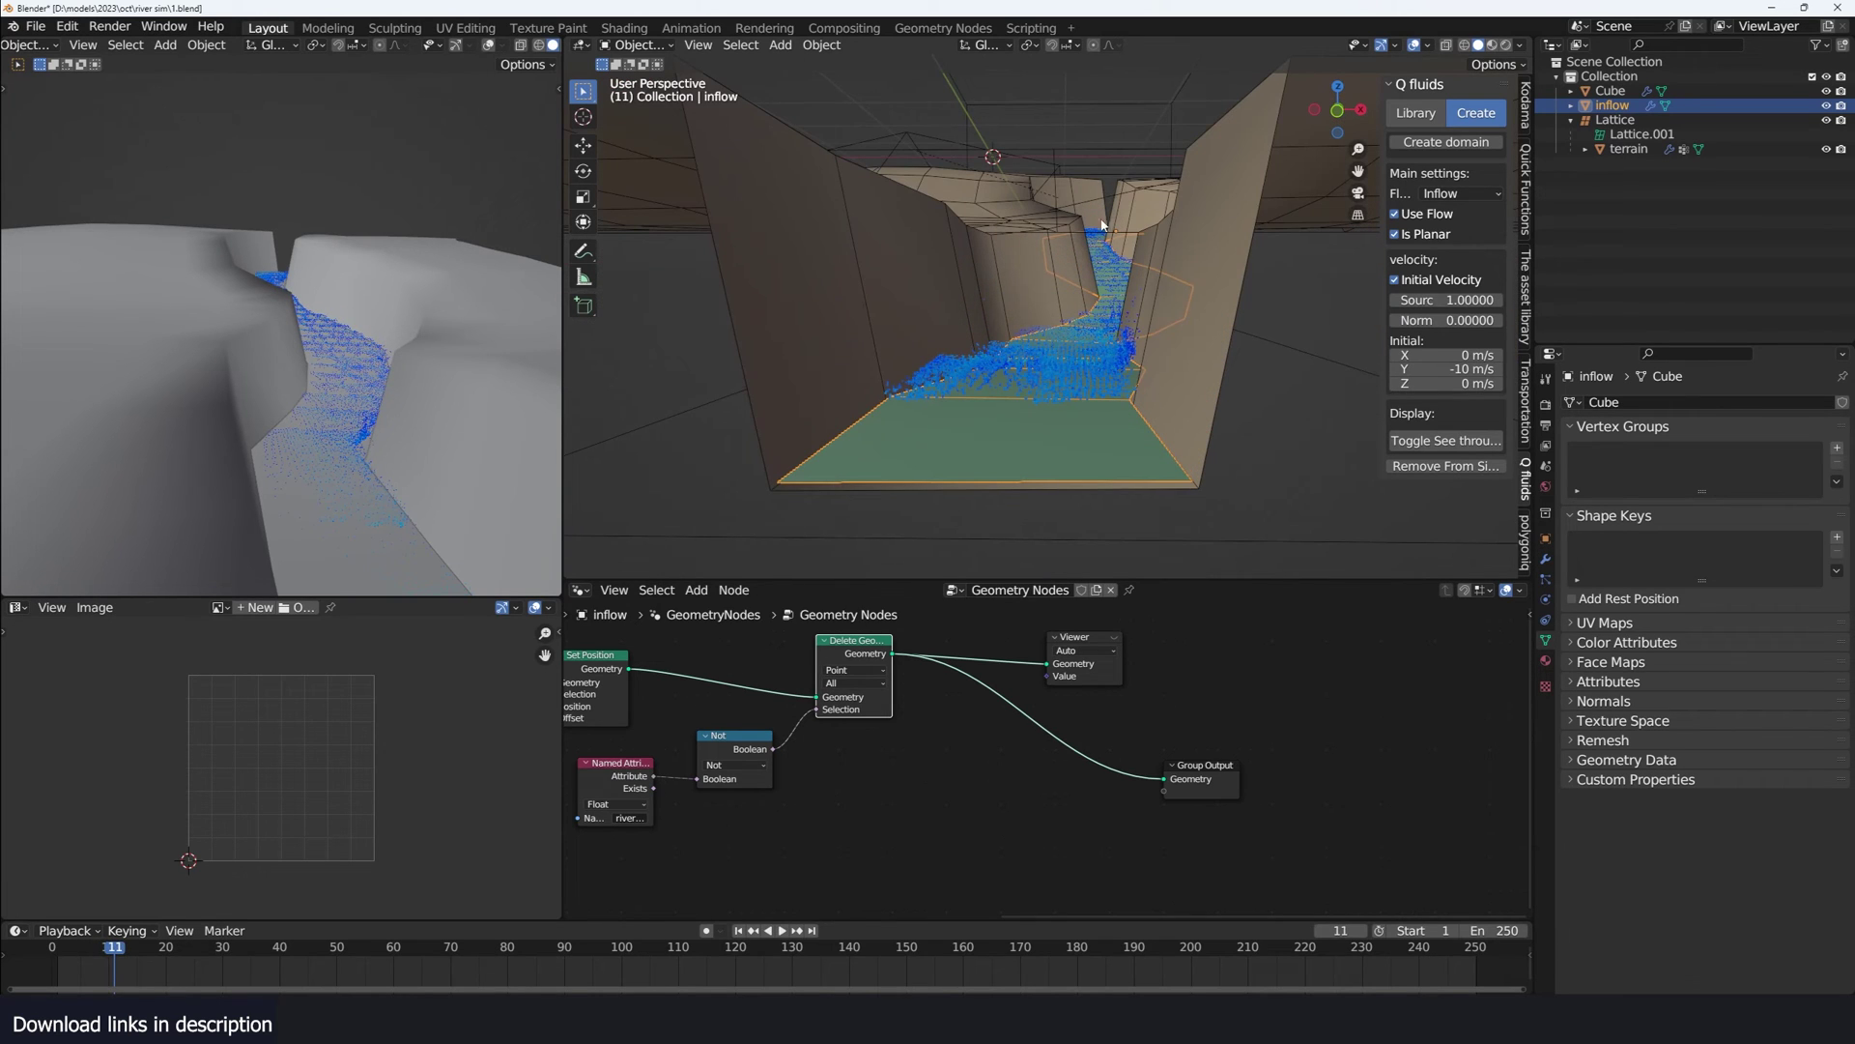
- Add an Extrude Mesh node between the second Delete Geometry node and Group Output
middle_click_drag(1031, 616, 1063, 662)
left_click_drag(899, 688, 906, 719)
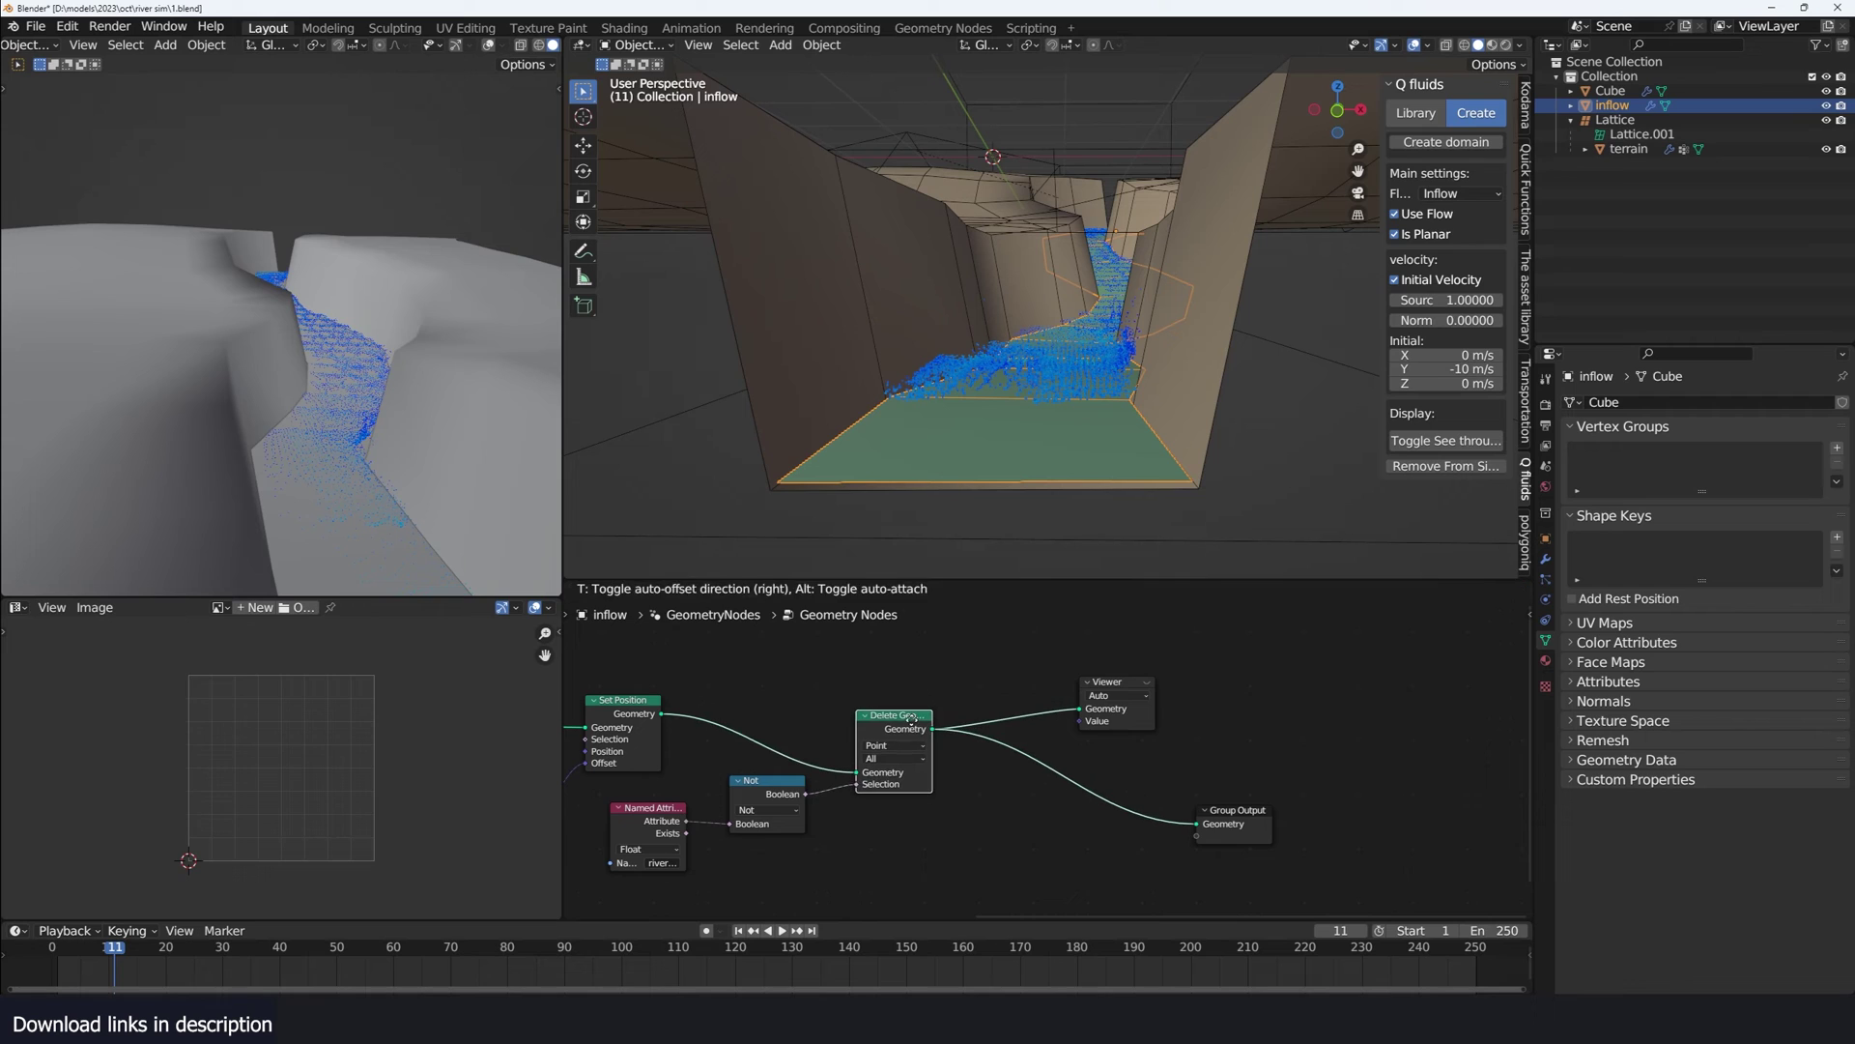
scroll(1046, 767, "up", 3)
middle_click_drag(1196, 765, 1243, 741)
key("shift+a")
left_click(1237, 713)
type("ex")
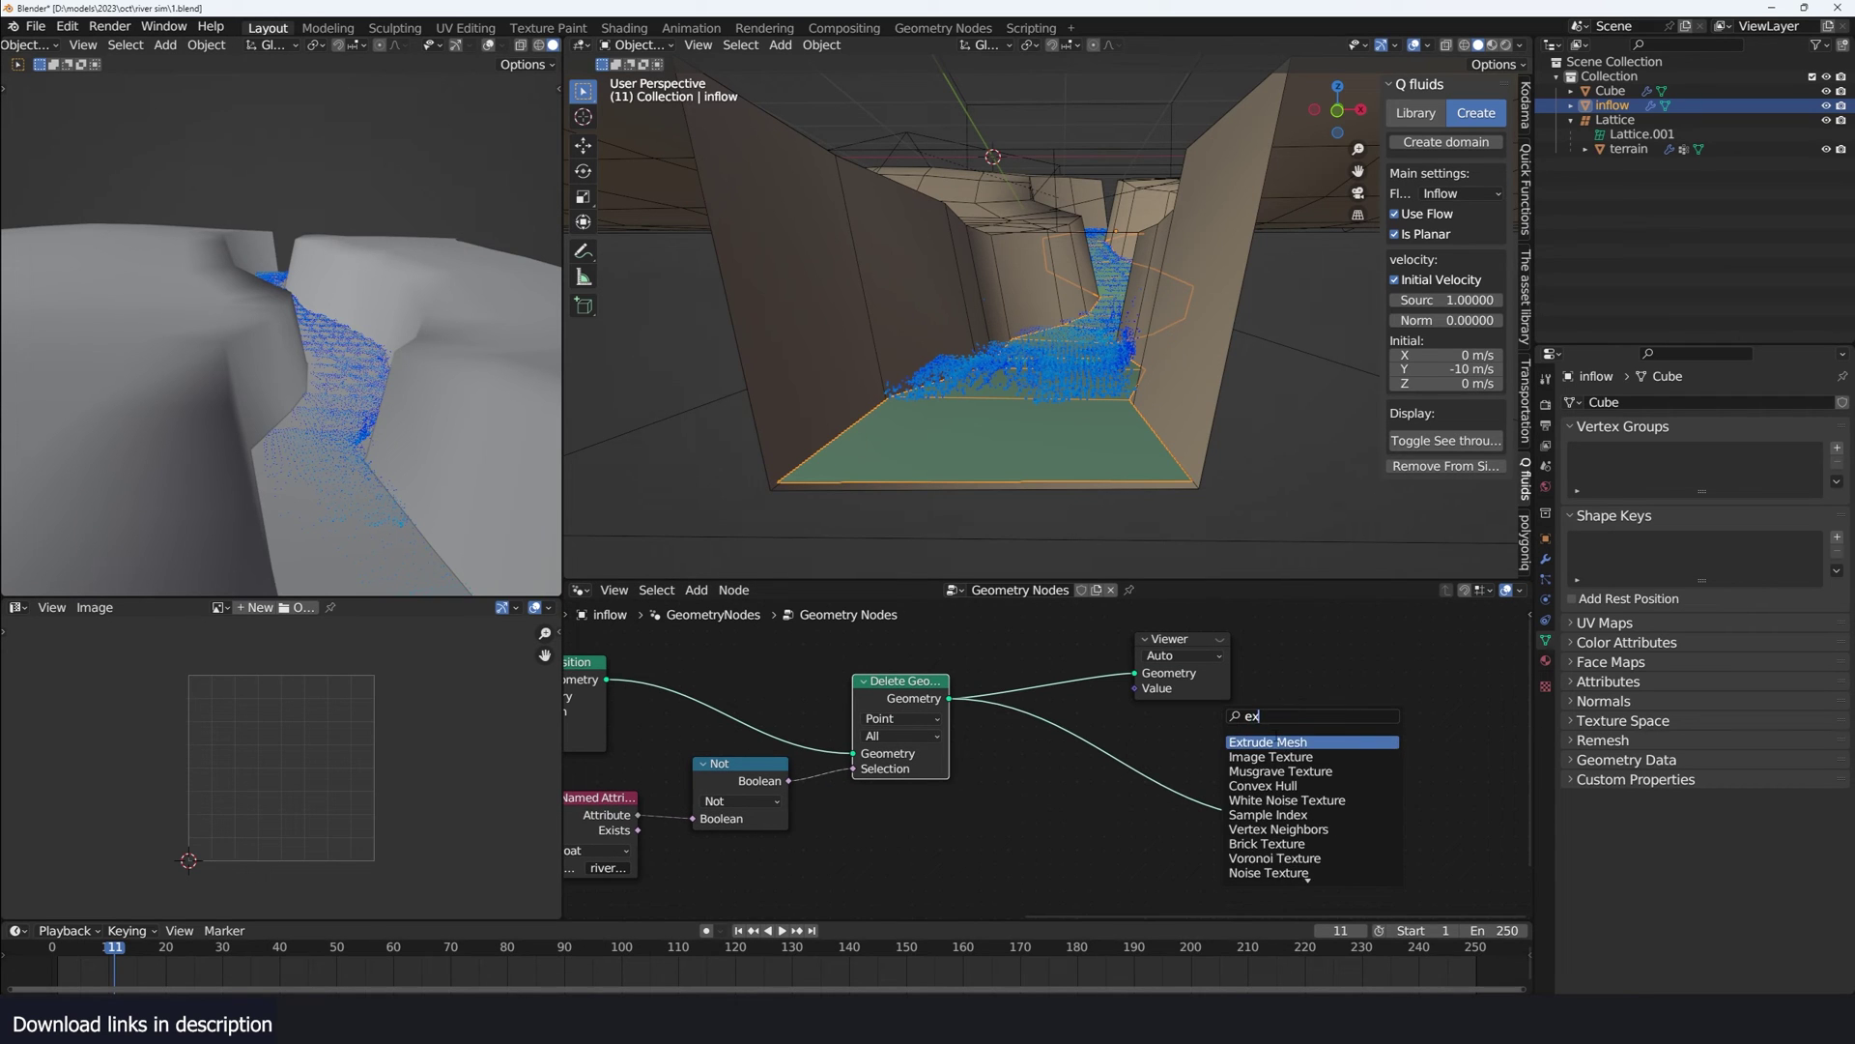
key("Return")
left_click(1200, 761)
- Set the Extrude Mesh offset scale to 0.810 and turn off Individual
left_click_drag(1200, 762, 1192, 761)
middle_click_drag(1192, 762, 1197, 751)
mouse_move(1184, 849)
left_mouse_down()
mouse_move(1160, 849)
mouse_move(1185, 833)
left_mouse_up()
left_click(1177, 868)
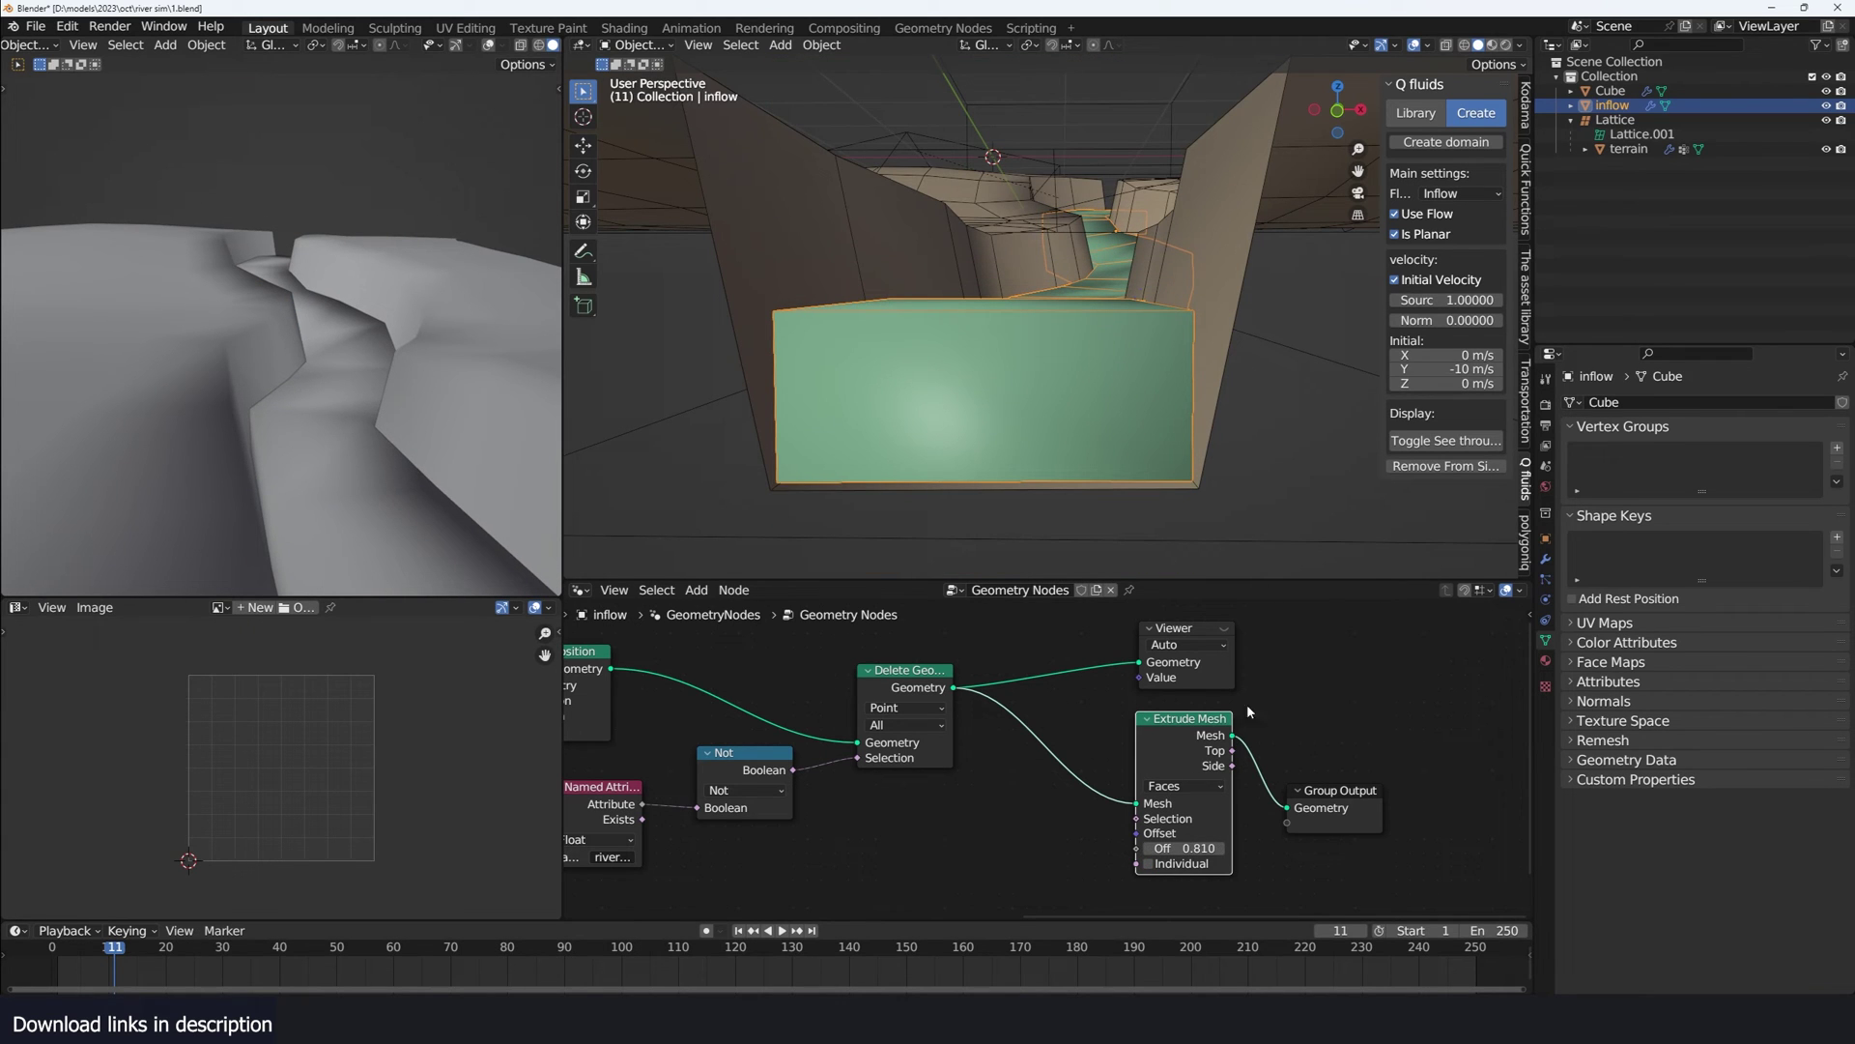
- Isolate the inflow, combine the Delete Geometry and Extrude Mesh outputs with Join Geometry, and preview the joined mesh in the Viewer
key("KP_Divide")
mouse_move(1039, 440)
middle_mouse_down()
mouse_move(1036, 239)
mouse_move(1036, 455)
middle_mouse_up()
scroll(1034, 240, "up", 3)
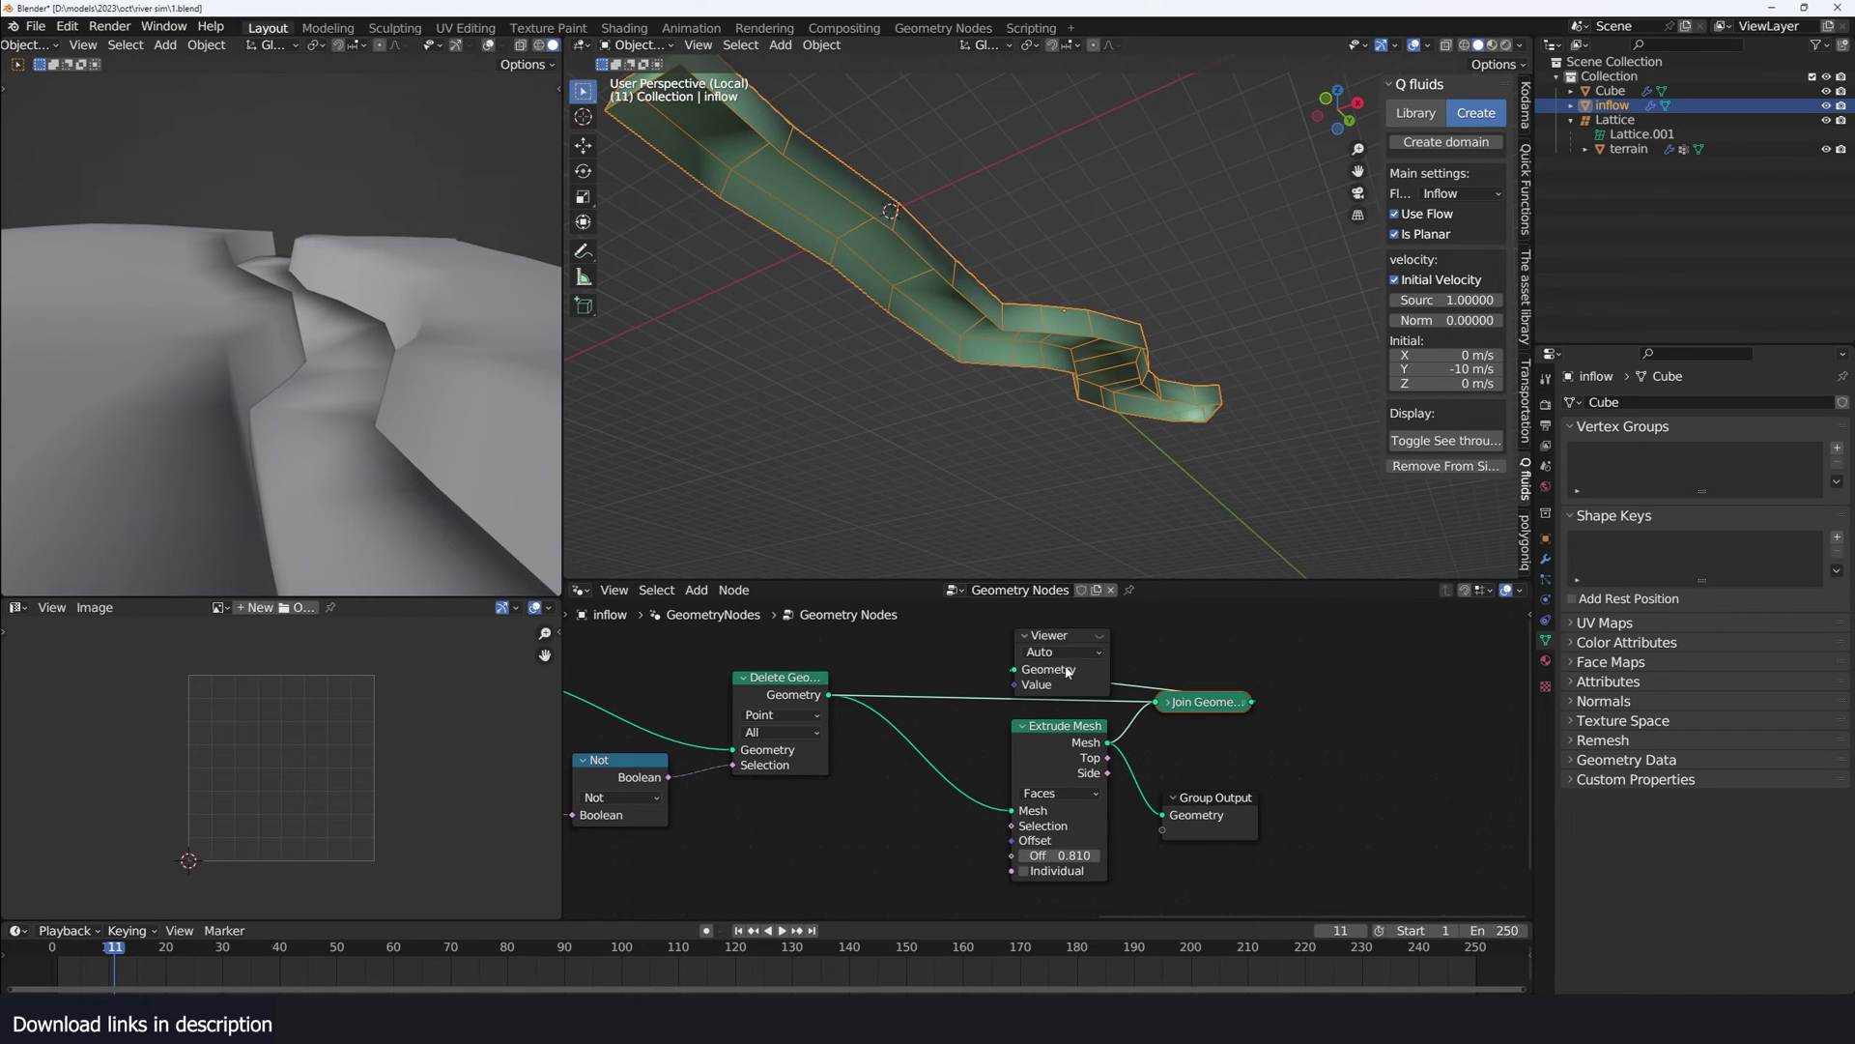
left_click(1066, 652)
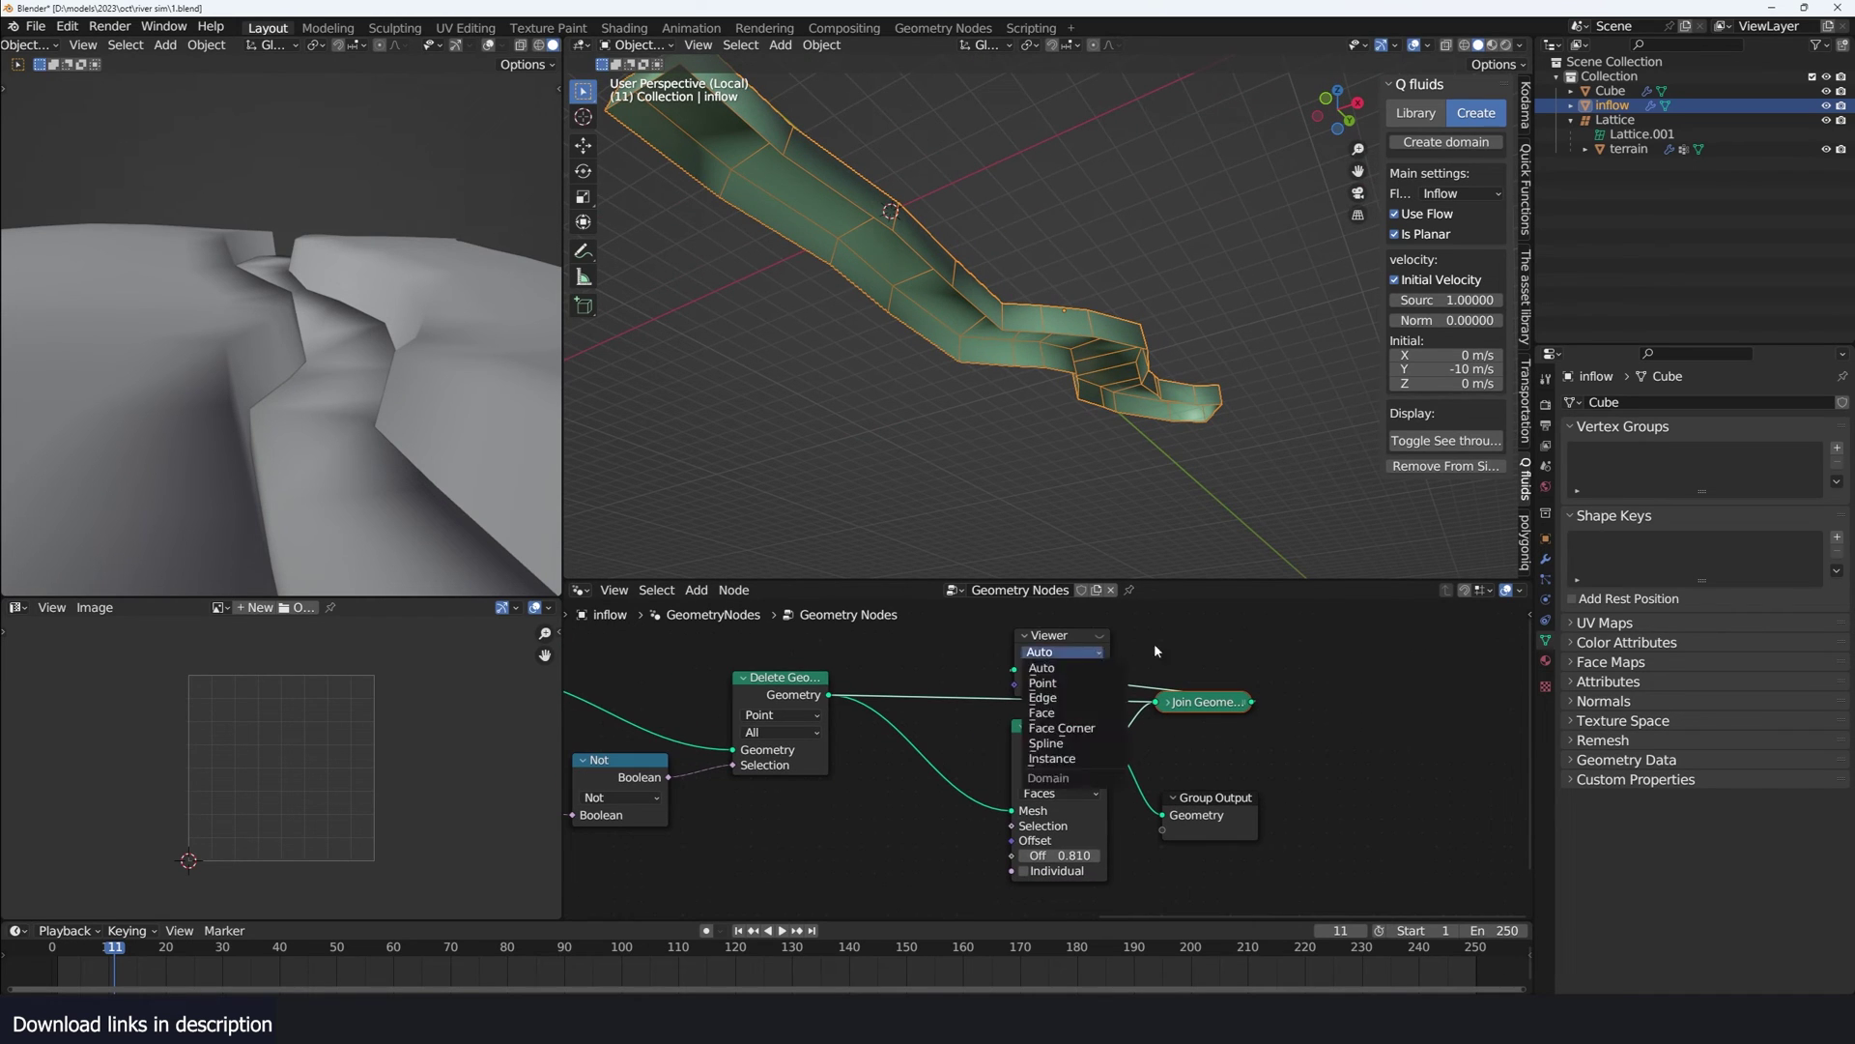
left_click_drag(1067, 641, 1328, 643)
middle_click_drag(1089, 460, 1091, 486)
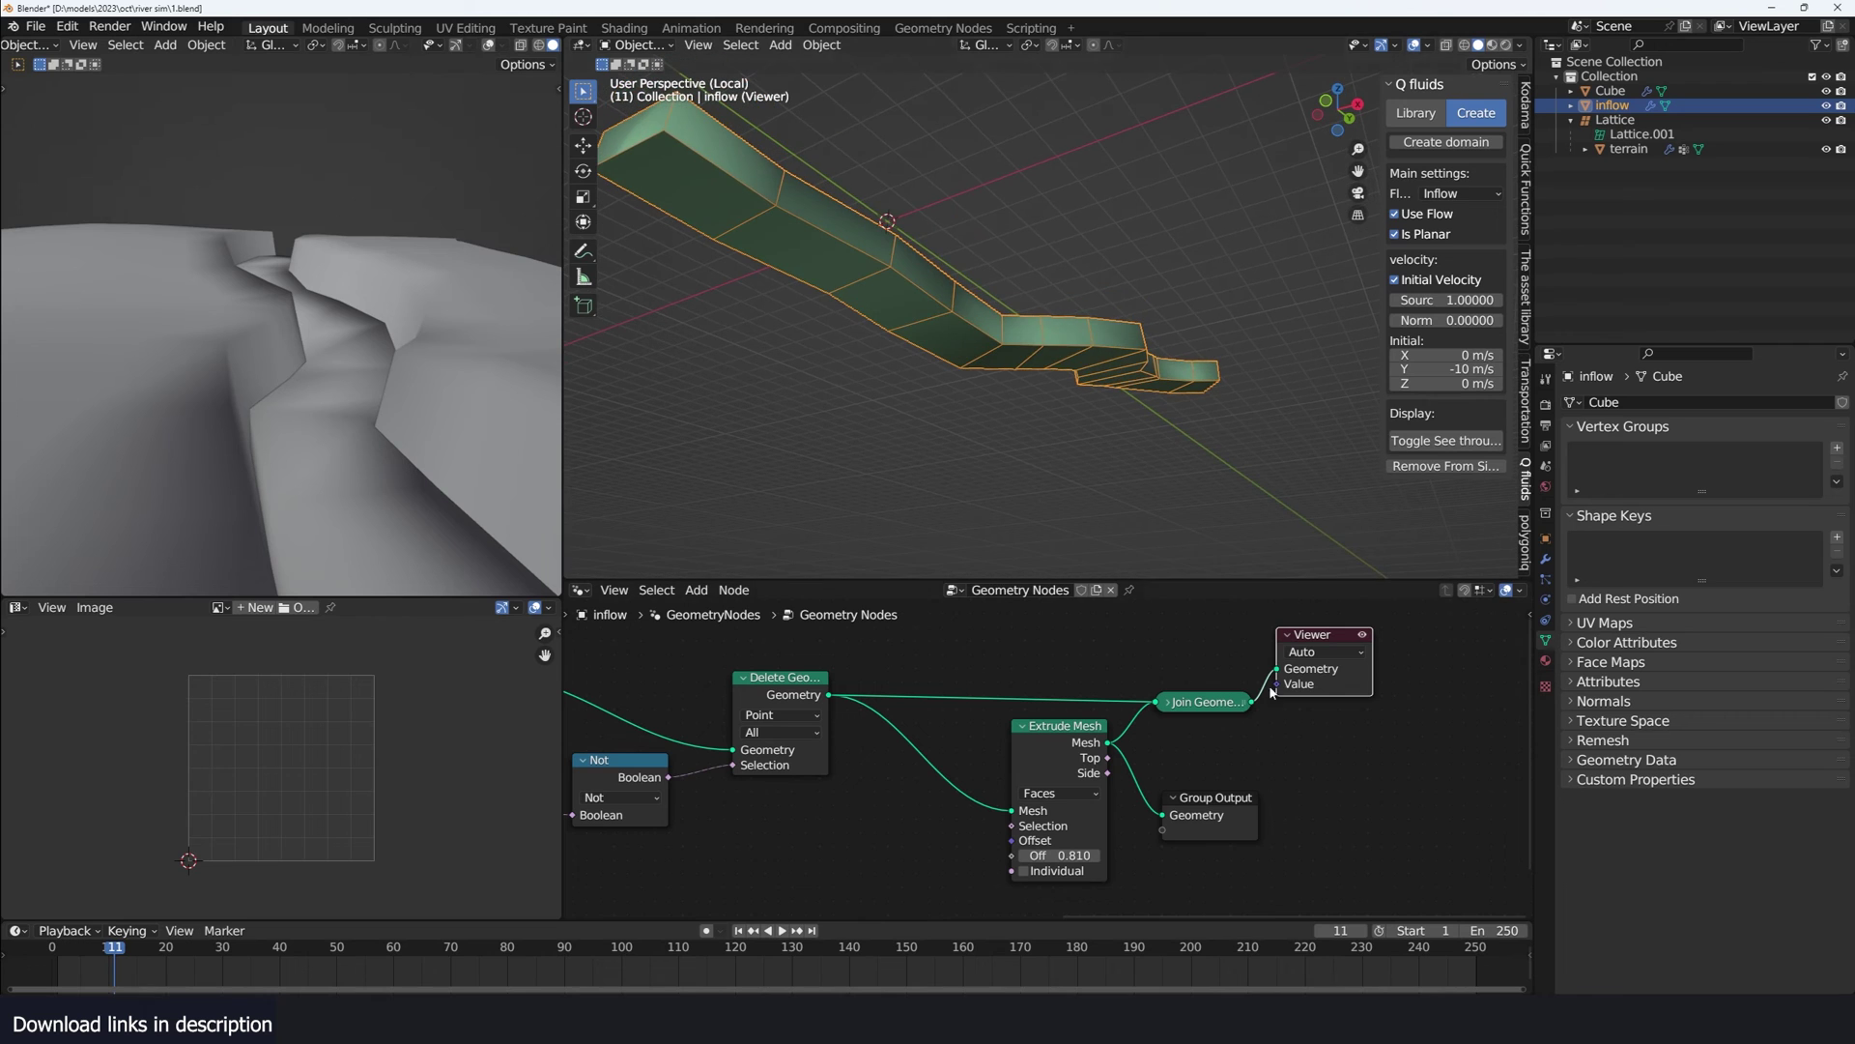
- Add a Merge by Distance node after Join Geometry and send its result to Group Output
type("merg")
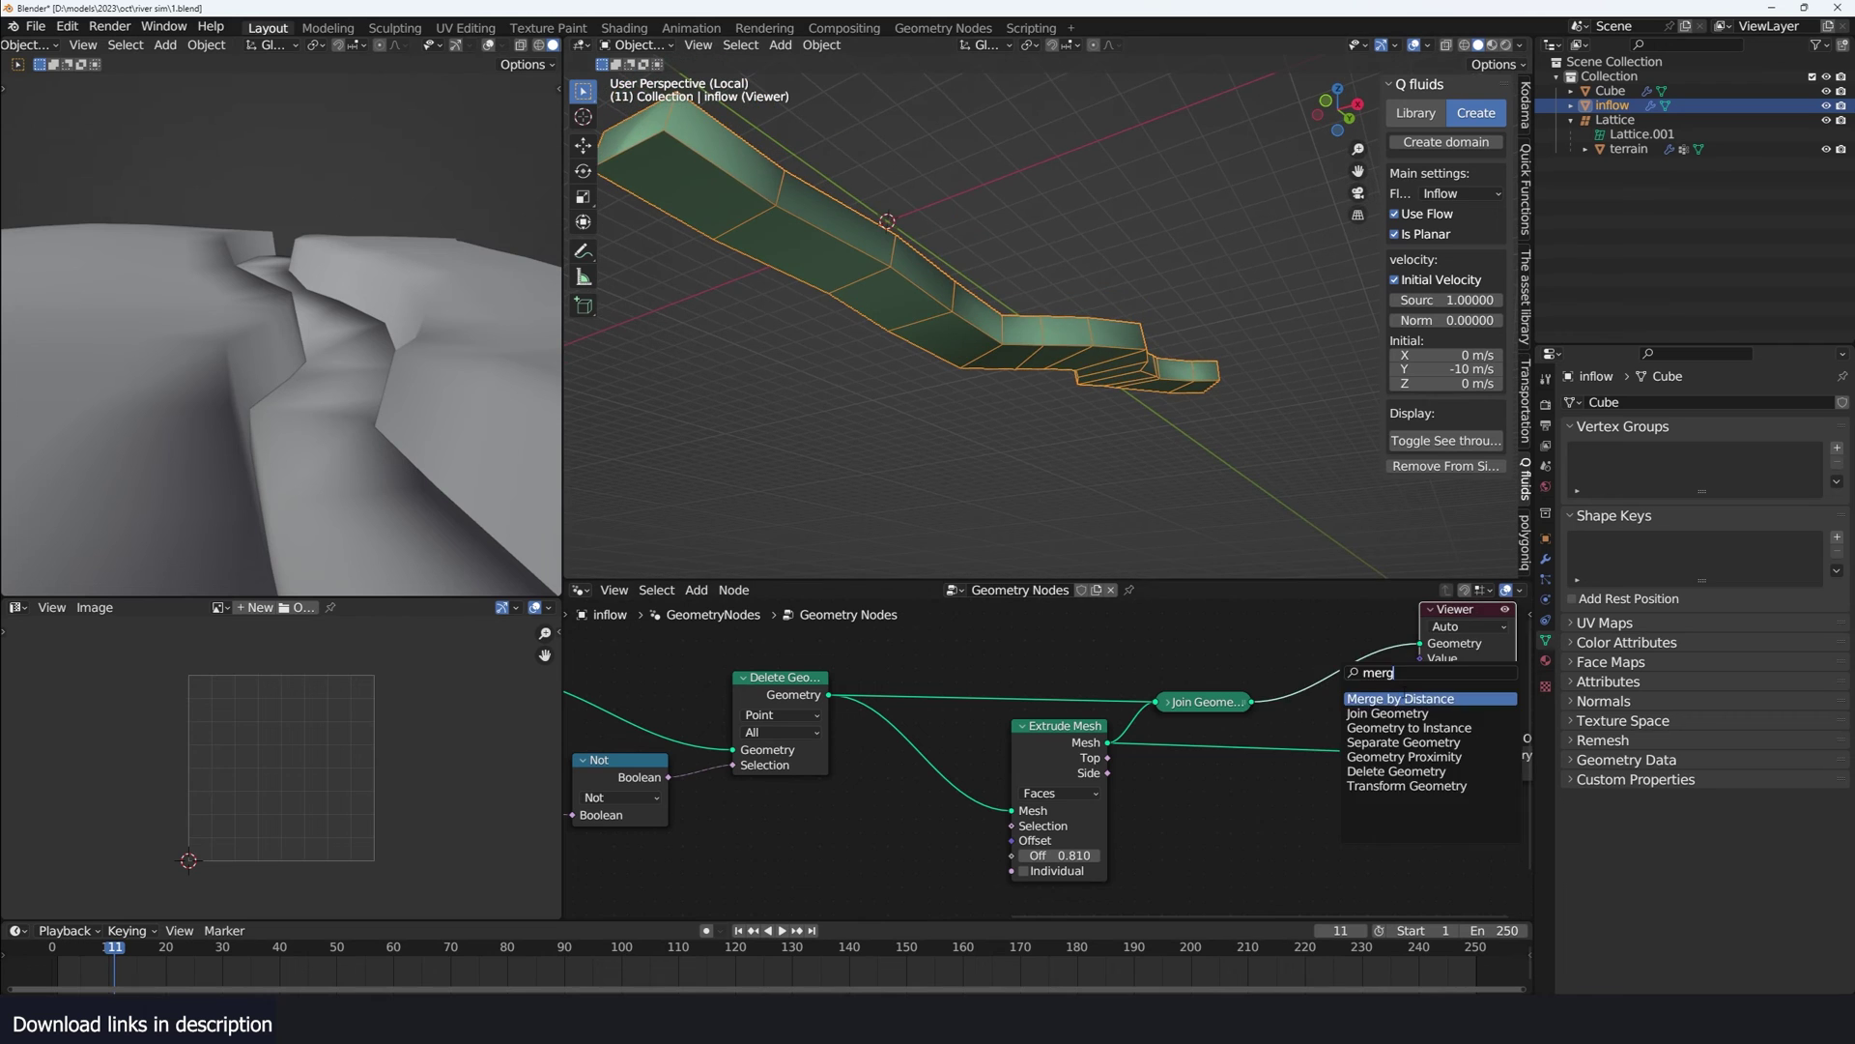
key("Return")
left_click(1299, 685)
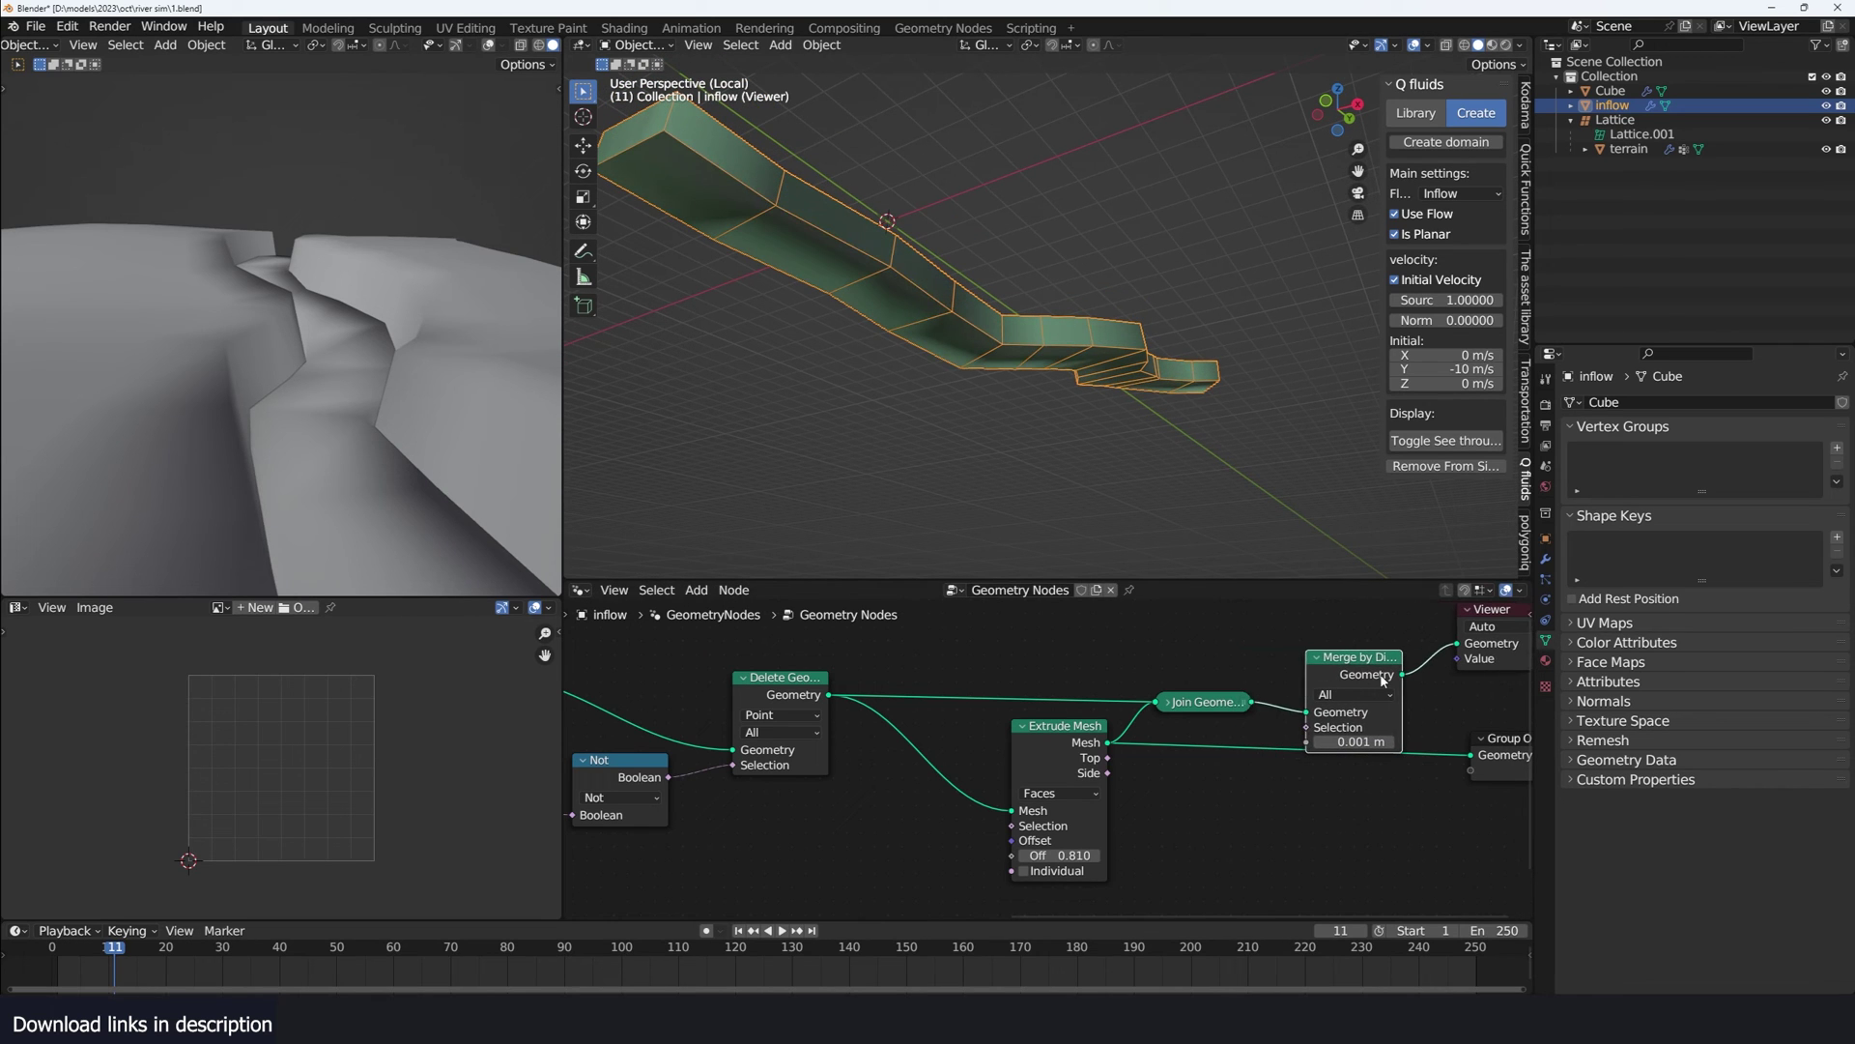
left_click(1382, 674, "alt+shift")
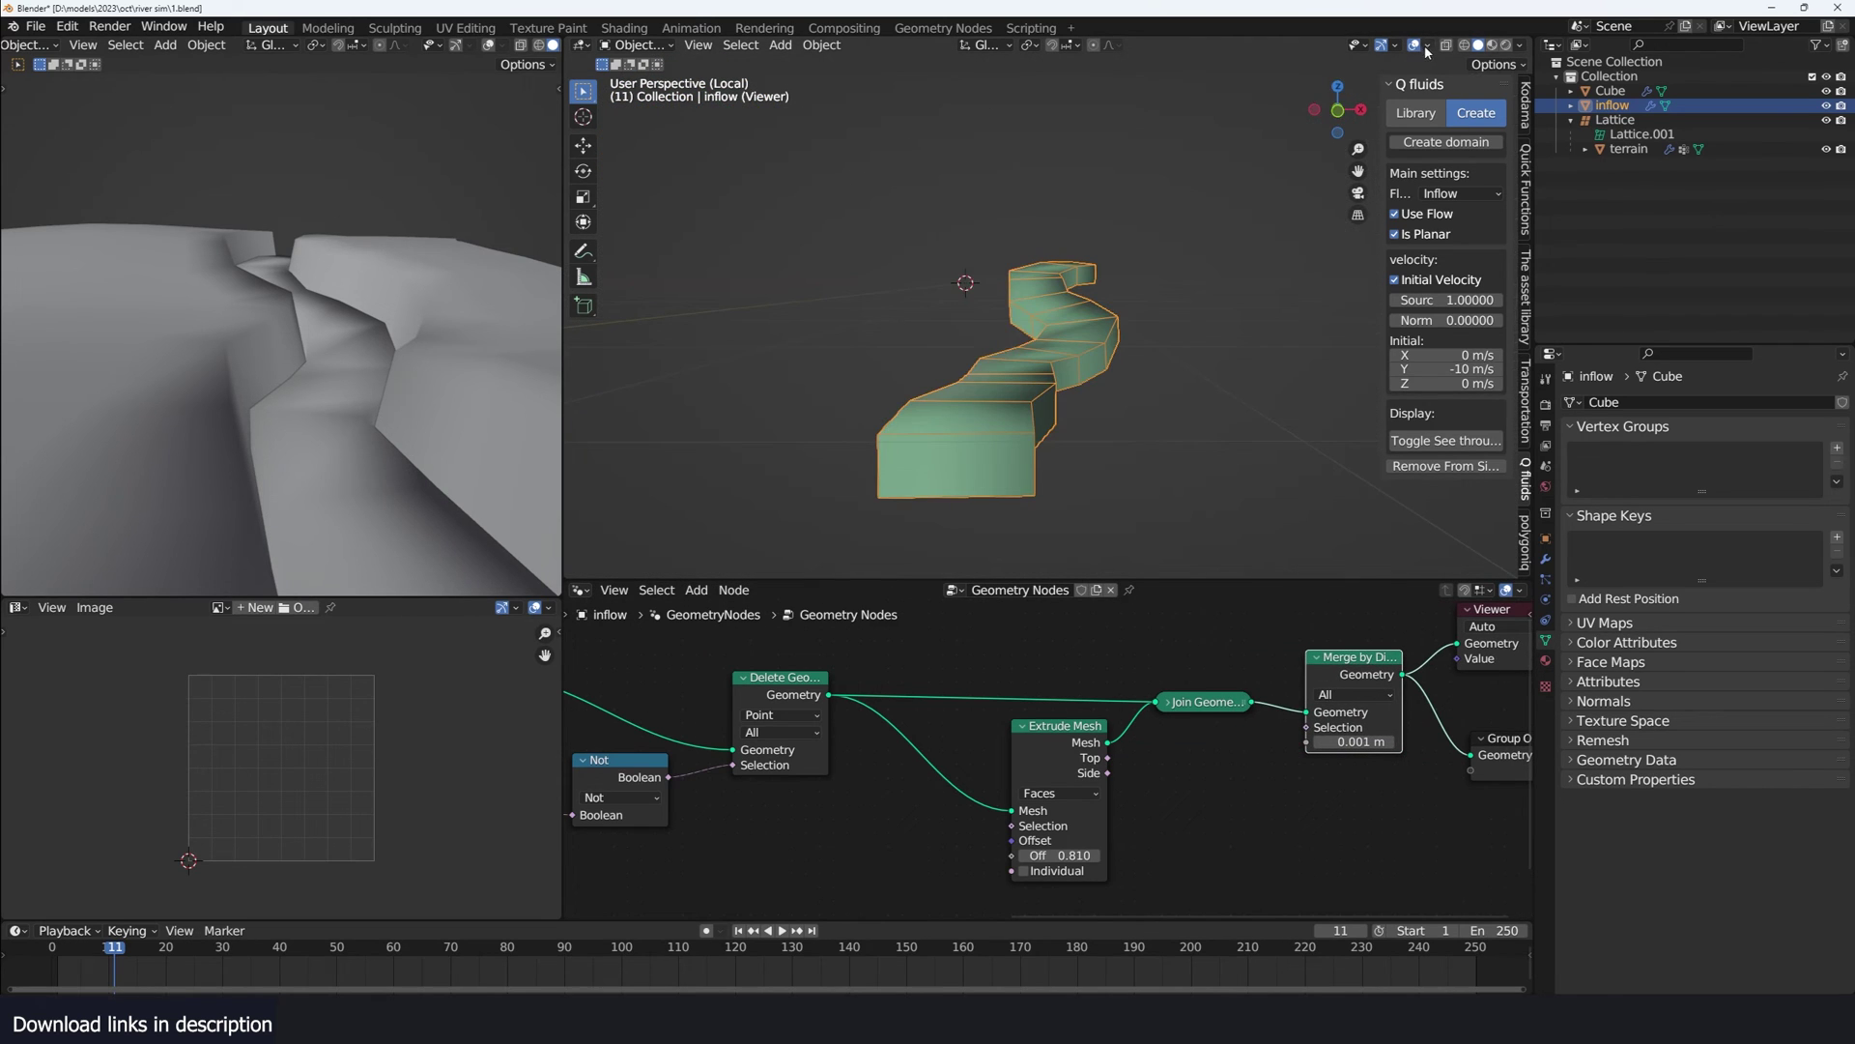
- Turn on the Face Orientation overlay and check the normals on the inflow mesh's sides and underside
left_click(1427, 46)
left_click(1338, 326)
middle_click_drag(995, 290, 920, 340)
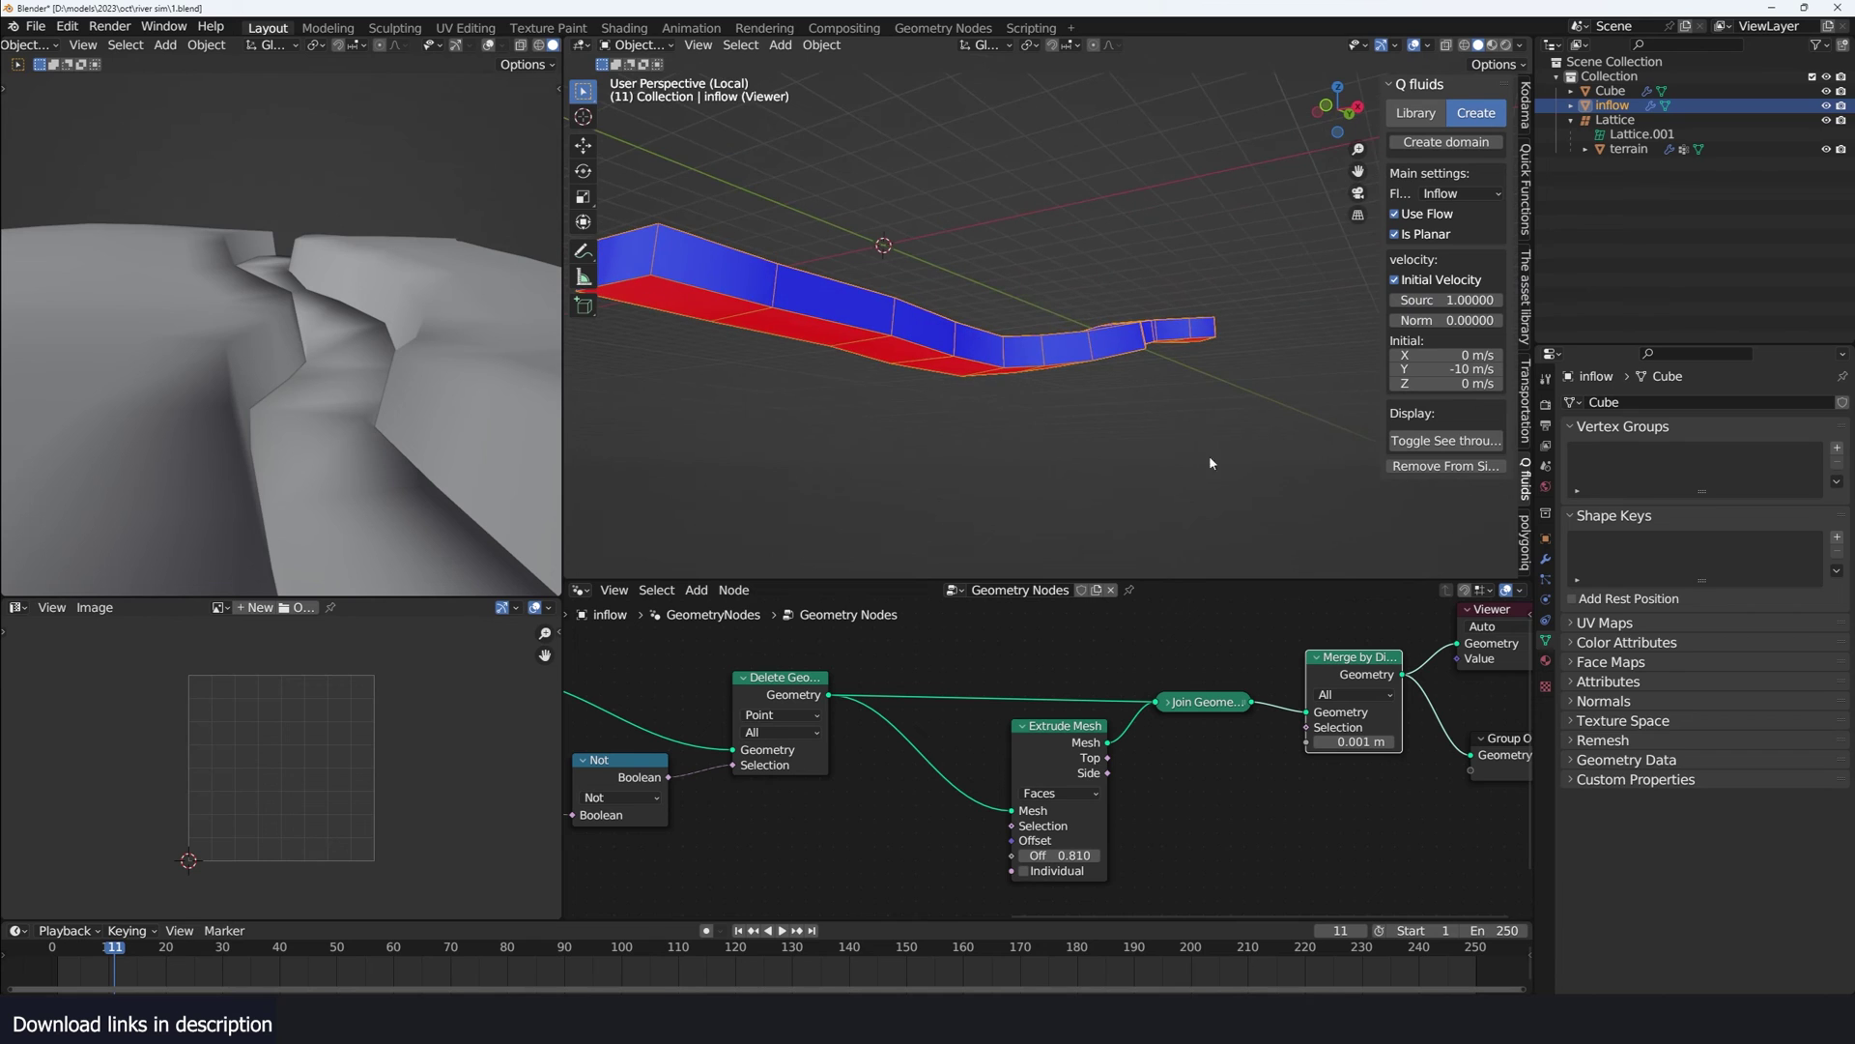
- Add a Flip Faces node on the link from Delete Geometry to Join Geometry, leaving the Extrude Mesh branch unflipped
middle_click_drag(1138, 746, 1083, 738)
left_click_drag(1022, 721, 942, 755)
key("shift+a")
left_click(1020, 716)
type("flip")
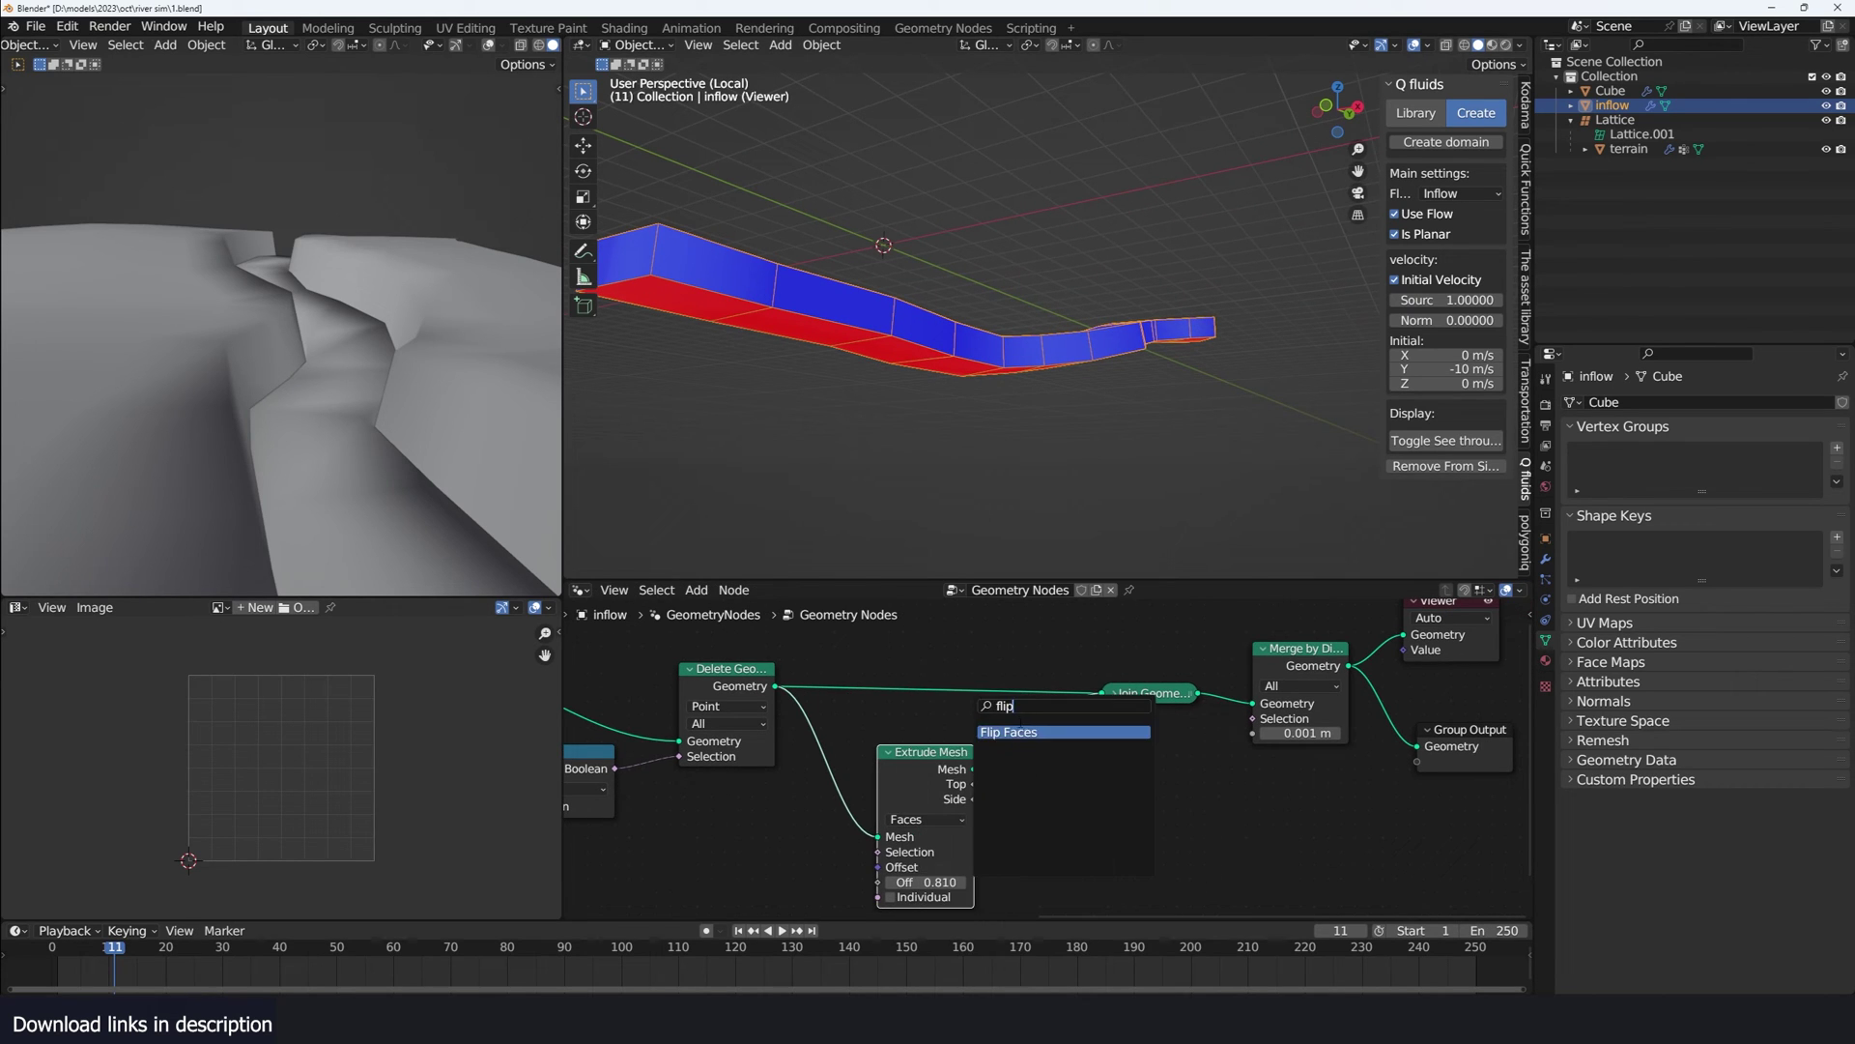
key("Return")
left_click(1073, 740)
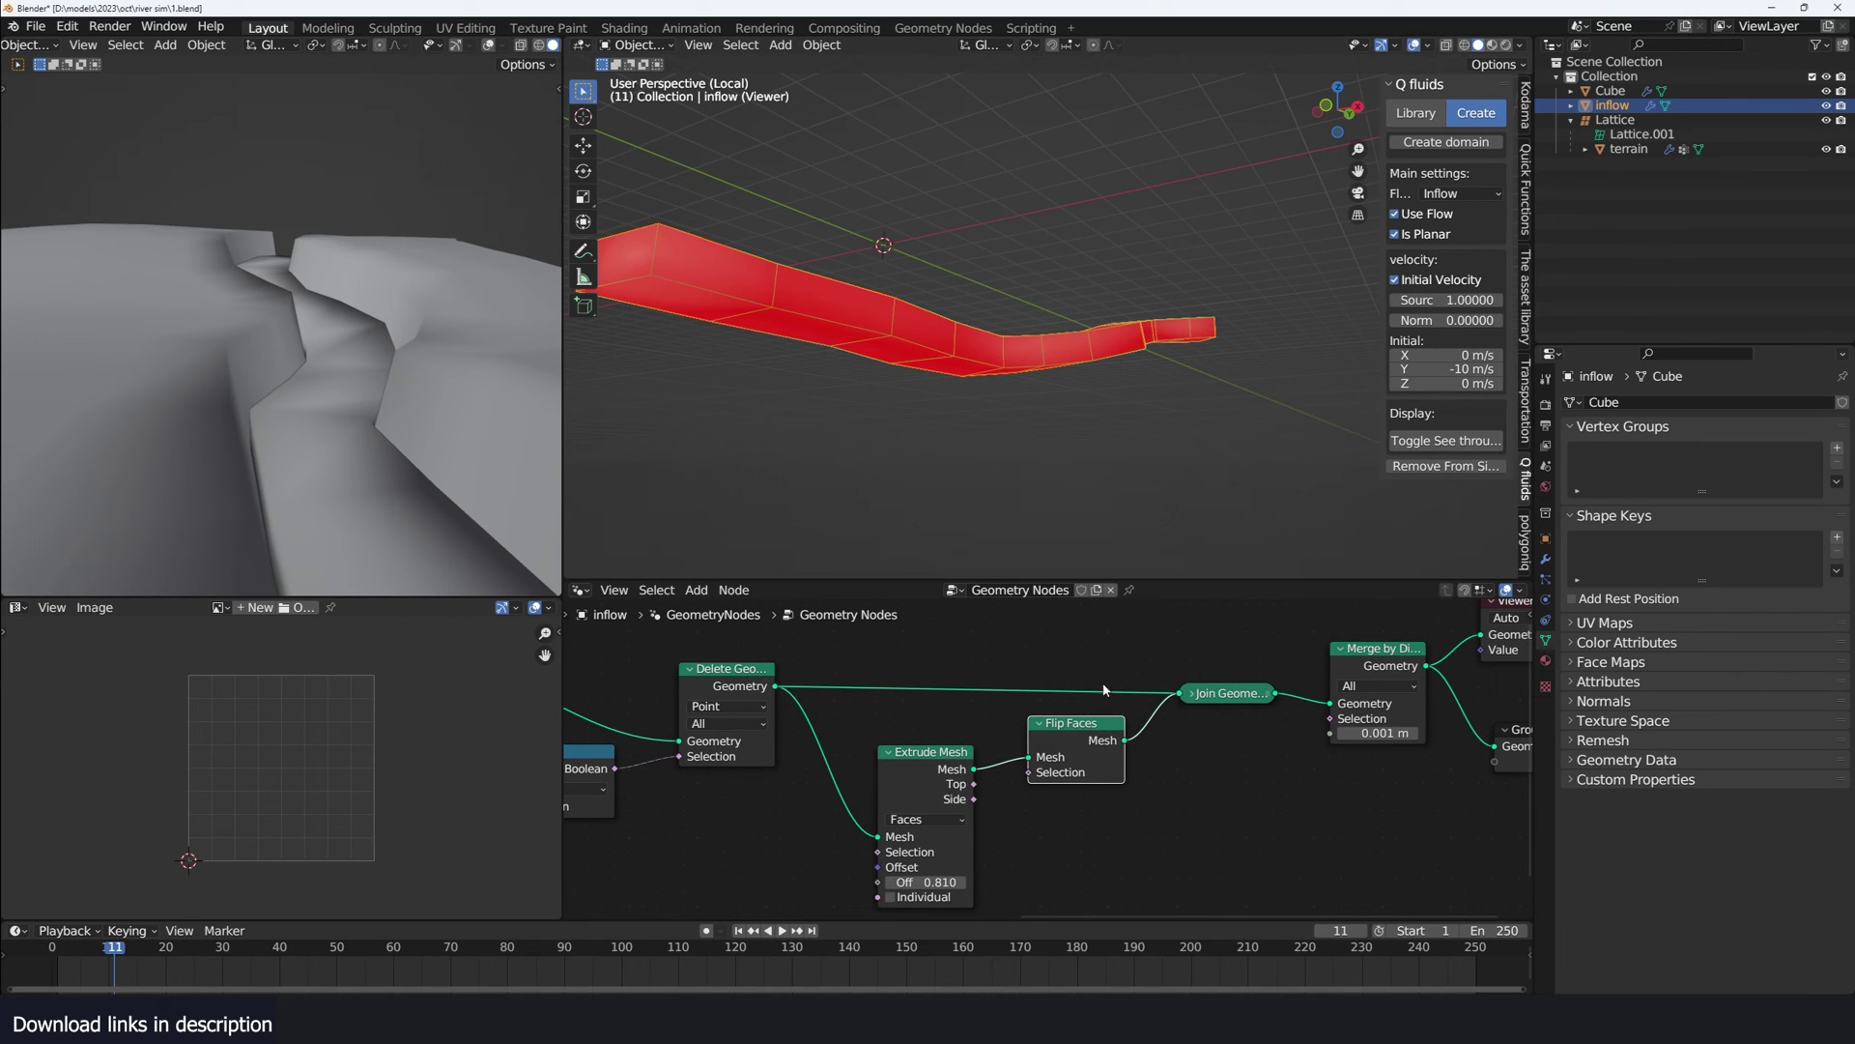
left_click_drag(1084, 742, 1071, 694, "alt")
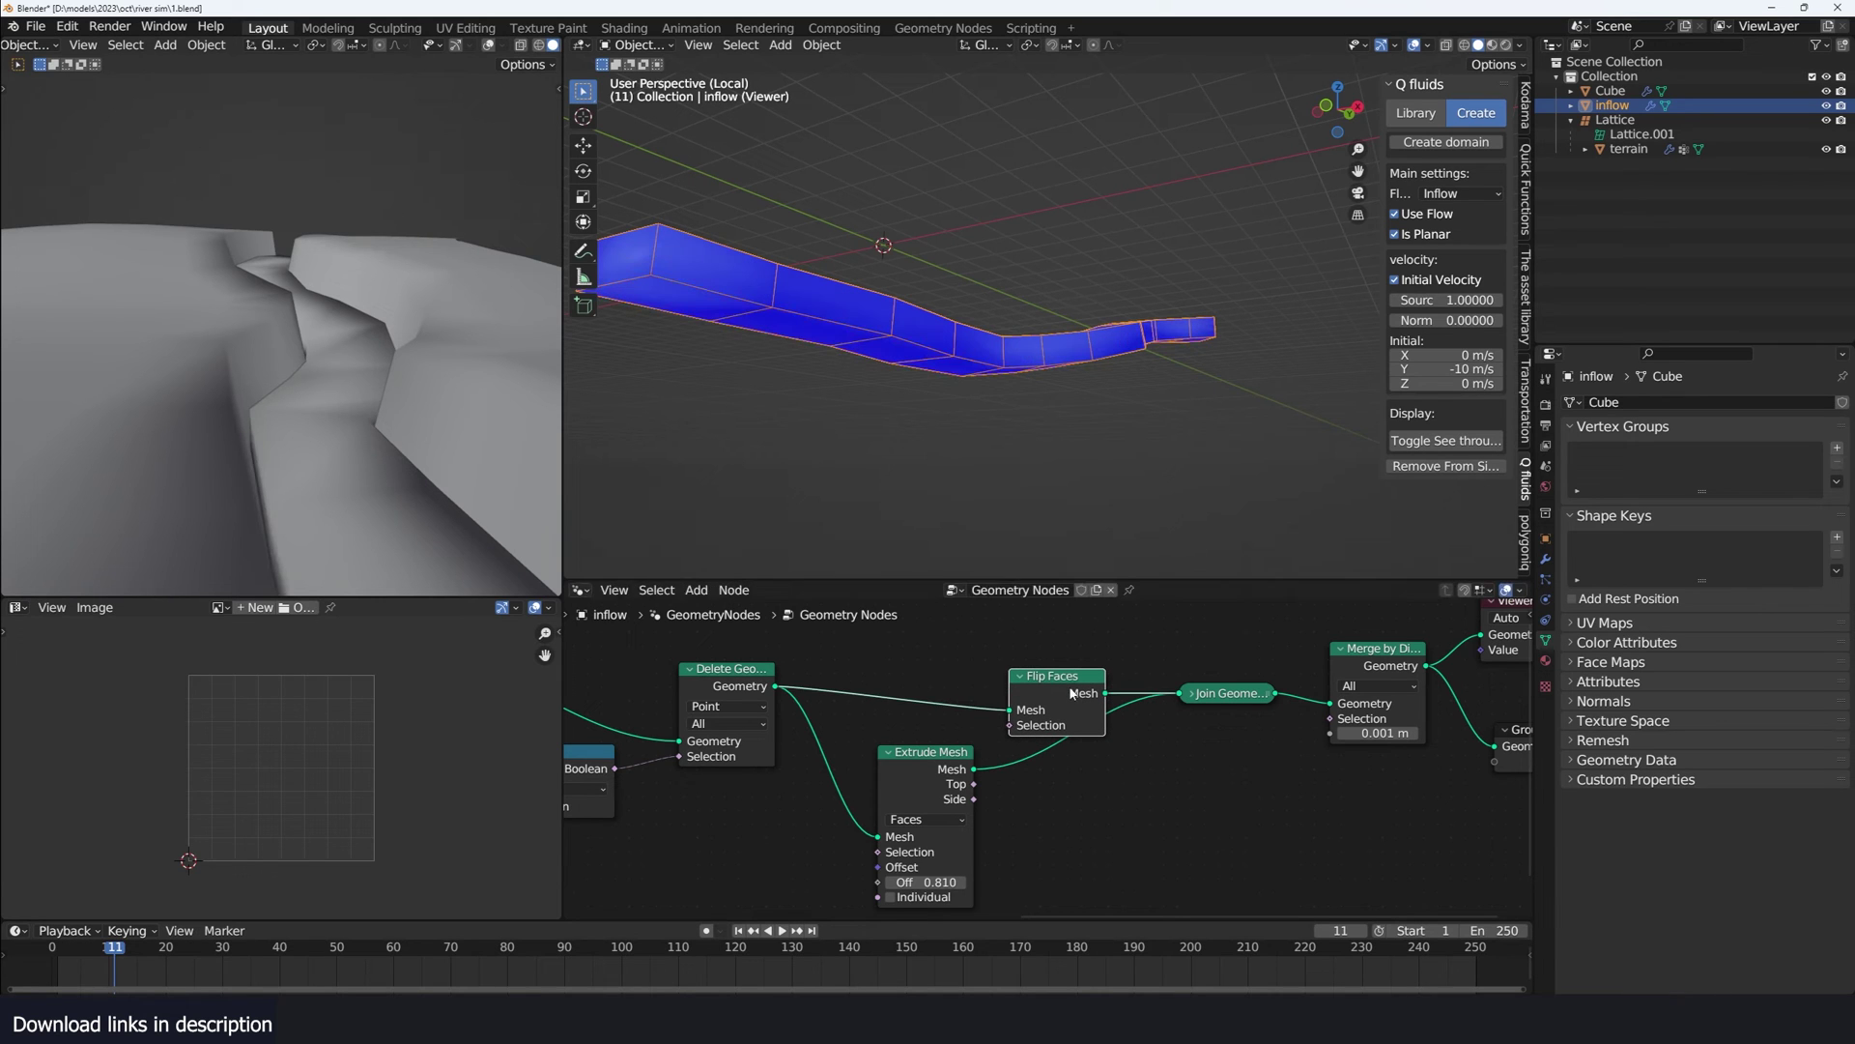
middle_click_drag(819, 322, 899, 324)
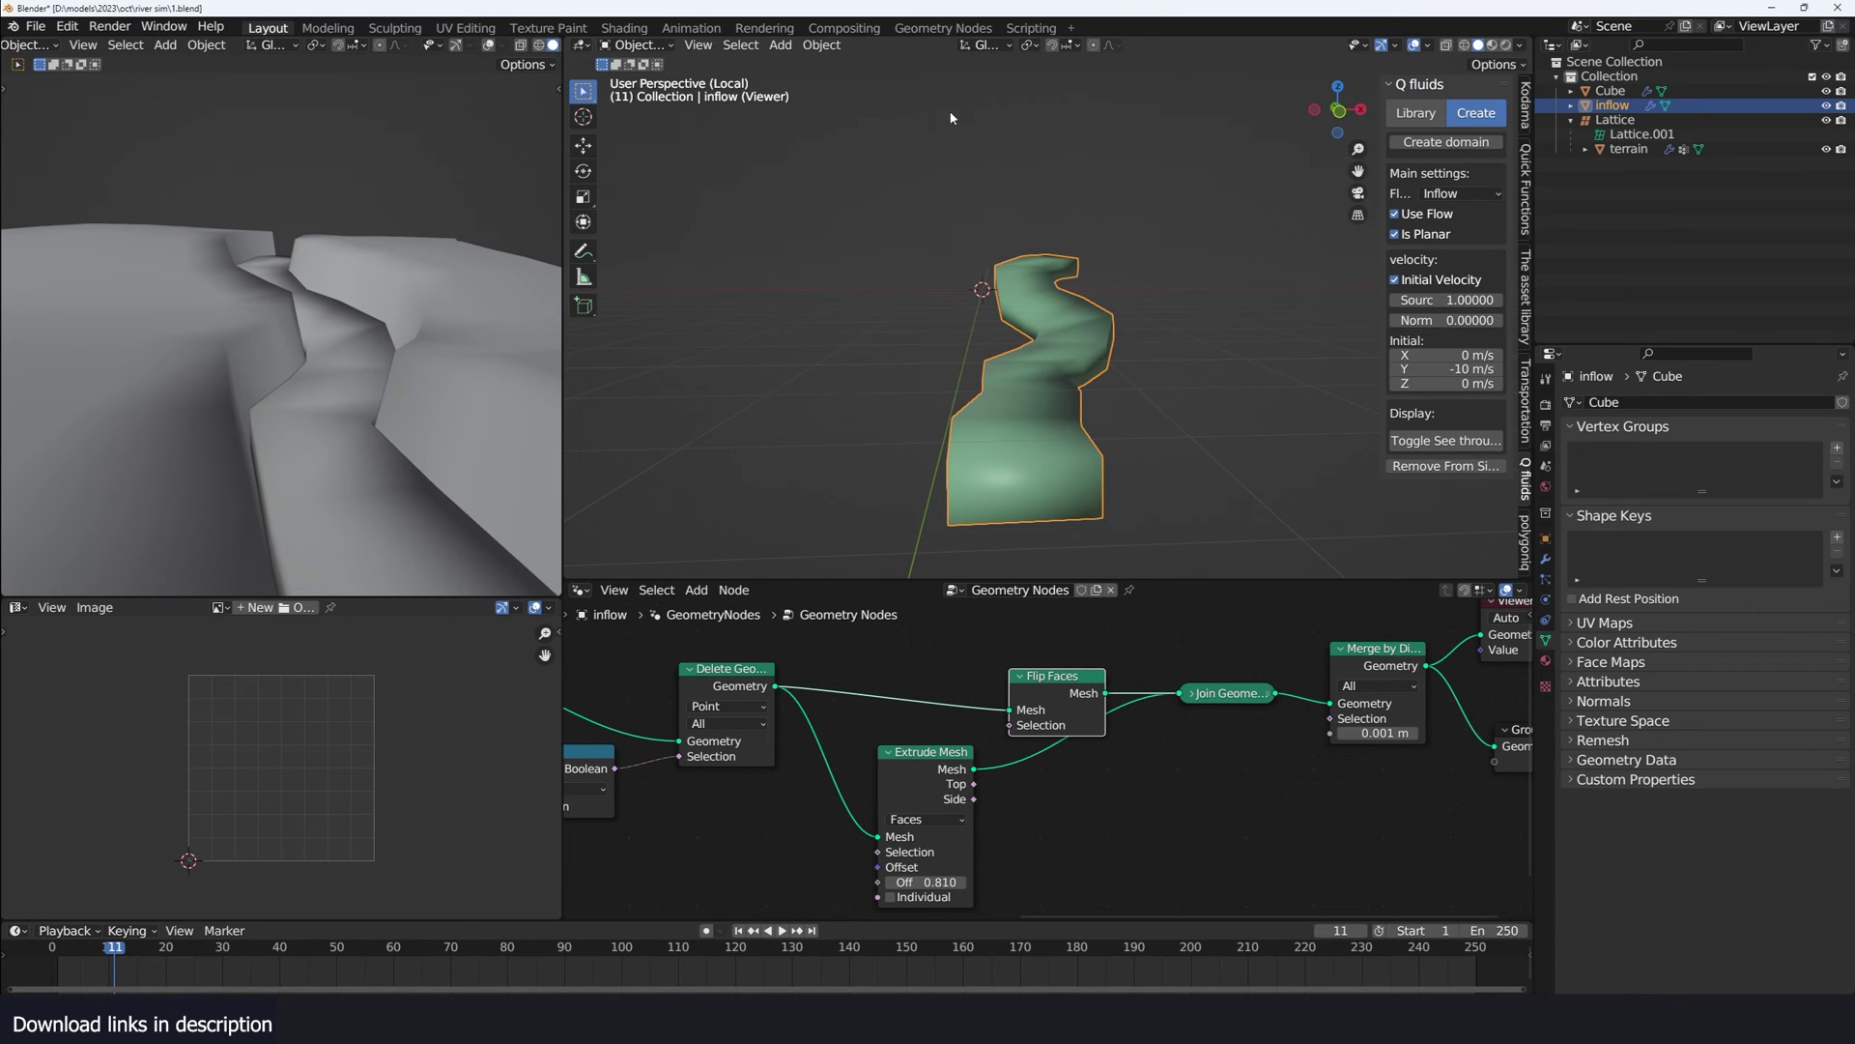
- Exit the inflow's isolated view and increase the Extrude Mesh offset scale to make the inflow volume taller
key("KP_Divide")
middle_click_drag(947, 840, 1085, 767)
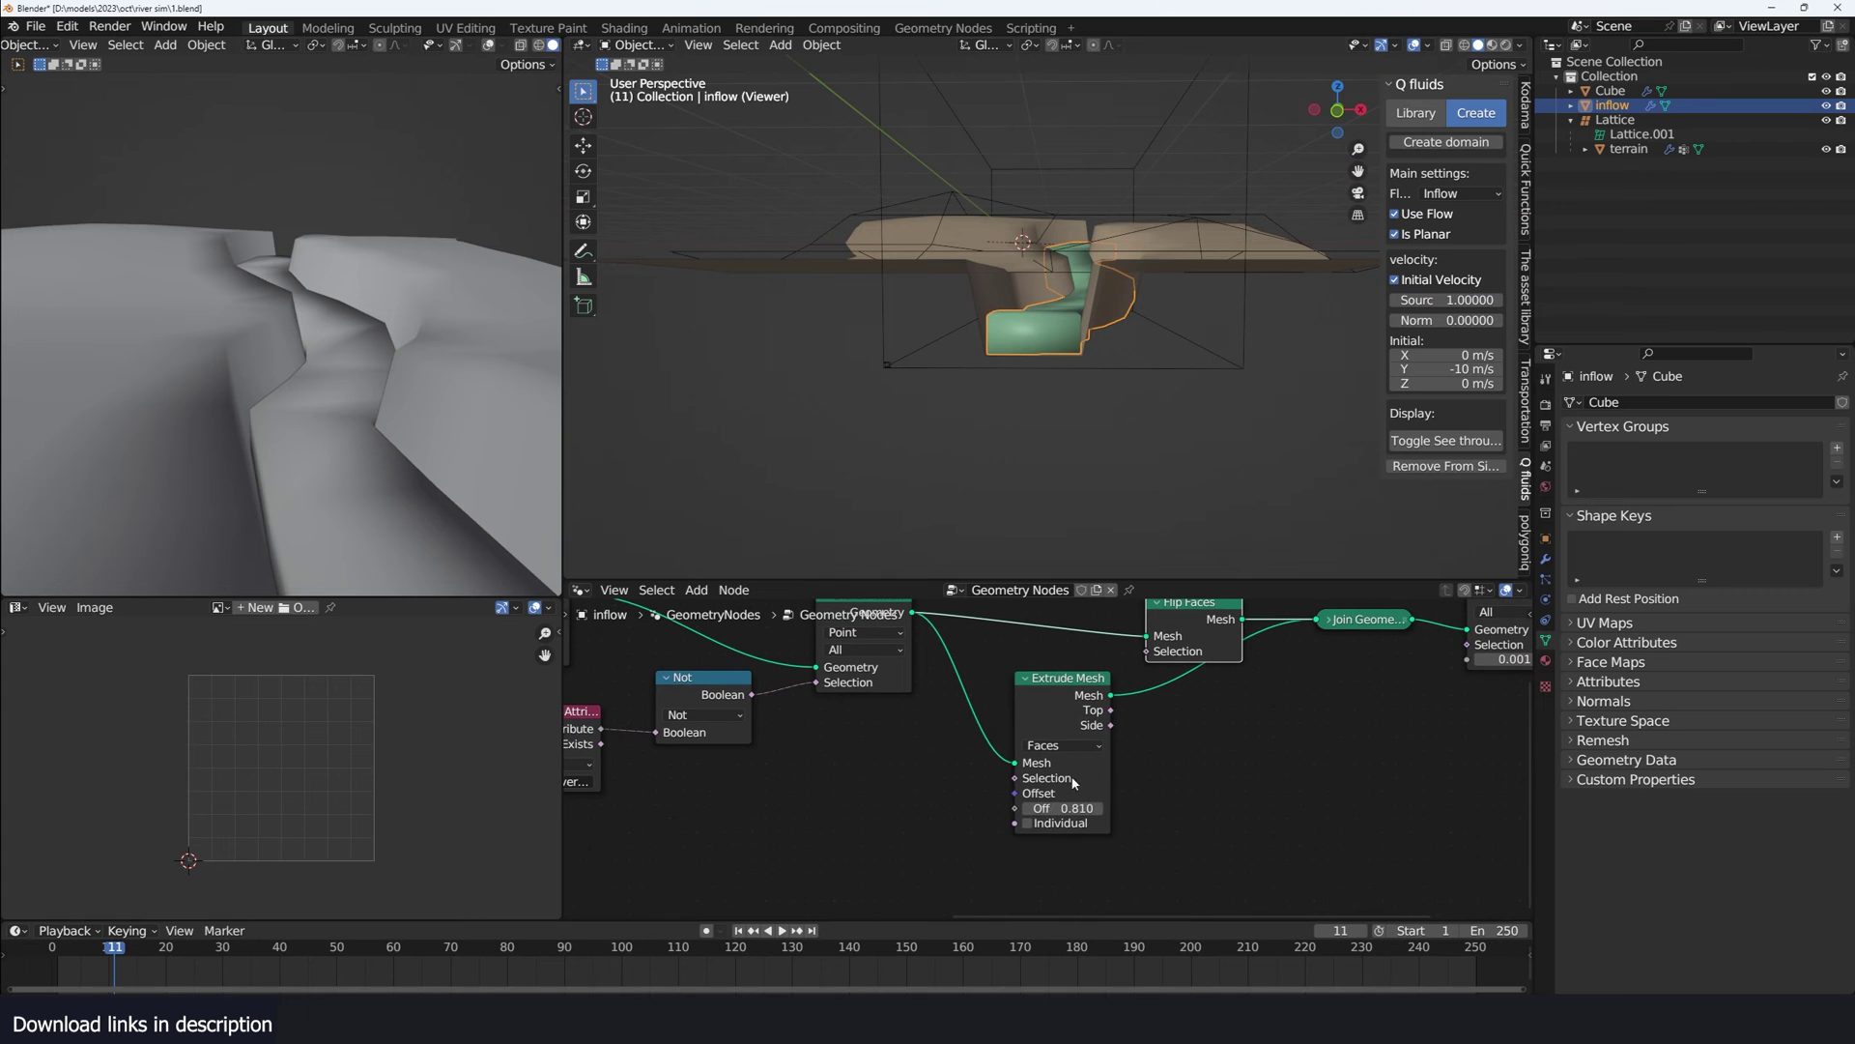
left_click_drag(1061, 809, 1155, 808)
- Move the Group Input node near Extrude Mesh and expose the extrusion's Offset Scale through it
scroll(860, 742, "down", 3)
middle_click_drag(860, 742, 1017, 740)
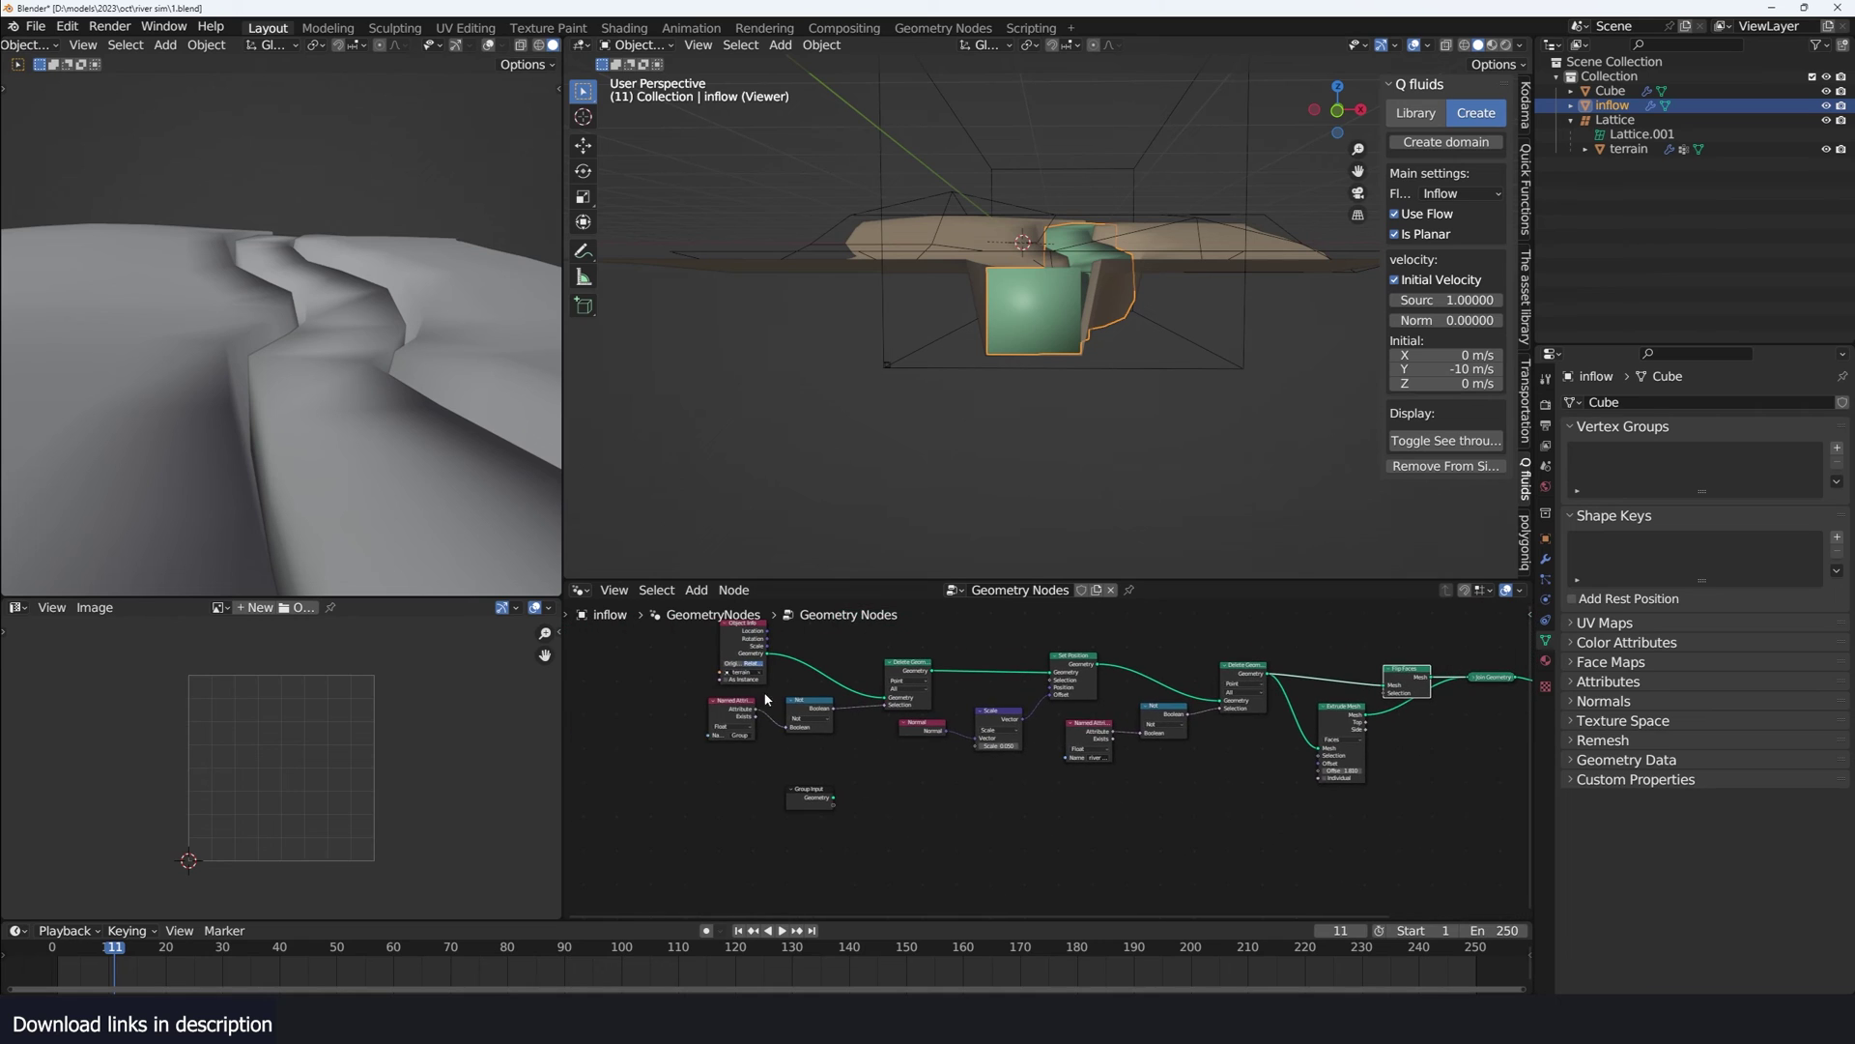
left_click(717, 719)
scroll(870, 762, "up", 3)
left_click_drag(765, 814, 978, 790)
scroll(1201, 776, "up", 2)
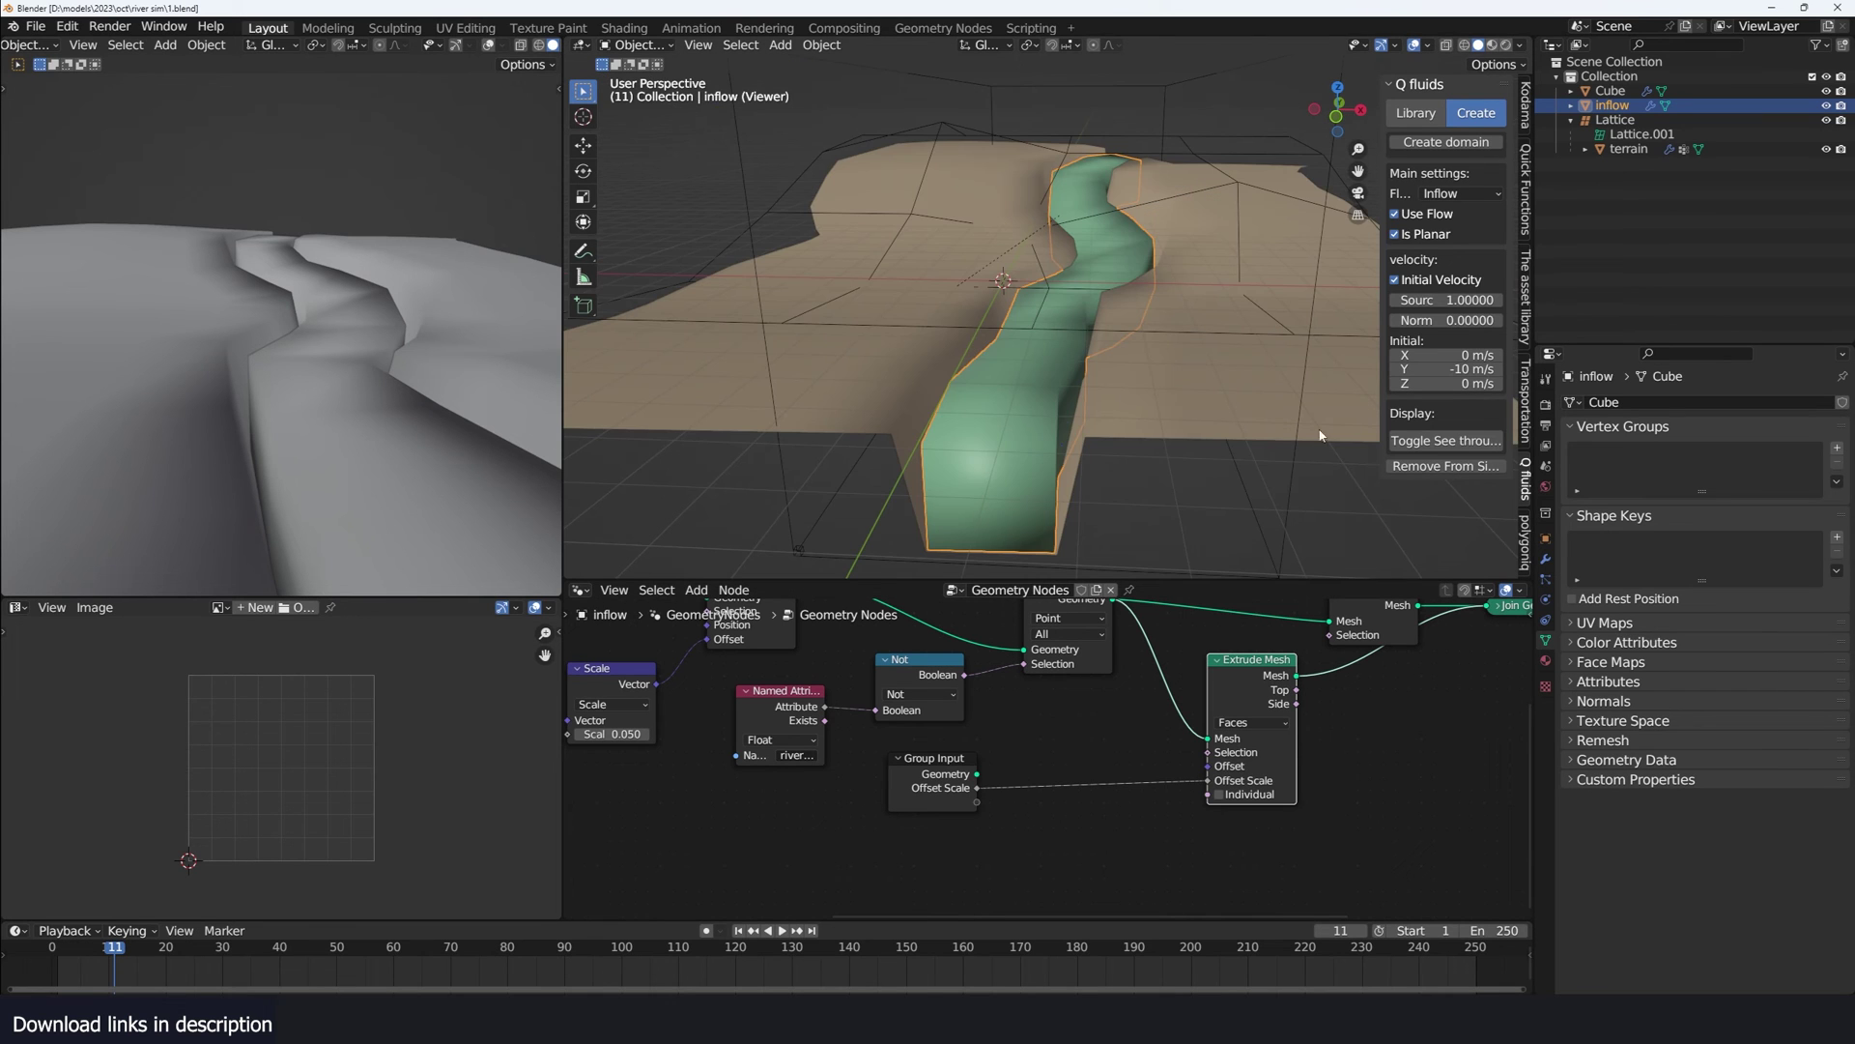
- Toggle the inflow to see-through display, then play the simulation and stop it after several frames
left_click(1446, 440)
middle_click_drag(1137, 359, 1131, 360)
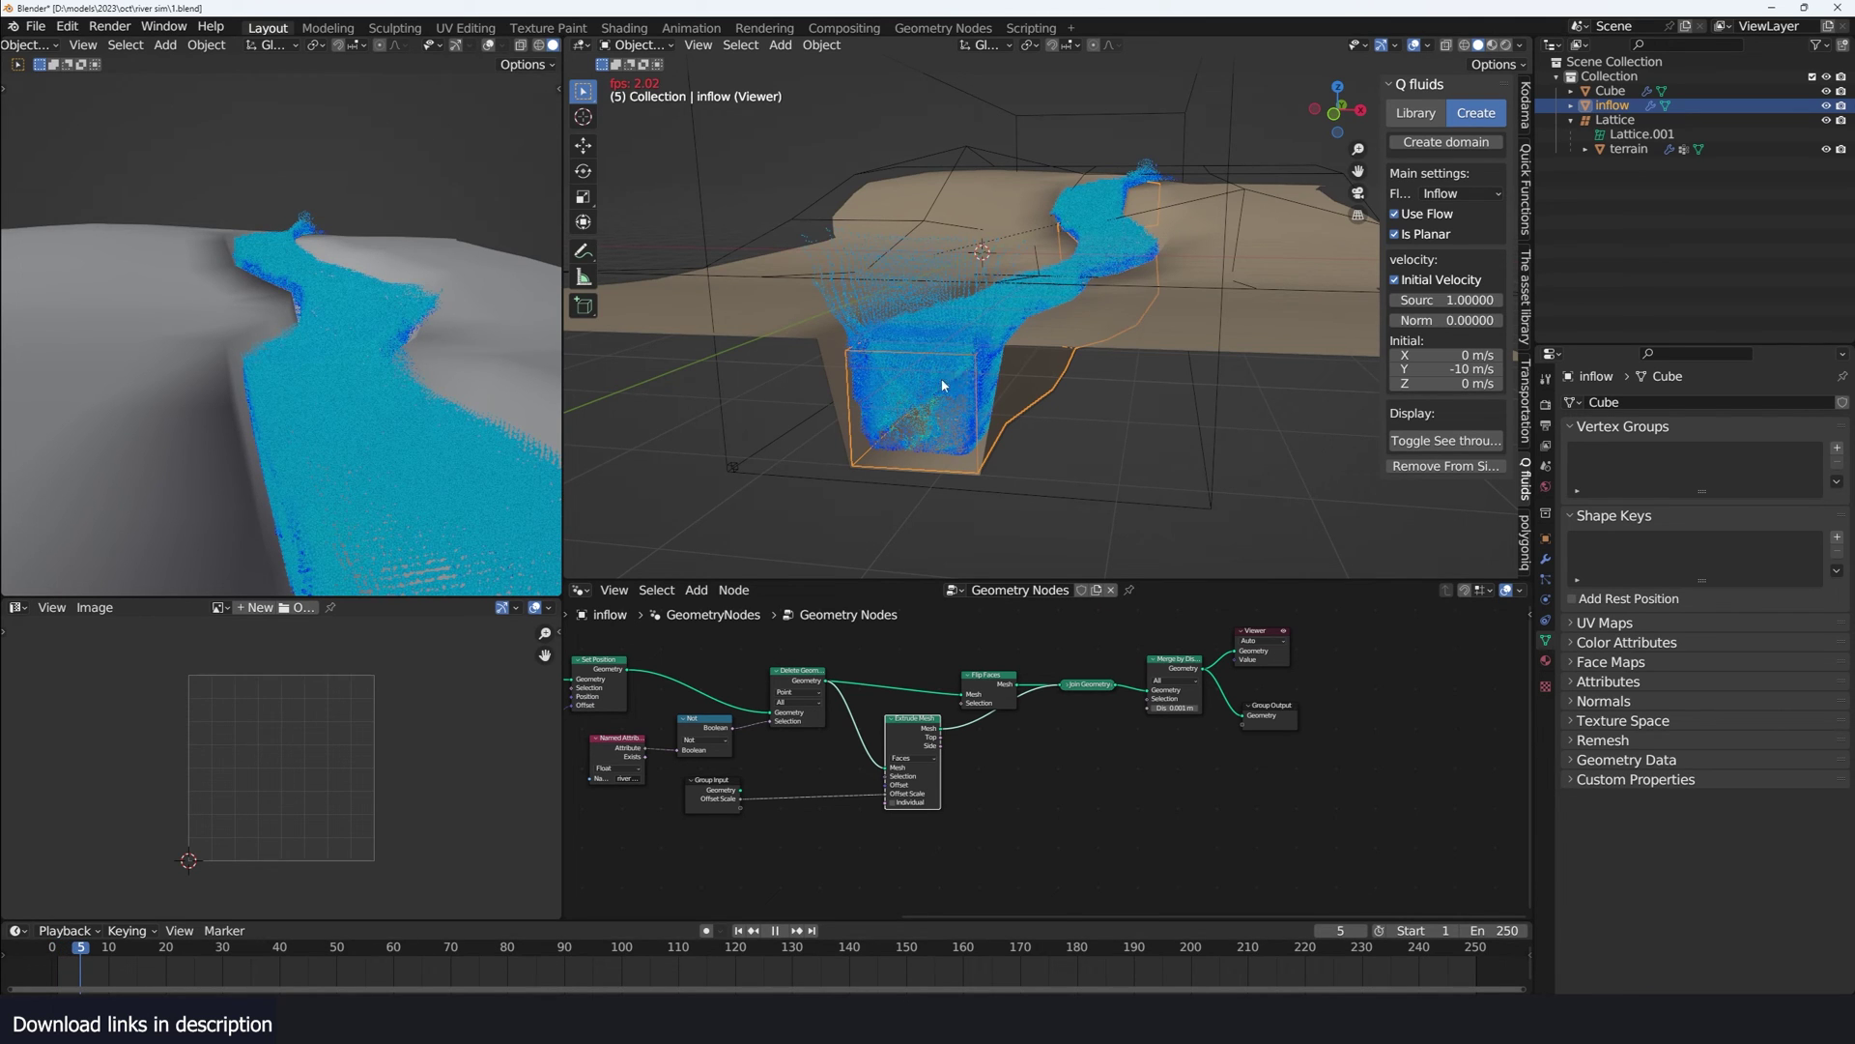
middle_click_drag(945, 375, 900, 429)
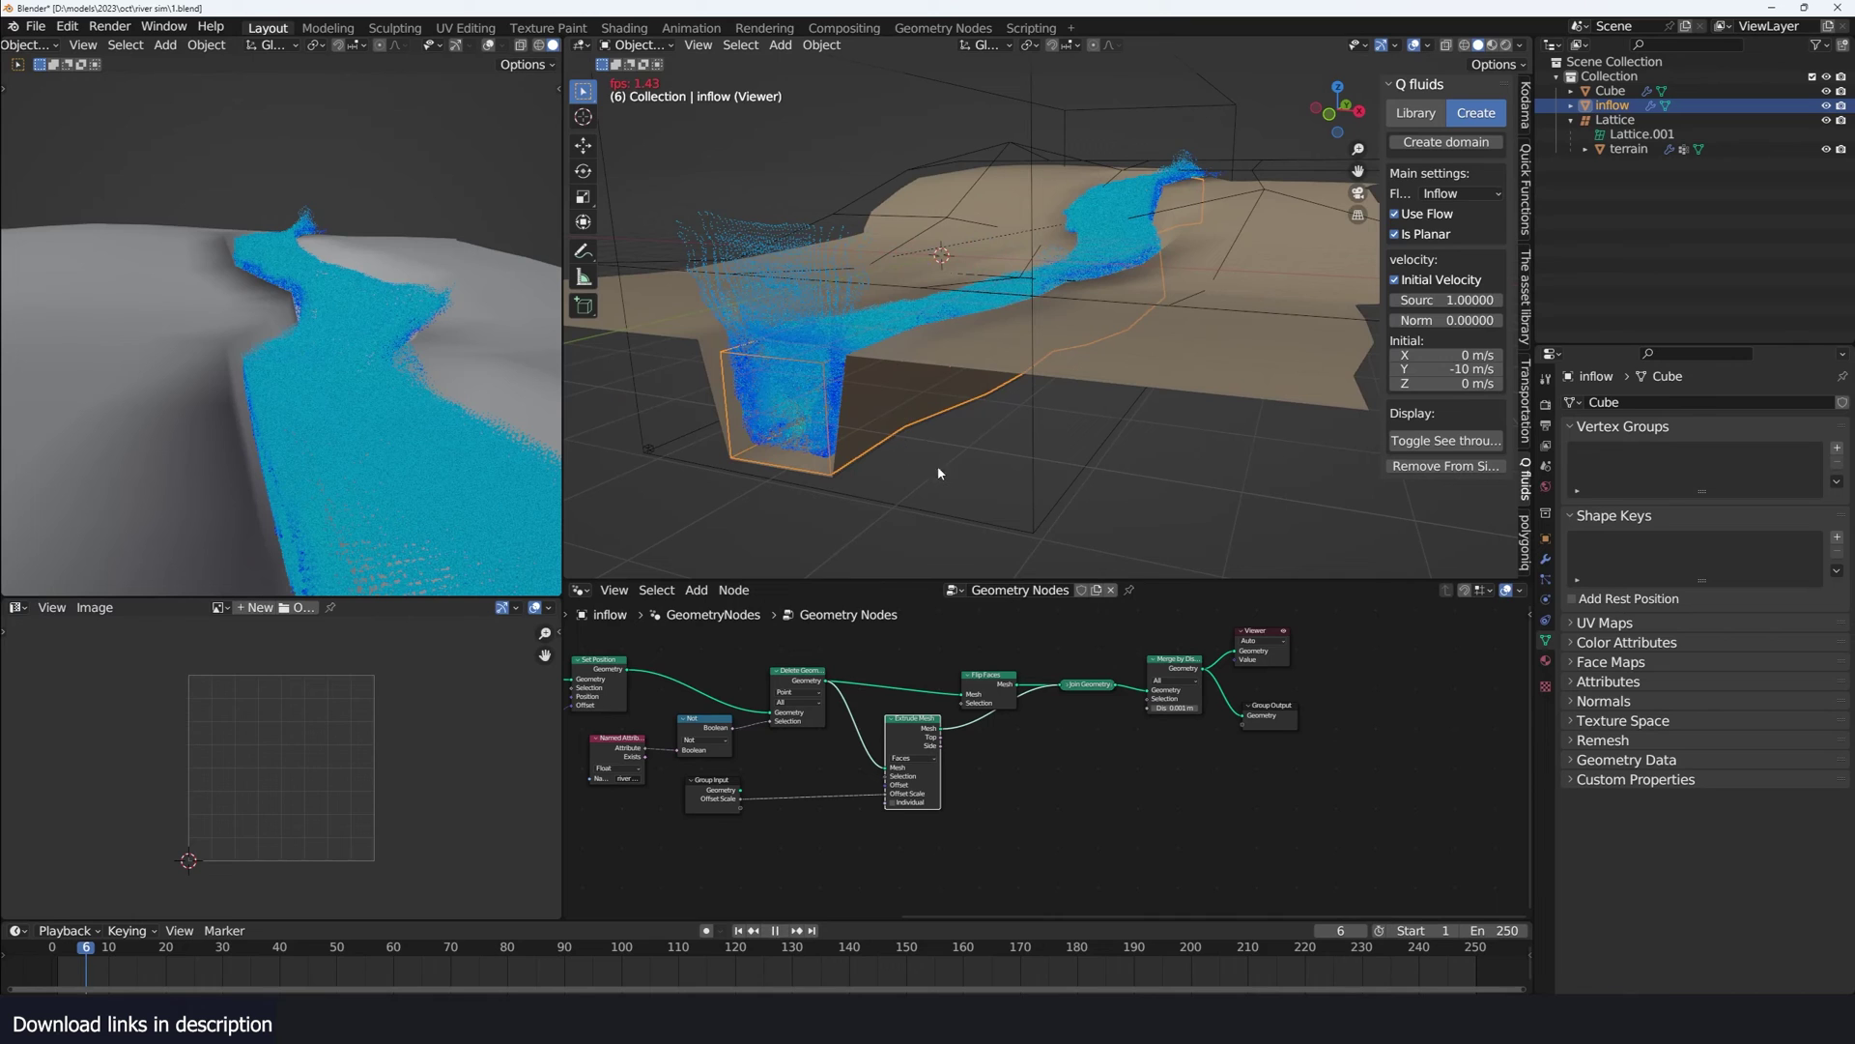
key("space")
- Turn off all six border collisions on the fluid domain cube and replay the simulation from the first frame
left_click(1011, 521)
middle_click_drag(1122, 319, 799, 278)
scroll(937, 312, "down", 3)
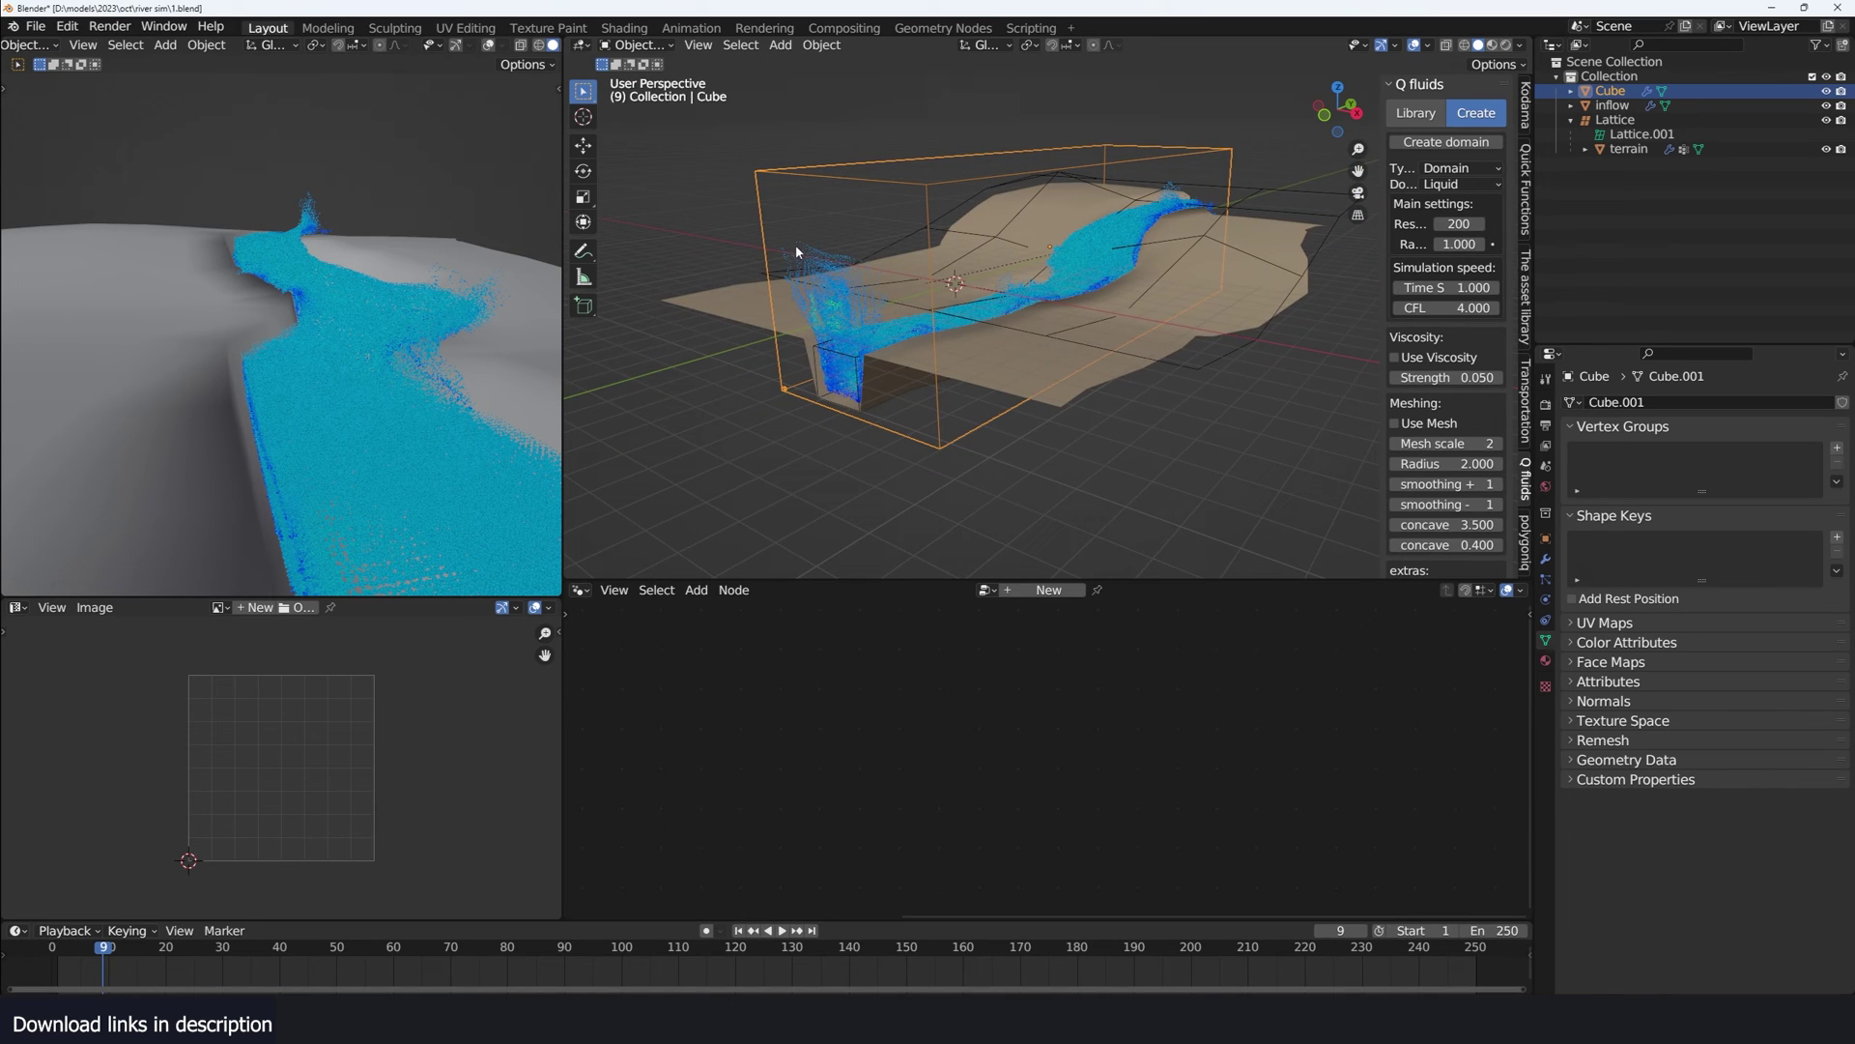
scroll(1446, 434, "down", 6)
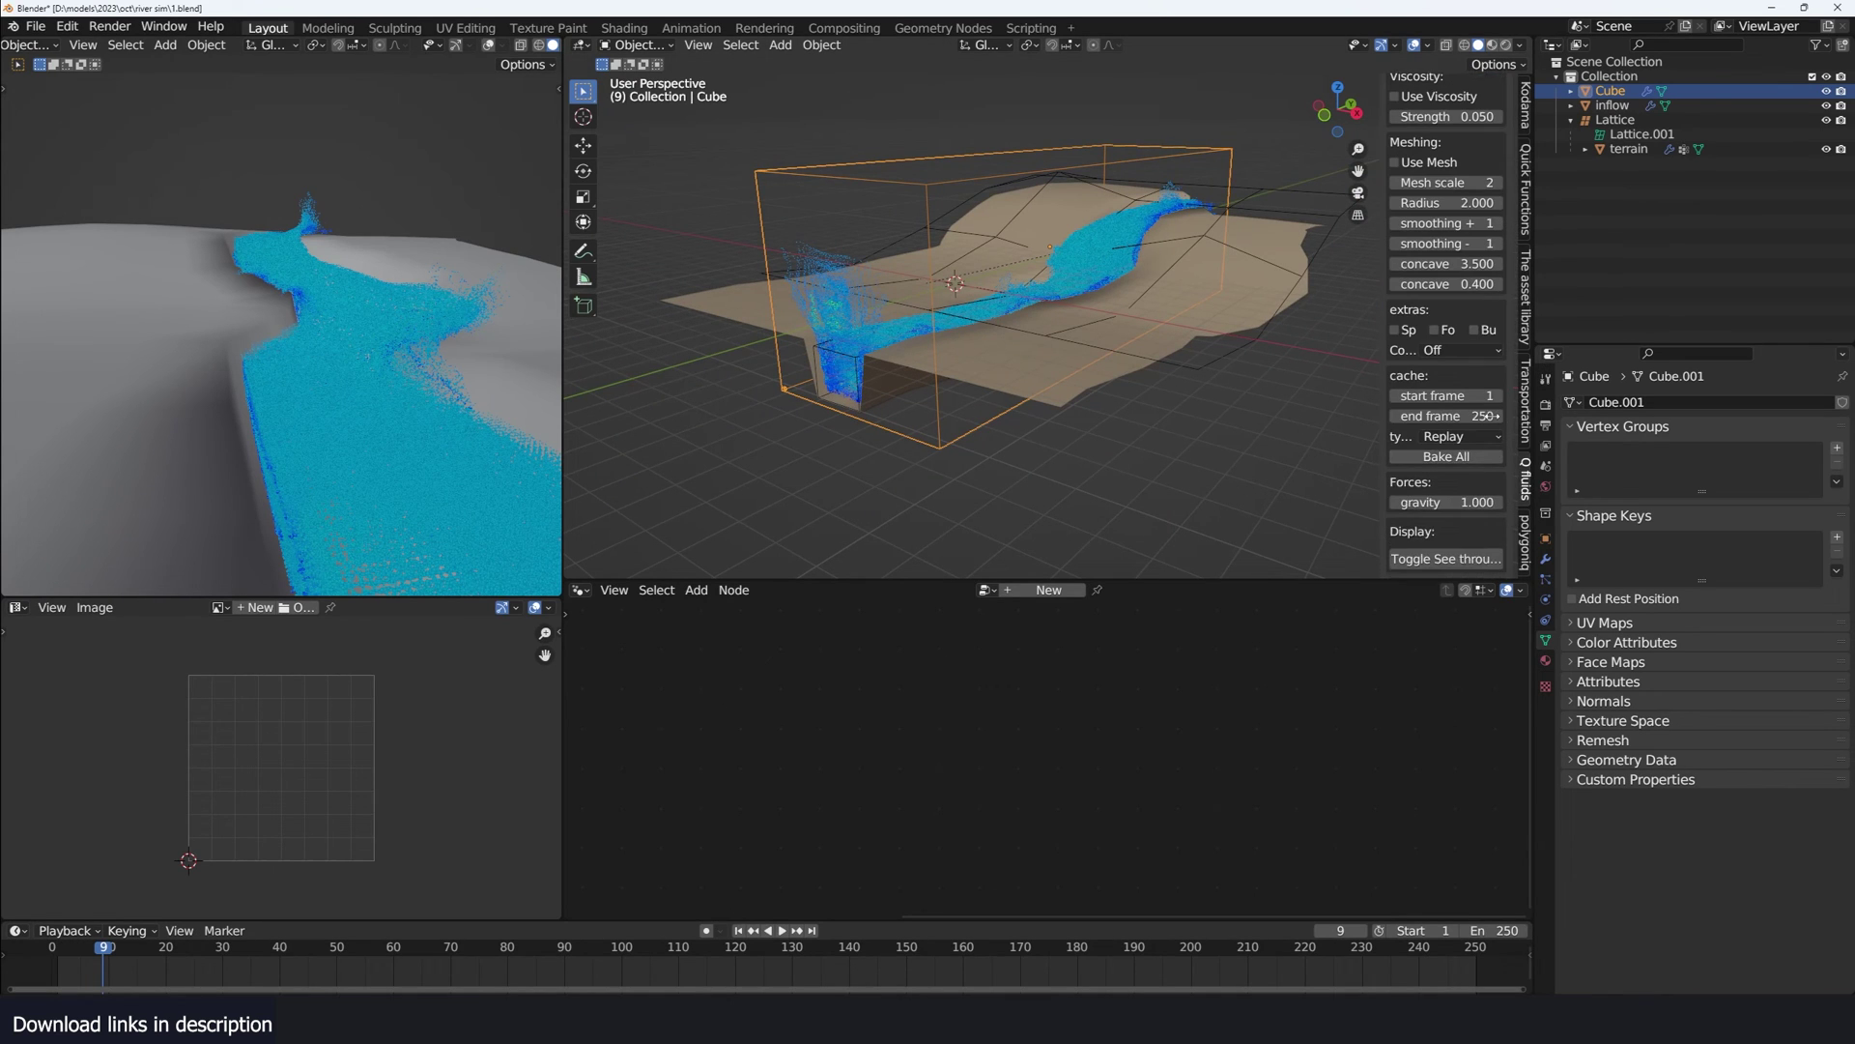
left_click(1545, 599)
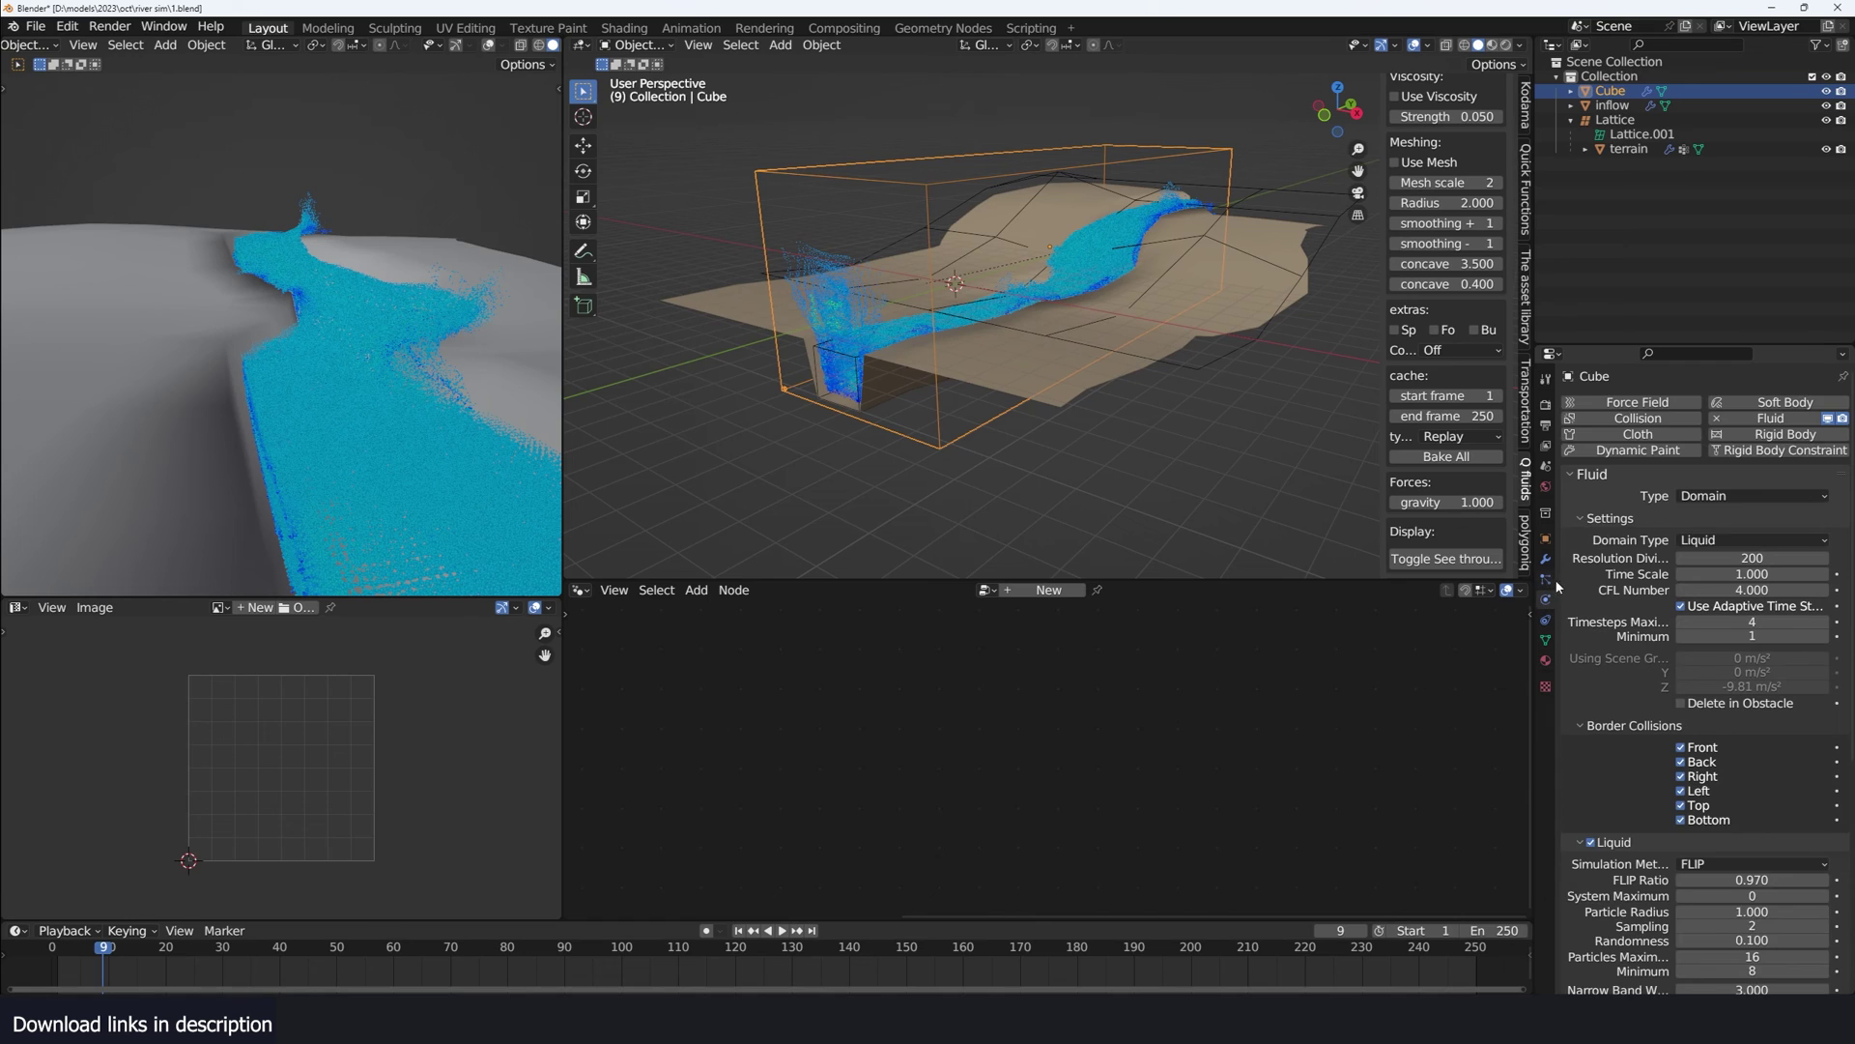
left_click_drag(1690, 608, 1692, 647)
scroll(1445, 484, "down", 2)
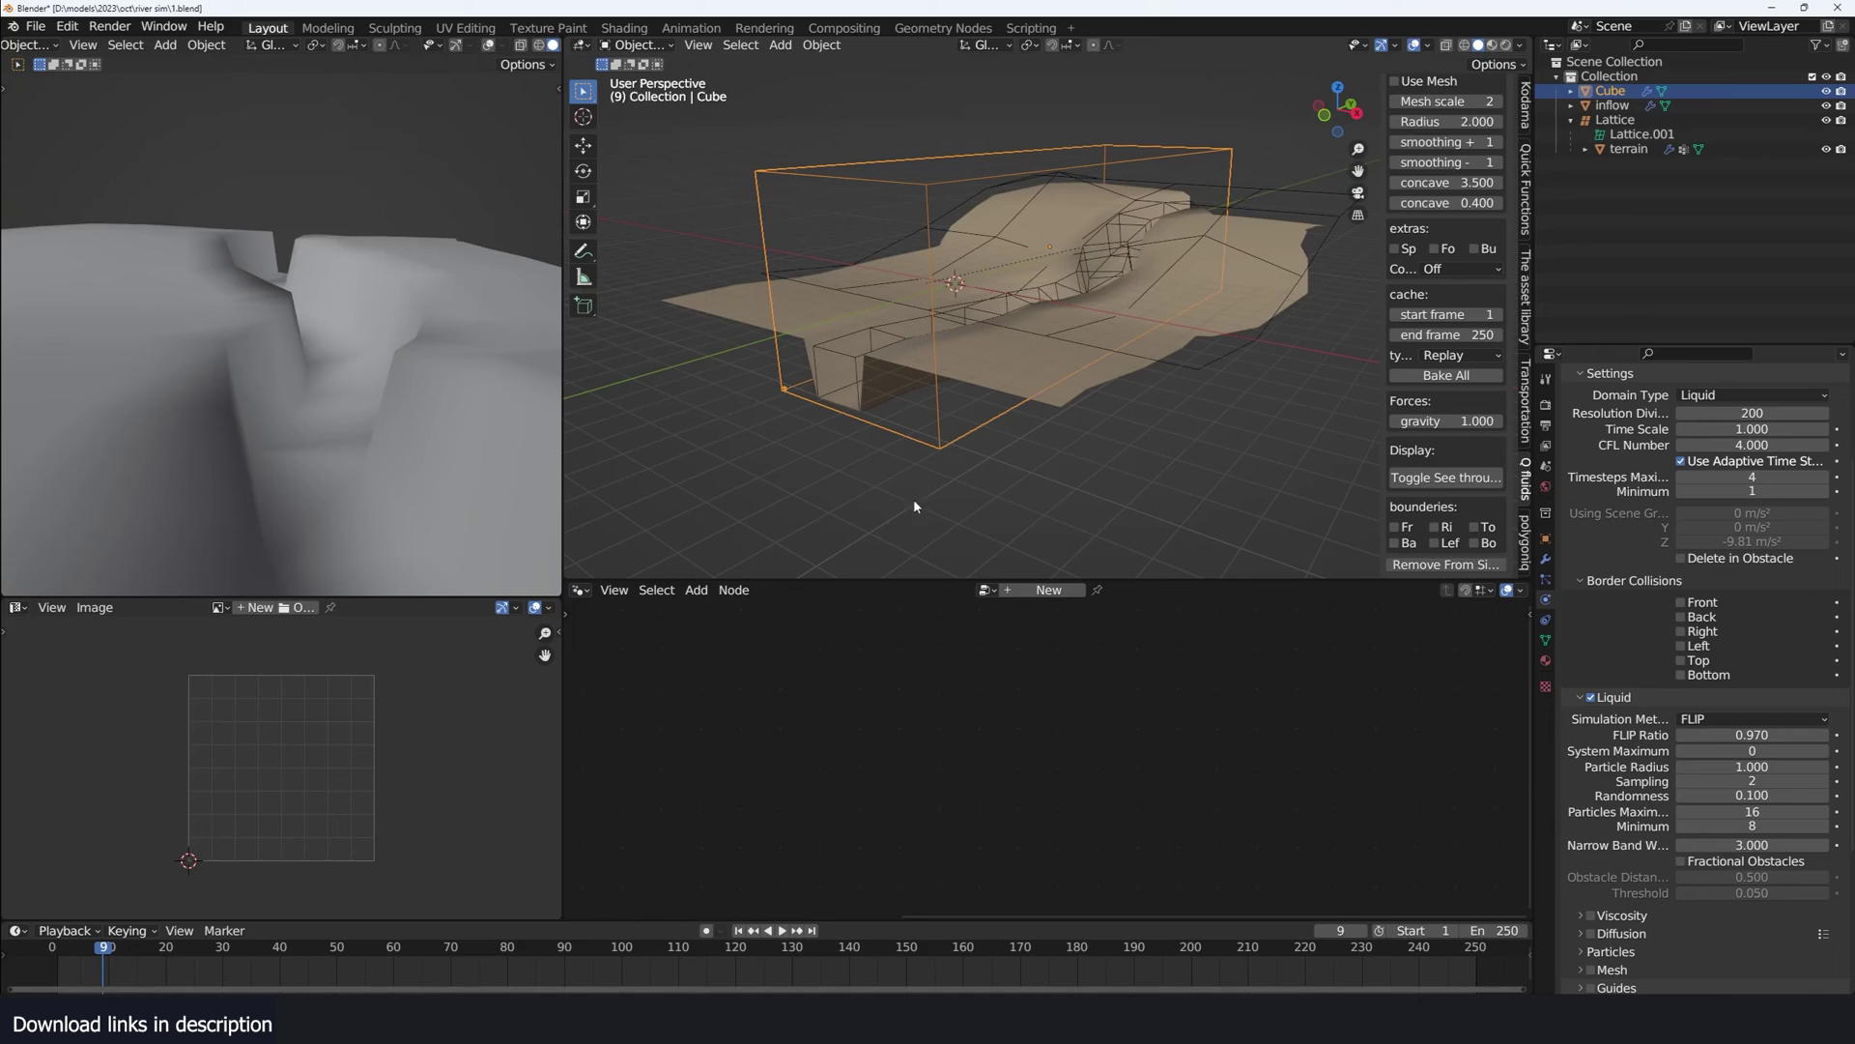
key("shift+Left")
key("space")
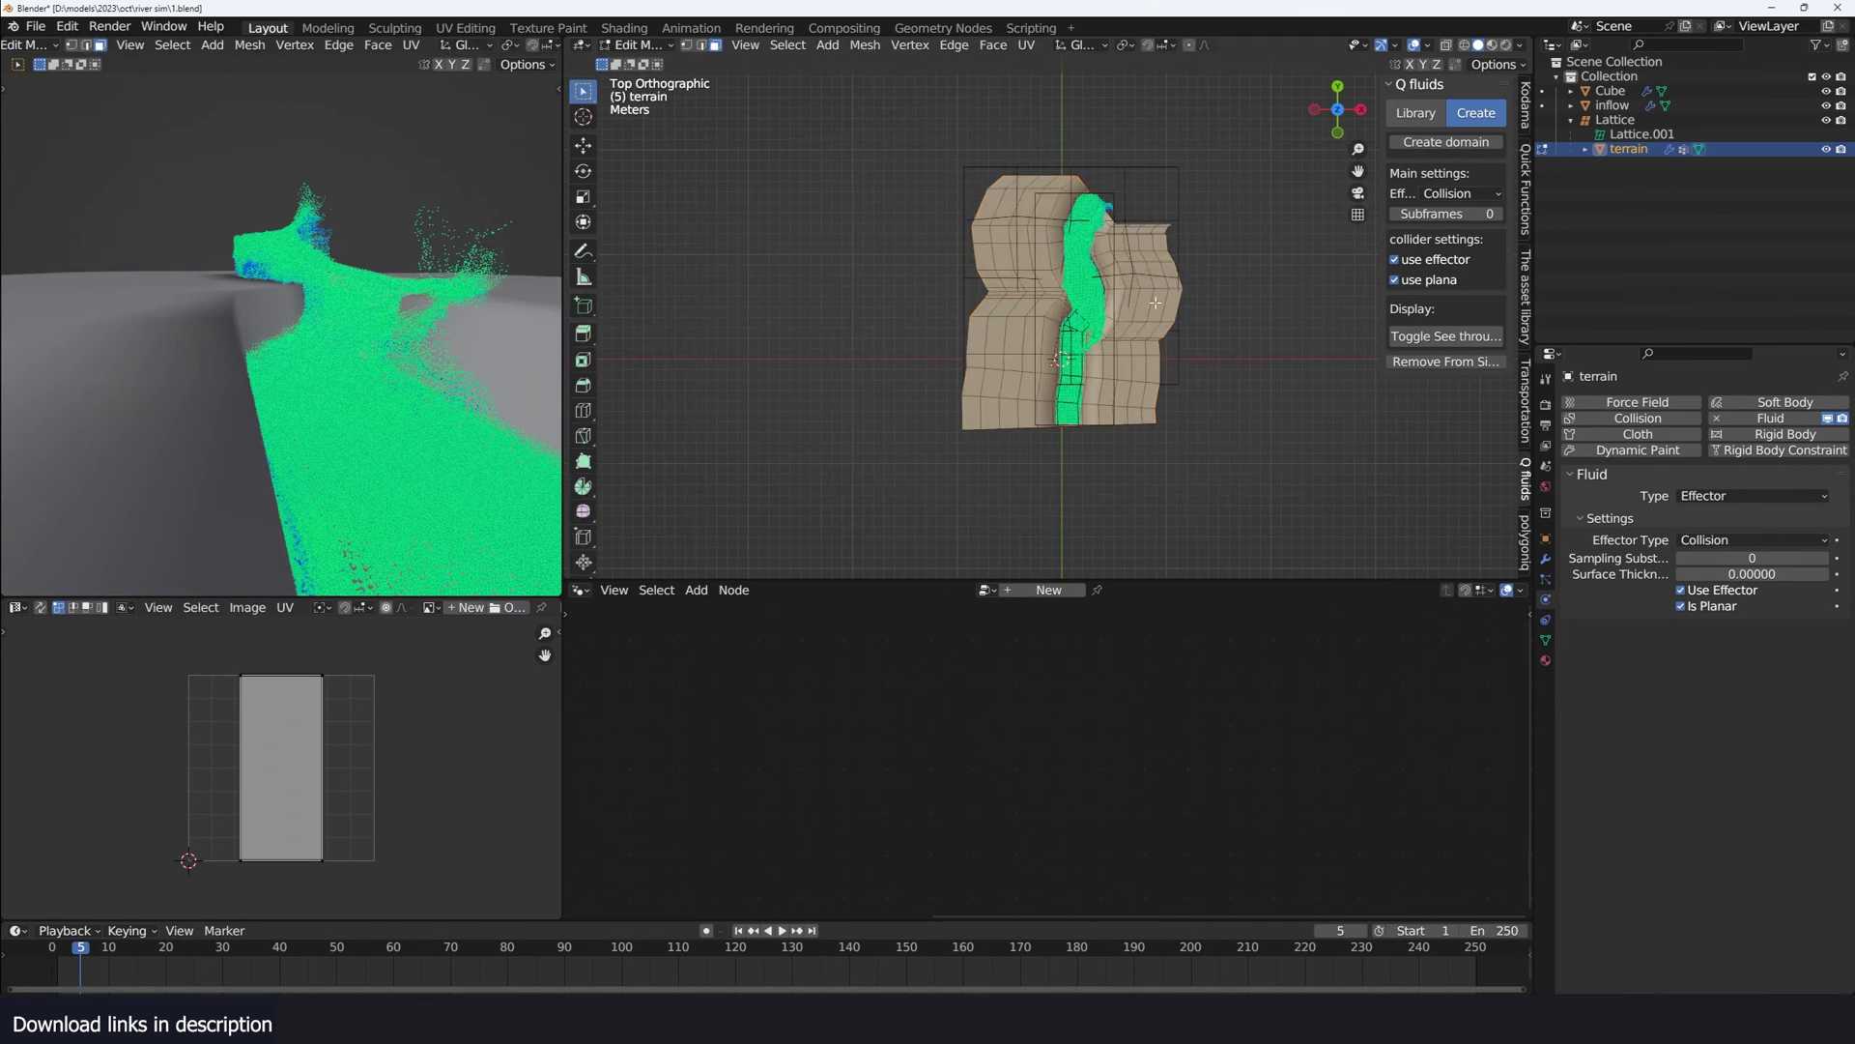
- In top view, circle-select the terrain vertices on the right bank and move them outward along X to widen the river
scroll(1156, 302, "up", 3)
key("1")
key("alt+z")
key("c")
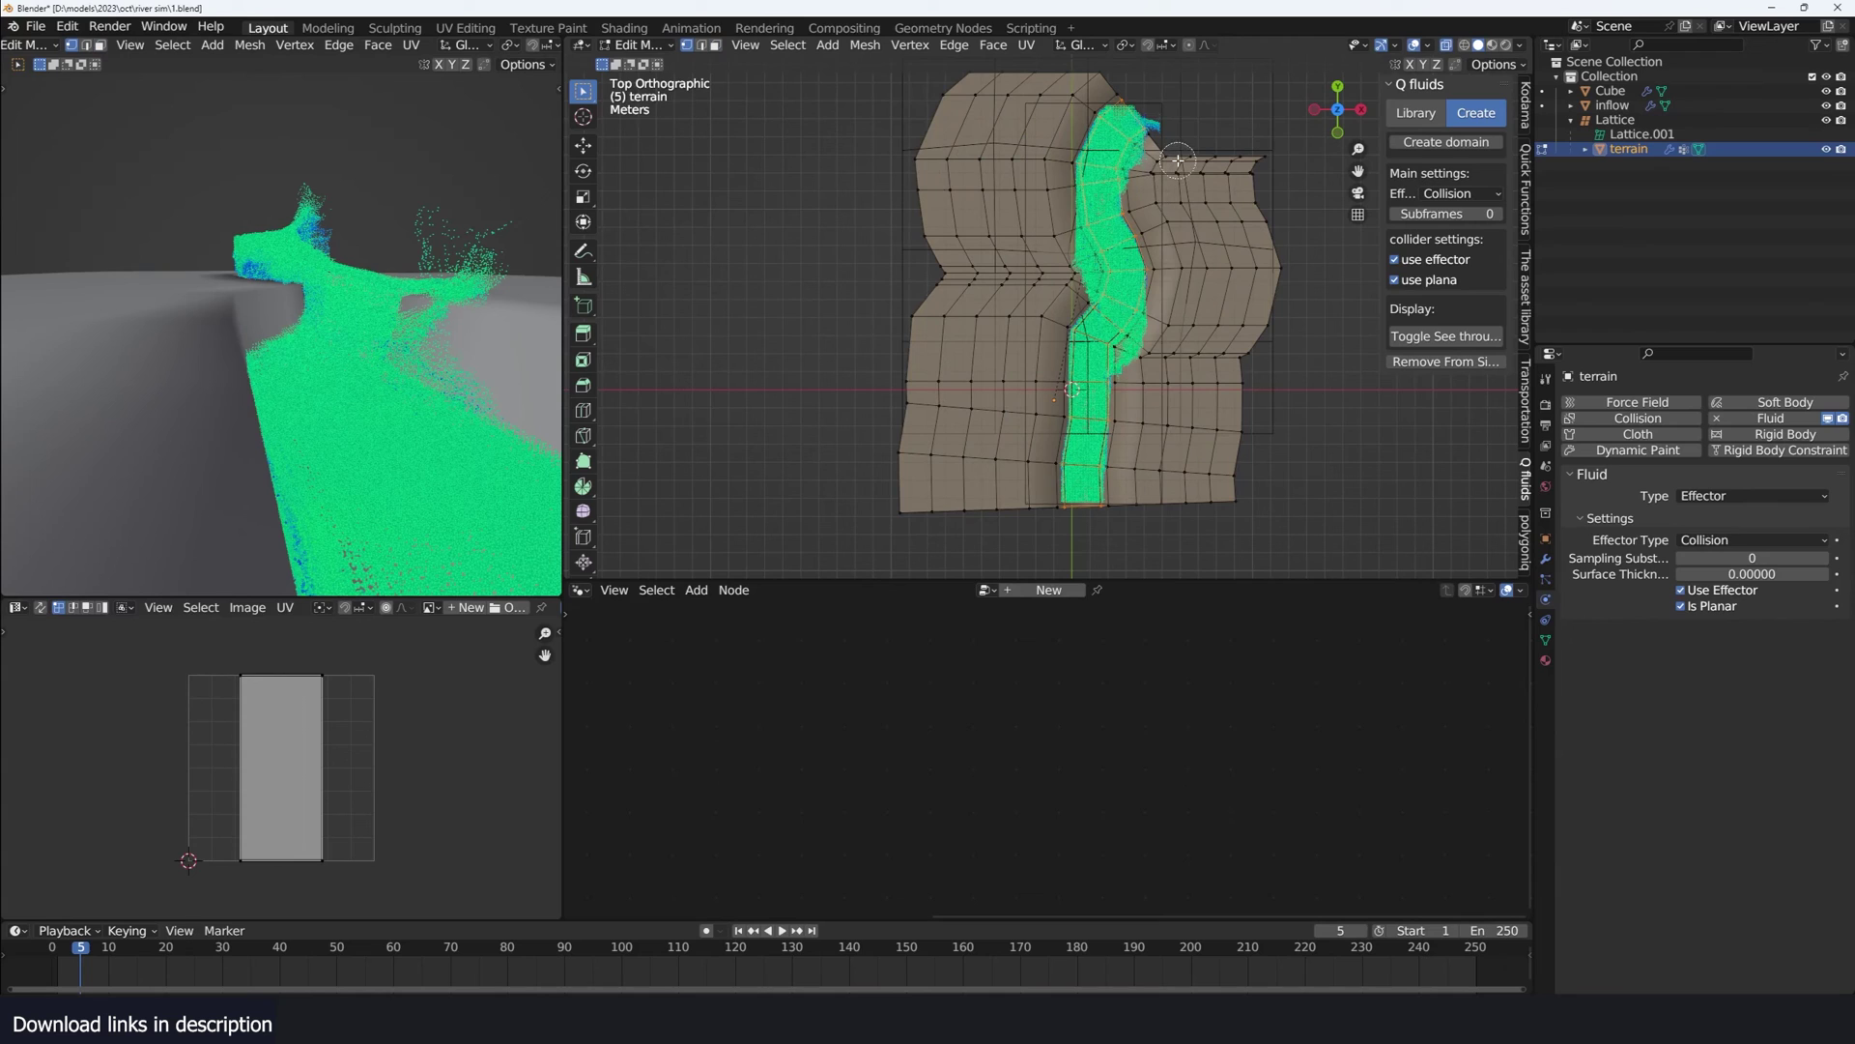
mouse_move(1194, 150)
left_mouse_down()
mouse_move(1144, 268)
mouse_move(1140, 357)
mouse_move(1118, 416)
mouse_move(1097, 408)
left_mouse_up()
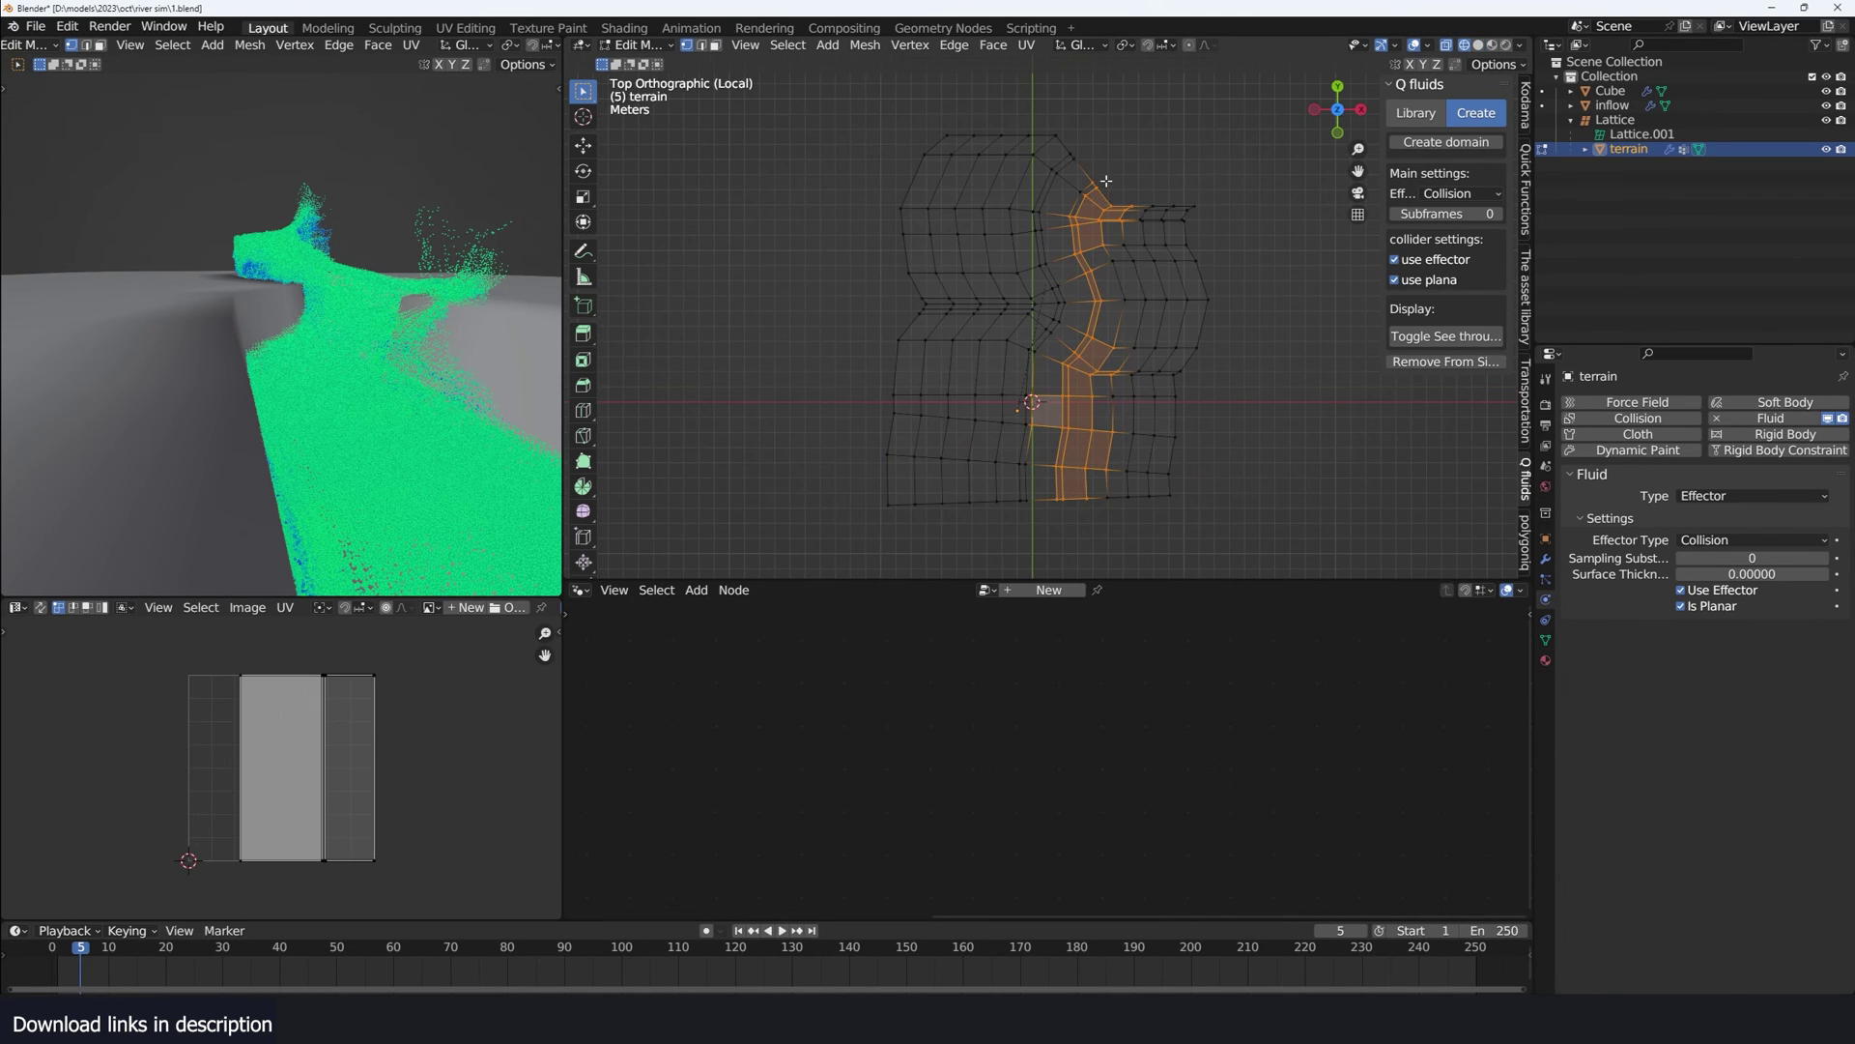
key("alt+a")
key("c")
mouse_move(1127, 184)
left_mouse_down()
mouse_move(1133, 239)
mouse_move(1189, 300)
mouse_move(1126, 357)
mouse_move(1107, 425)
mouse_move(1156, 465)
mouse_move(1169, 406)
left_mouse_up()
key("Escape")
key("g")
key("x")
left_click(1208, 396)
- Circle-select the terrain's entire left-bank vertices and move them as one block
key("alt+a")
key("c")
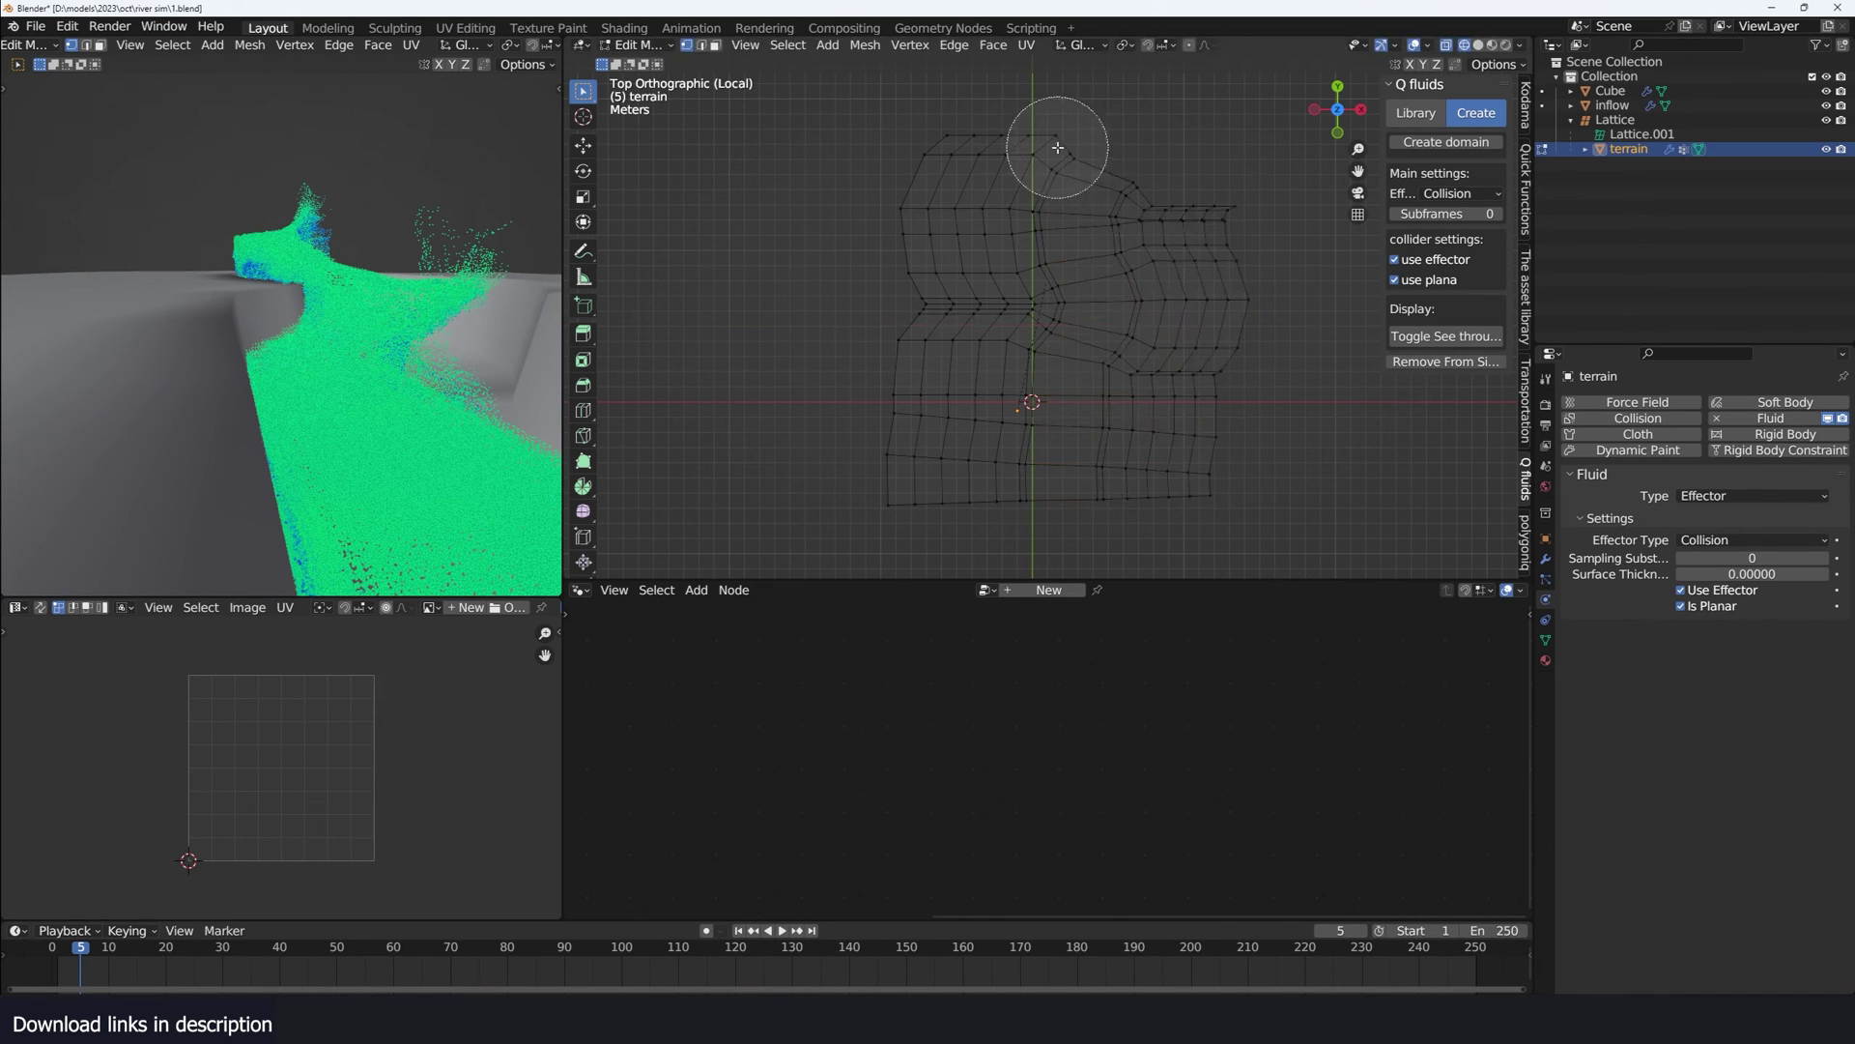
mouse_move(1039, 140)
left_mouse_down()
mouse_move(1029, 230)
mouse_move(937, 183)
mouse_move(910, 508)
left_mouse_up()
key("Escape")
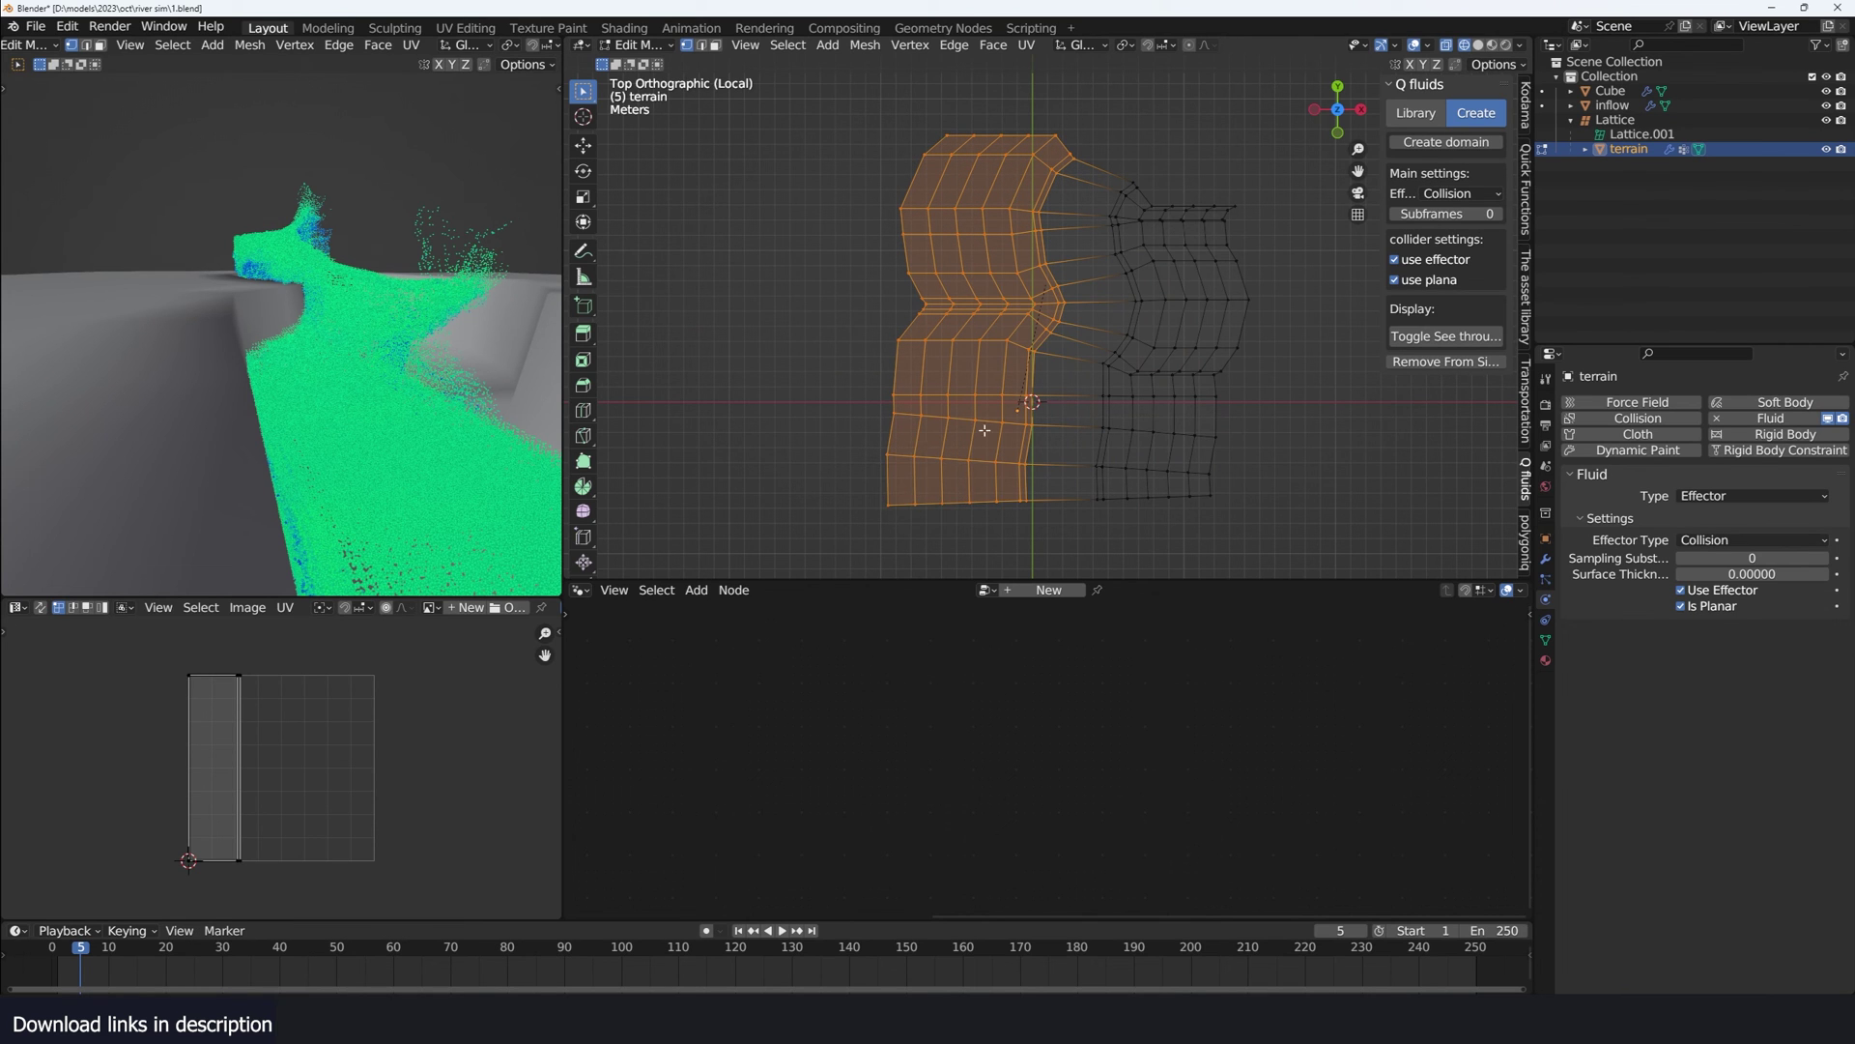
key("g")
left_click(1091, 378)
- Leave Edit Mode and display the reshaped terrain in solid shading
key("Tab")
middle_click_drag(1128, 375, 1143, 263)
key("z")
left_click(1297, 265)
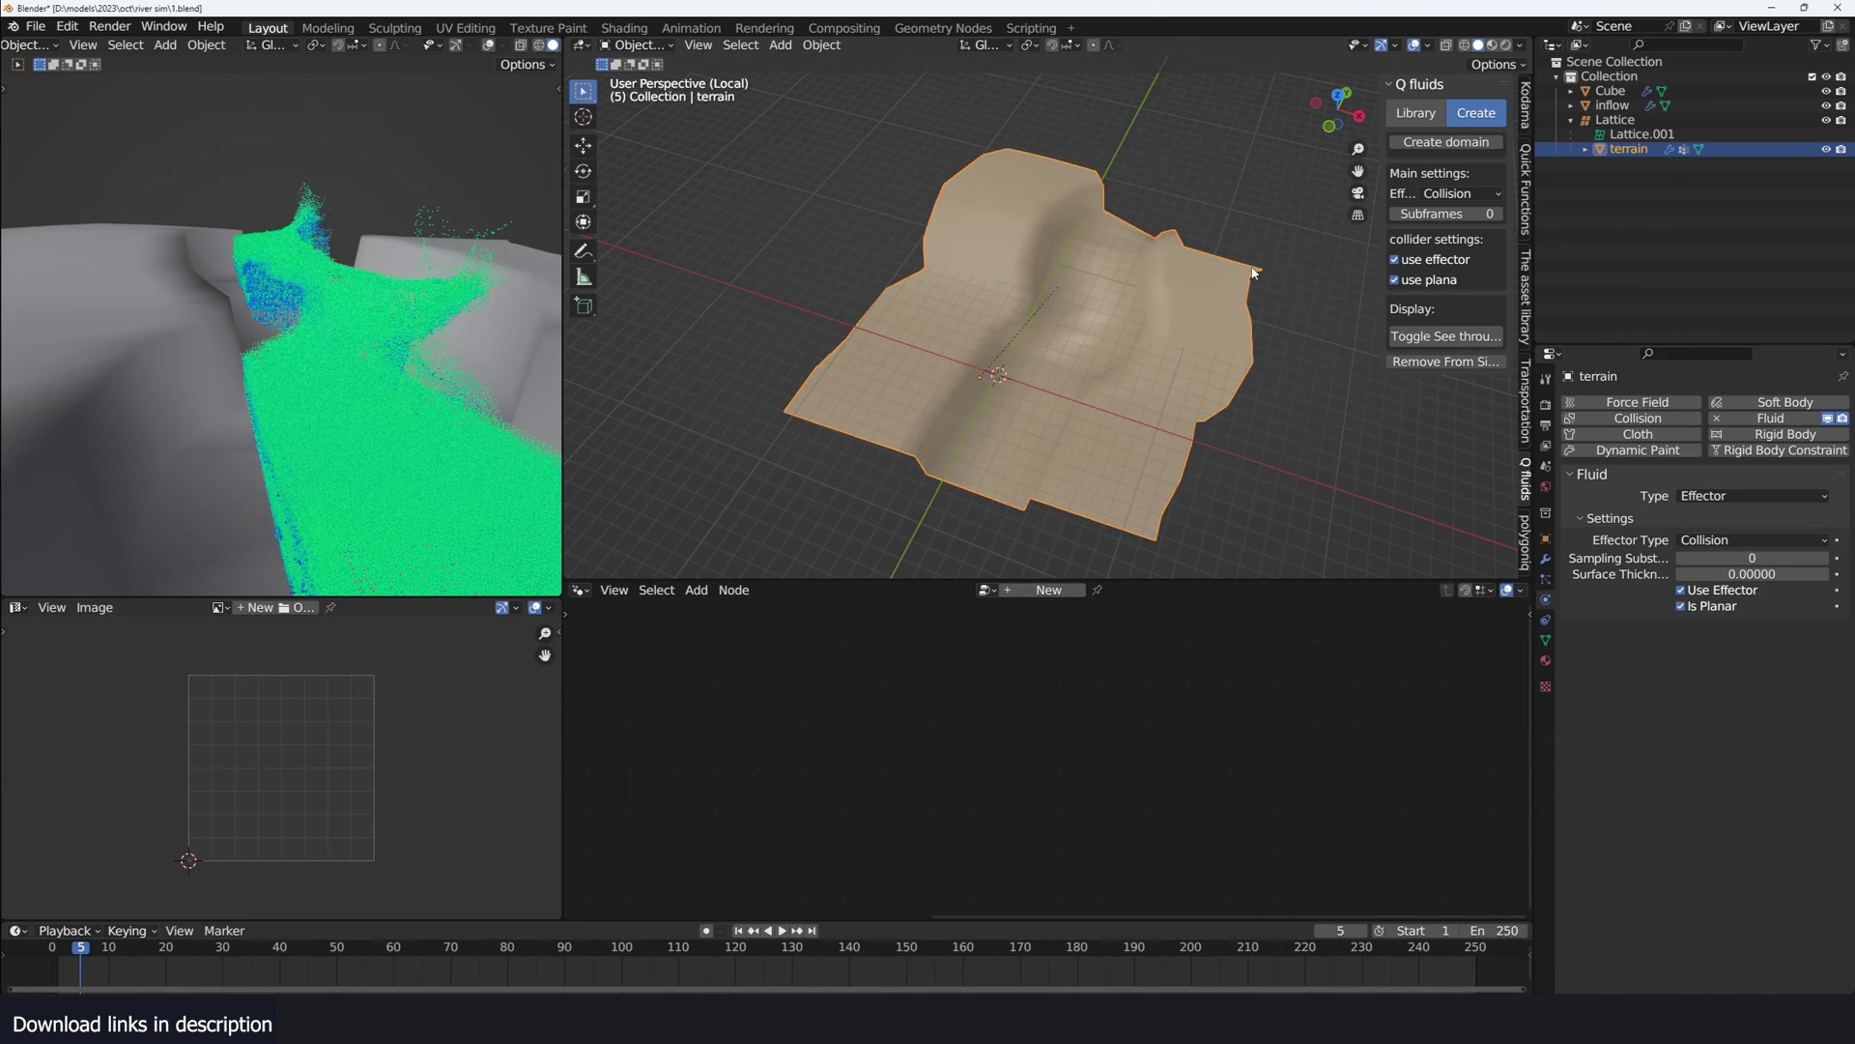
- Exit local view and replay the fluid simulation from frame 0 for a few frames to check the widened river
key("KP_Divide")
middle_click_drag(1232, 385, 1145, 255)
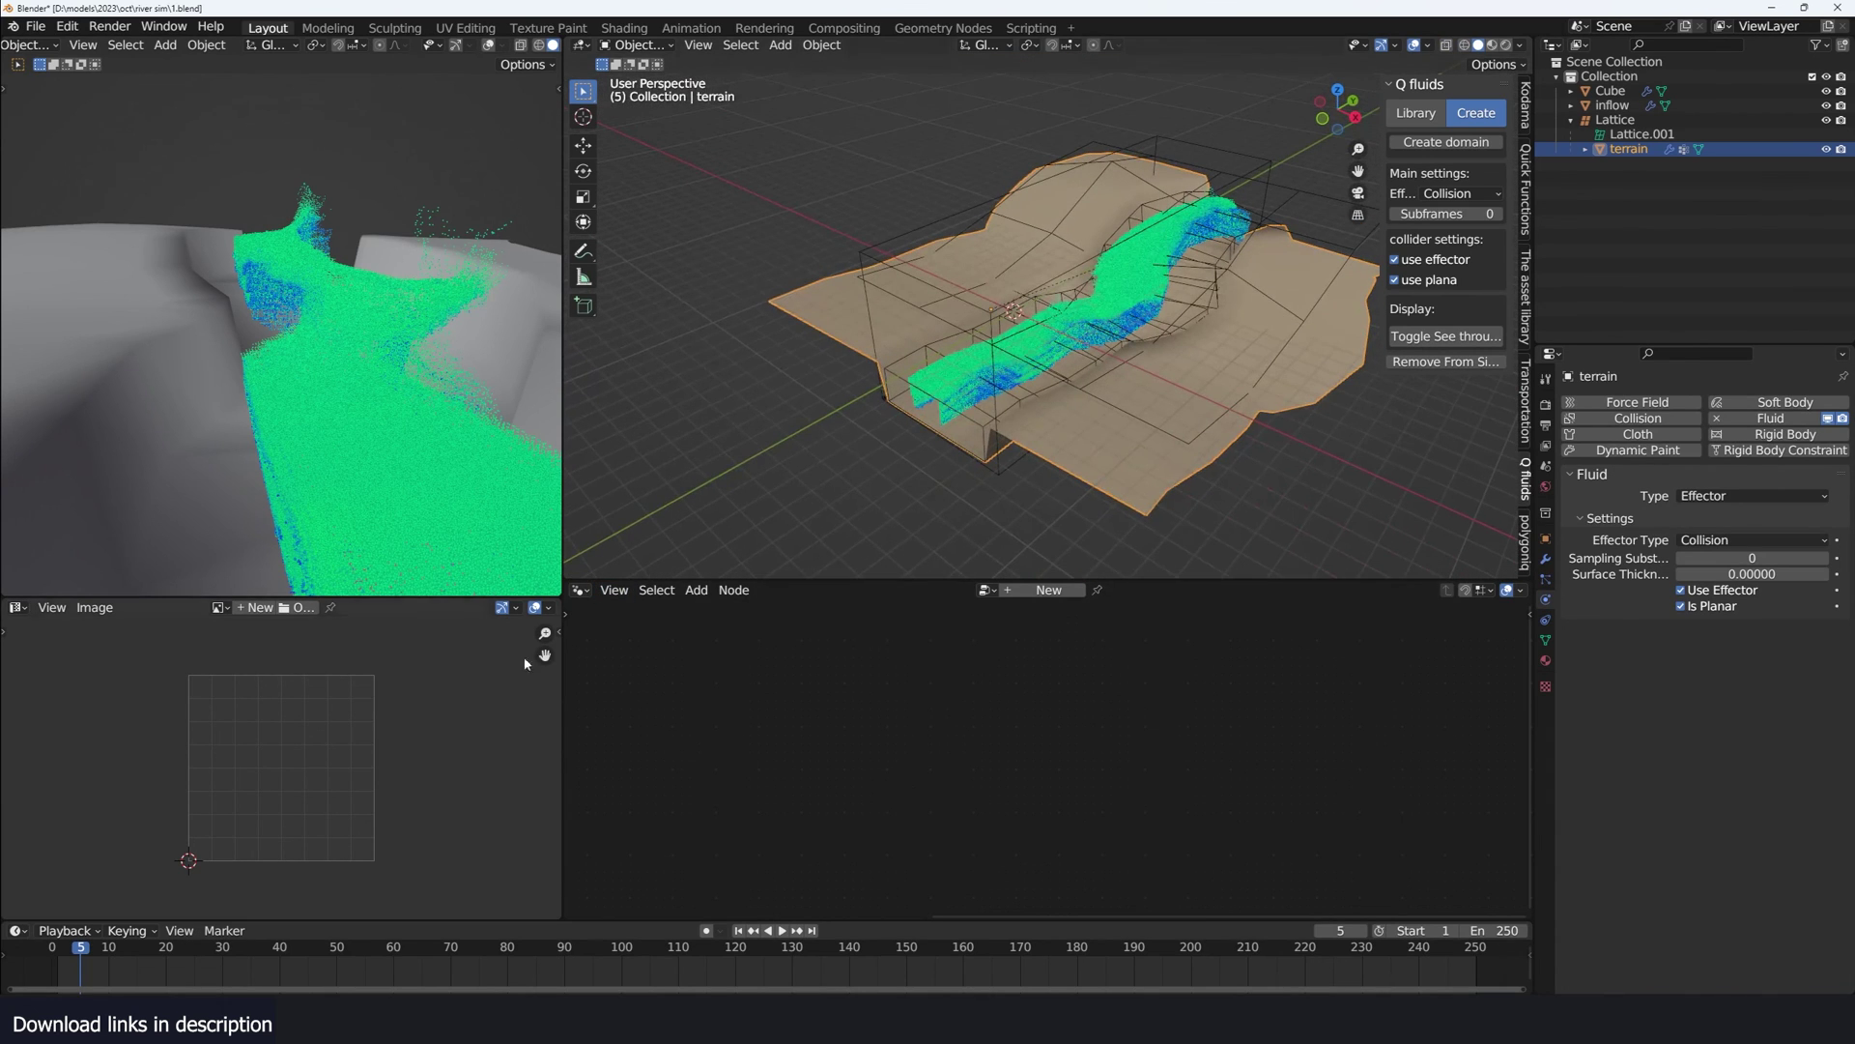
left_click(56, 961)
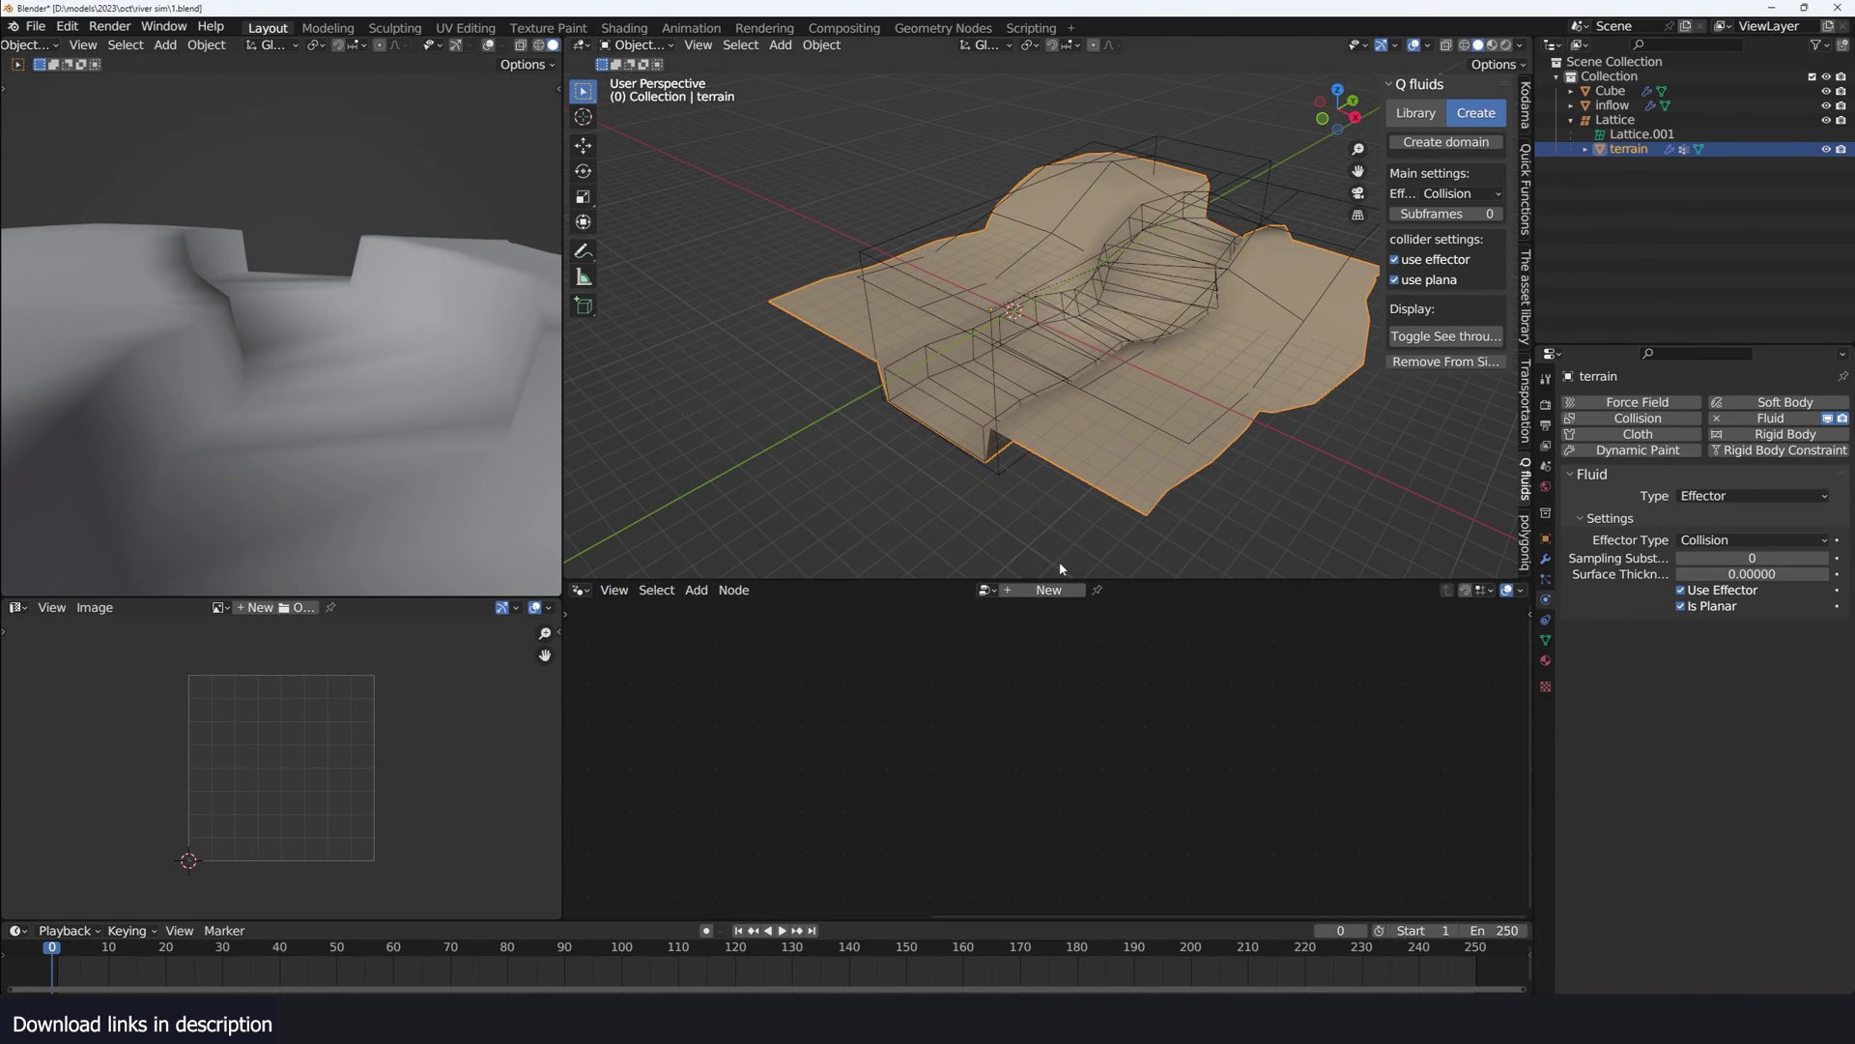
key("space")
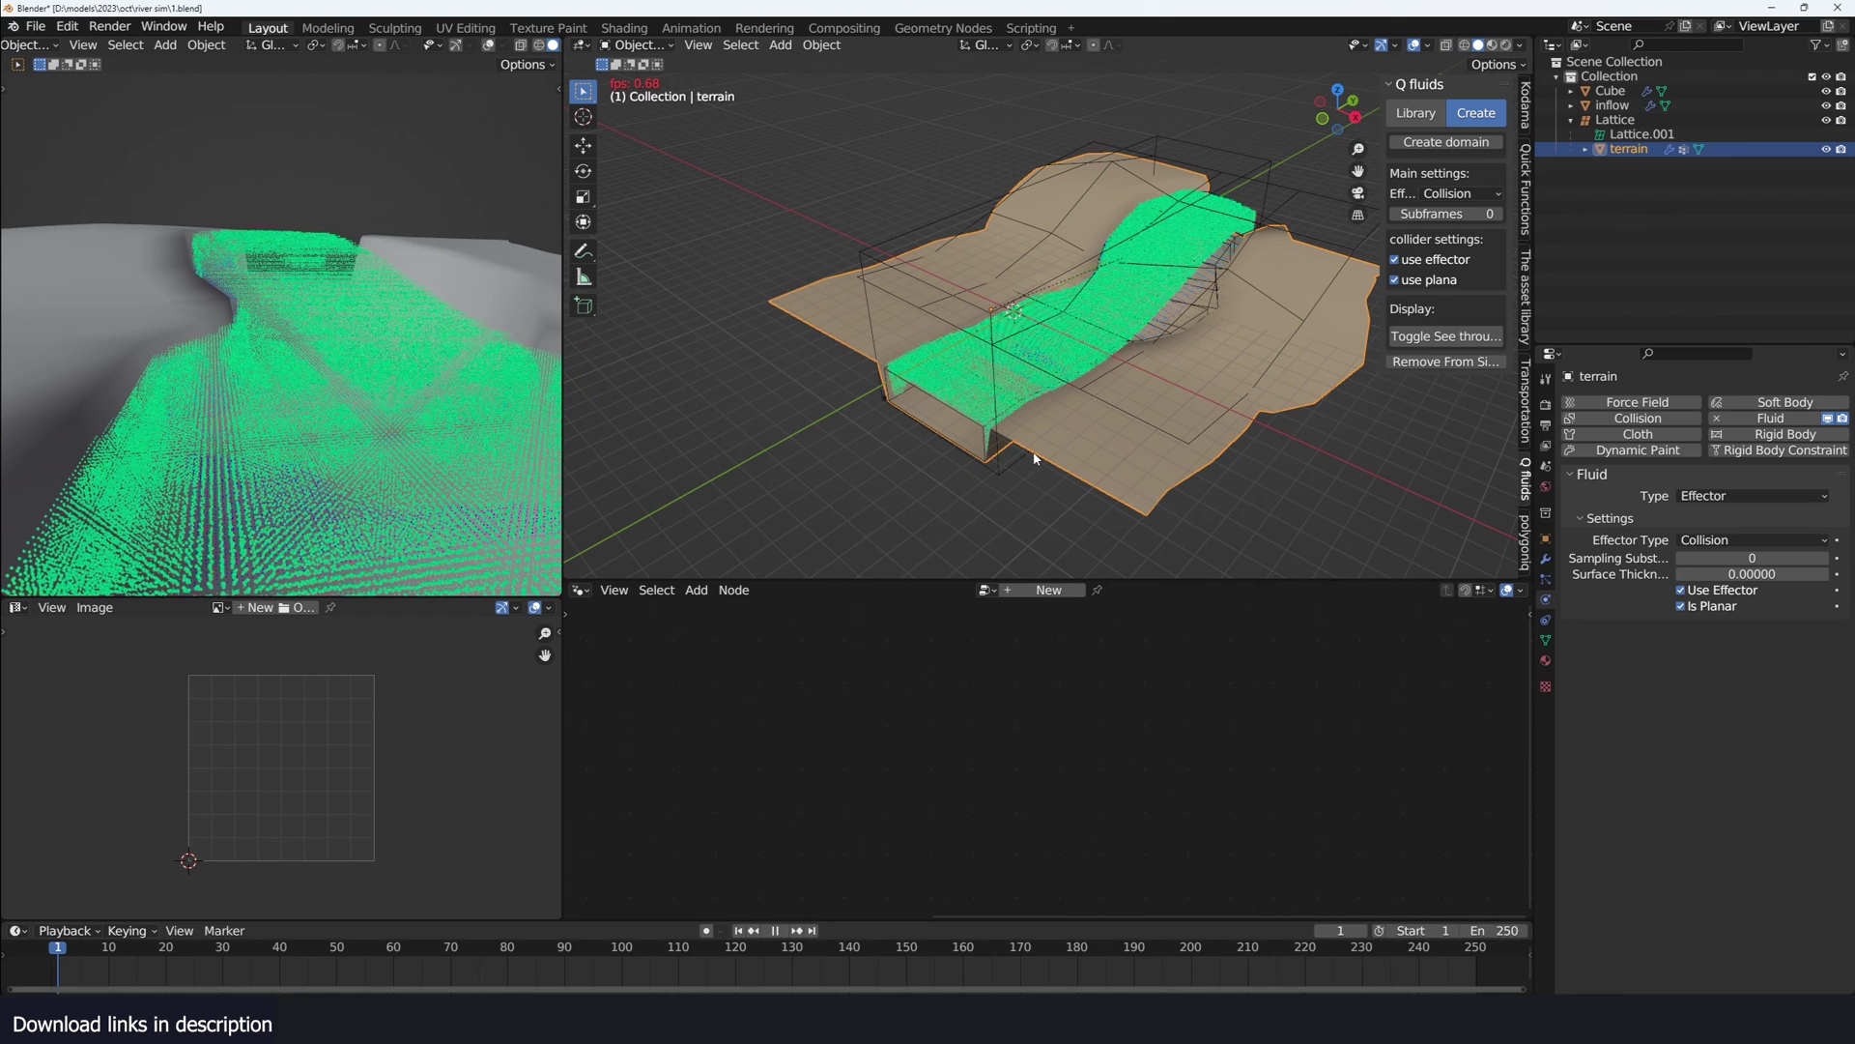
key("space")
middle_click_drag(1084, 415, 1163, 227)
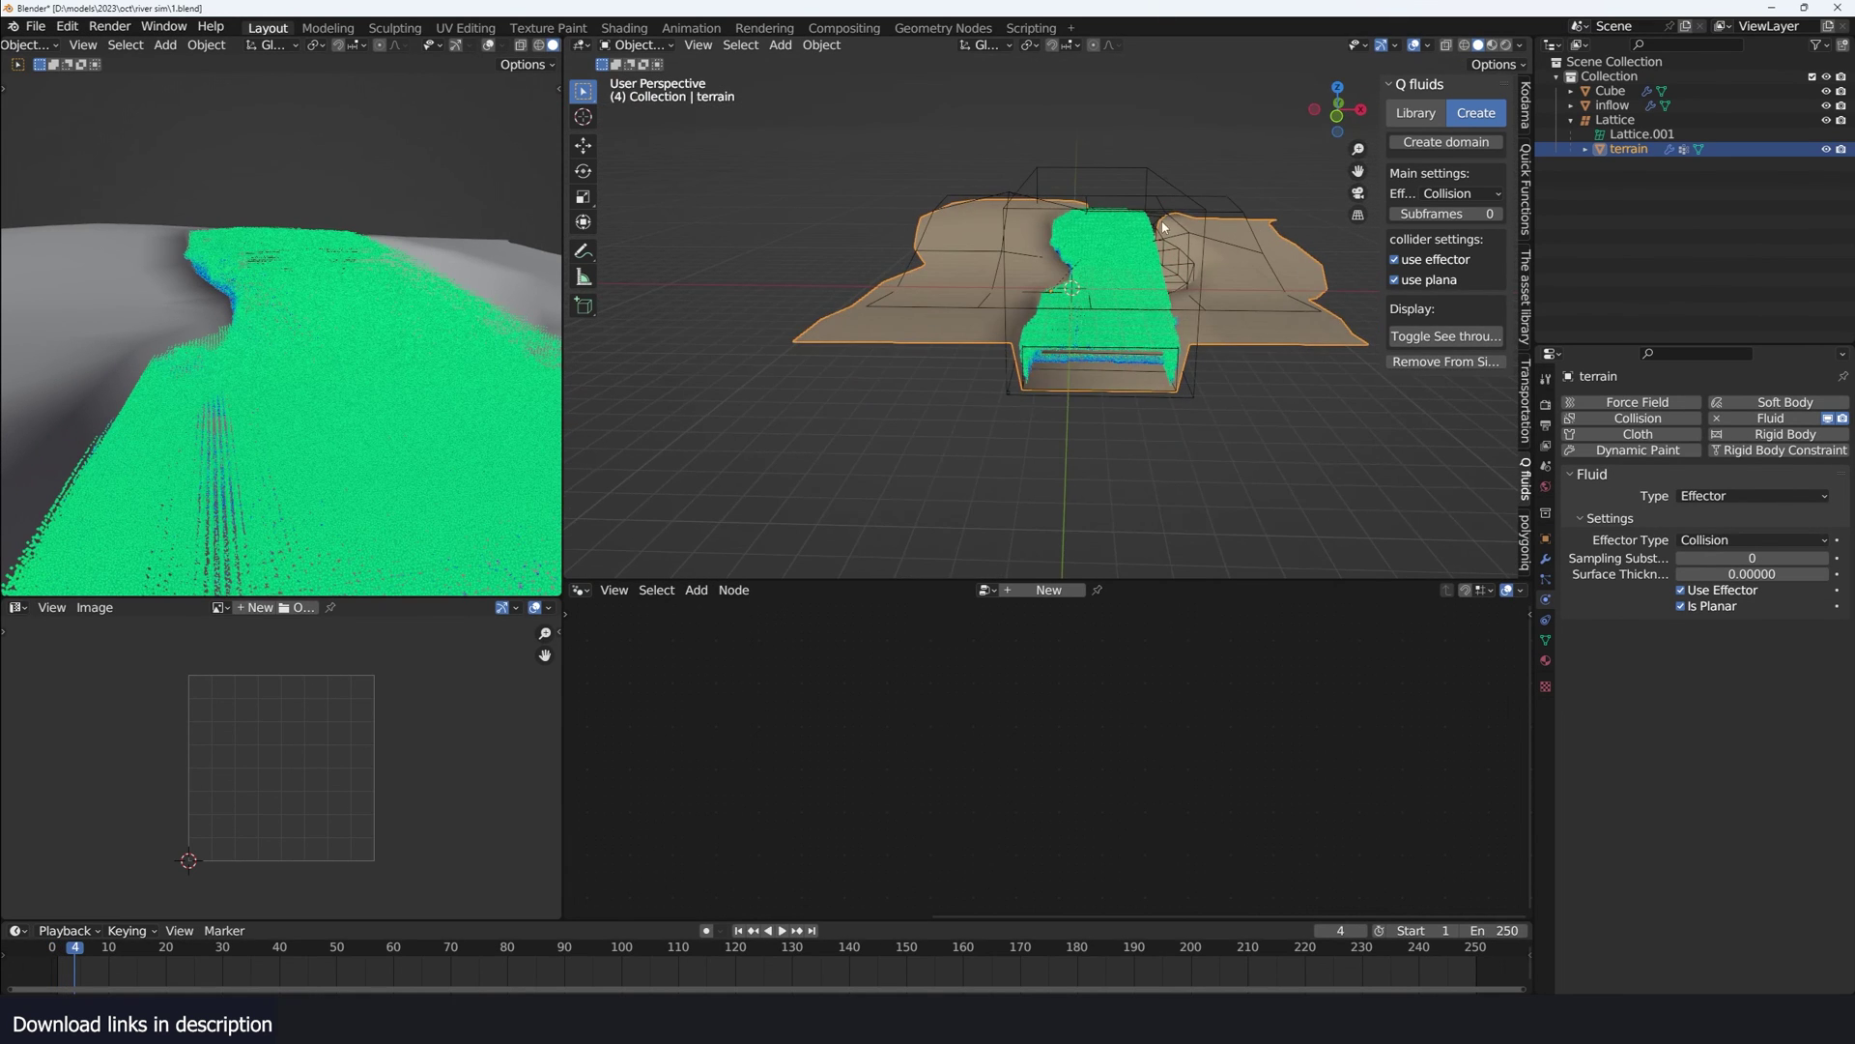
- Scale the fluid domain cube along global X to about 1.5 times its width
left_click(1175, 181)
key("s")
key("x")
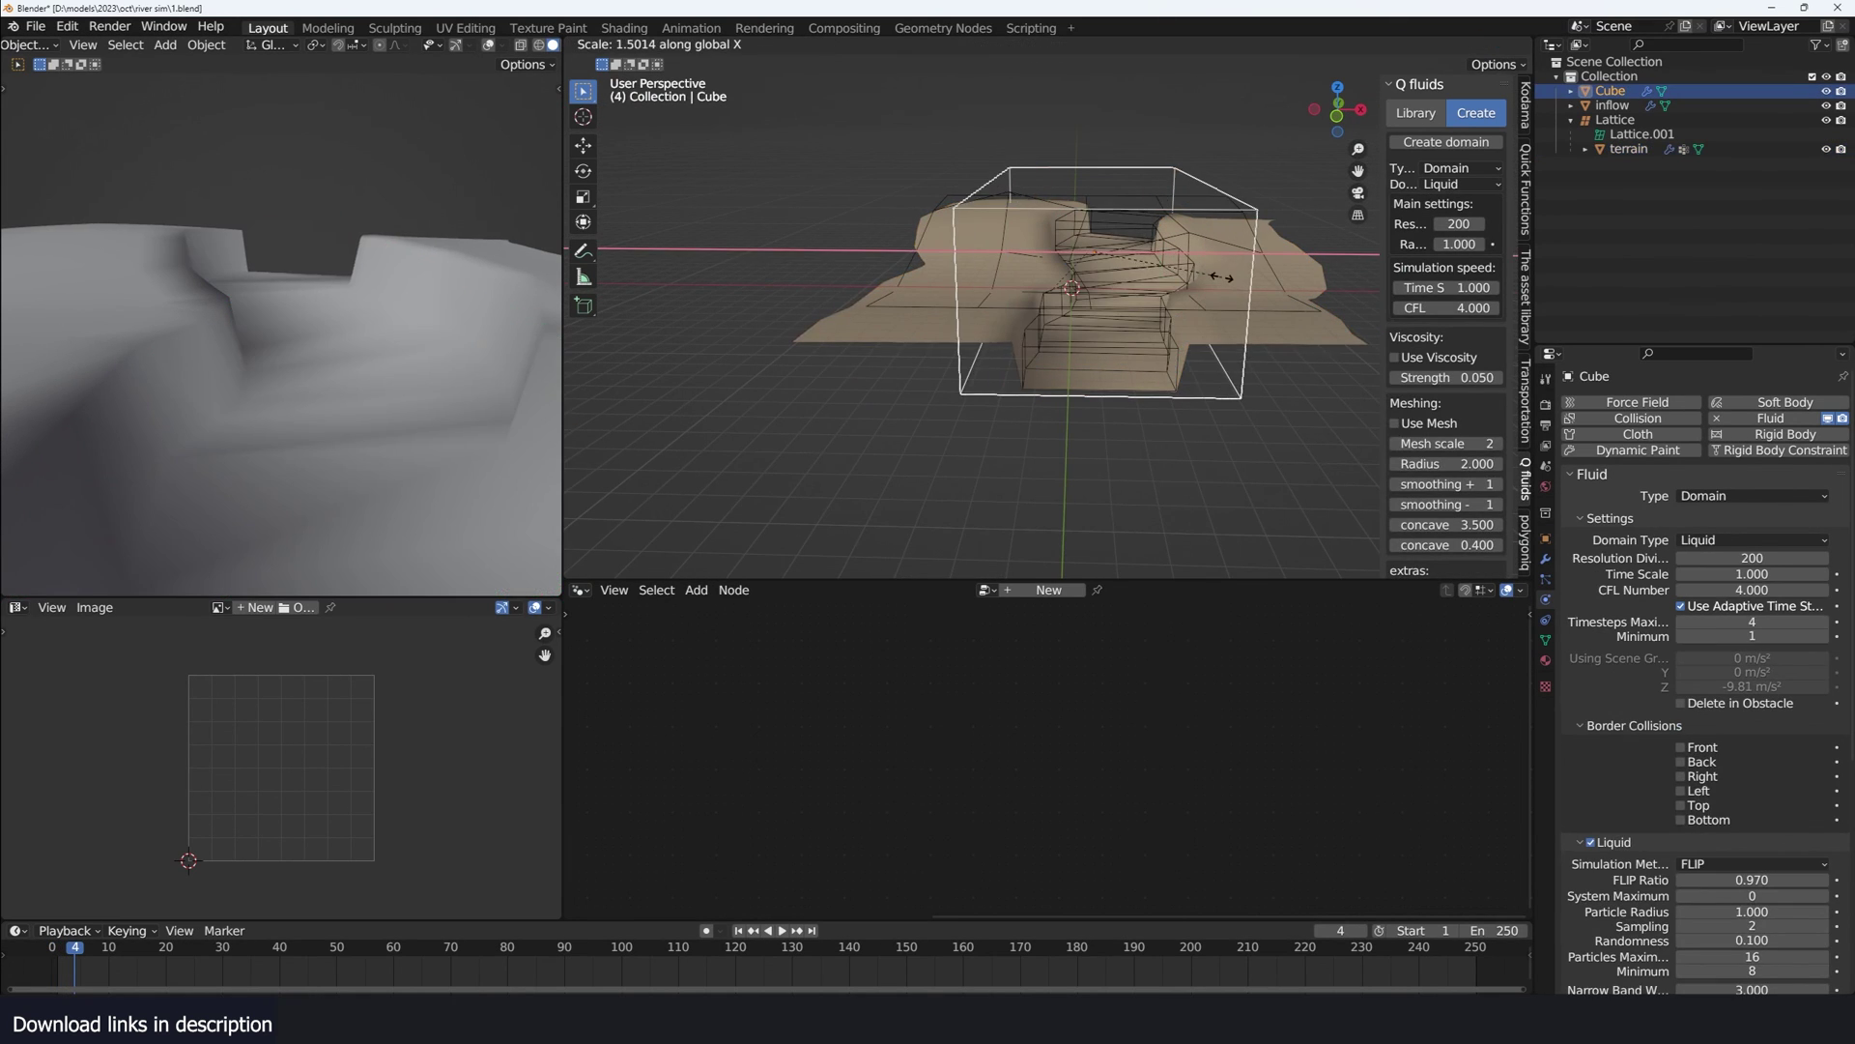
left_click(1221, 275)
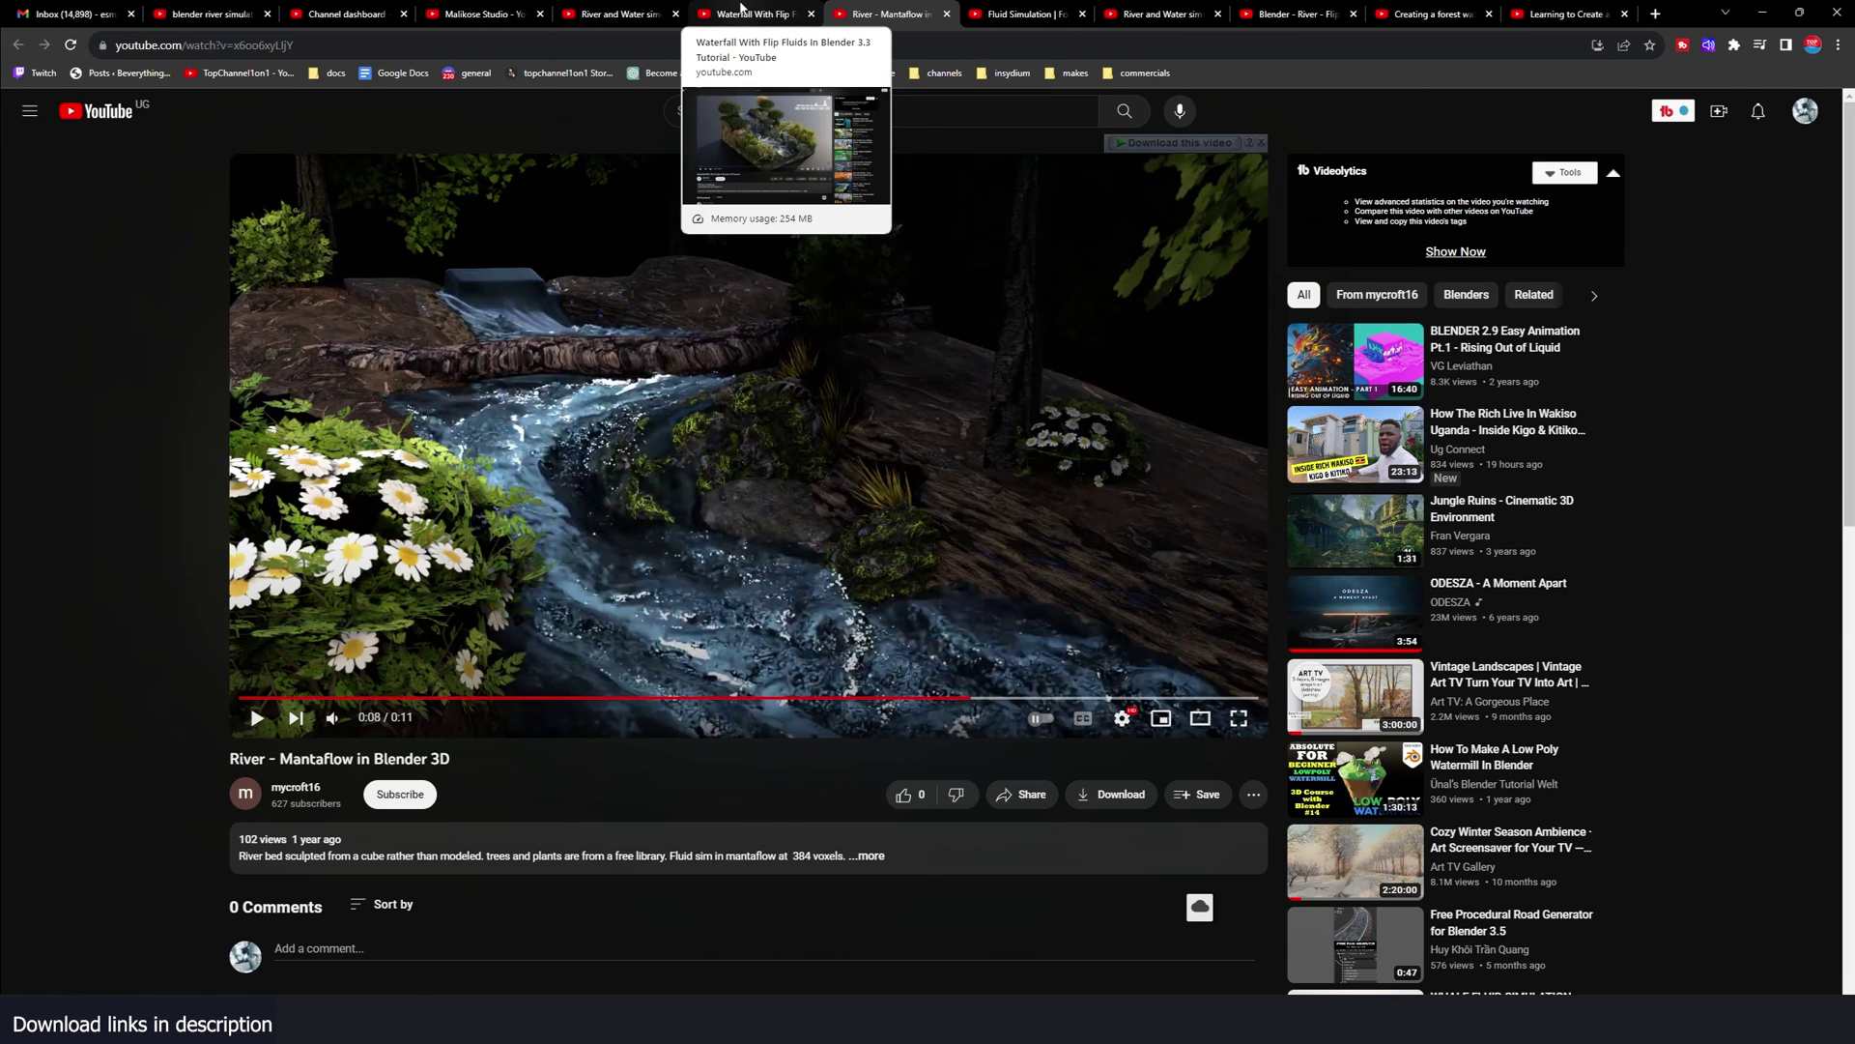
- In the web browser, view the Waterfall With Flip Fluids reference video and switch to the river and water simulation one
left_click(742, 12)
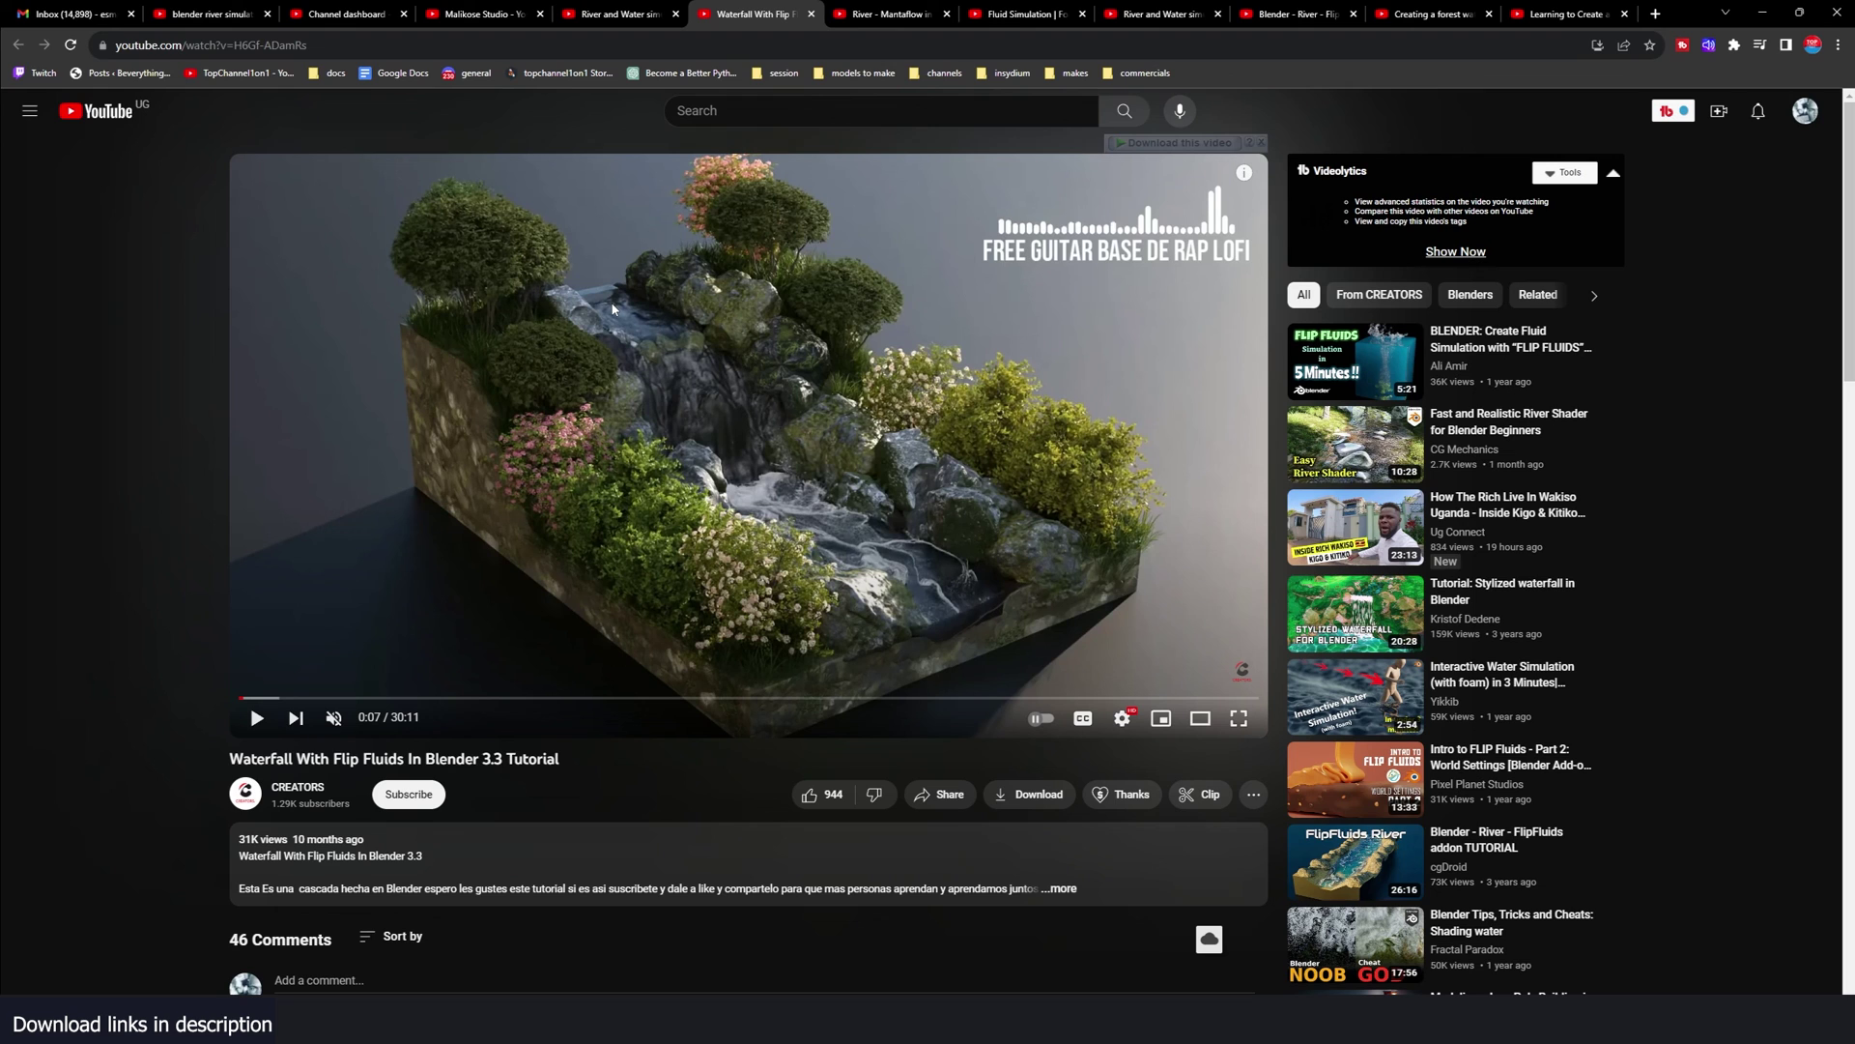
left_click(622, 16)
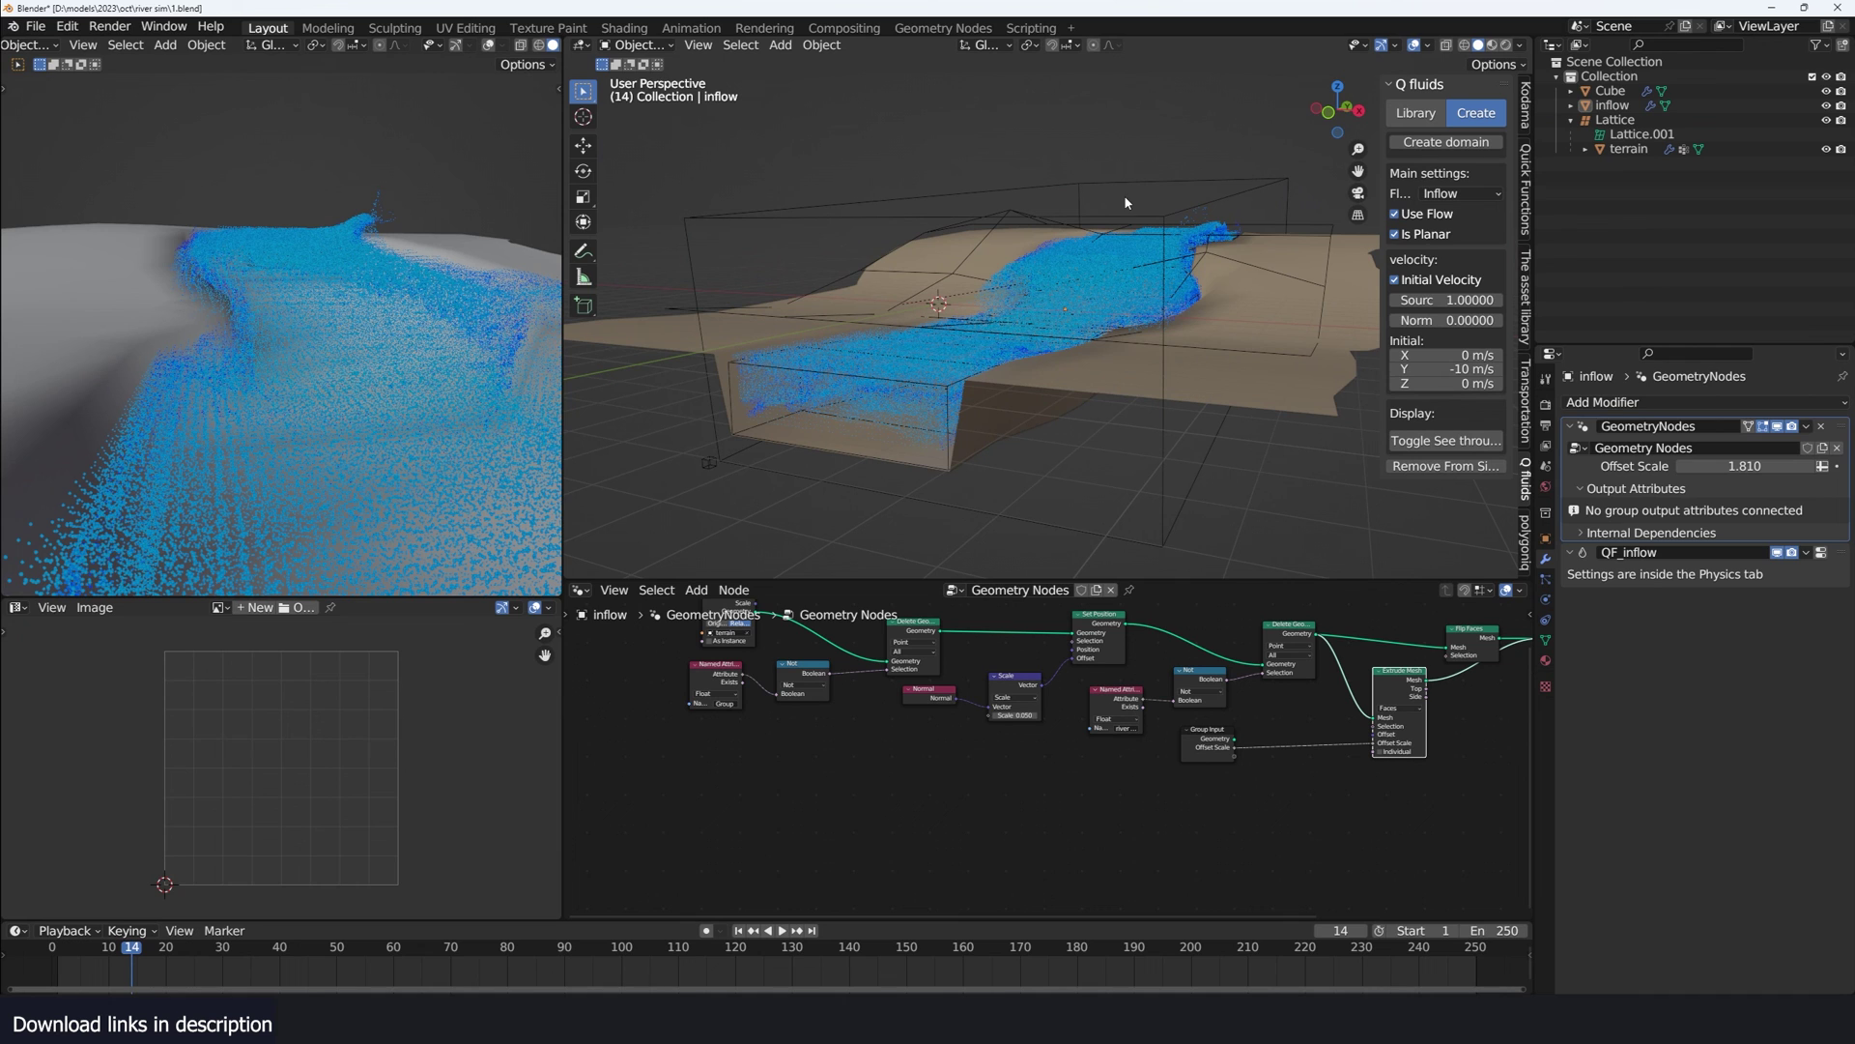
middle_click_drag(1180, 236, 1264, 281)
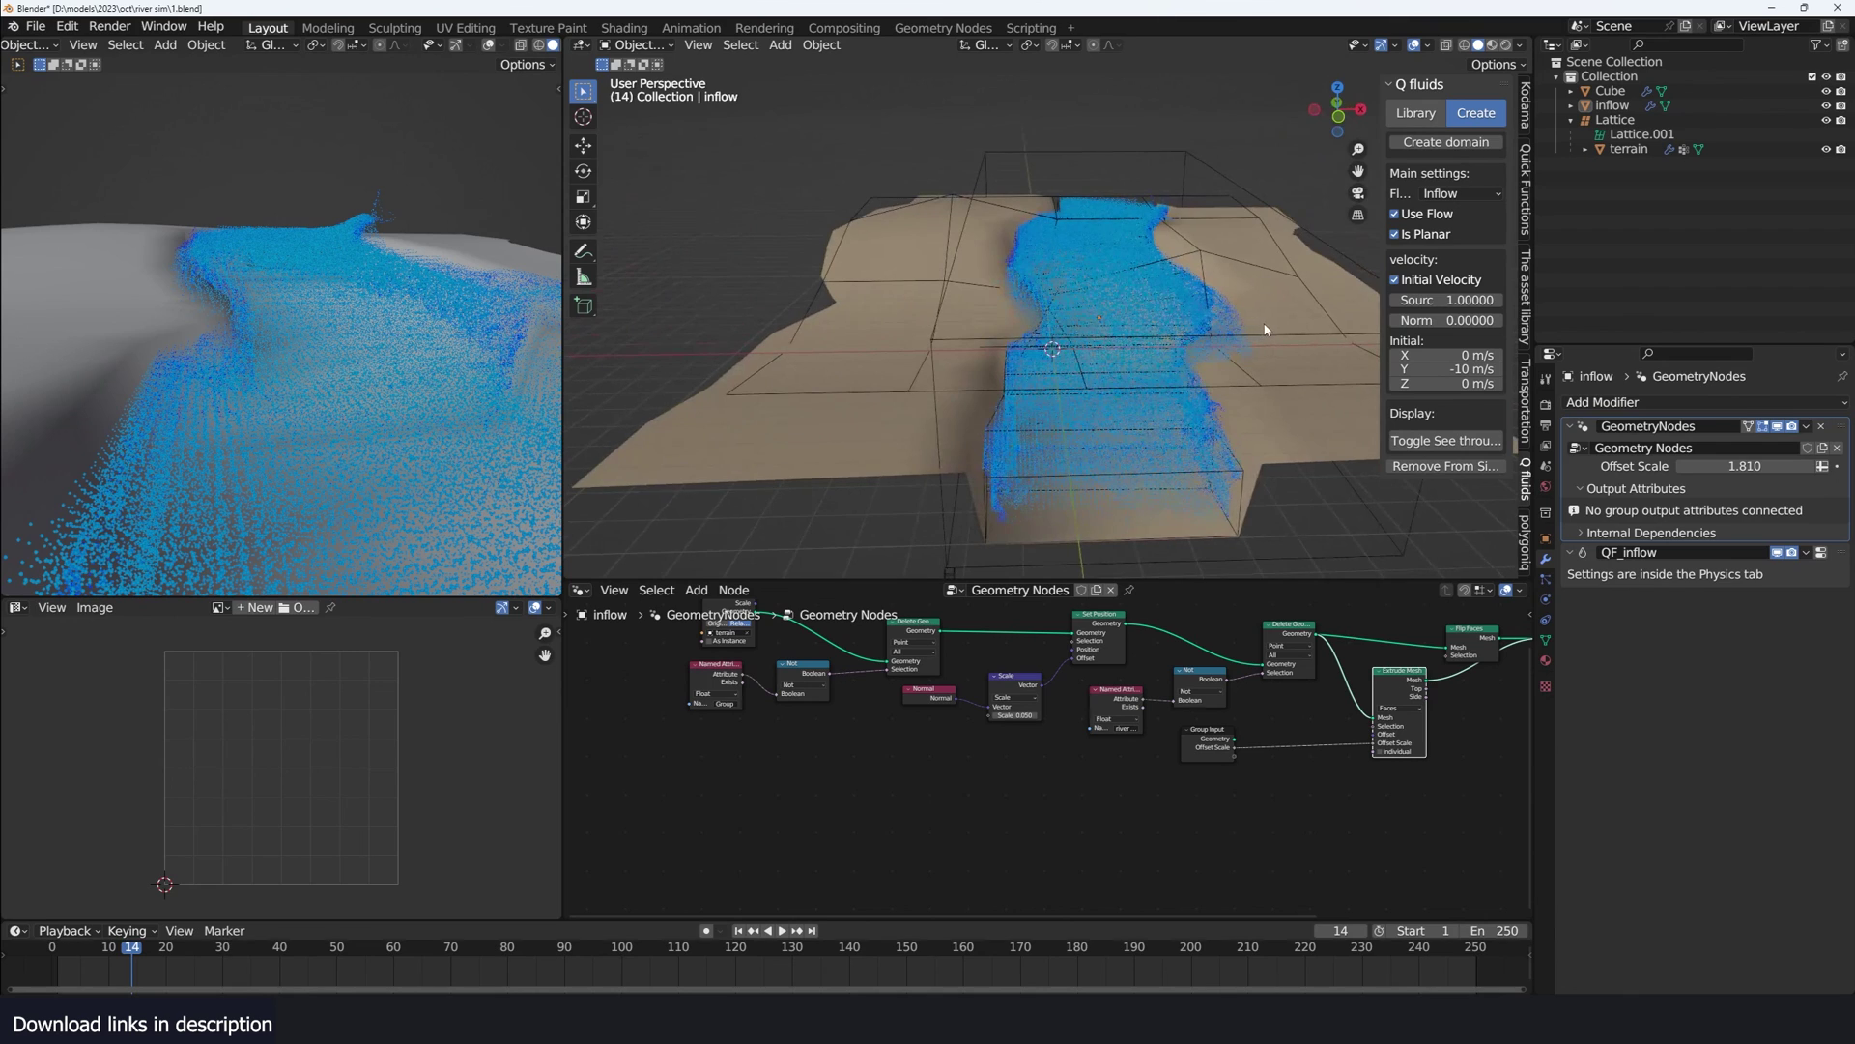